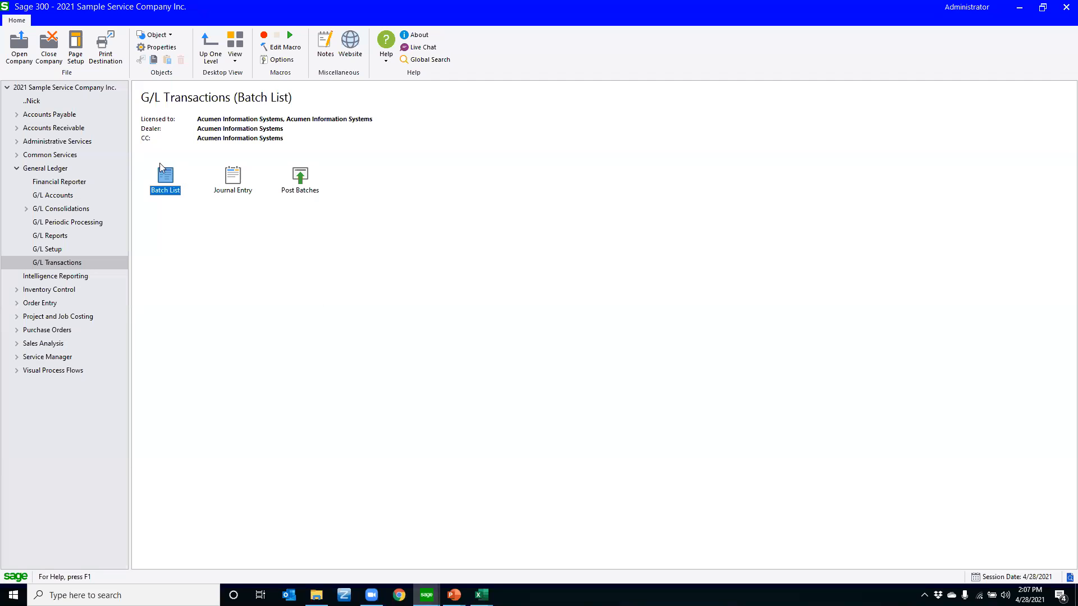
# Open the invoice batch list from the Accounts Payable transactions
pyautogui.click(17, 168)
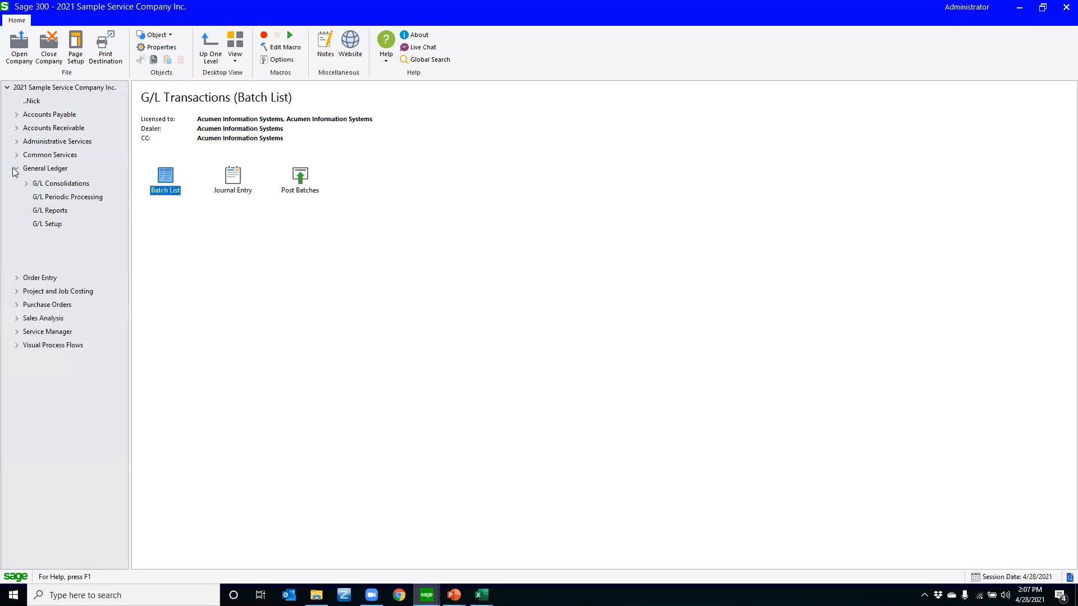
pyautogui.click(17, 114)
pyautogui.click(104, 209)
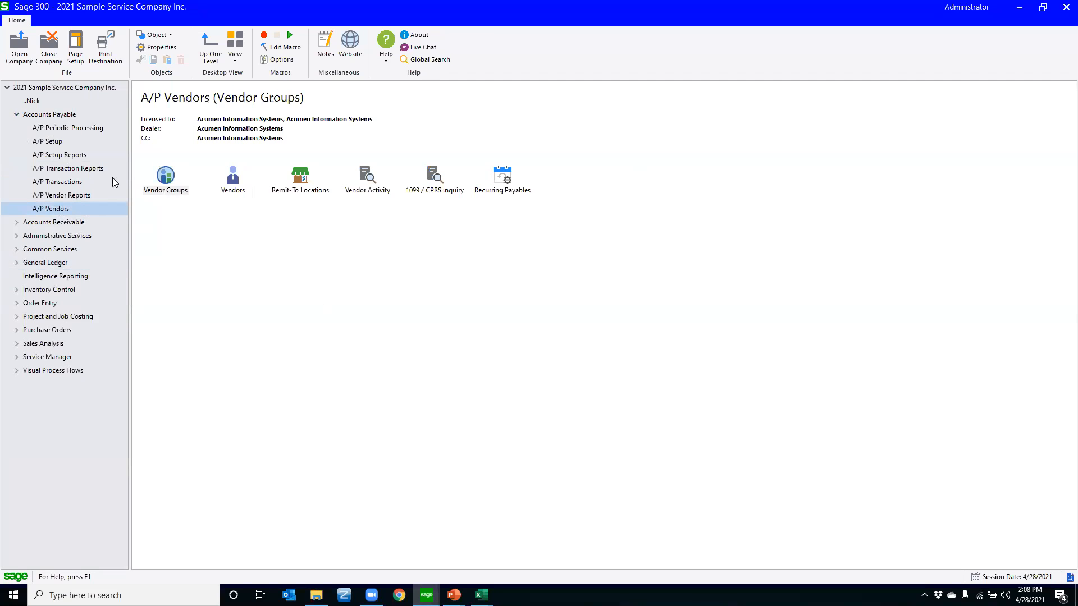
pyautogui.click(77, 182)
pyautogui.click(168, 179)
pyautogui.doubleClick(168, 179)
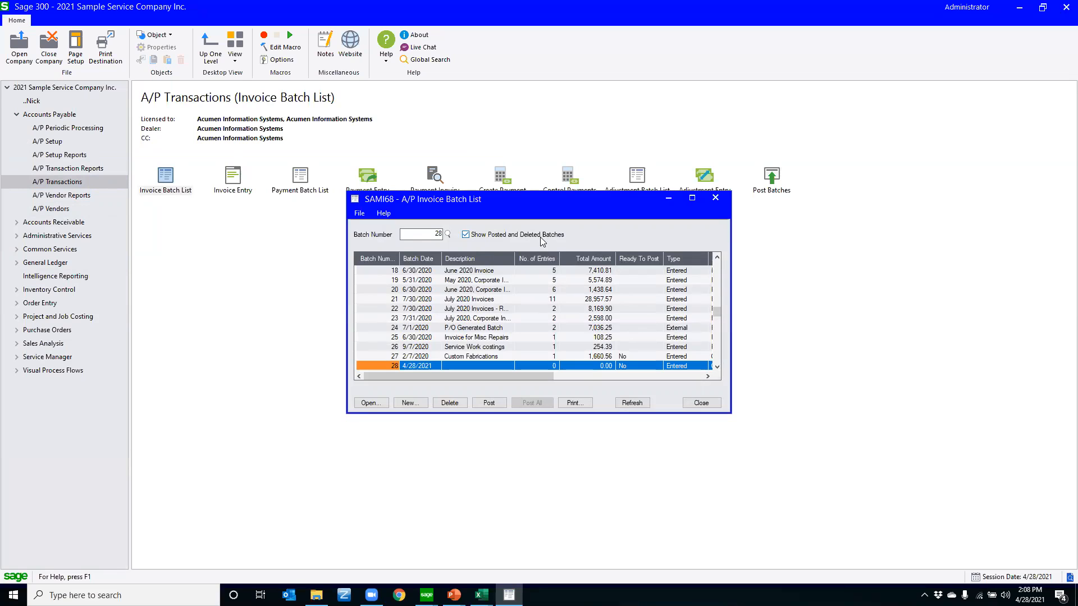
# Open batch 23, July 2020 Corporate Invoices, to view its first invoice entry and return to the batch list
pyautogui.press('alt')
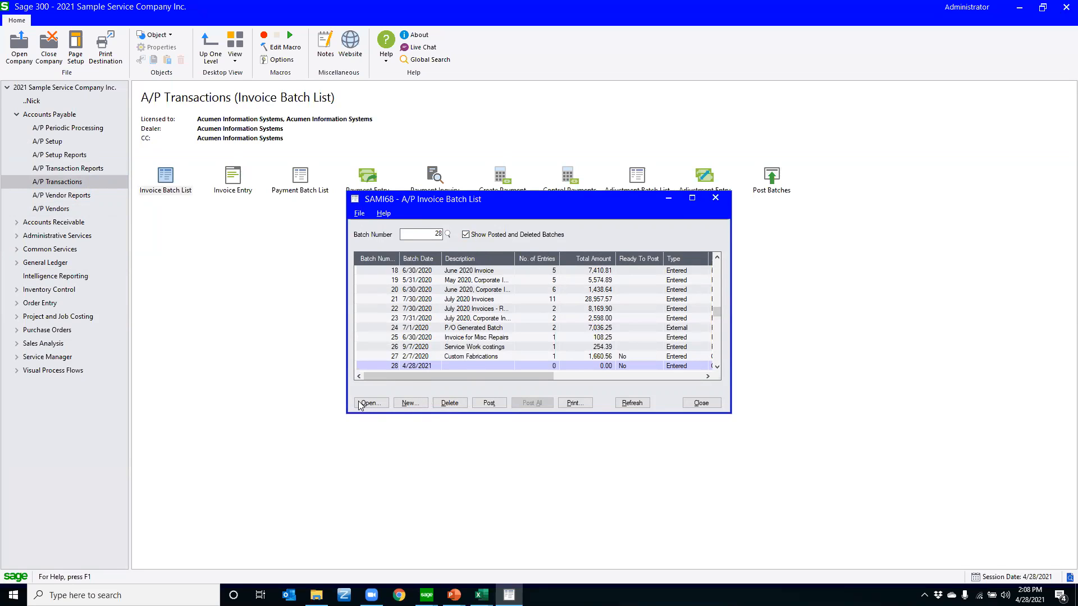
pyautogui.click(360, 321)
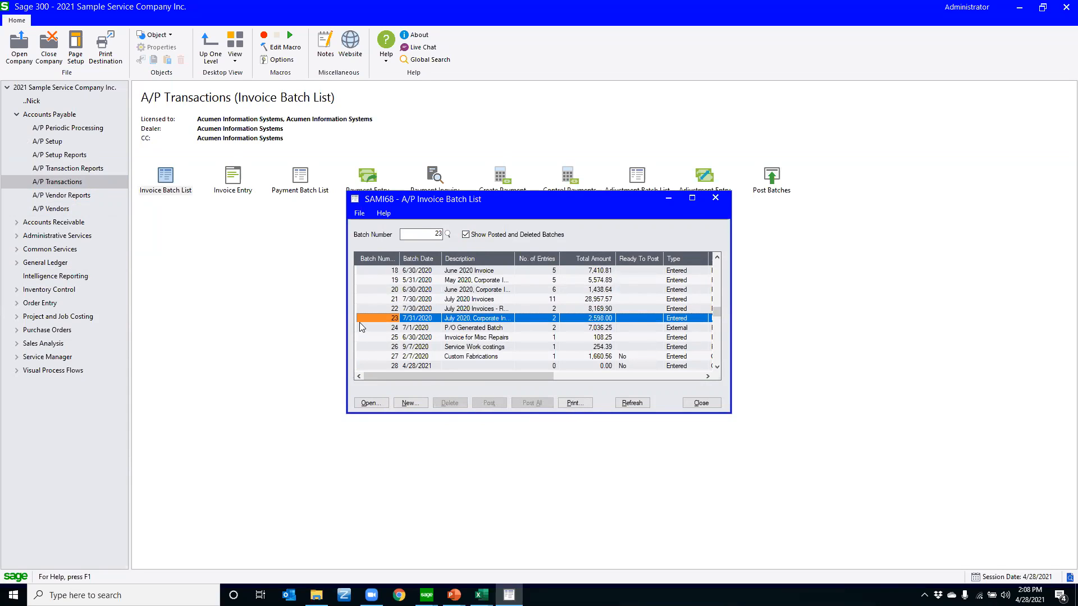
pyautogui.doubleClick(359, 322)
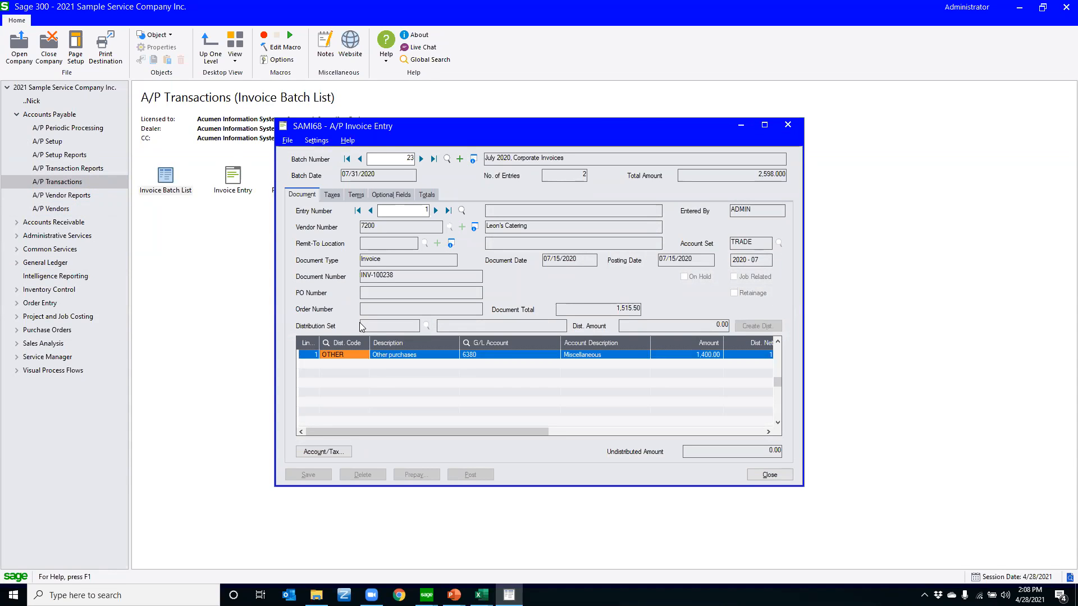
pyautogui.press('Escape')
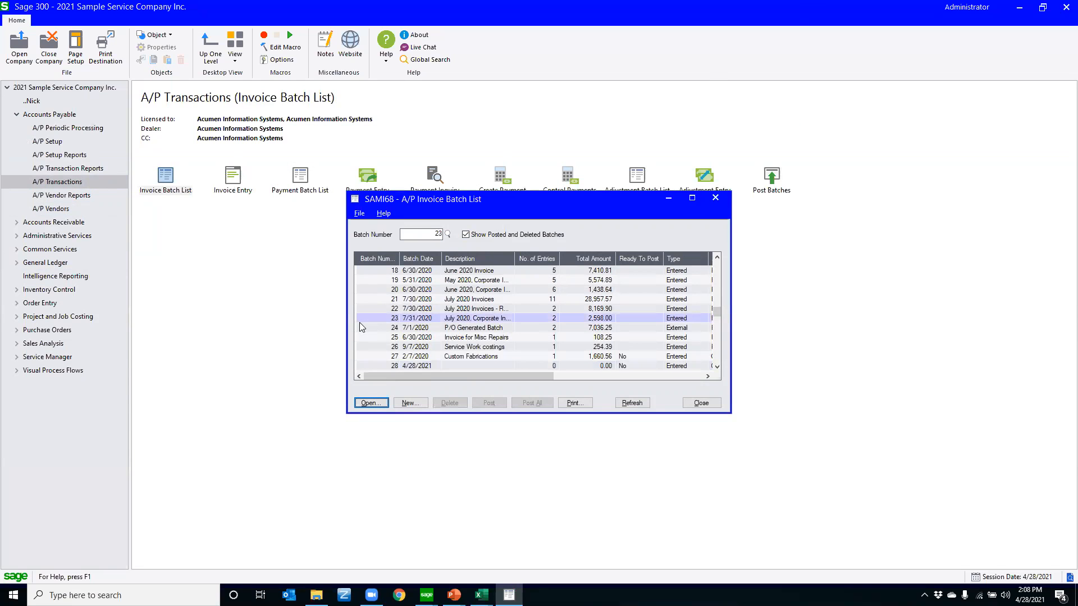
# Create a new A/P invoice batch from the batch list
pyautogui.press('Tab')
pyautogui.press('Tab')
pyautogui.hotkey('shift', 'Tab')
pyautogui.press('Return')
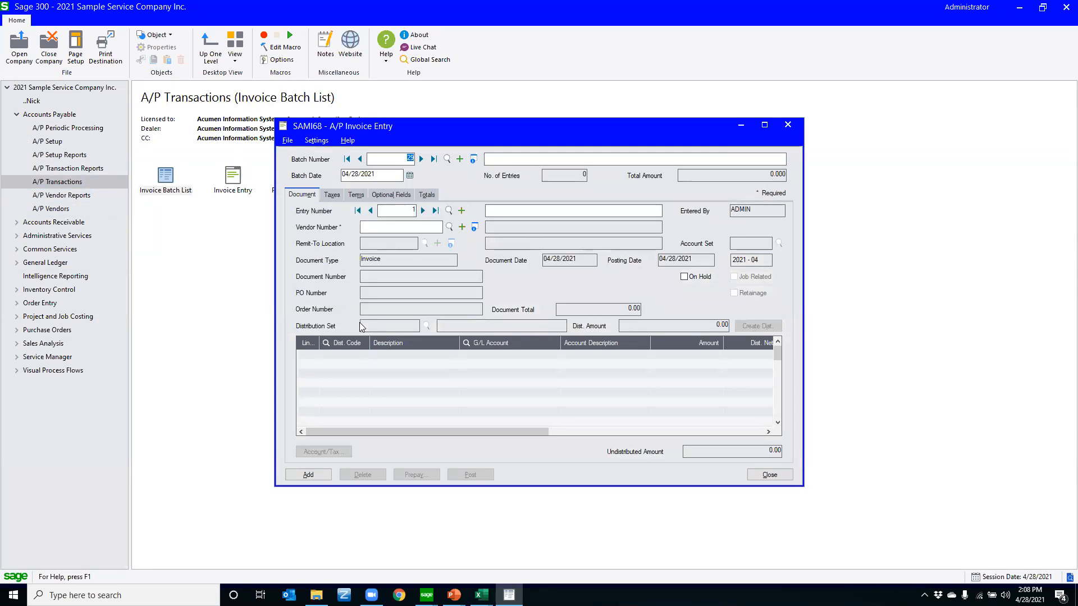
# Set the vendor number of the new batch's first invoice entry to 1200
pyautogui.press('Tab')
pyautogui.press('Tab')
pyautogui.press('Tab')
pyautogui.press('Tab')
pyautogui.press('Tab')
pyautogui.hotkey('shift', 'Tab')
pyautogui.hotkey('shift', 'Tab')
pyautogui.press('Tab')
pyautogui.press('Tab')
pyautogui.press('Tab')
pyautogui.write('1200')
pyautogui.press('Tab')
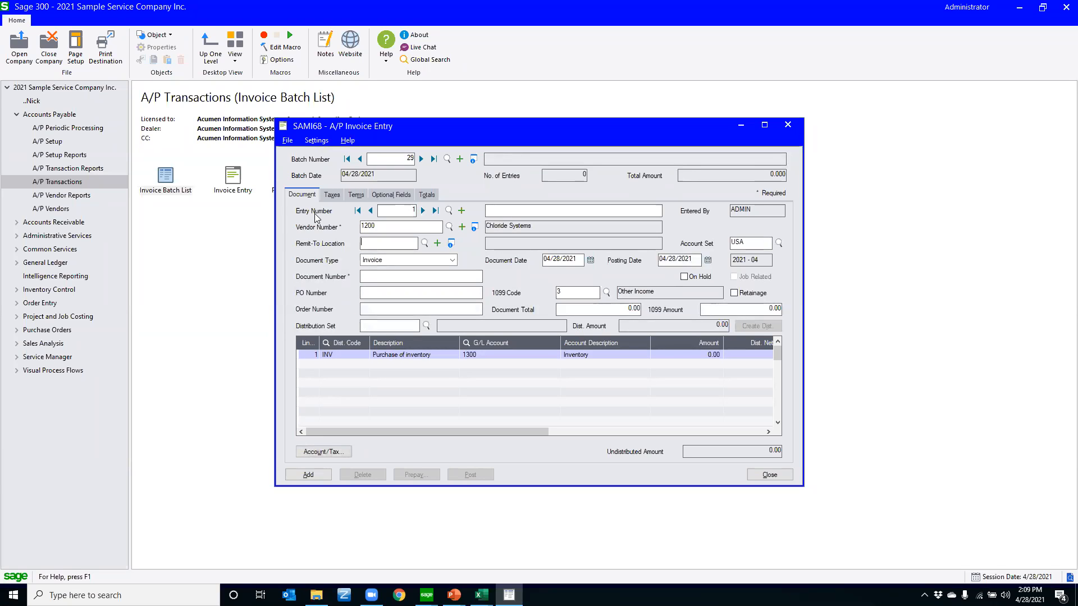
# Examine the invoice entry's payment terms and totals, and cycle through its other sections
pyautogui.click(356, 194)
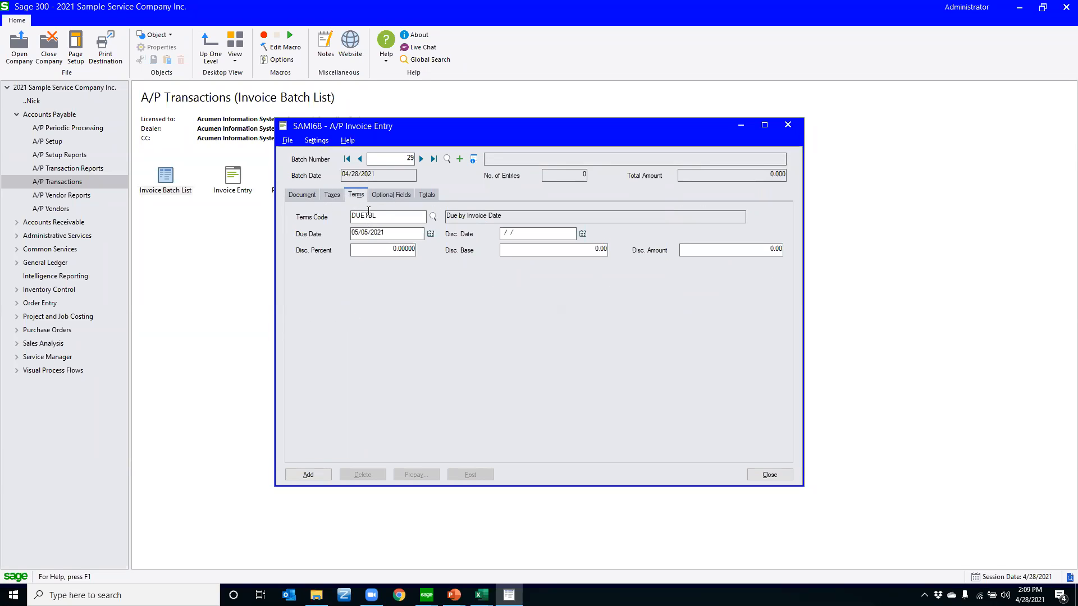
pyautogui.click(425, 195)
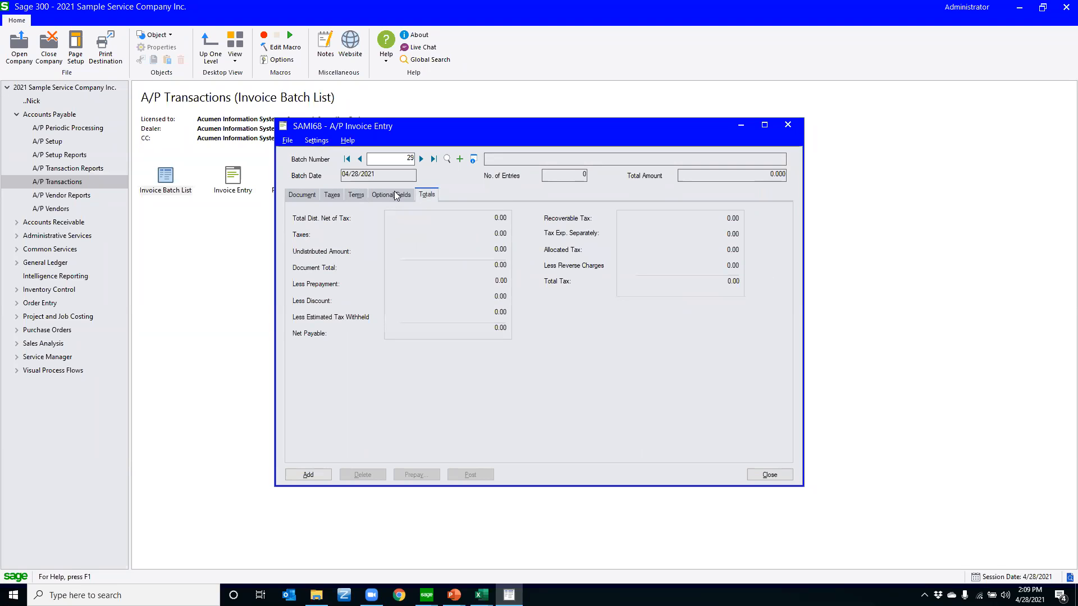
pyautogui.hotkey('ctrl', 'Tab')
pyautogui.hotkey('ctrl', 'Tab')
pyautogui.hotkey('ctrl', 'Tab')
pyautogui.hotkey('ctrl', 'Tab')
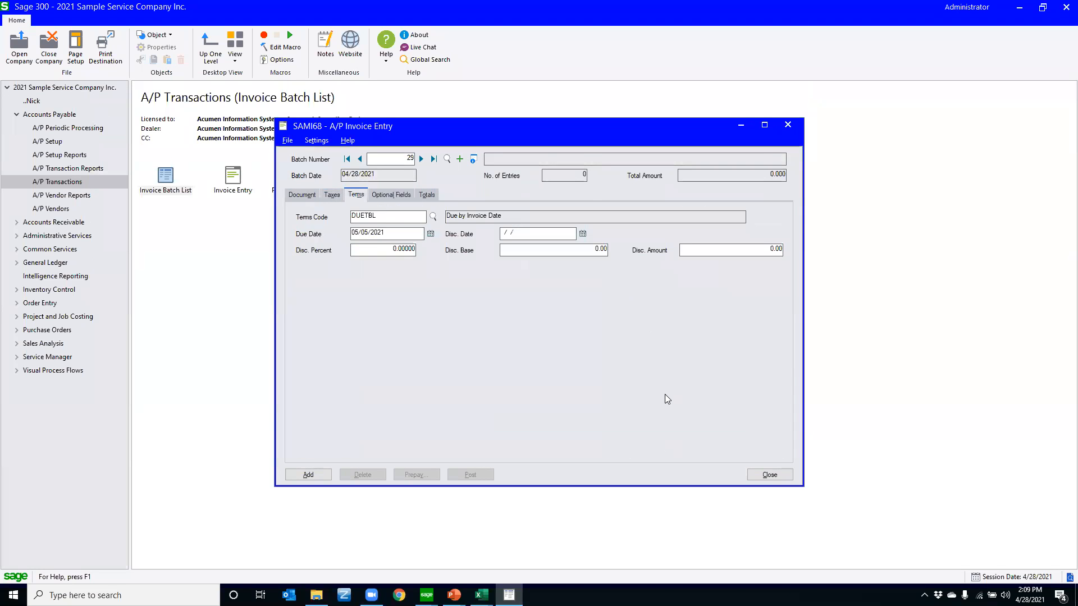
pyautogui.hotkey('ctrl', 'Tab')
pyautogui.hotkey('ctrl', 'Tab')
pyautogui.hotkey('ctrl', 'Tab')
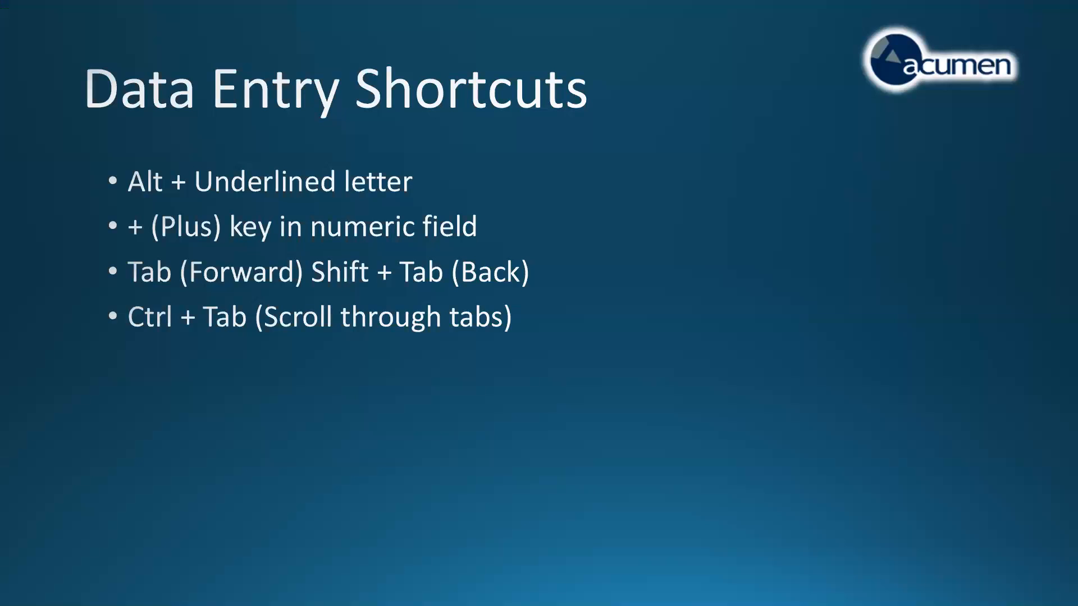
pyautogui.click(316, 413)
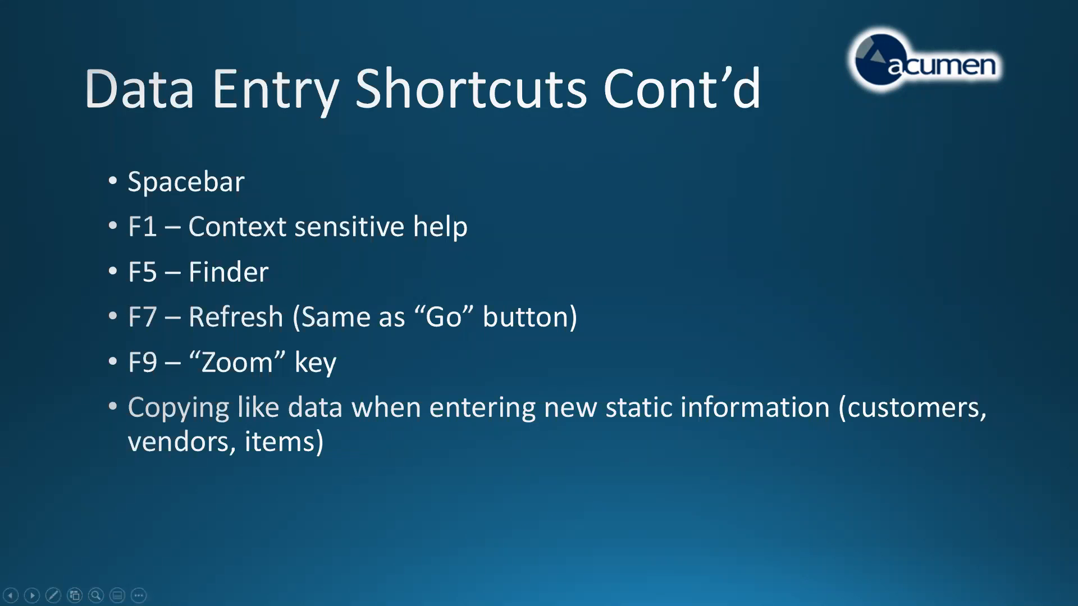
# Switch to Sage 300 and open Reconcile Statements from the bank transactions in Common Services
pyautogui.hotkey('ctrl', 't')
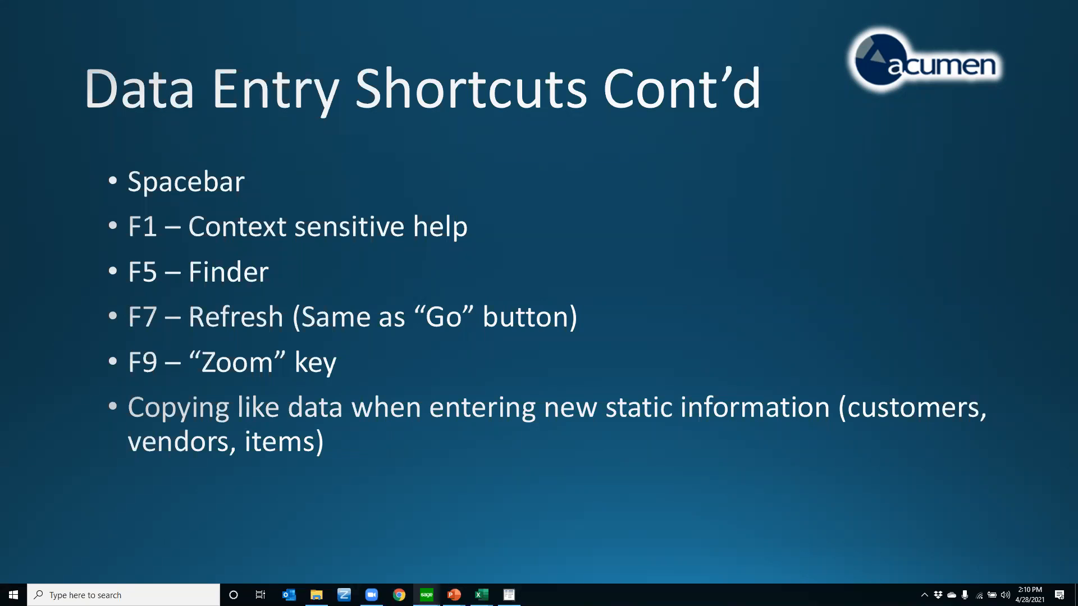
pyautogui.click(427, 595)
pyautogui.click(366, 534)
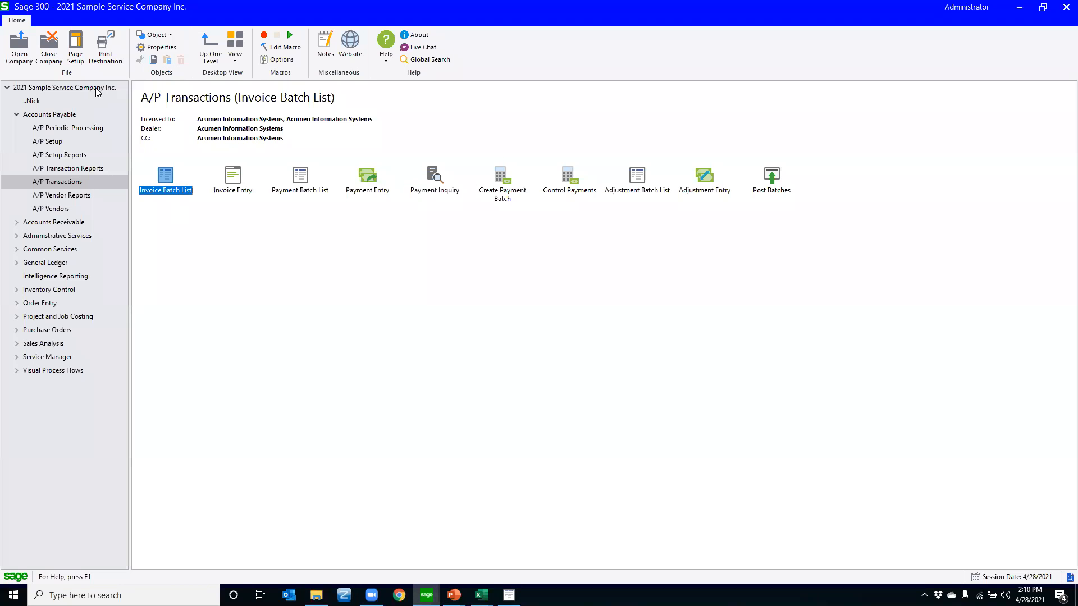
pyautogui.click(16, 114)
pyautogui.click(17, 156)
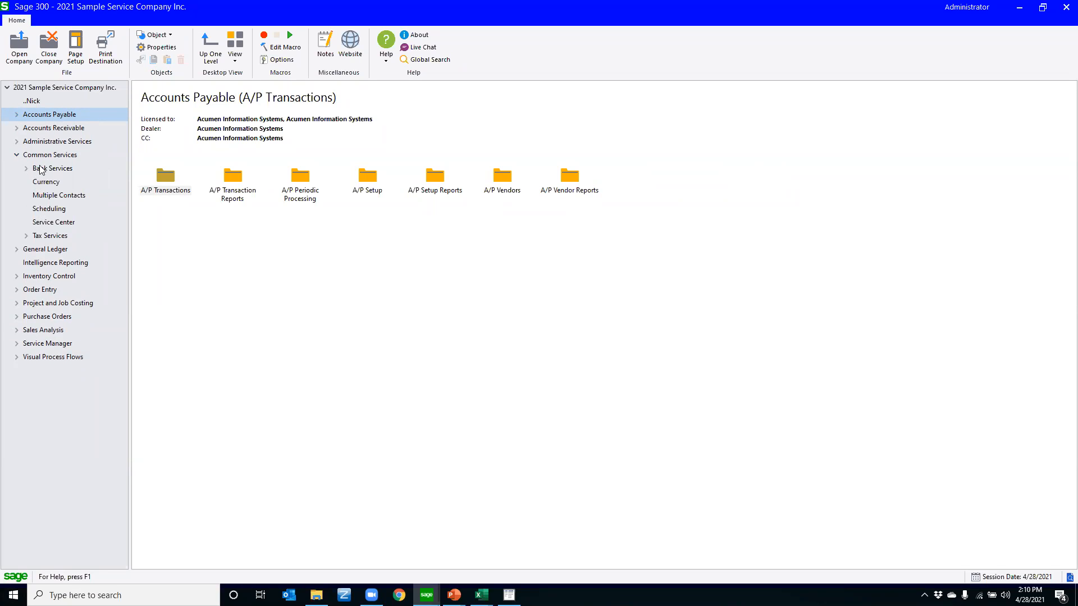
pyautogui.click(39, 169)
pyautogui.click(28, 169)
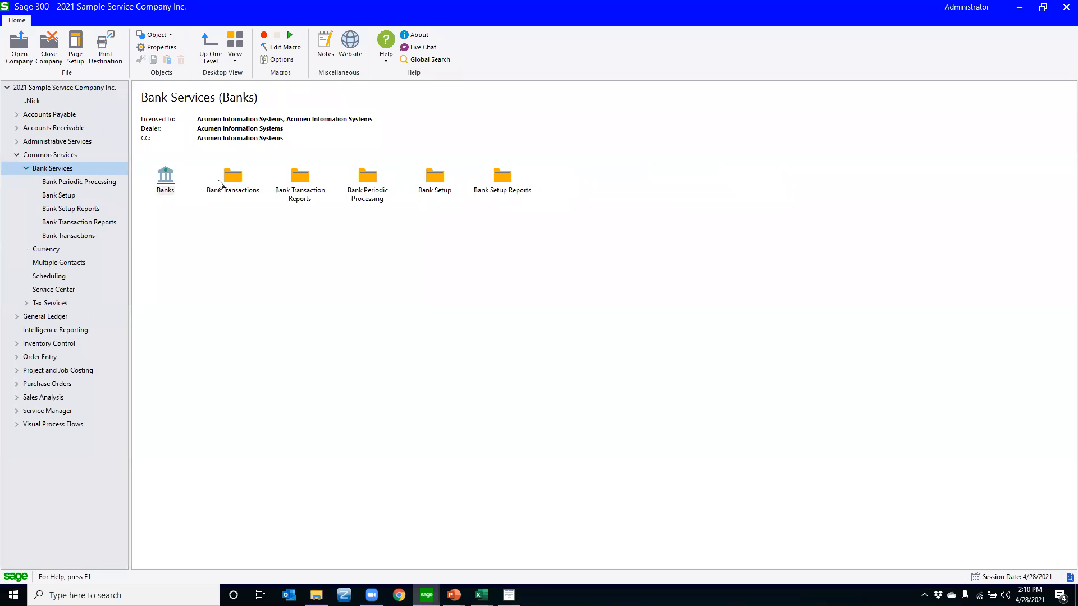
pyautogui.doubleClick(231, 180)
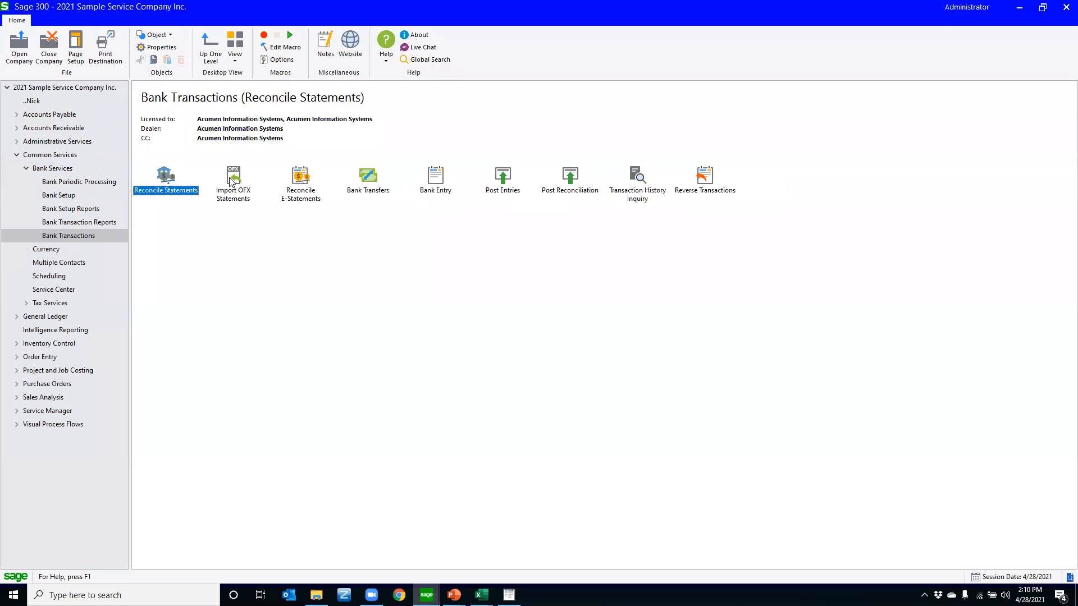
pyautogui.doubleClick(166, 189)
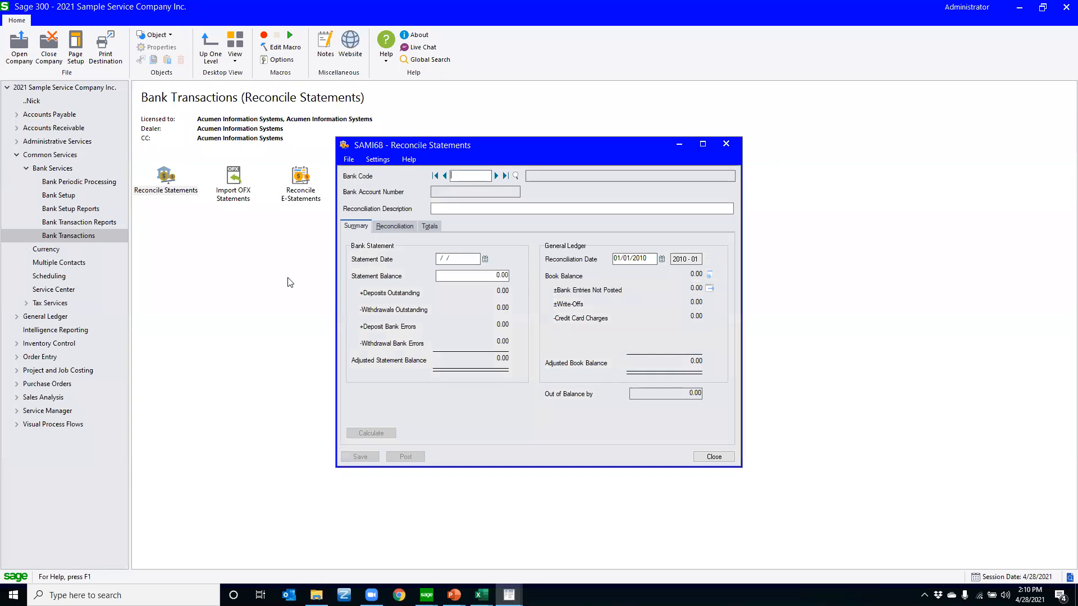
# Load bank code CCB and display its list of reconciliation transactions in a maximized window
pyautogui.click(496, 176)
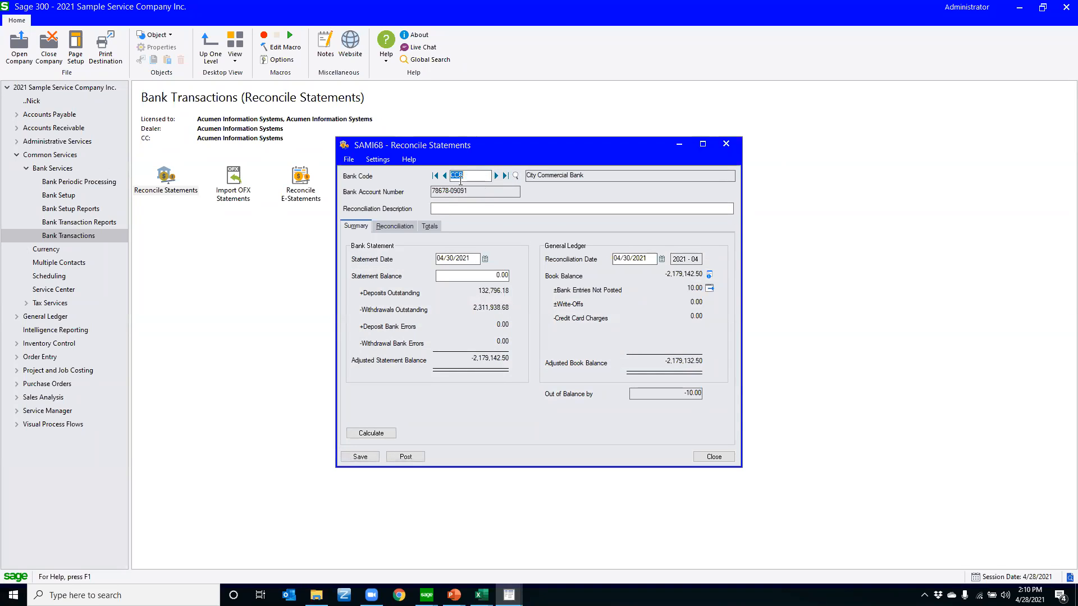
pyautogui.click(395, 228)
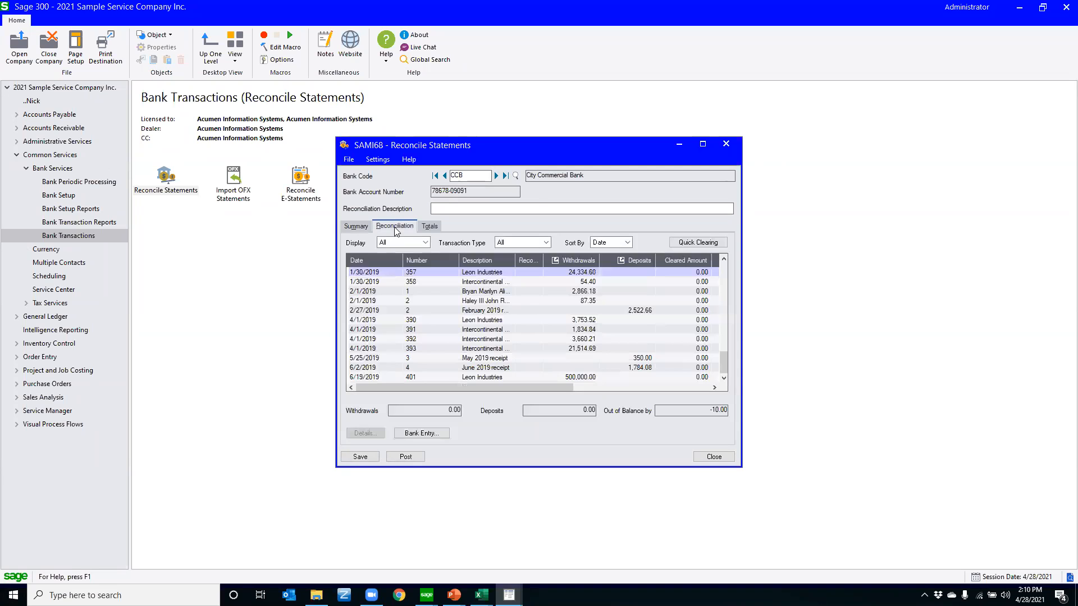
pyautogui.click(702, 144)
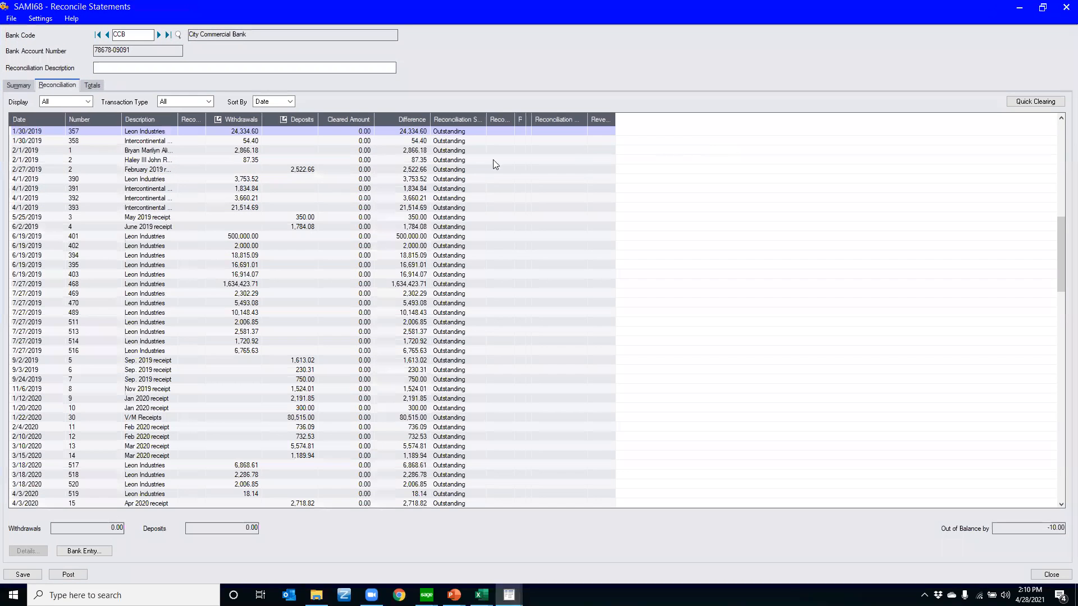
# Mark the outstanding transactions as cleared one after another, from number 357 down through number 469
pyautogui.click(189, 130)
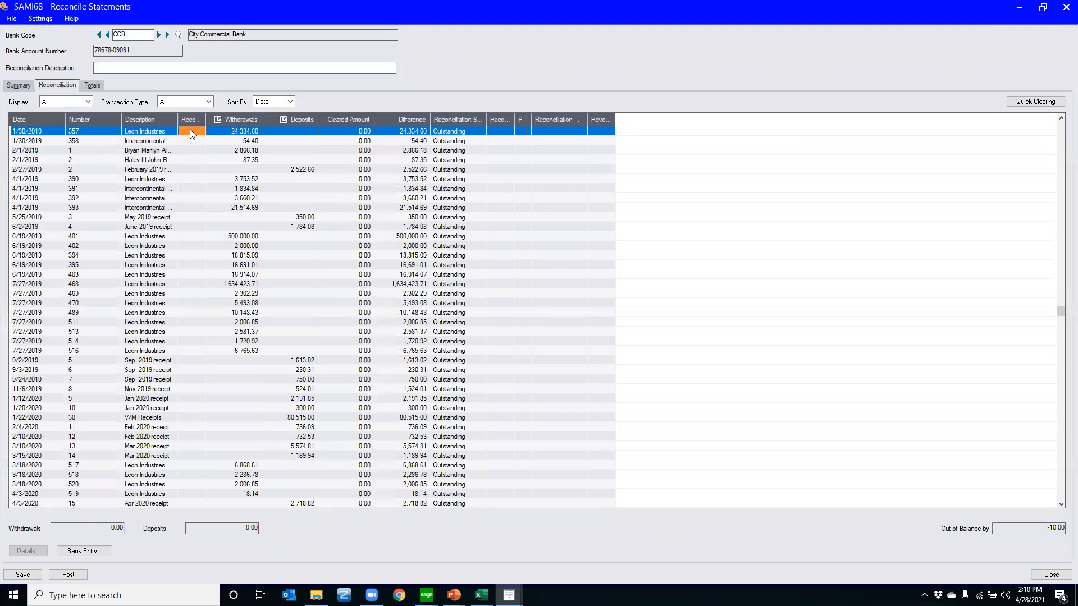
pyautogui.click(190, 133)
pyautogui.click(184, 142)
pyautogui.click(186, 151)
pyautogui.click(191, 131)
pyautogui.click(191, 140)
pyautogui.click(191, 151)
pyautogui.click(192, 133)
pyautogui.press('space')
pyautogui.press('Down')
pyautogui.press('space')
pyautogui.press('Down')
pyautogui.press('space')
pyautogui.press('Down')
pyautogui.press('space')
pyautogui.press('Down')
pyautogui.press('space')
pyautogui.press('Down')
pyautogui.press('space')
pyautogui.press('Down')
pyautogui.press('space')
pyautogui.press('Down')
pyautogui.press('space')
pyautogui.press('Down')
pyautogui.press('space')
pyautogui.press('Down')
pyautogui.press('space')
pyautogui.press('Down')
pyautogui.press('space')
pyautogui.press('Down')
pyautogui.press('space')
pyautogui.press('Down')
pyautogui.press('space')
pyautogui.press('Down')
pyautogui.press('space')
pyautogui.press('Down')
pyautogui.press('space')
pyautogui.press('Down')
pyautogui.press('space')
pyautogui.press('Down')
pyautogui.press('space')
pyautogui.press('Down')
pyautogui.press('space')
pyautogui.press('Down')
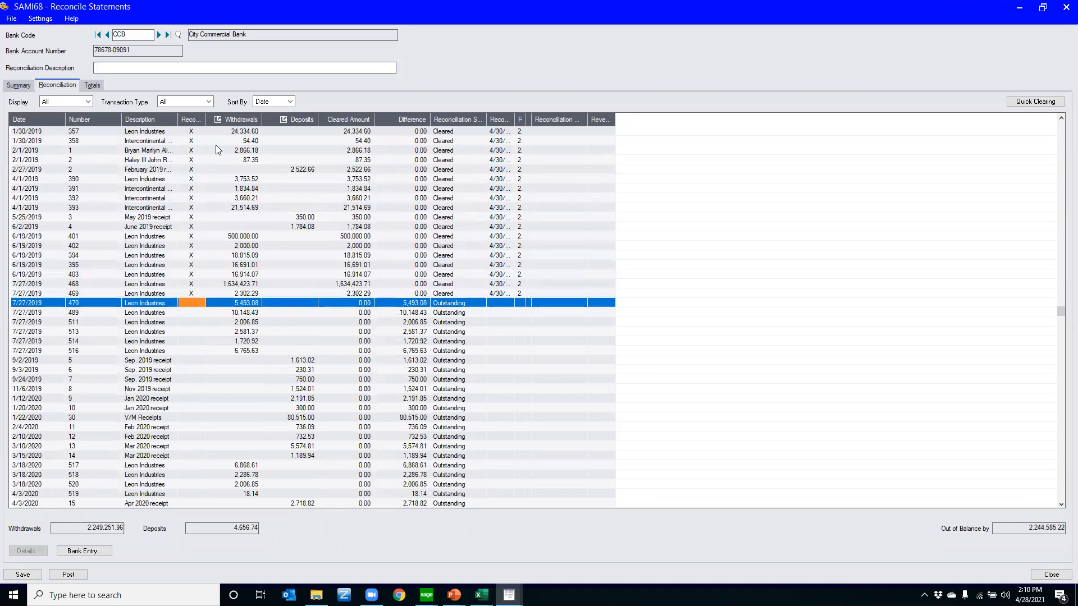
# Continue clearing transactions down through number 514, and return the rows from number 489 back up to 395 to outstanding
pyautogui.press('space')
pyautogui.press('Down')
pyautogui.press('space')
pyautogui.press('Down')
pyautogui.press('space')
pyautogui.press('Down')
pyautogui.press('space')
pyautogui.press('Down')
pyautogui.press('space')
pyautogui.press('Down')
pyautogui.press('Up')
pyautogui.press('Up')
pyautogui.press('Up')
pyautogui.press('Up')
pyautogui.press('space')
pyautogui.press('Up')
pyautogui.press('space')
pyautogui.press('Up')
pyautogui.press('space')
pyautogui.press('Up')
pyautogui.press('space')
pyautogui.press('Up')
pyautogui.press('space')
pyautogui.press('Up')
pyautogui.press('space')
pyautogui.press('Up')
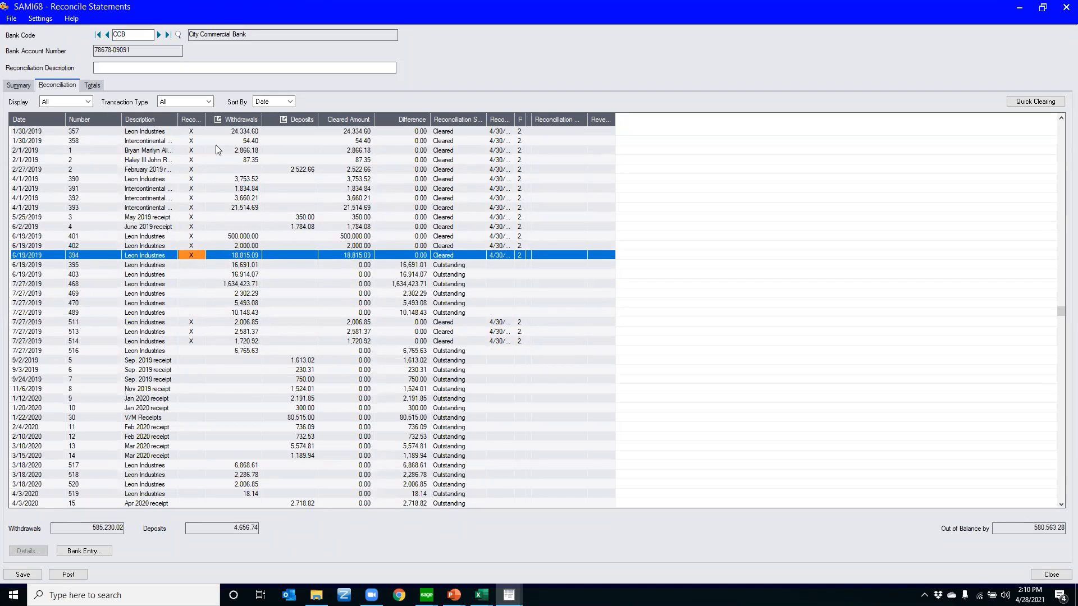
pyautogui.press('Down')
pyautogui.press('Down')
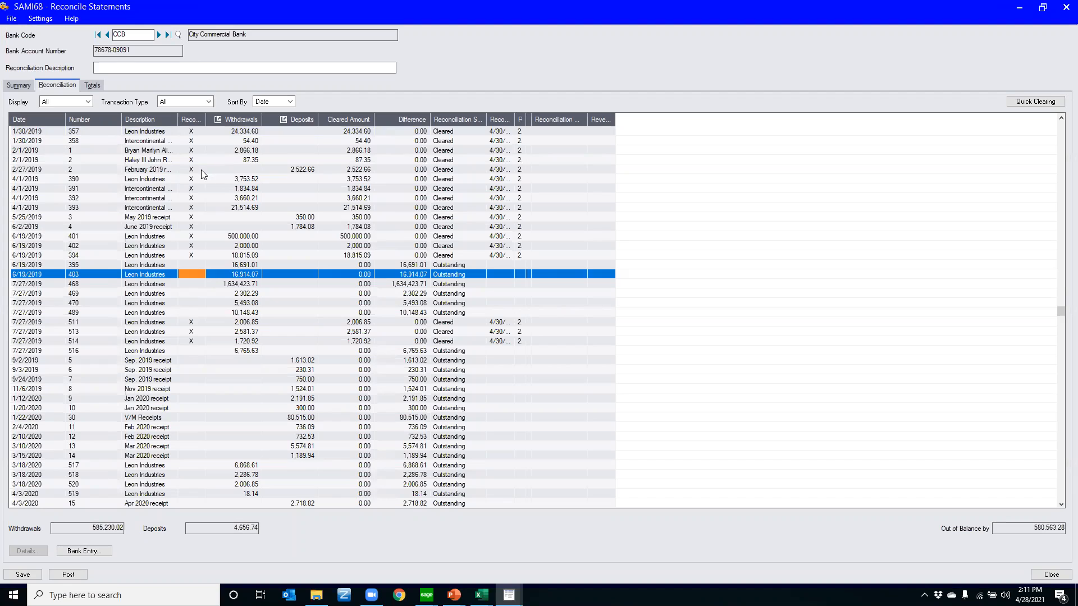
# Open the online help topic for the Reconcile Statements screen and read through its overview and tab descriptions
pyautogui.click(229, 170)
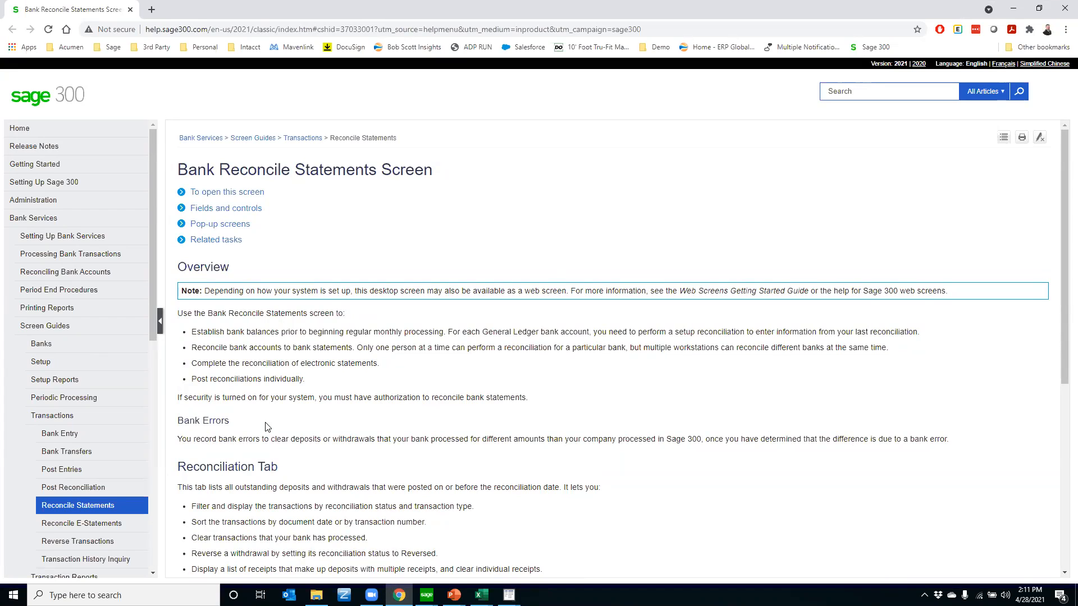
pyautogui.scroll(-2, 266, 426)
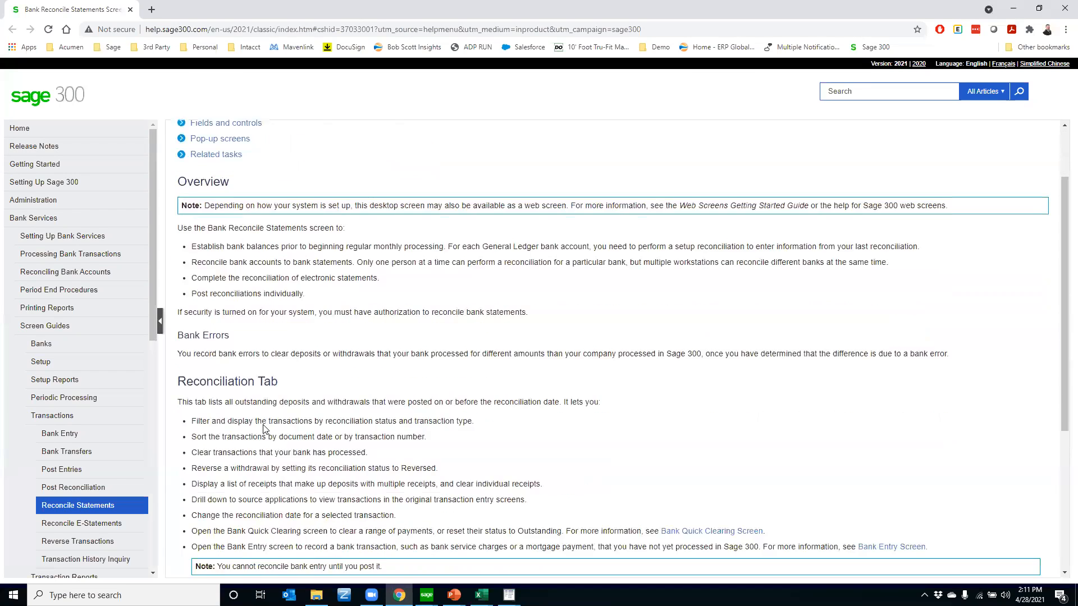
pyautogui.scroll(2, 264, 425)
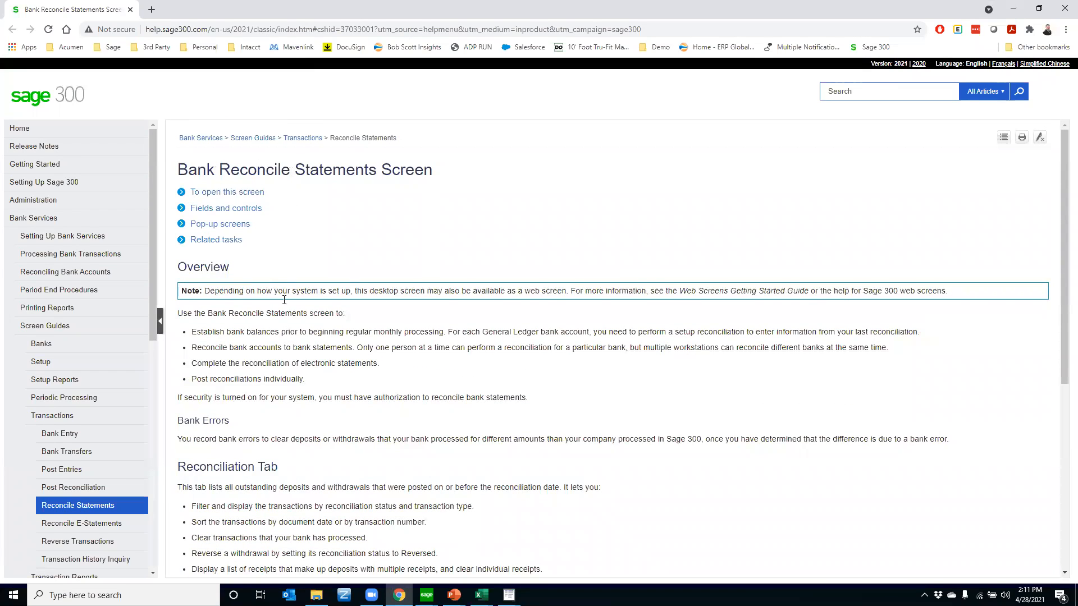
pyautogui.moveTo(179, 163); pyautogui.dragTo(393, 171)
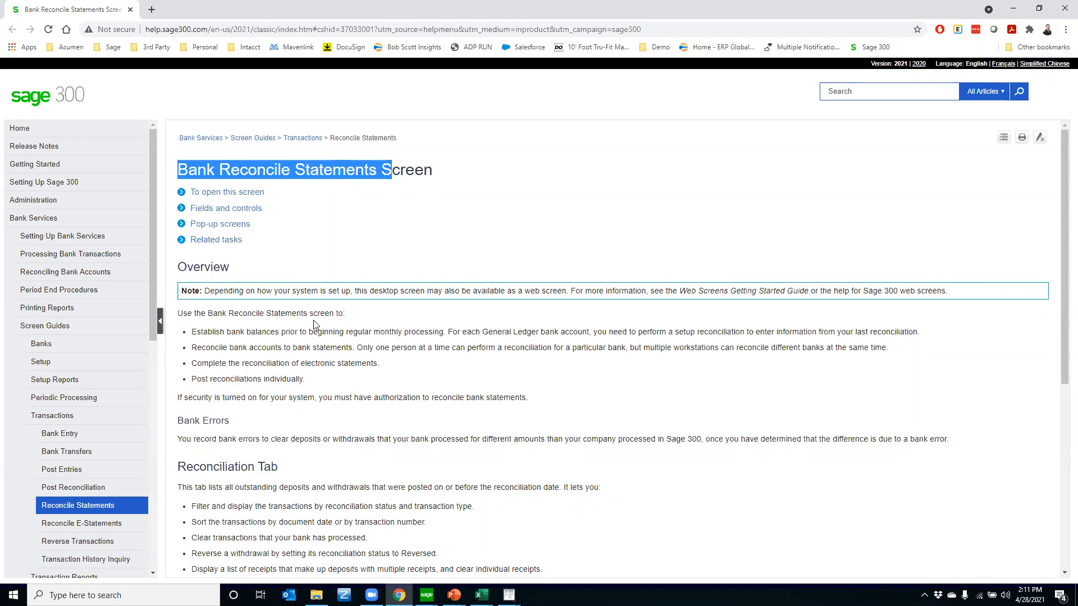
pyautogui.scroll(-6, 256, 377)
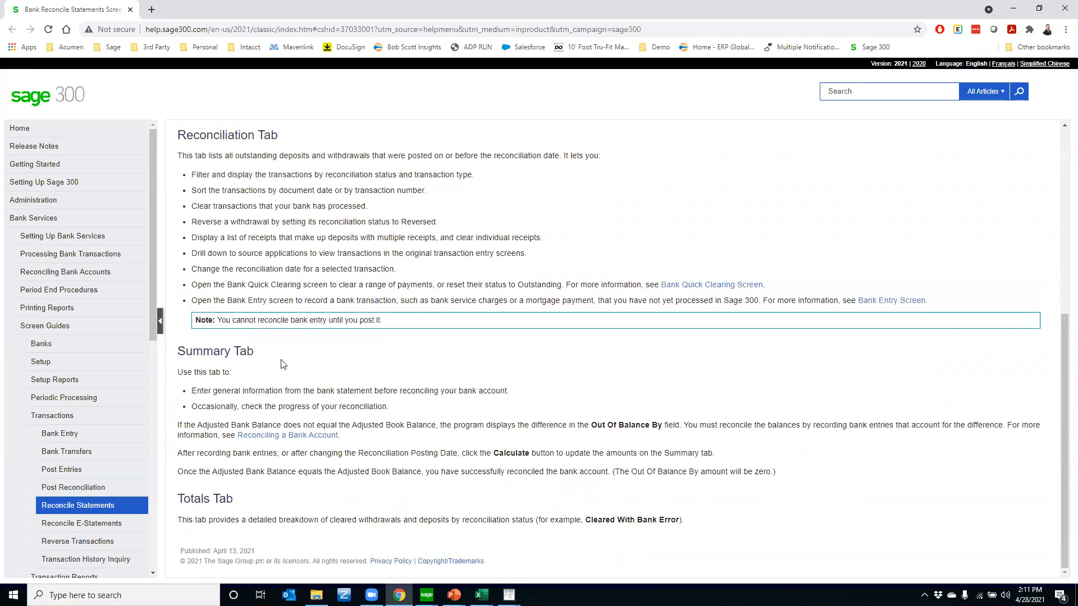
pyautogui.scroll(6, 283, 337)
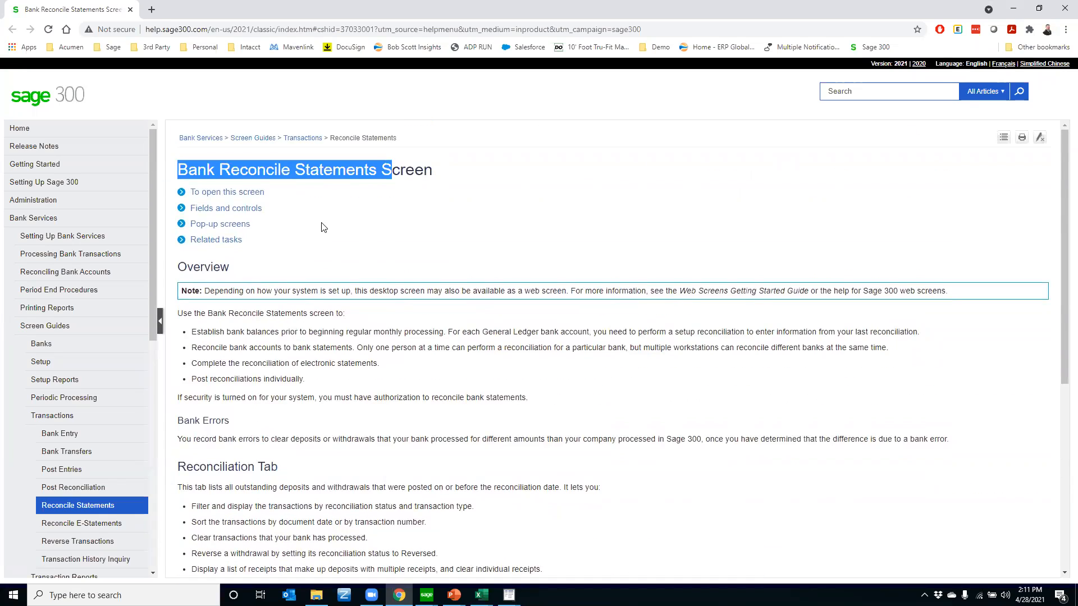
# Expand the help on fields and controls to read the Bank Account Number and Bank Code descriptions
pyautogui.click(223, 208)
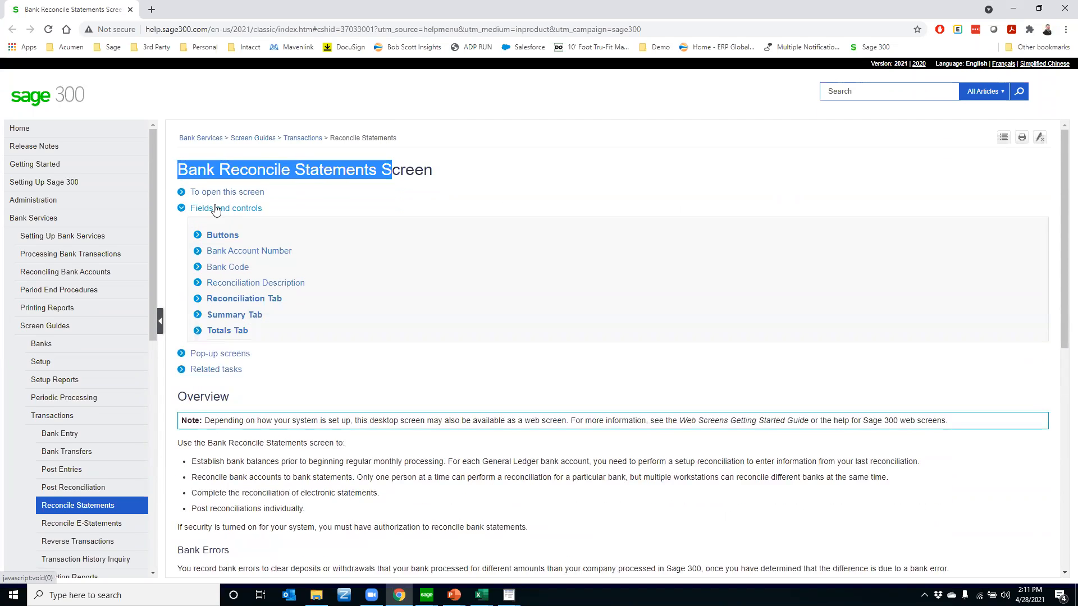
pyautogui.click(199, 254)
pyautogui.click(197, 318)
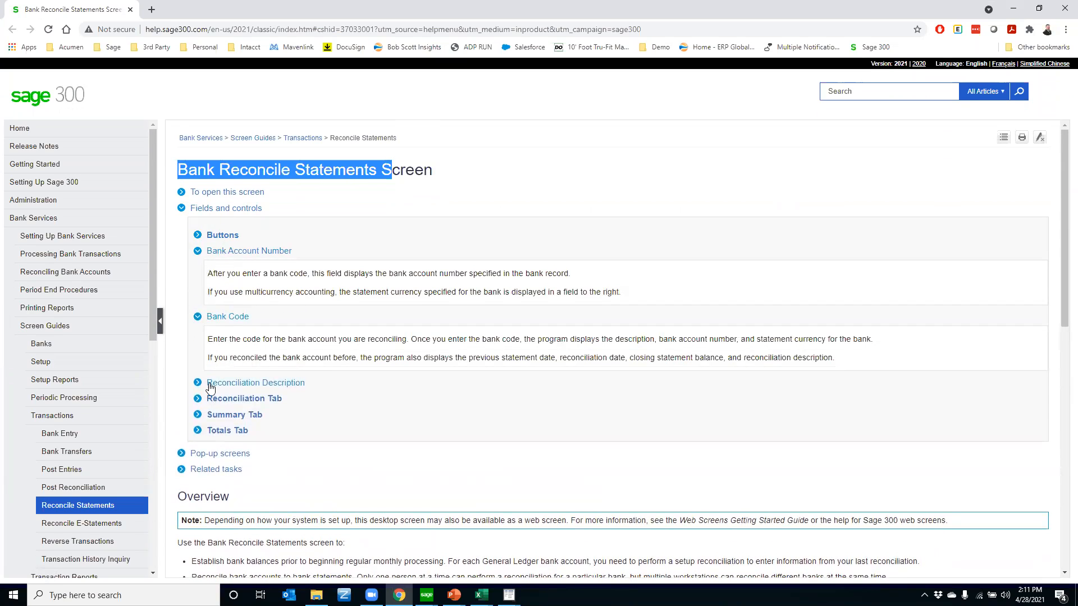
# Expand the help on the Reconciliation Tab and read the Deposits and Display field descriptions
pyautogui.click(199, 399)
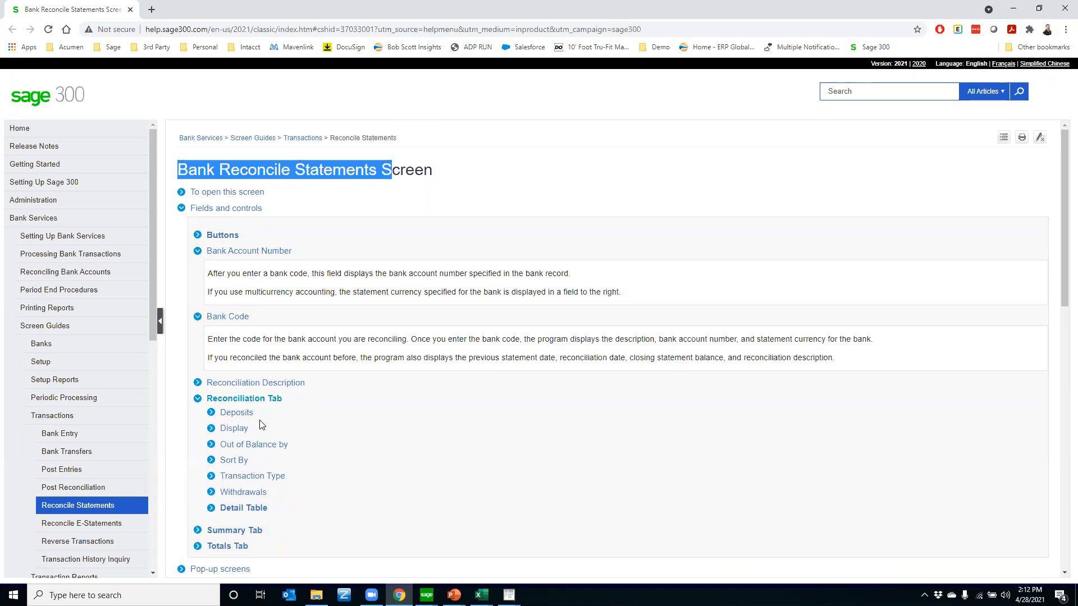
pyautogui.click(235, 412)
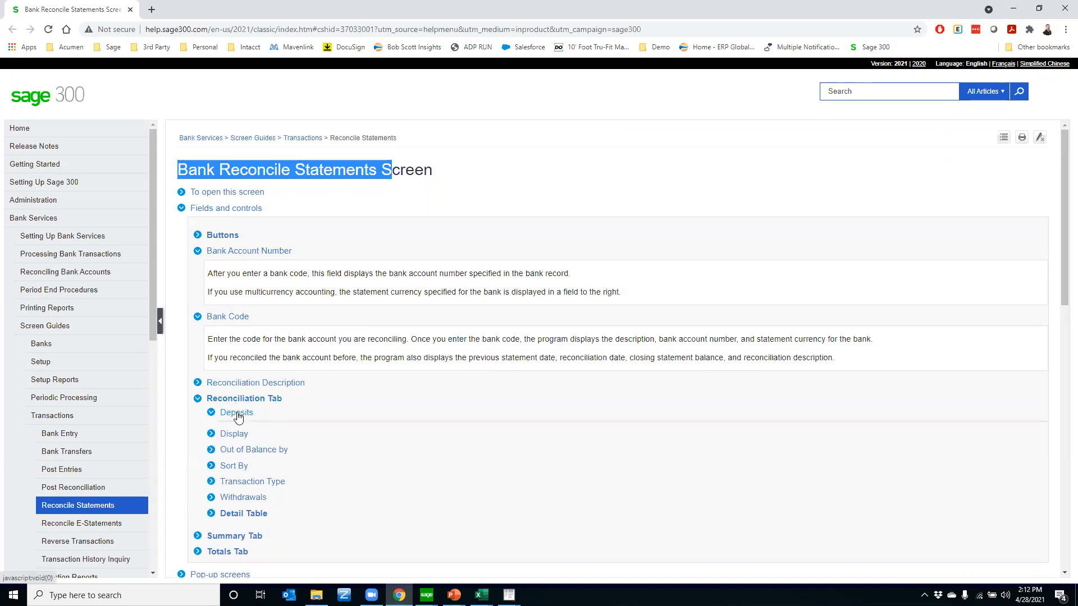
pyautogui.click(233, 478)
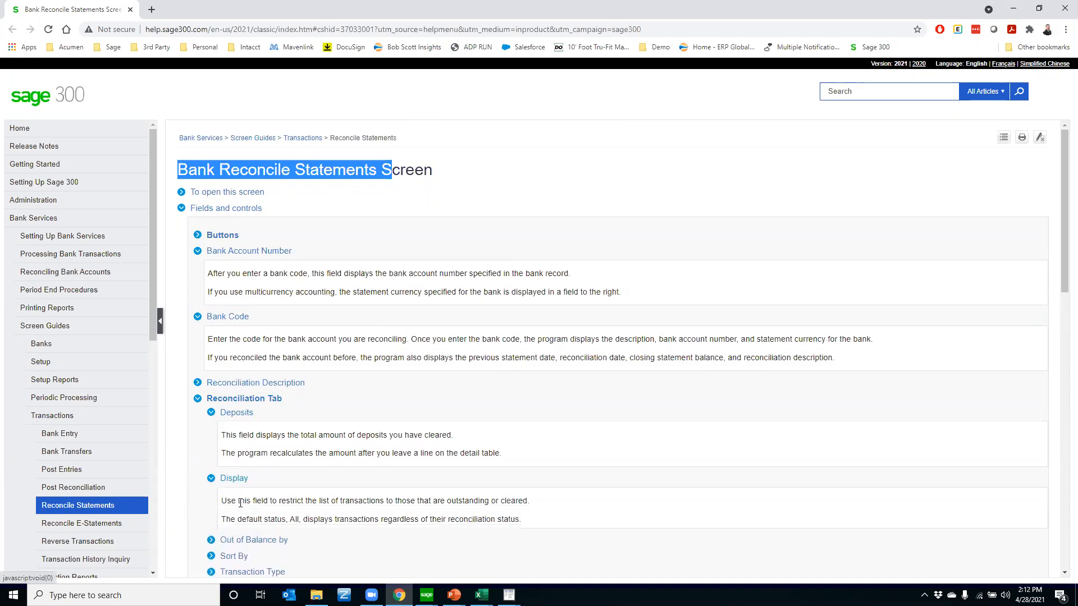
pyautogui.scroll(-4, 318, 524)
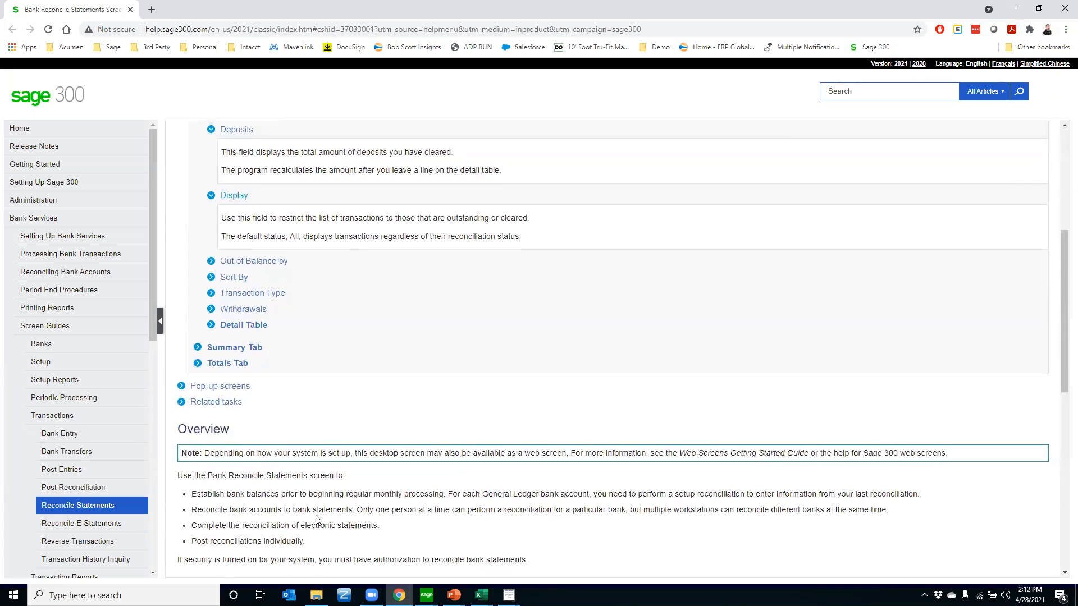
pyautogui.scroll(4, 318, 520)
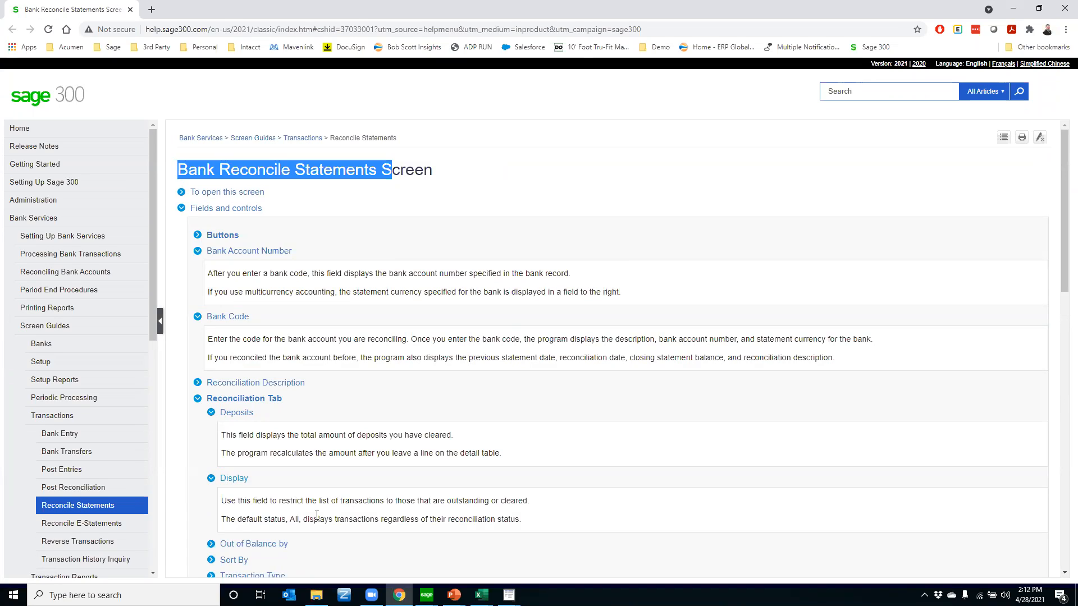
# Close the online help and leave the Reconcile Statements screen without saving the changes for bank CCB
pyautogui.click(1063, 10)
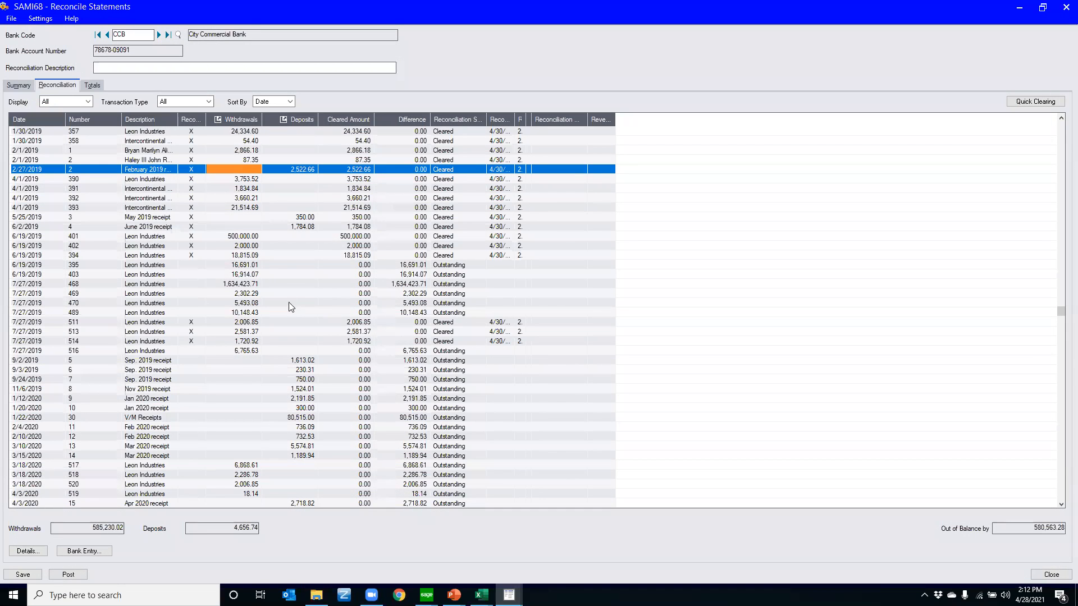
pyautogui.click(1064, 8)
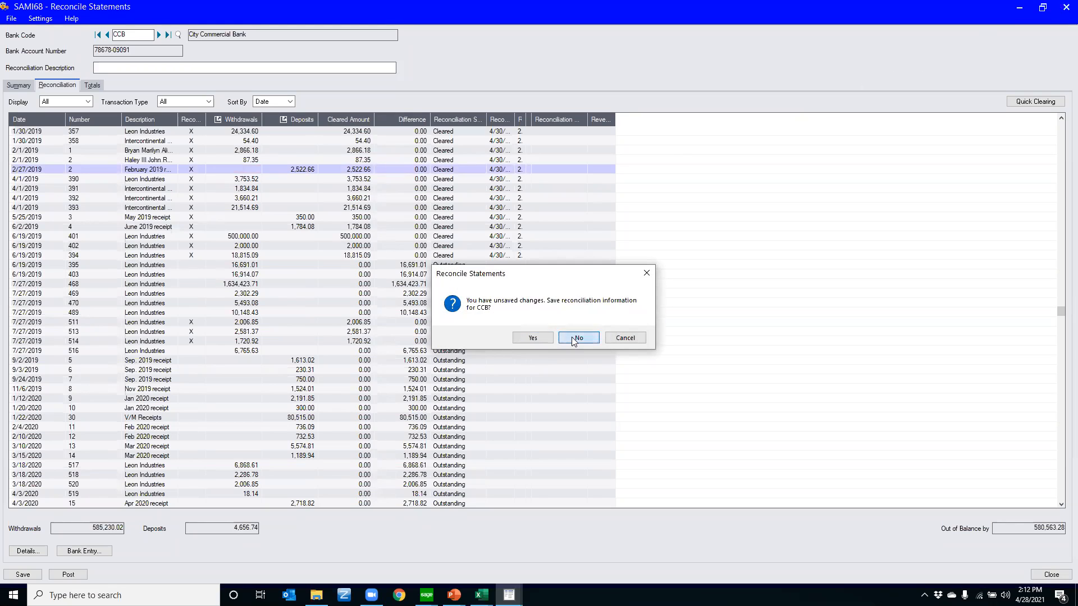
pyautogui.click(578, 338)
# Open the Vendors screen from the A/P Vendors folder of Accounts Payable
pyautogui.click(26, 115)
pyautogui.click(16, 115)
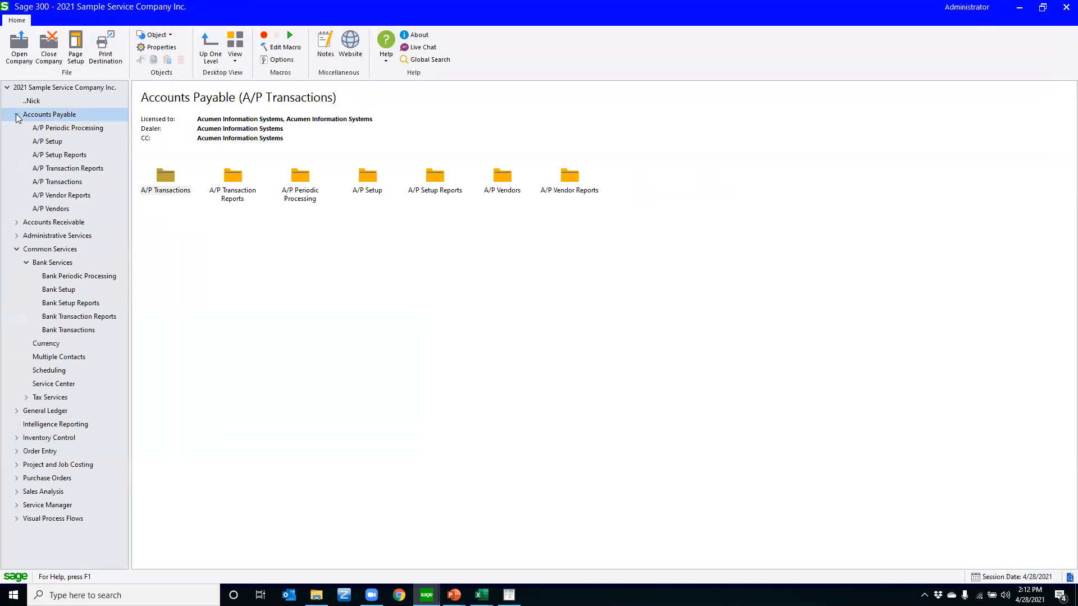
pyautogui.click(50, 208)
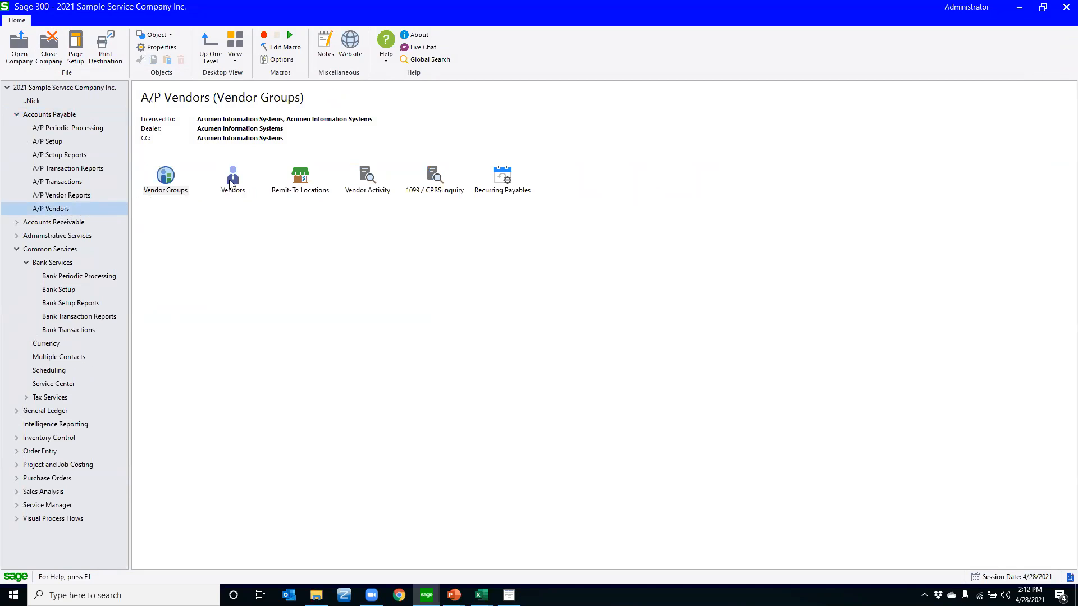
pyautogui.doubleClick(232, 179)
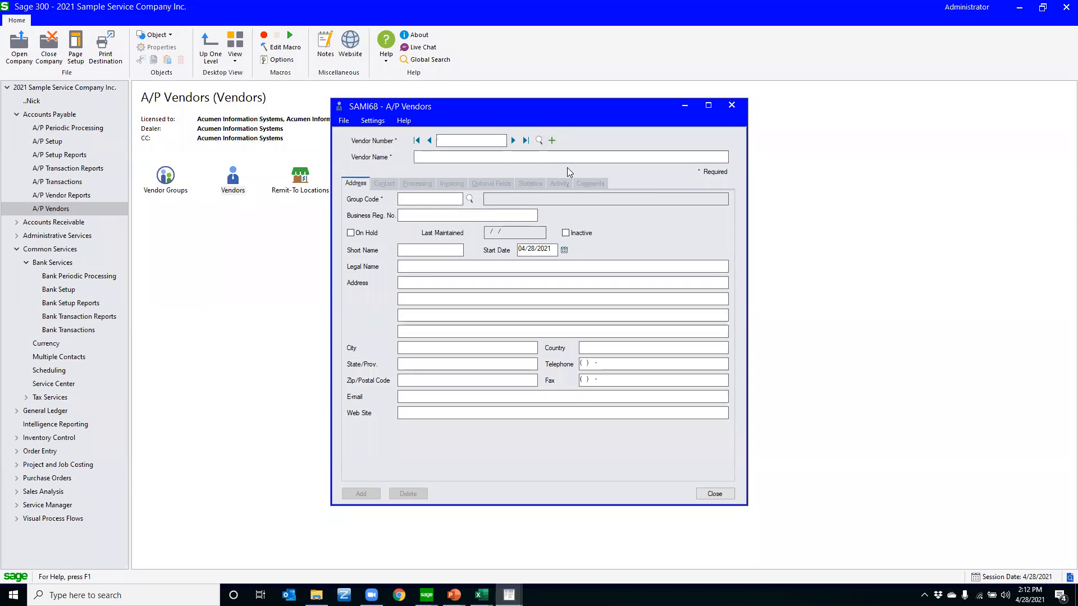
# Open the finder for the Vendor Number field, highlight Deca Management, and close the finder without choosing a vendor
pyautogui.press('F5')
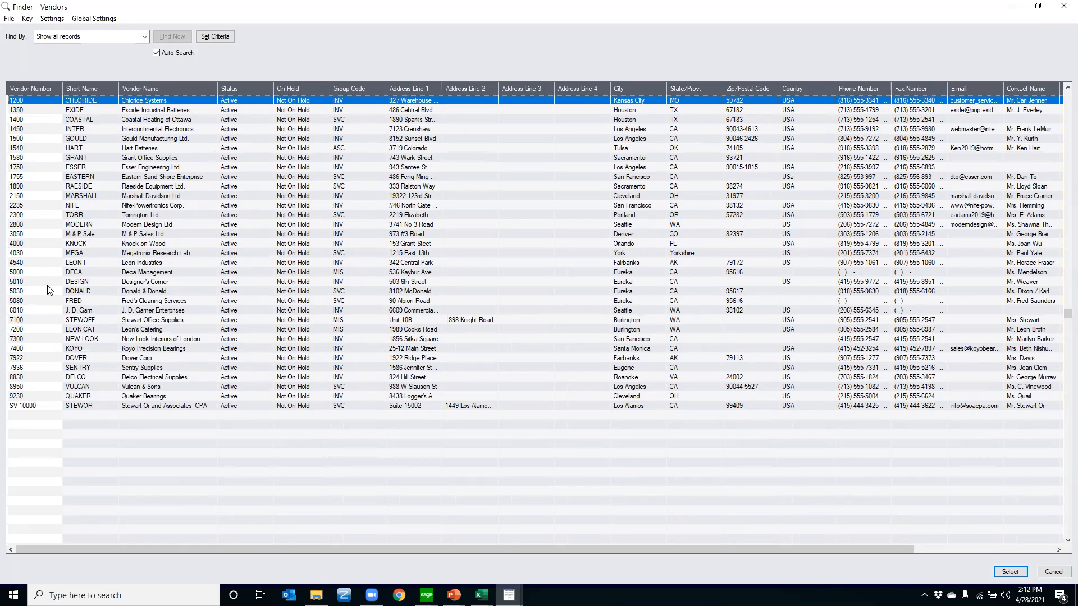
pyautogui.click(23, 273)
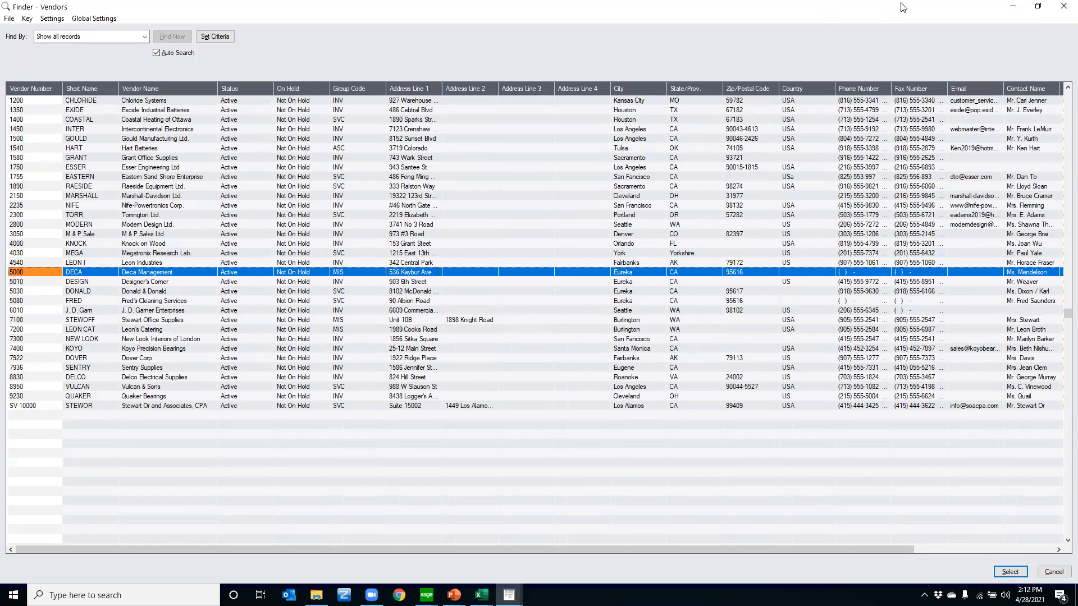
pyautogui.click(1064, 6)
# Look up vendors starting from 50 in the finder, load Donald & Donald, and close the vendor record with its notes
pyautogui.write('50')
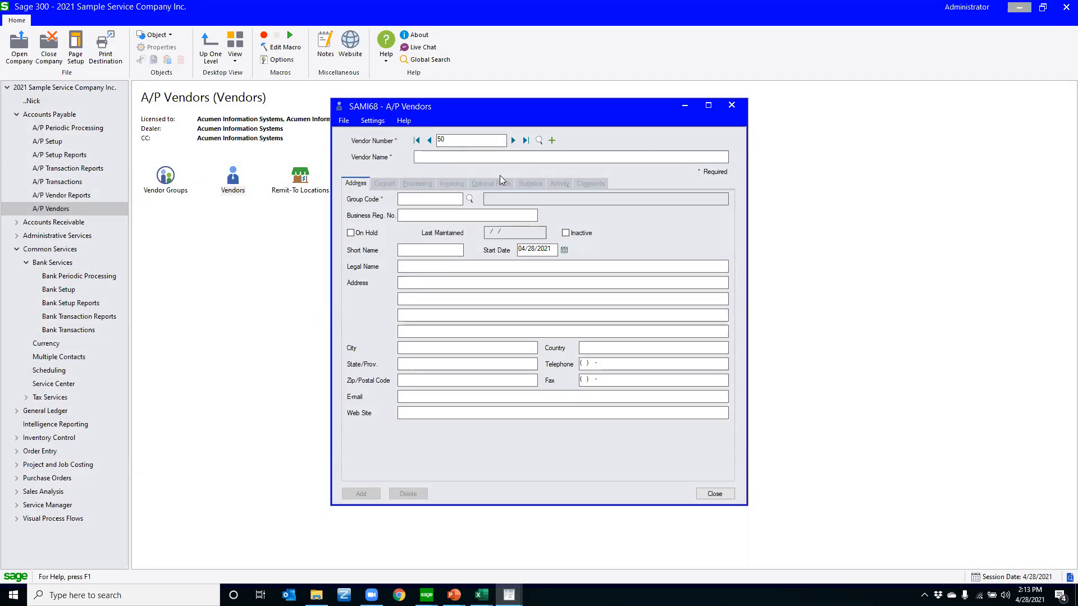
pyautogui.press('F5')
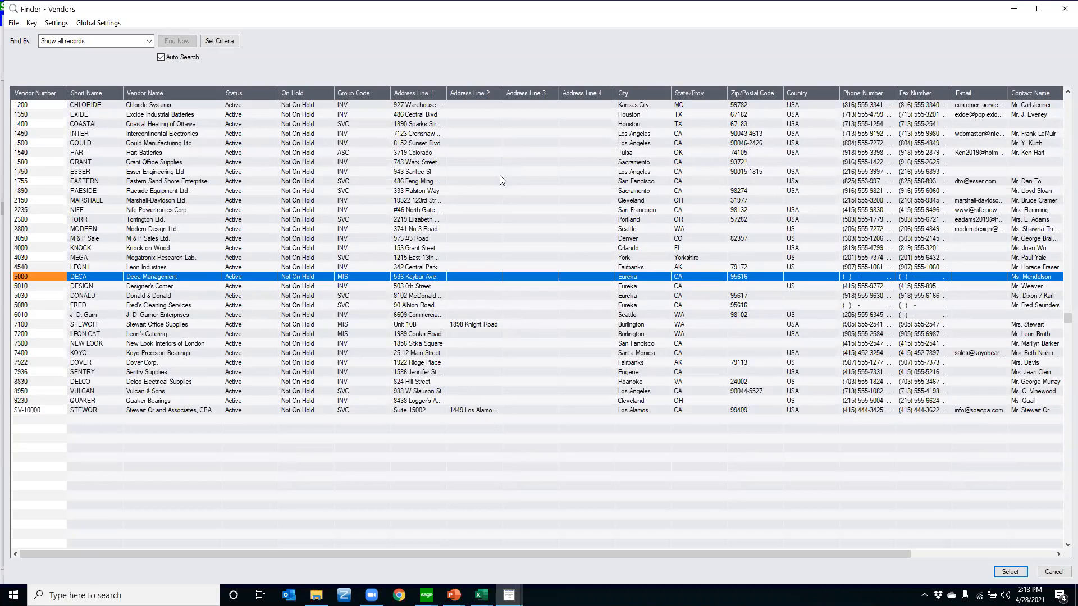
pyautogui.press('Down')
pyautogui.press('Down')
pyautogui.press('Return')
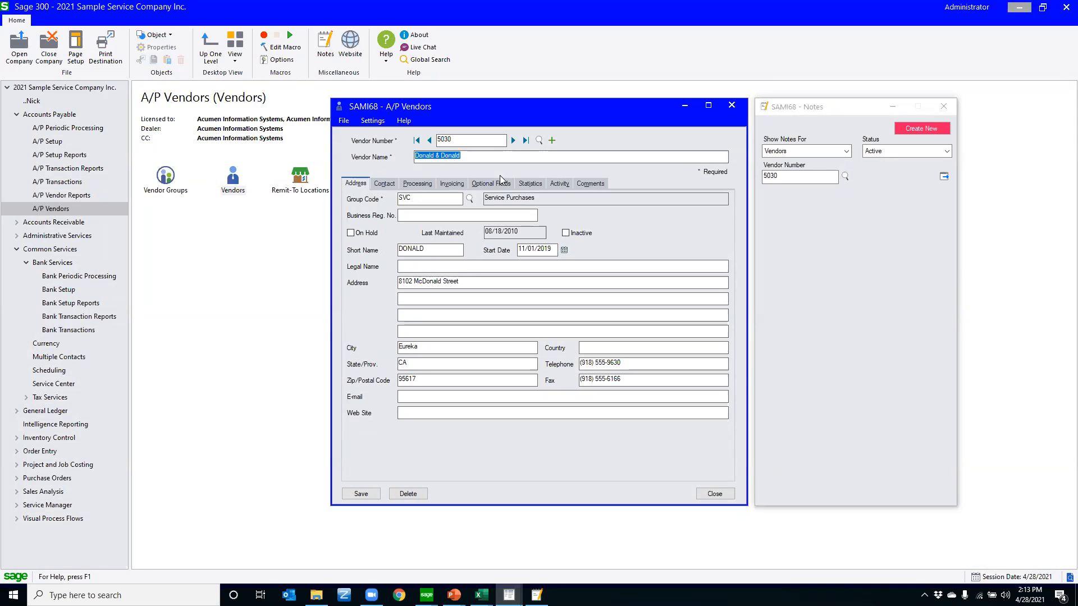
pyautogui.click(731, 105)
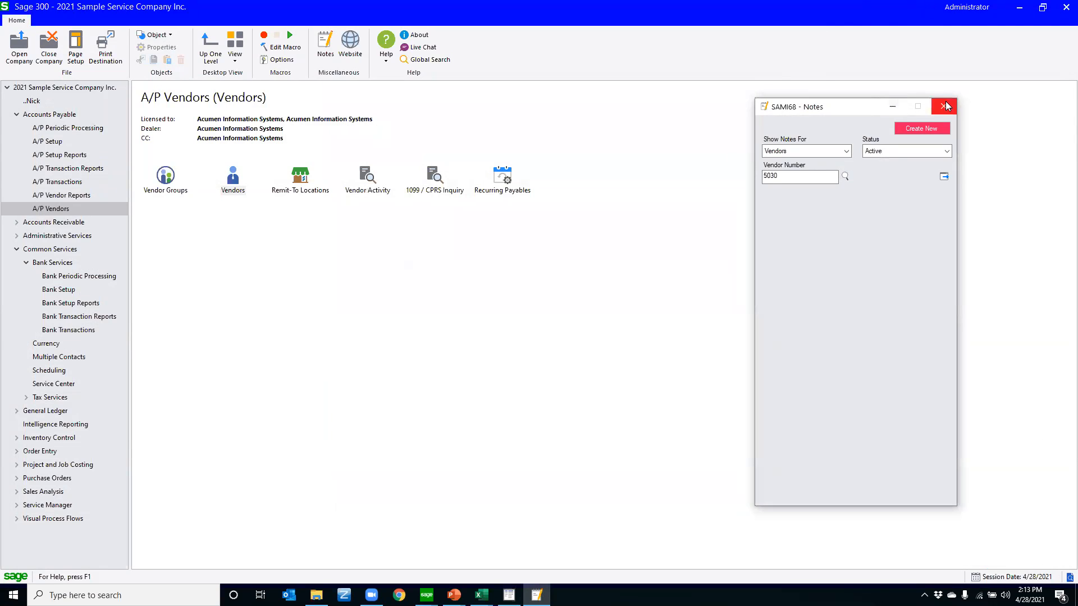
pyautogui.click(945, 106)
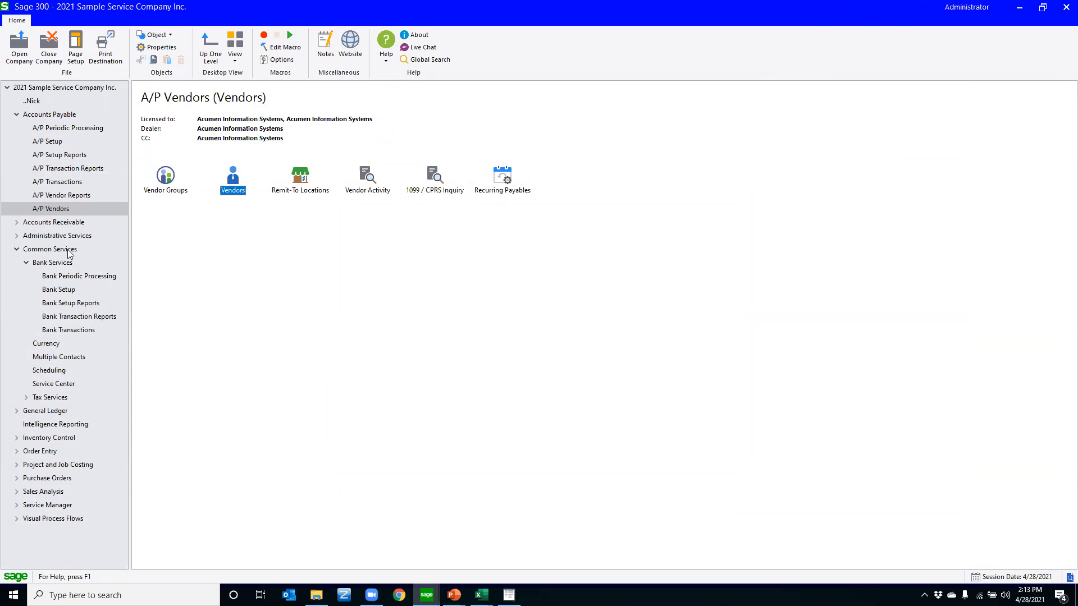
# Create a new payment batch from the Payment Batch List in A/P Transactions
pyautogui.click(56, 182)
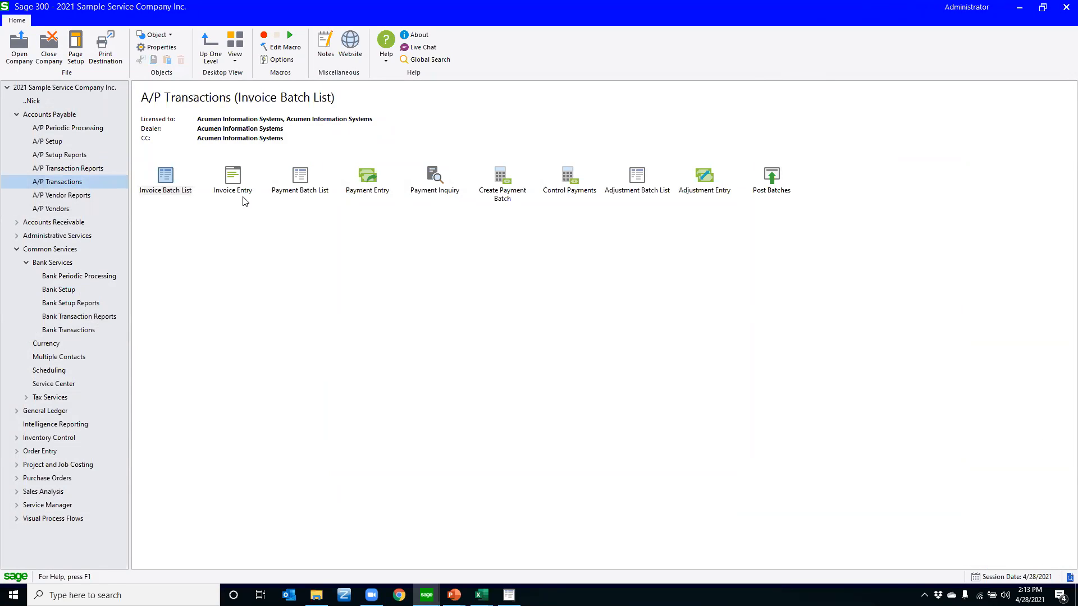
pyautogui.doubleClick(309, 177)
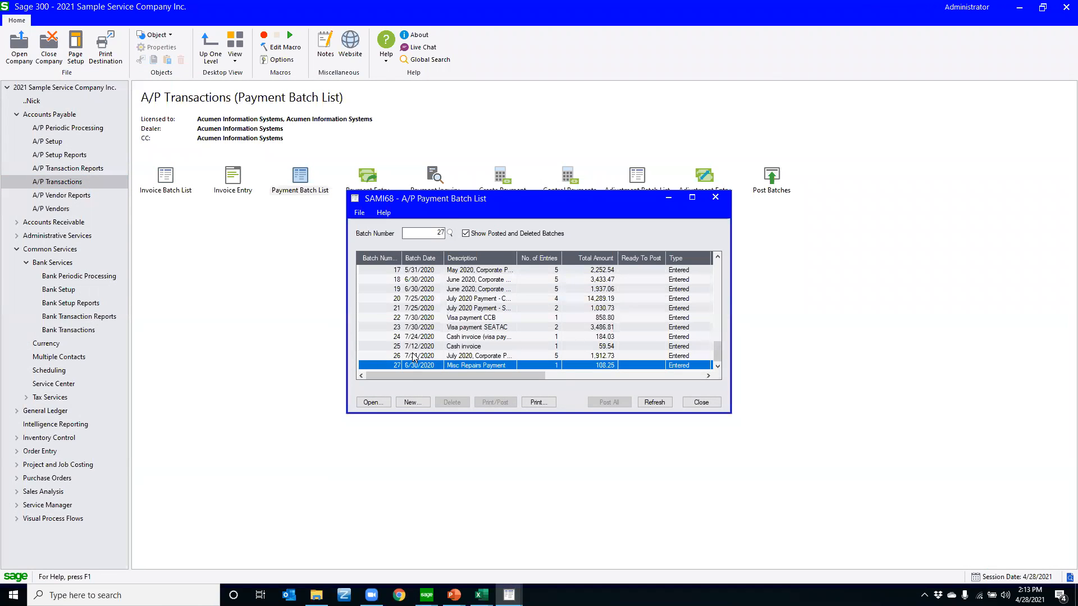
pyautogui.press('Tab')
pyautogui.press('Return')
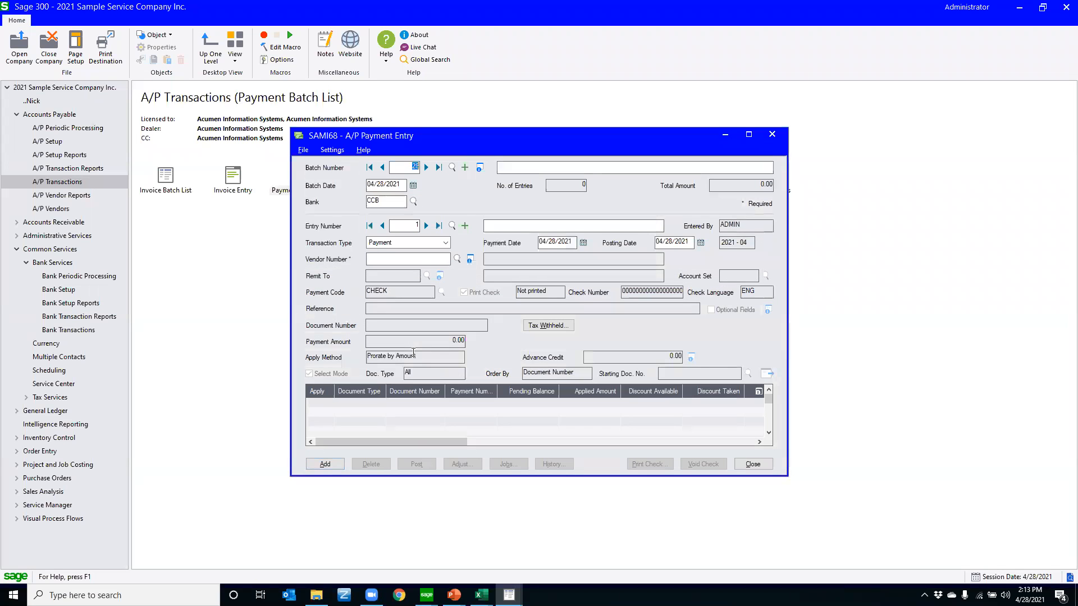
# Describe the payment batch as "Webinar Batch" and enter the vendor number of Chloride Systems for the first entry
pyautogui.press('Tab')
pyautogui.write('Webinar Batch')
pyautogui.press('Tab')
pyautogui.press('Tab')
pyautogui.press('Tab')
pyautogui.press('Tab')
pyautogui.press('Tab')
pyautogui.press('Tab')
pyautogui.press('Tab')
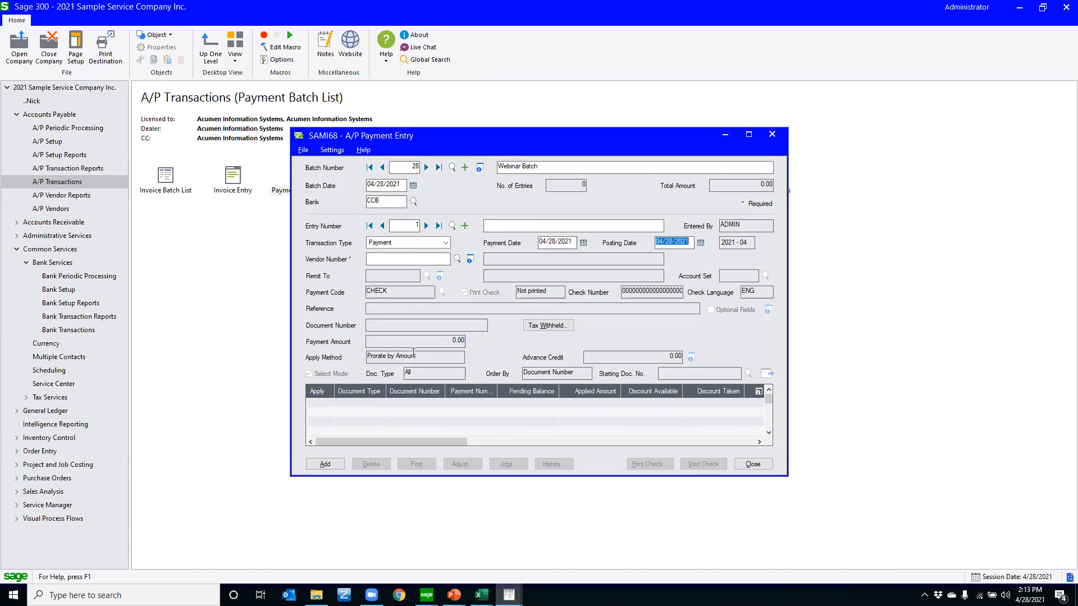
pyautogui.write('1200')
pyautogui.press('Tab')
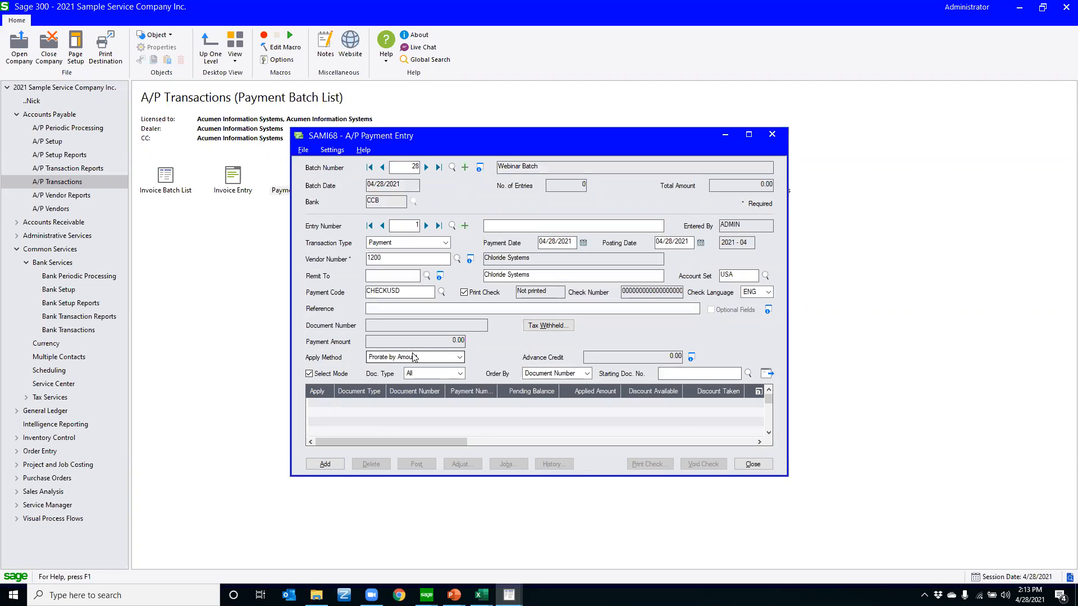
# Maximize the payment entry and apply the payment to invoice 100-01, IN120131 payments 2 and 3, and IN120141
pyautogui.click(725, 135)
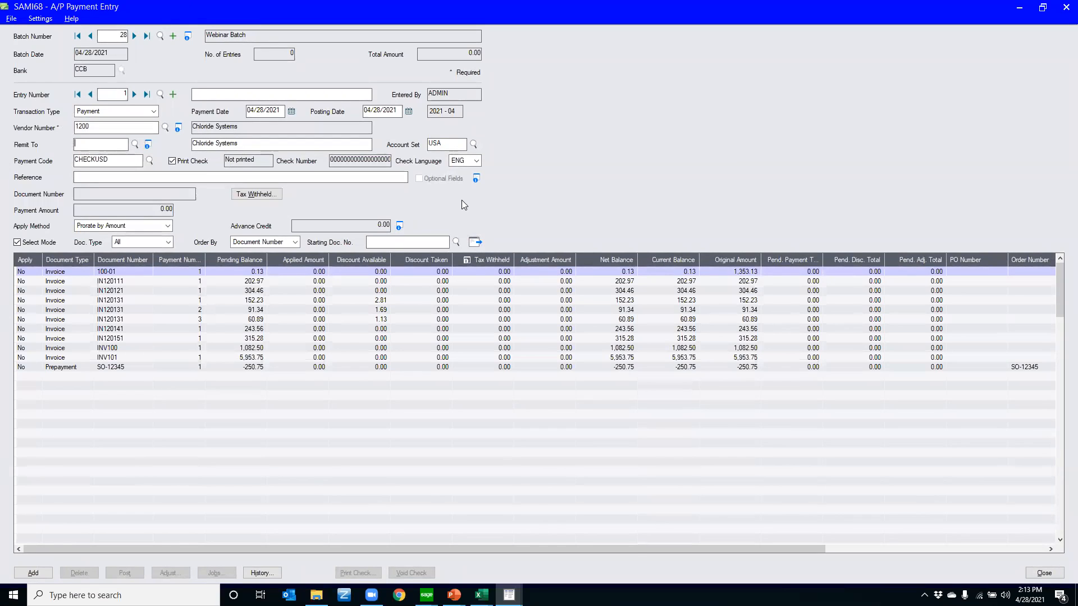
pyautogui.click(30, 274)
pyautogui.press('space')
pyautogui.press('Down')
pyautogui.press('space')
pyautogui.press('Down')
pyautogui.press('space')
pyautogui.press('Down')
pyautogui.press('space')
pyautogui.press('Down')
pyautogui.press('space')
pyautogui.press('Down')
pyautogui.press('space')
pyautogui.press('Down')
pyautogui.press('space')
pyautogui.press('Up')
pyautogui.press('Up')
pyautogui.press('Up')
# Set Apply back to No for IN120131 payment 3 and IN120141, and step across the cells of the IN120141 row
pyautogui.press('space')
pyautogui.press('Up')
pyautogui.press('space')
pyautogui.press('Up')
pyautogui.press('space')
pyautogui.press('Down')
pyautogui.press('Down')
pyautogui.press('Down')
pyautogui.press('Down')
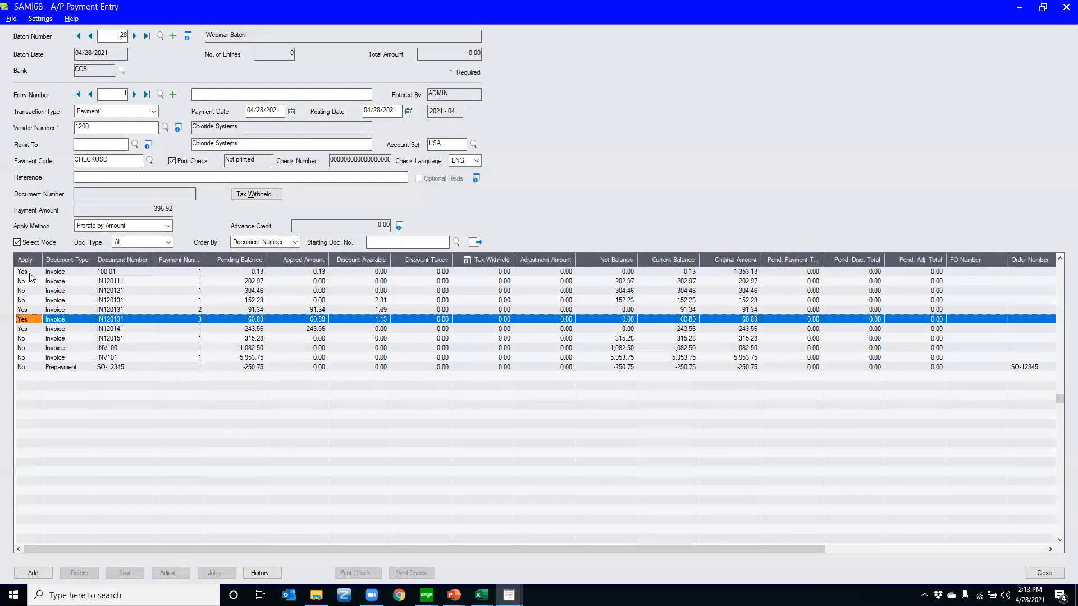
pyautogui.press('space')
pyautogui.press('Down')
pyautogui.press('space')
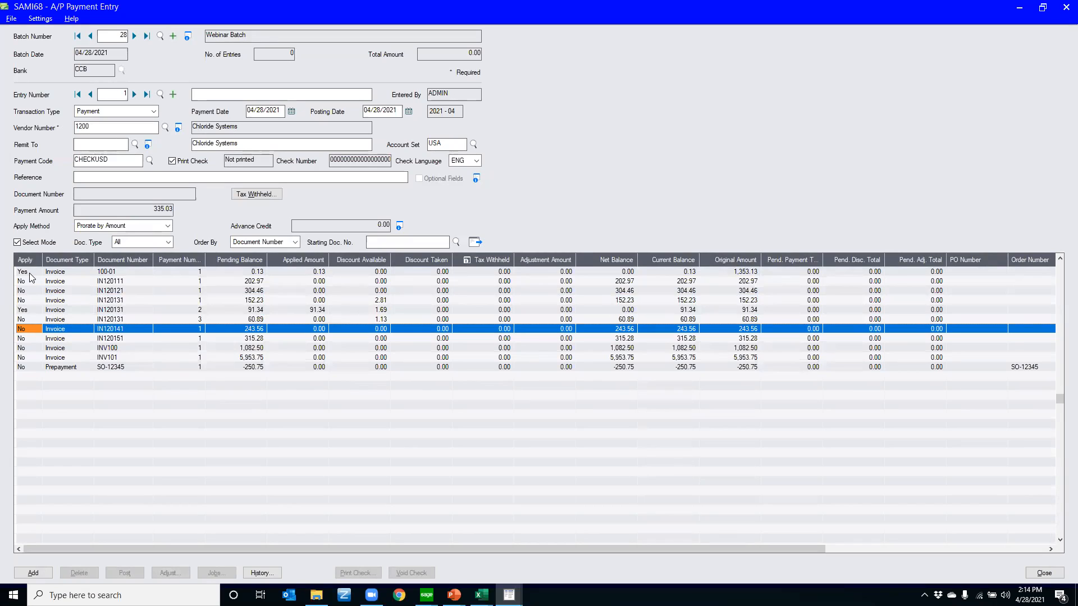
pyautogui.press('Right')
pyautogui.press('Right')
pyautogui.press('Right')
pyautogui.press('Left')
pyautogui.press('Left')
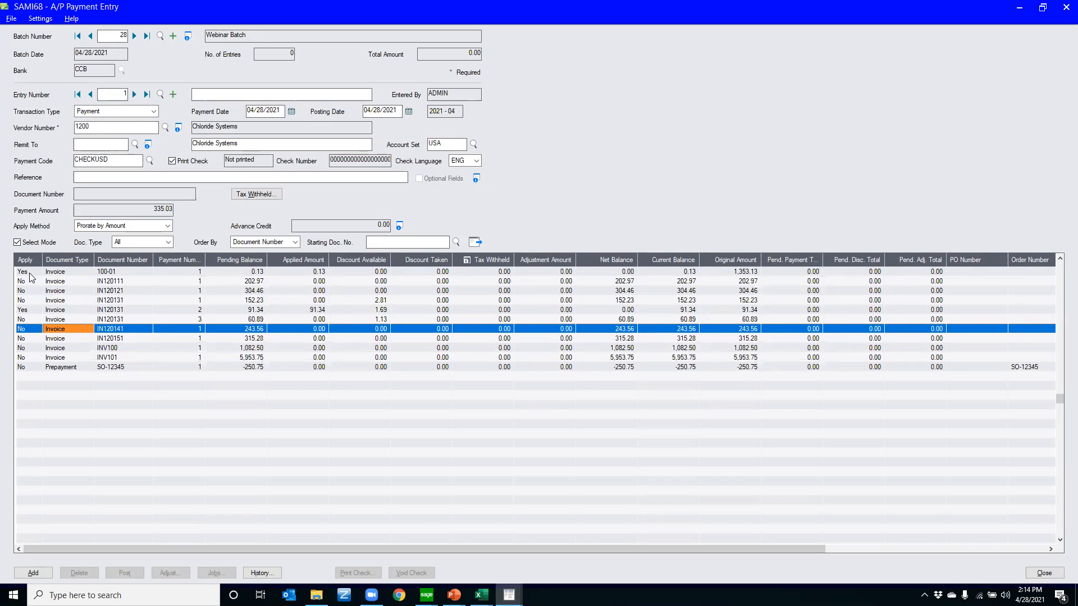
# Hide the Payment Number and Discount Available columns in the payment's document table
pyautogui.rightClick(128, 264)
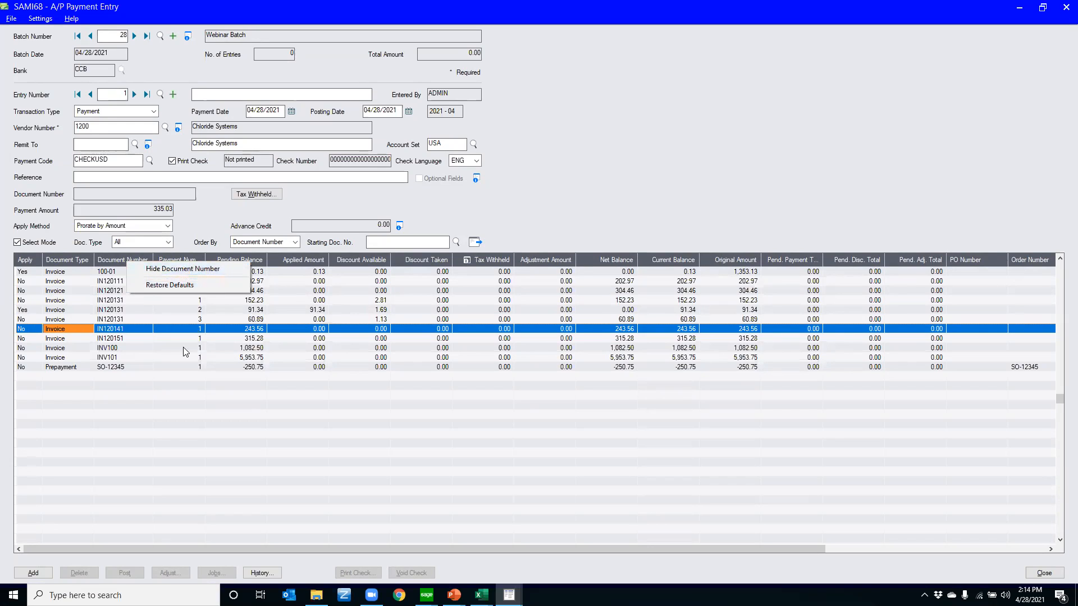
pyautogui.click(571, 263)
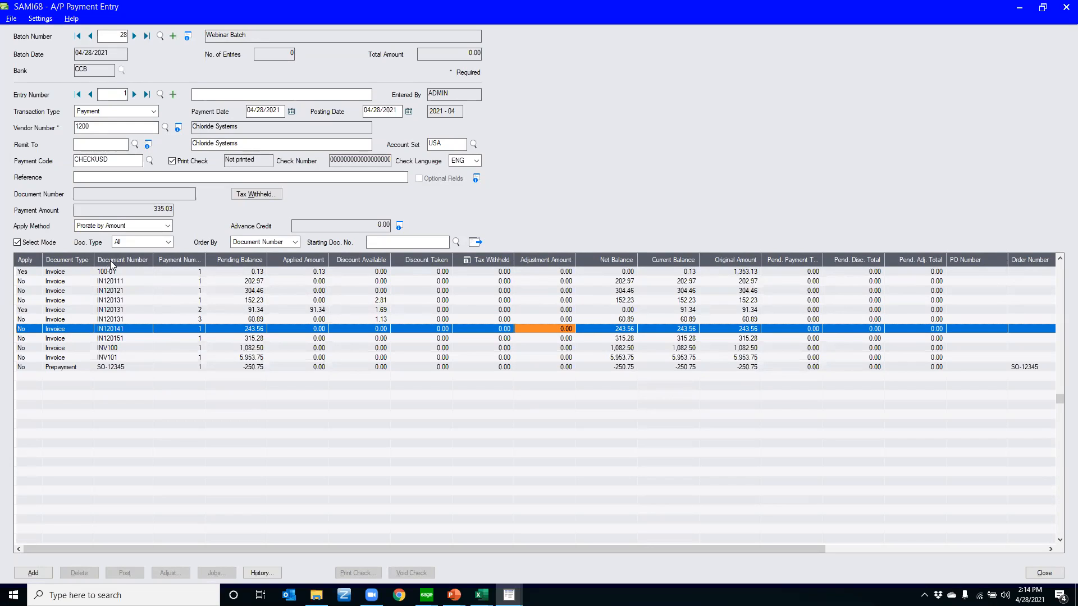
pyautogui.rightClick(176, 260)
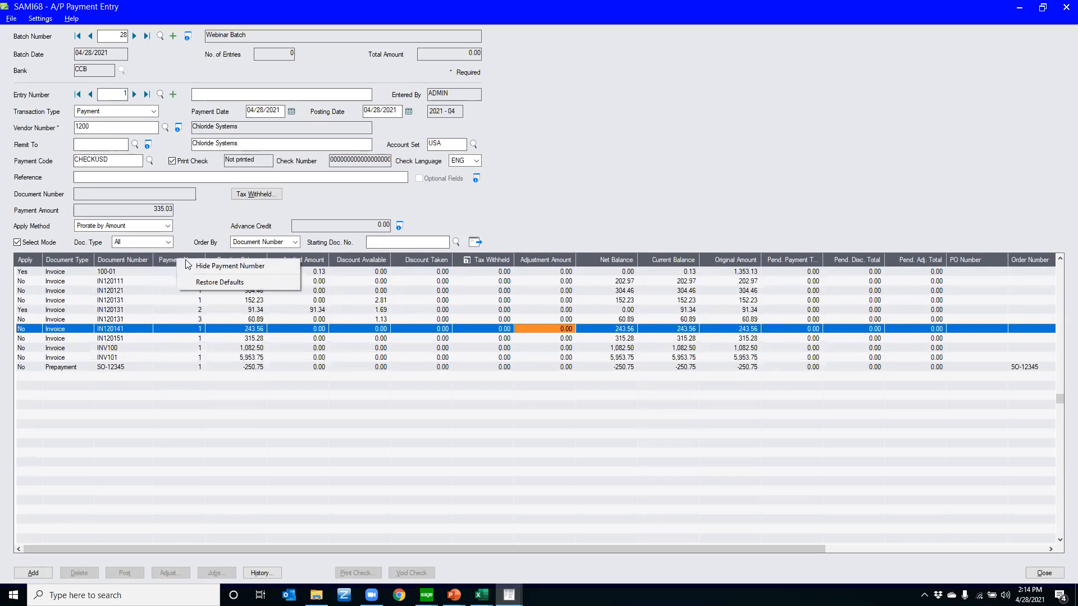
pyautogui.click(192, 267)
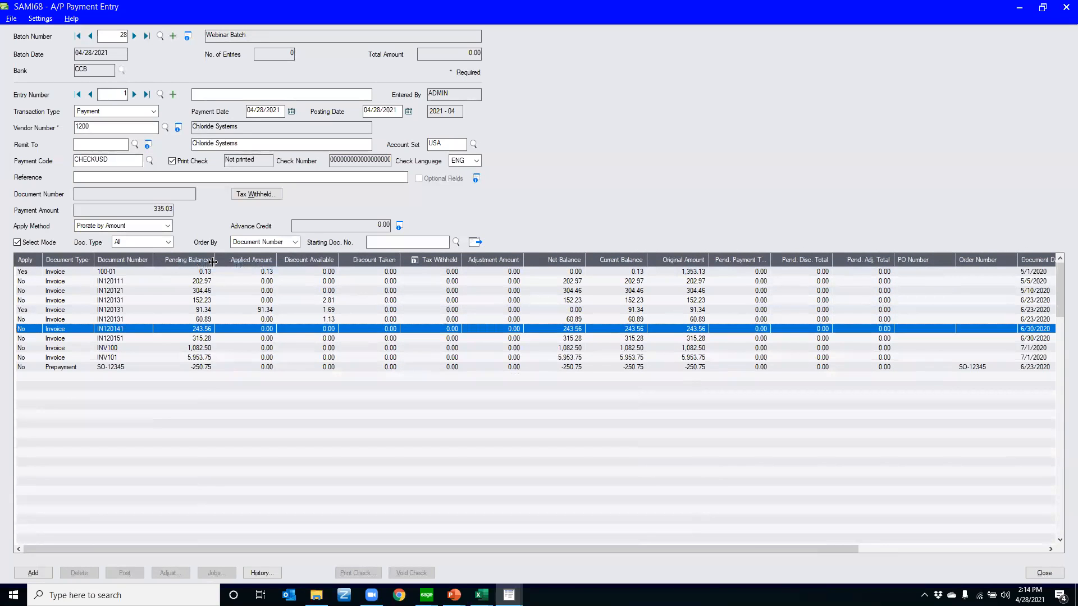
pyautogui.rightClick(313, 258)
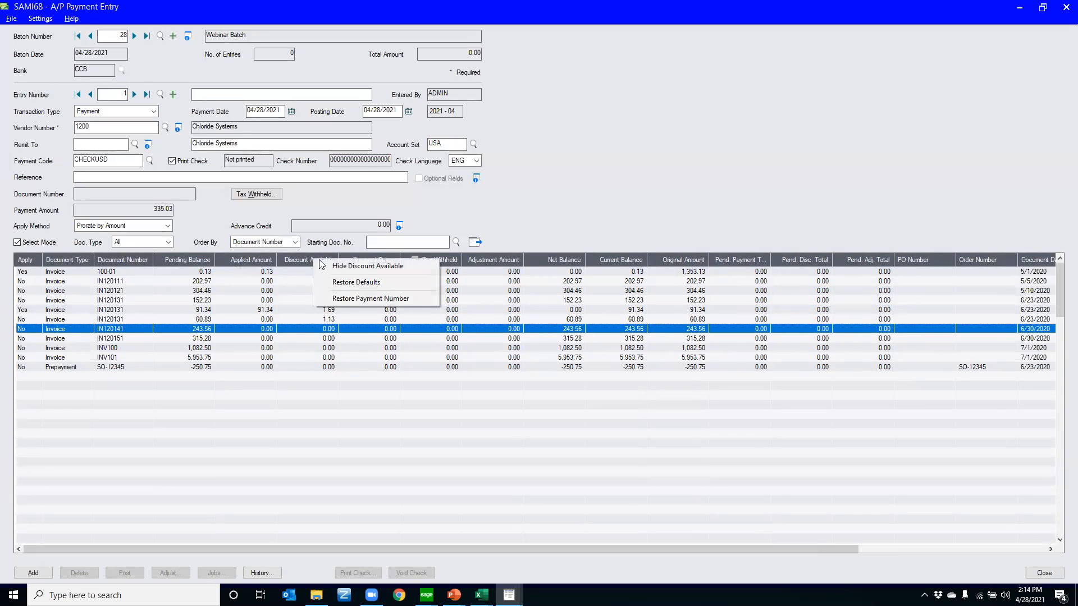
pyautogui.click(333, 268)
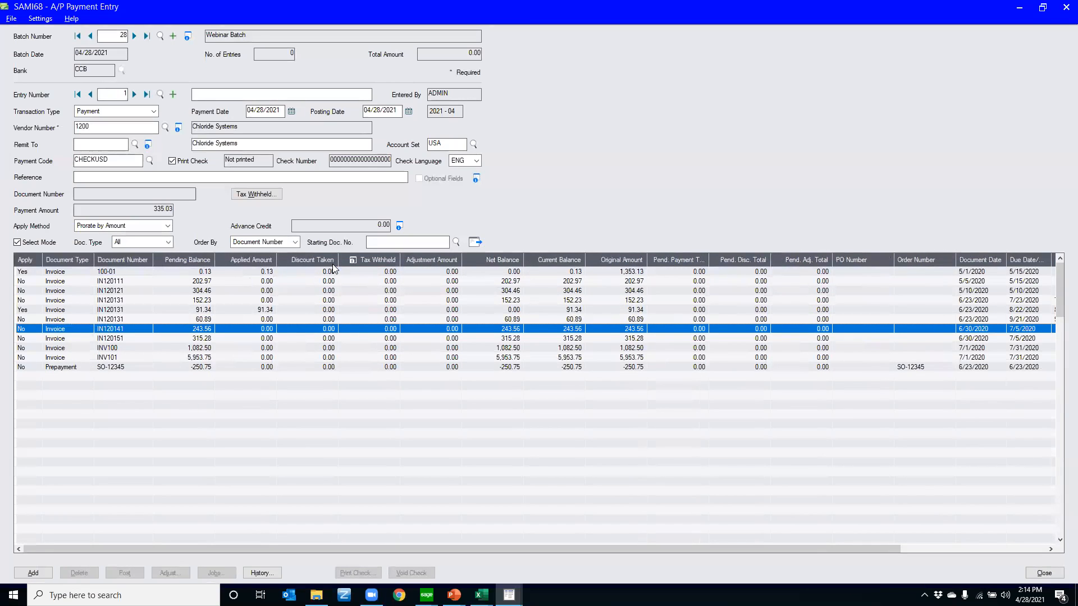
# Widen the Applied Amount column and move the Net Balance column directly after Pending Balance in the payment's document table
pyautogui.moveTo(276, 260); pyautogui.dragTo(373, 260)
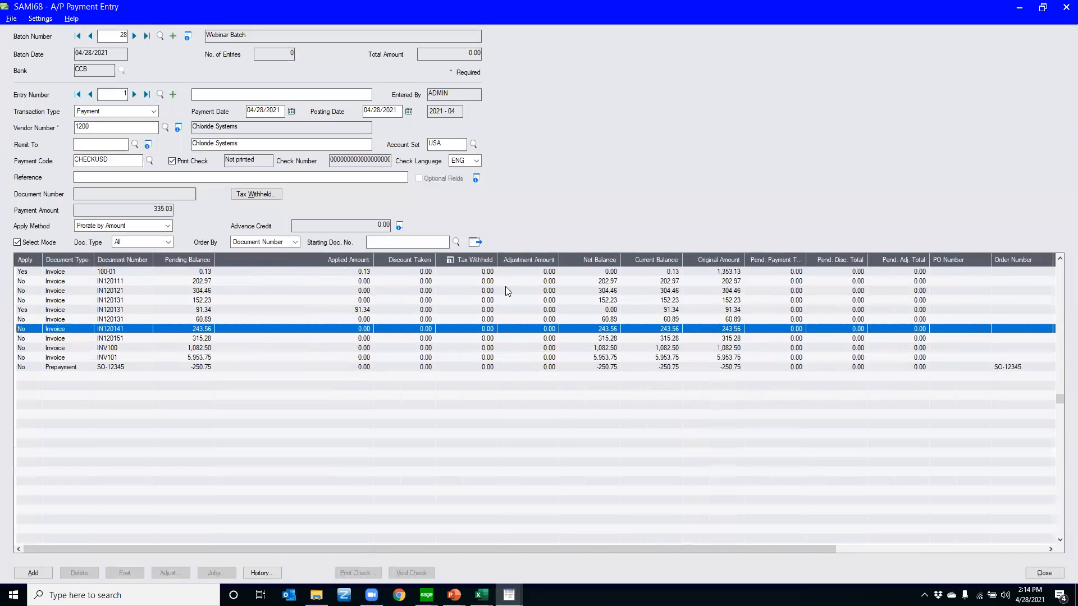
pyautogui.moveTo(583, 256); pyautogui.dragTo(237, 263)
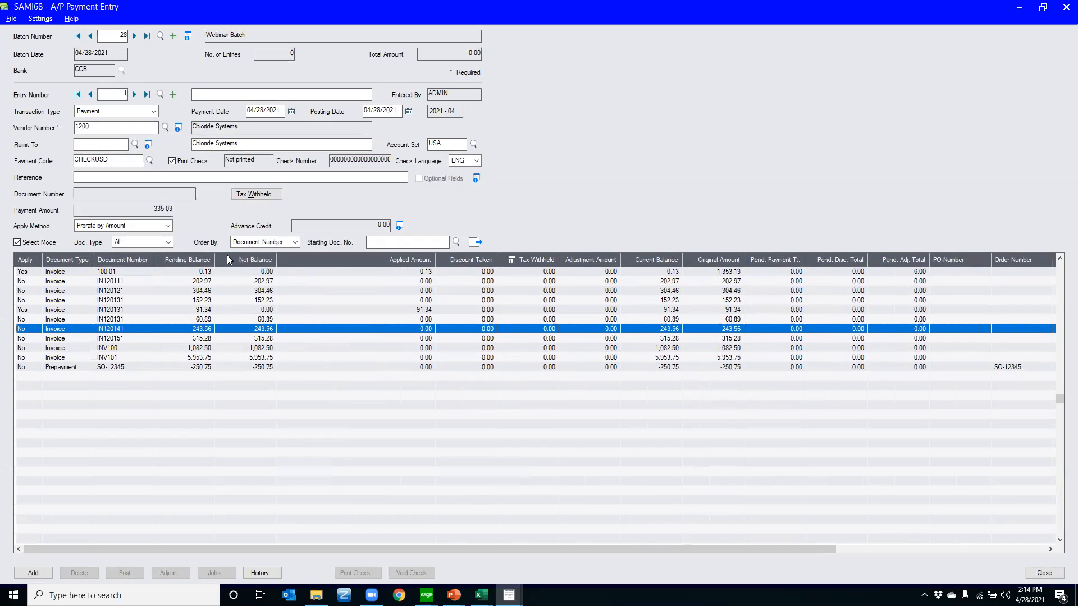
pyautogui.click(222, 310)
# Close the payment entry without adding the entry and close the A/P payment batch list
pyautogui.click(1066, 7)
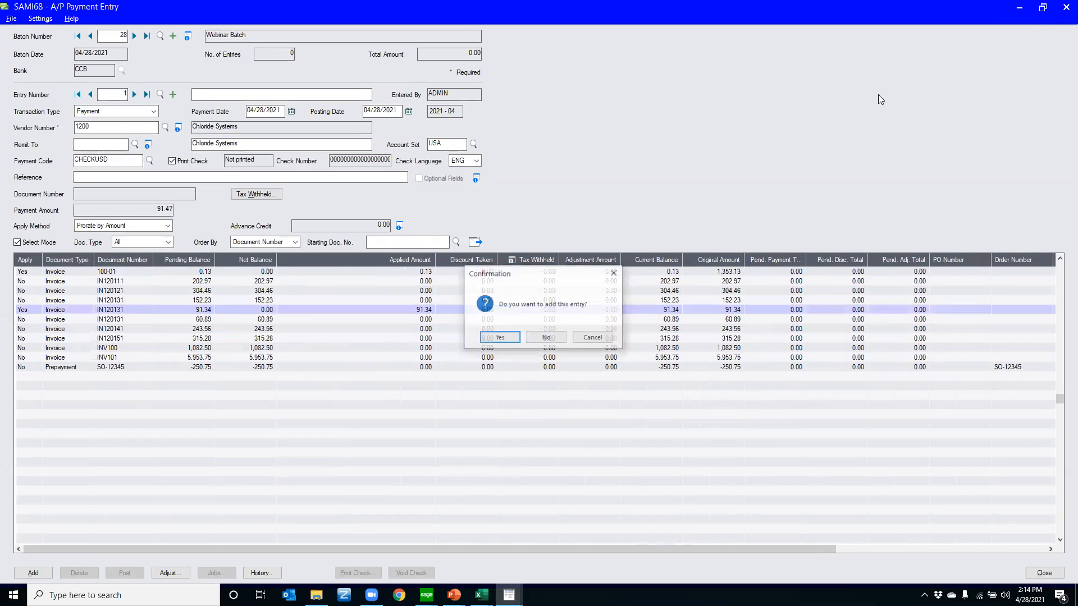
pyautogui.click(546, 338)
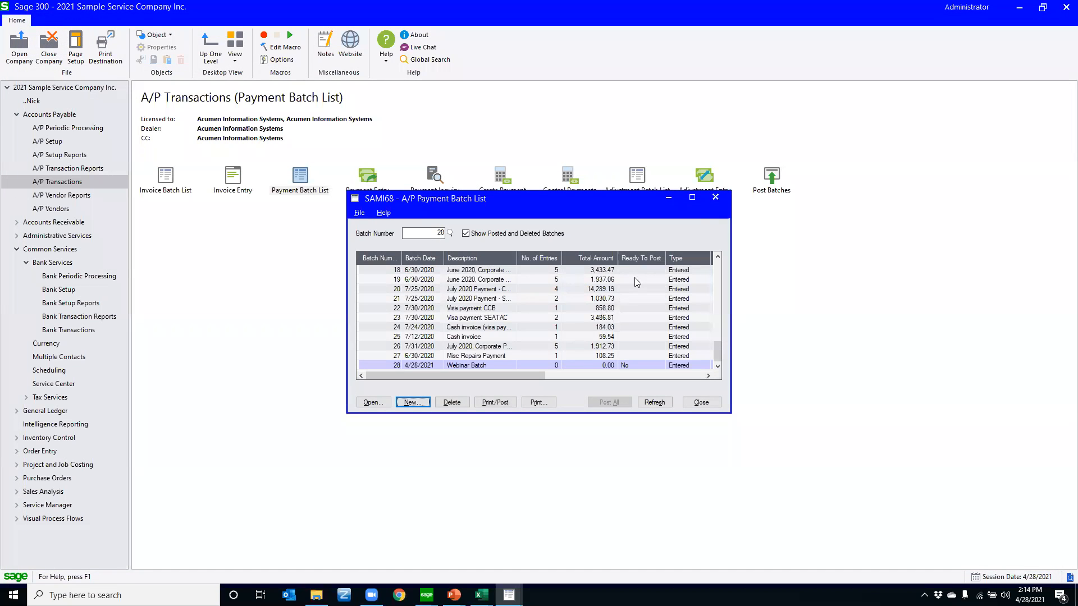
pyautogui.click(715, 197)
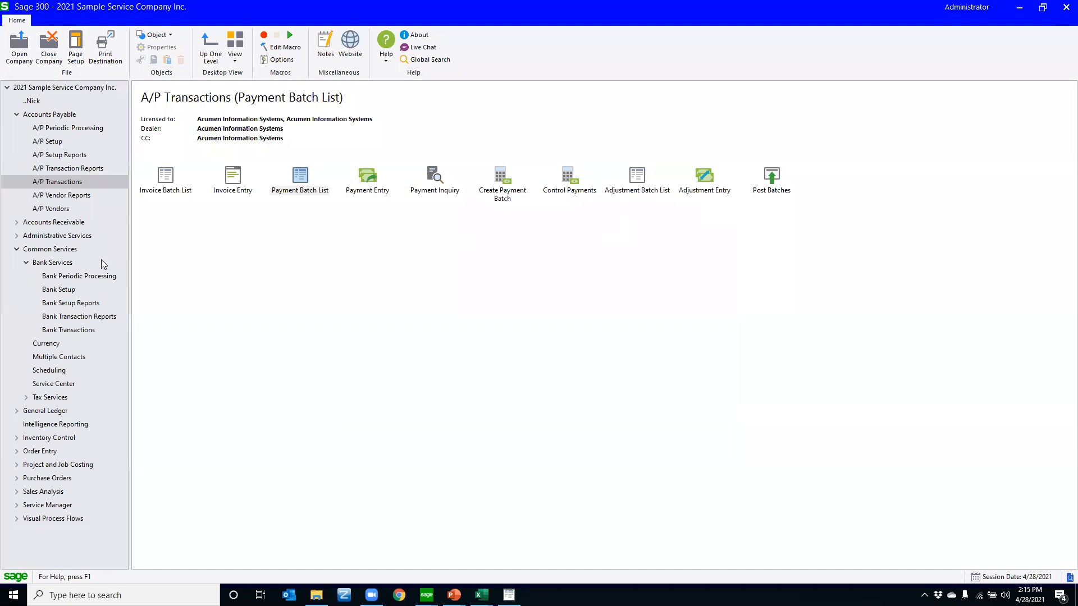
# Collapse the Accounts Payable and Common Services groups and open Order Entry from the O/E Transactions
pyautogui.click(17, 115)
pyautogui.click(17, 155)
pyautogui.click(17, 209)
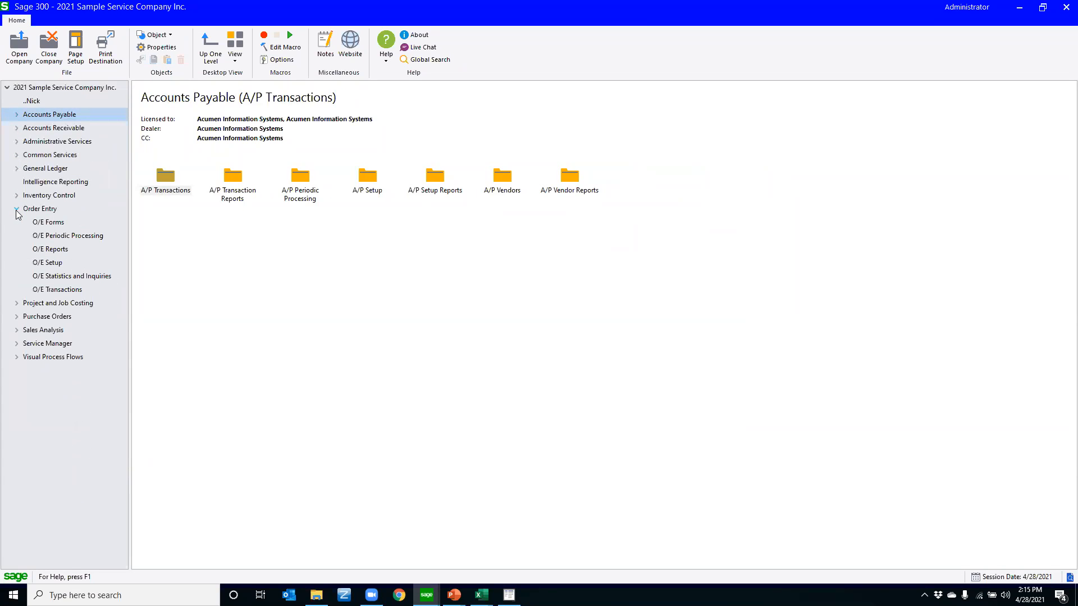
pyautogui.click(40, 290)
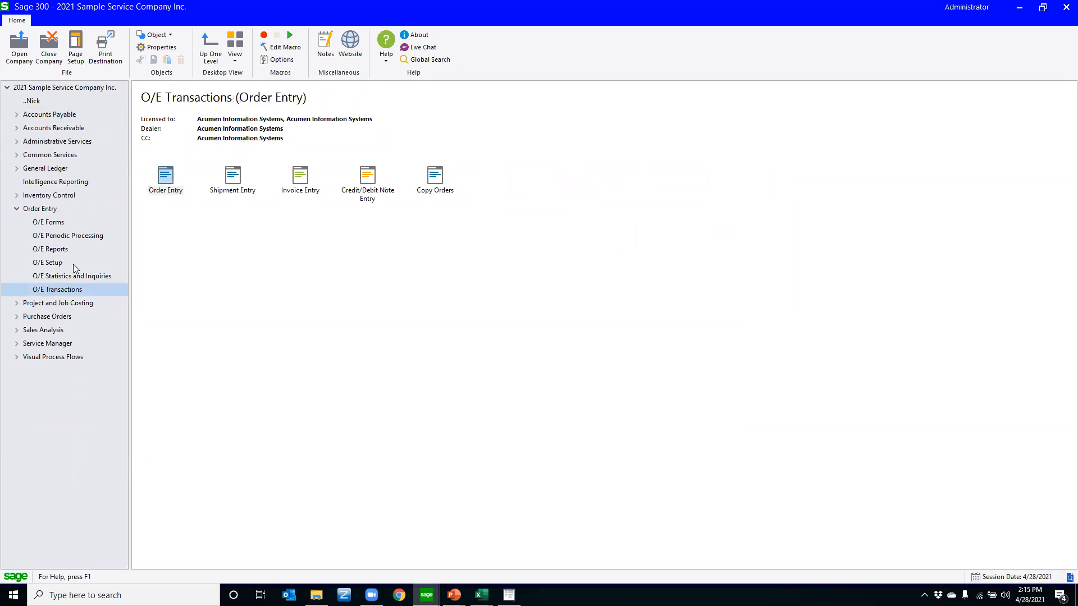
pyautogui.doubleClick(165, 177)
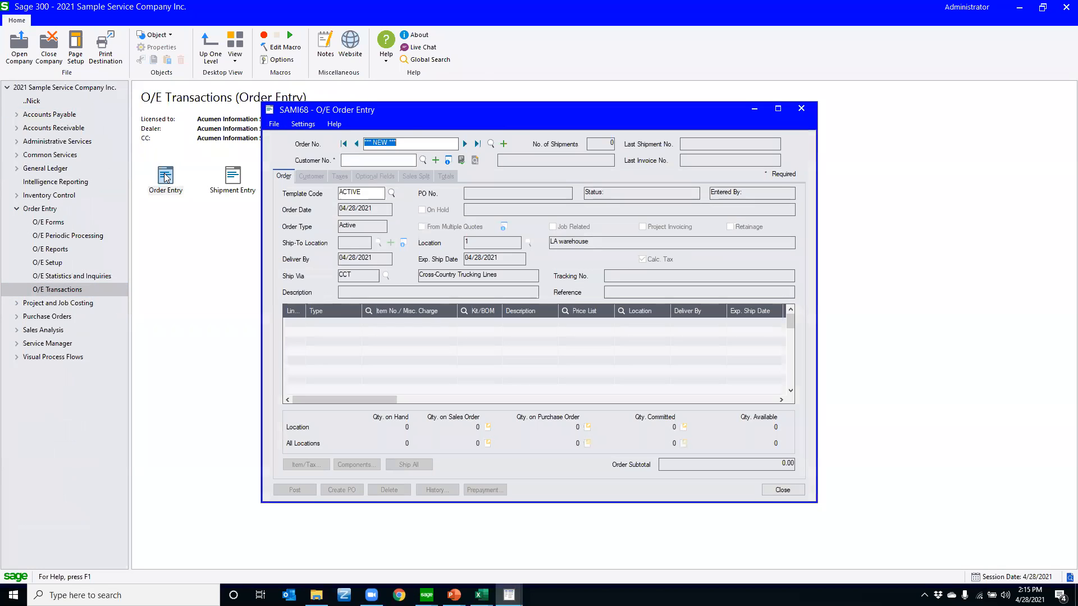
# Load the last order on file, select its first detail line, and maximize the order entry window
pyautogui.click(477, 144)
pyautogui.click(334, 322)
pyautogui.moveTo(345, 401)
pyautogui.mouseDown()
pyautogui.moveTo(547, 407)
pyautogui.moveTo(331, 405)
pyautogui.mouseUp()
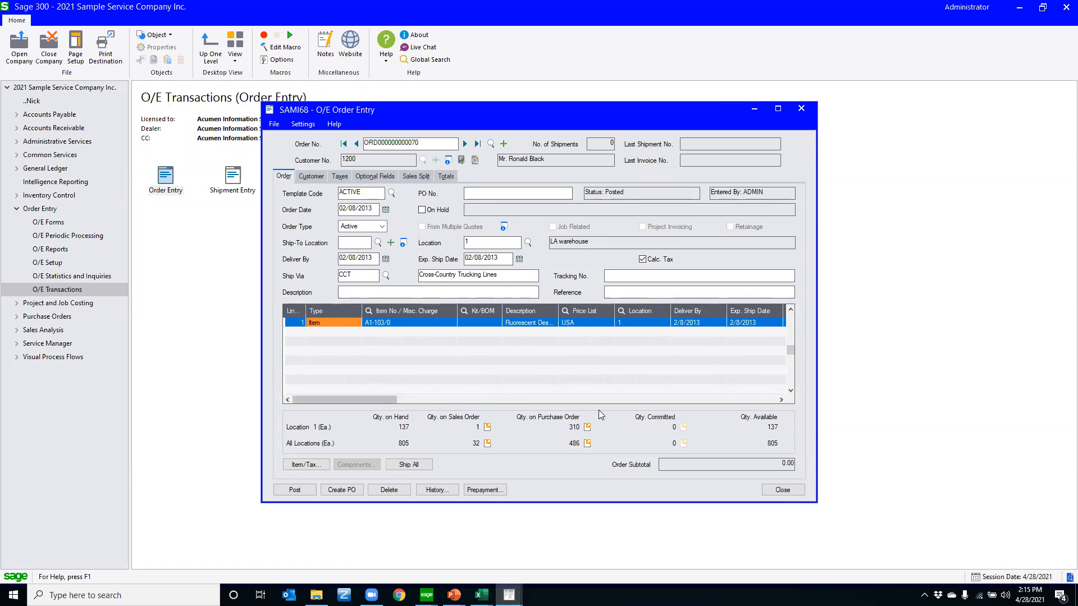
pyautogui.click(786, 109)
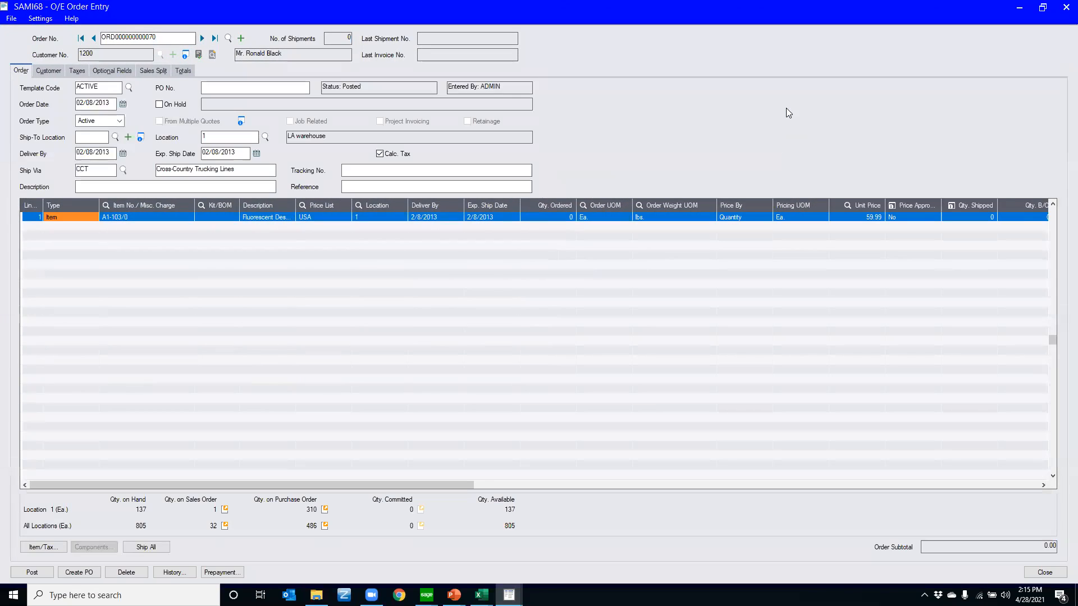
pyautogui.rightClick(385, 204)
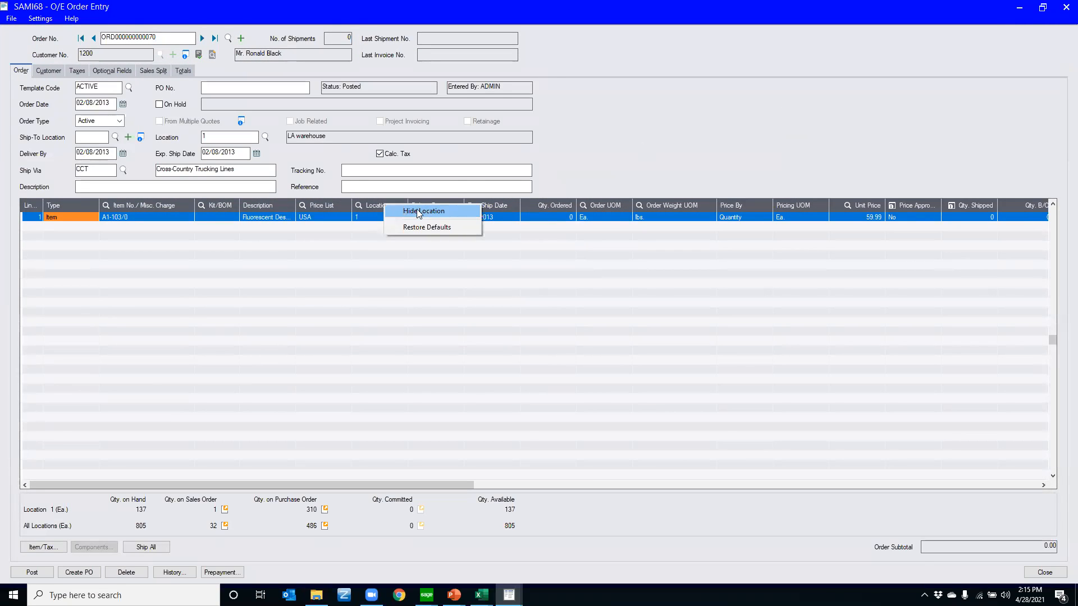
pyautogui.click(345, 204)
pyautogui.click(346, 205)
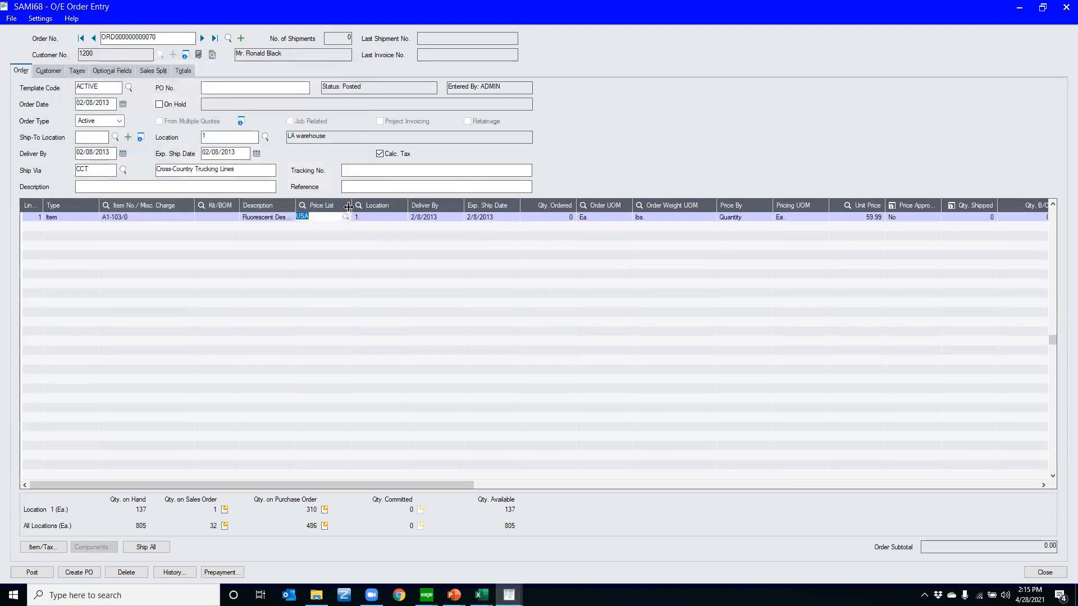
pyautogui.click(310, 253)
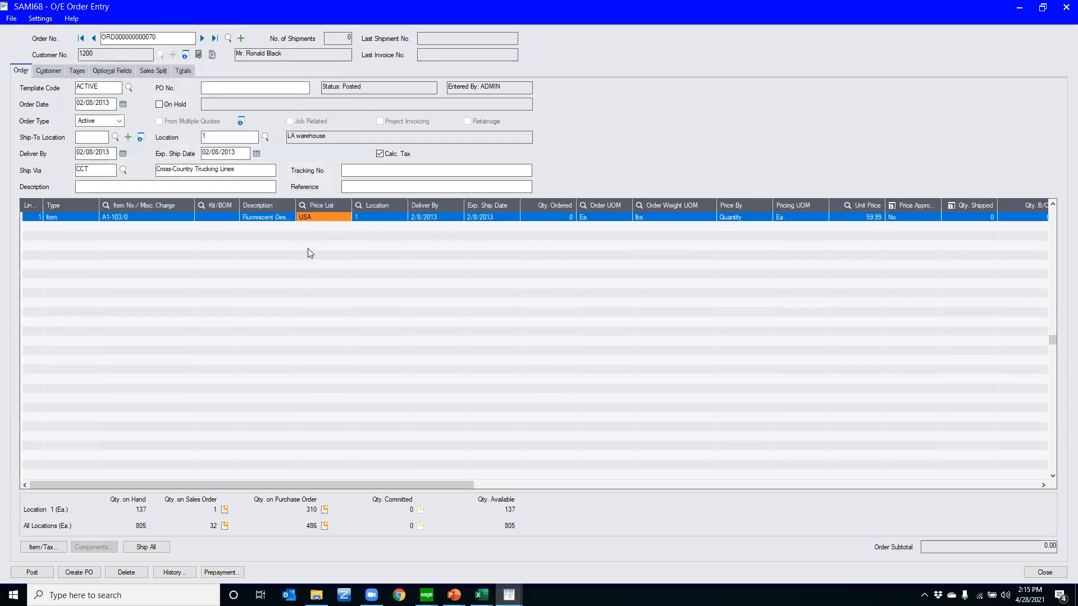
# Open the Items/Taxes details of the order's first line and create a new line for item A1-103/0
pyautogui.doubleClick(209, 218)
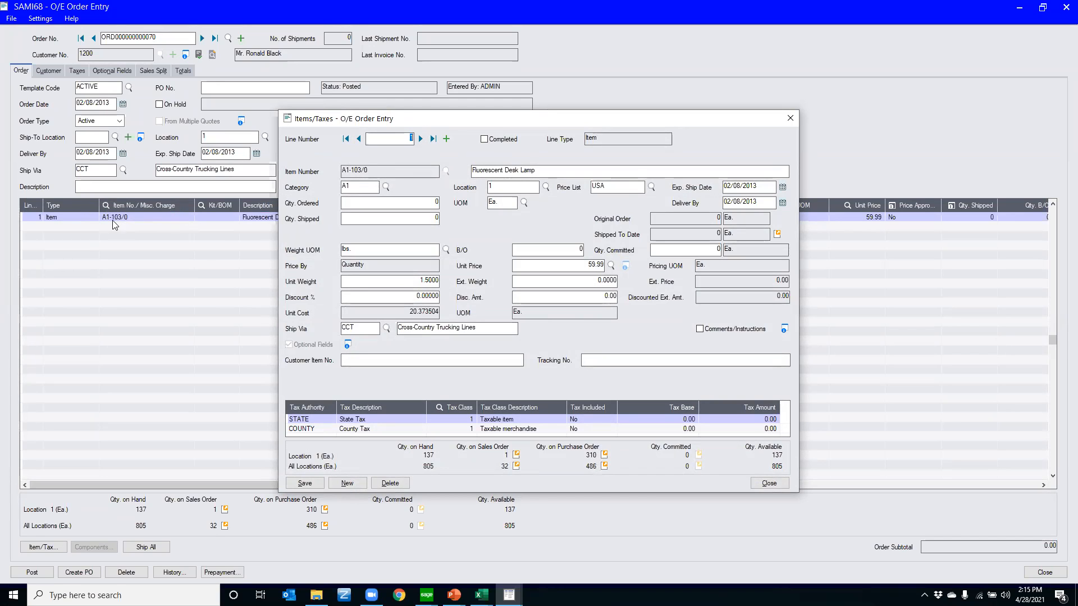
pyautogui.click(446, 139)
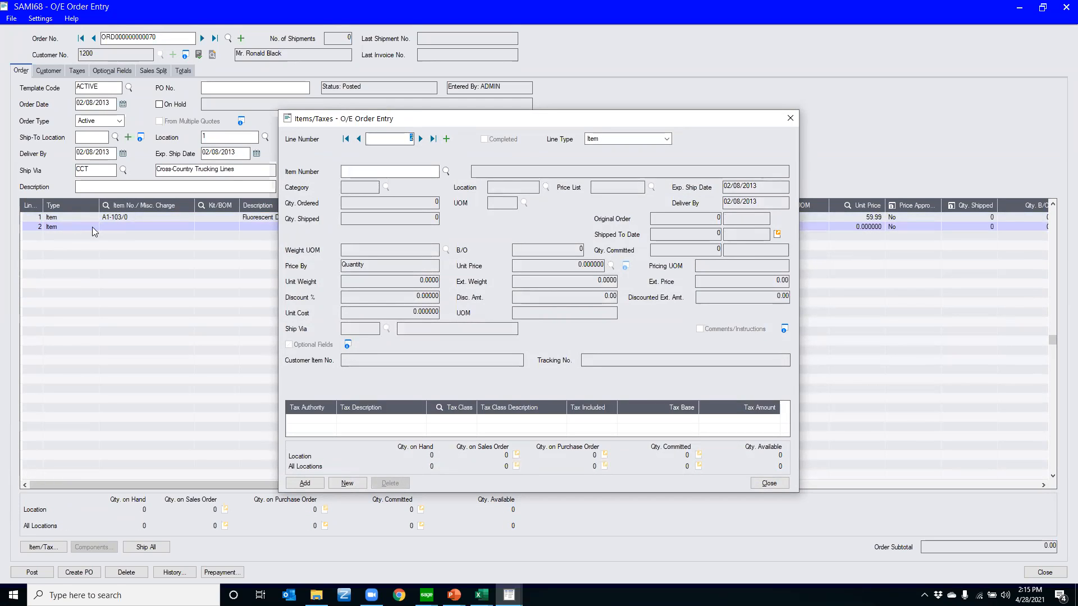
pyautogui.click(385, 171)
pyautogui.click(445, 172)
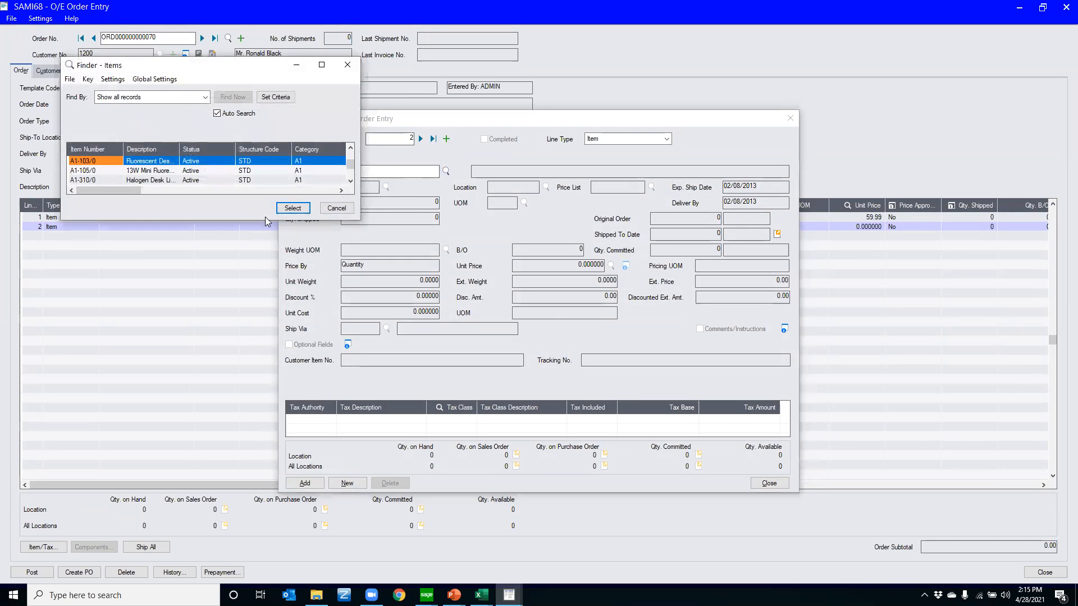
pyautogui.click(287, 209)
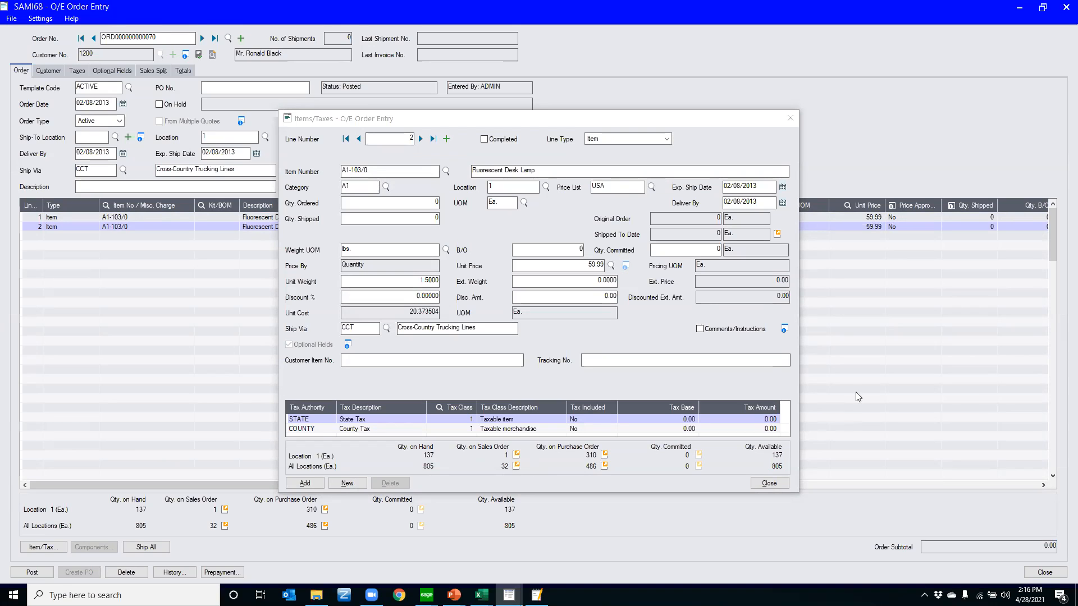
# Close the item details and leave the order entry without posting the order
pyautogui.click(789, 119)
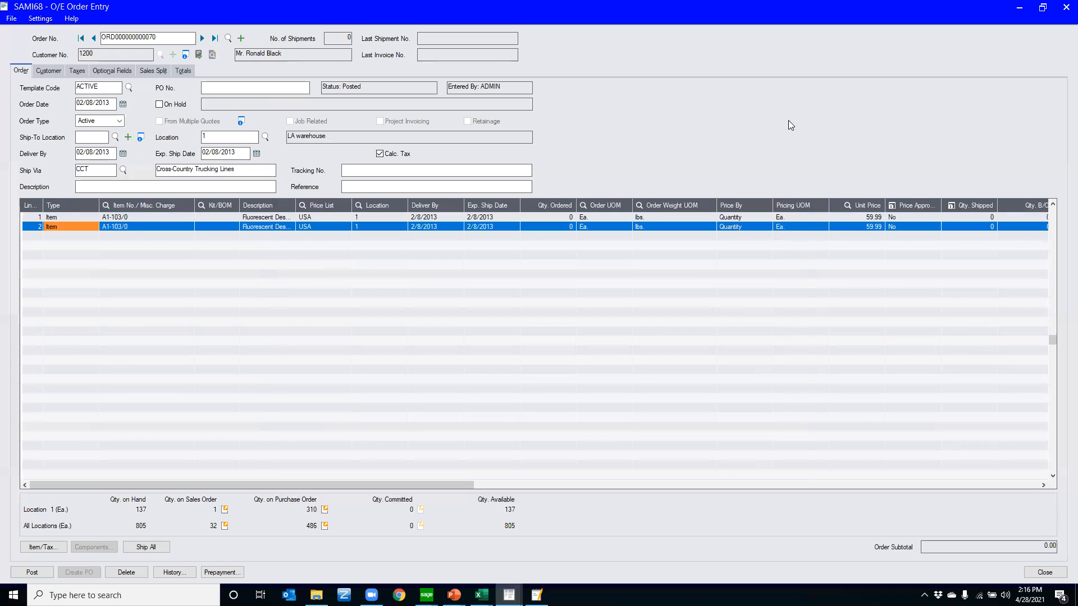
pyautogui.click(1066, 8)
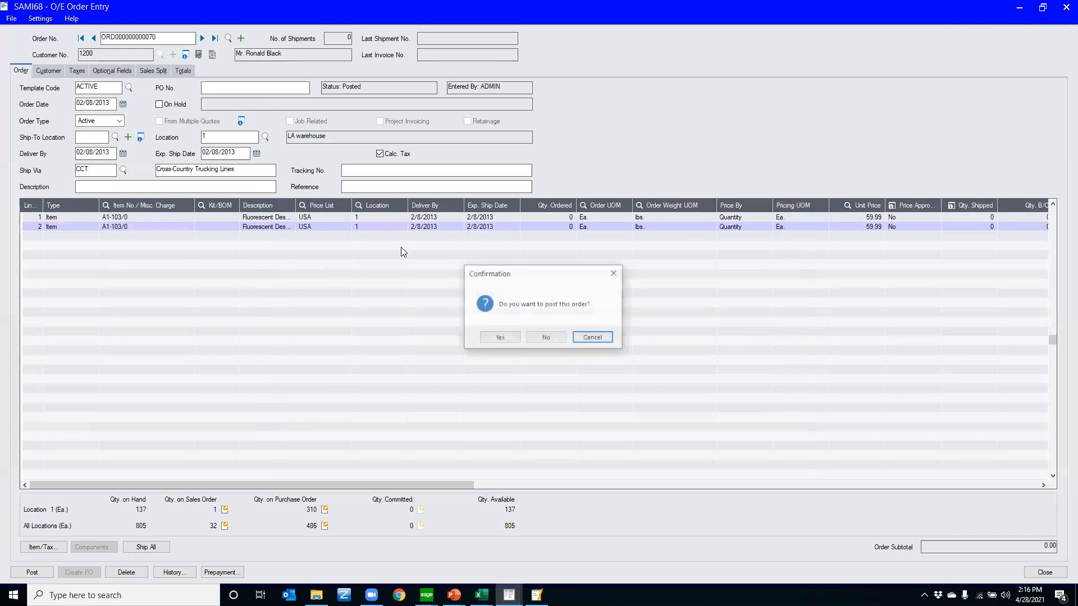
pyautogui.click(539, 337)
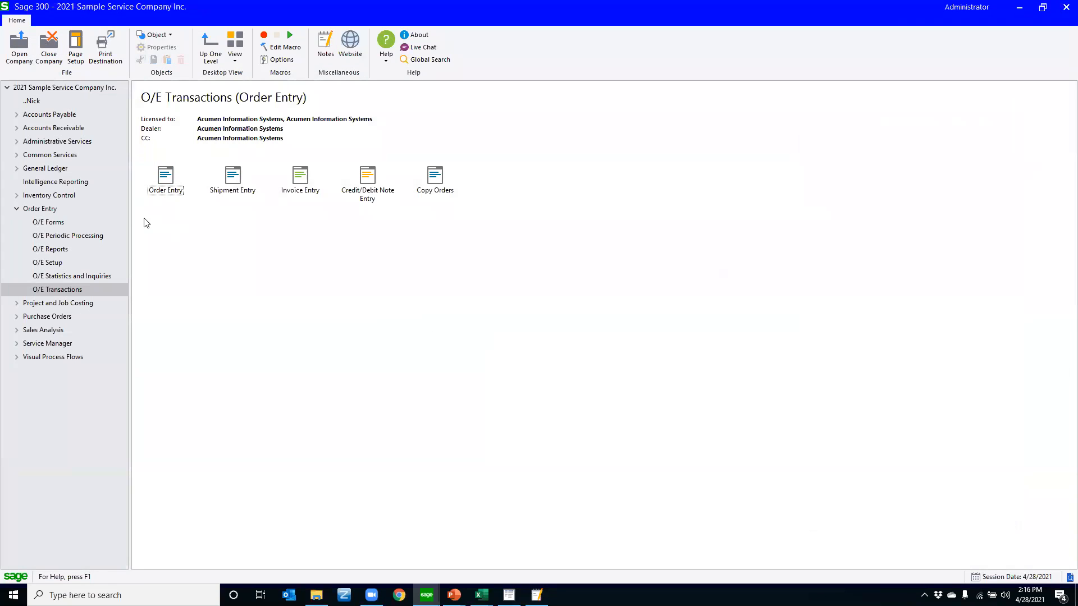
# Collapse the Order Entry group and open the Accounts form from the General Ledger's G/L Accounts
pyautogui.click(17, 210)
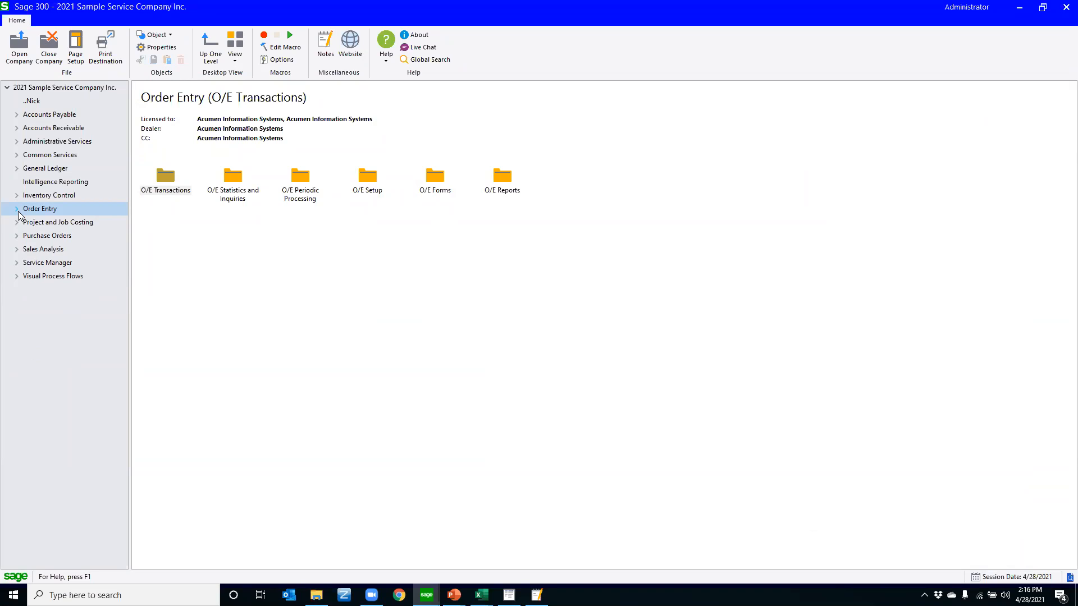
pyautogui.click(15, 169)
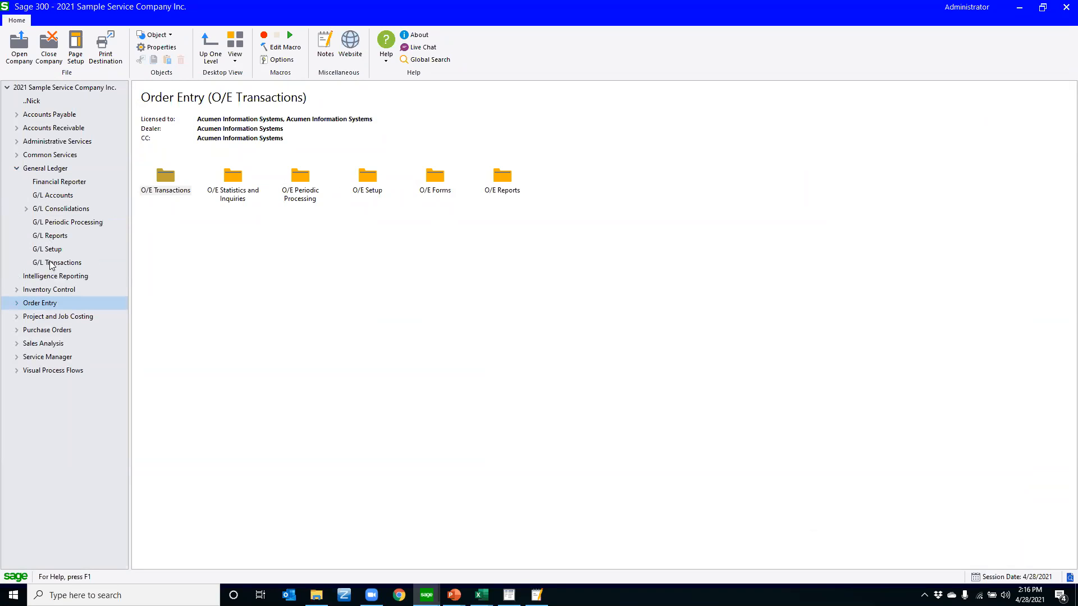
pyautogui.click(47, 200)
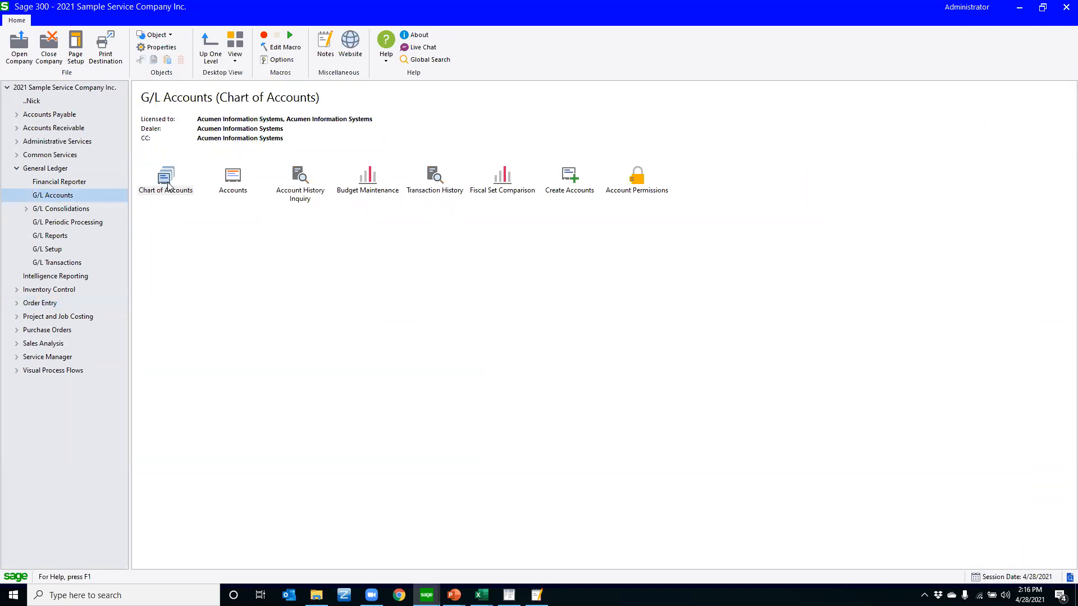
pyautogui.doubleClick(224, 187)
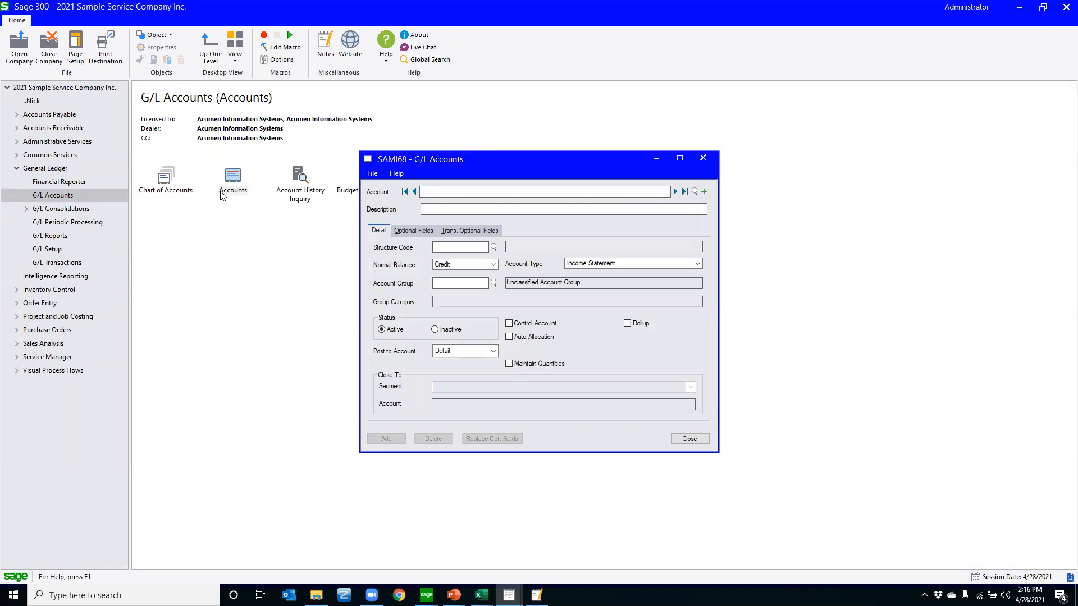
# Display the first G/L account, view the list of accounts in the finder, and cancel the finder
pyautogui.click(675, 191)
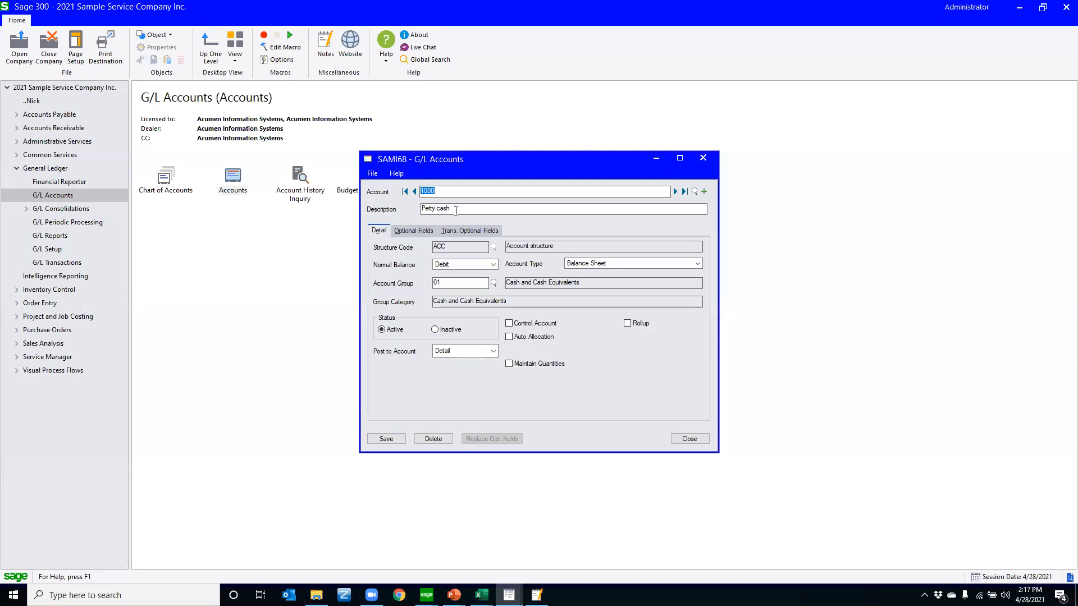
pyautogui.click(695, 192)
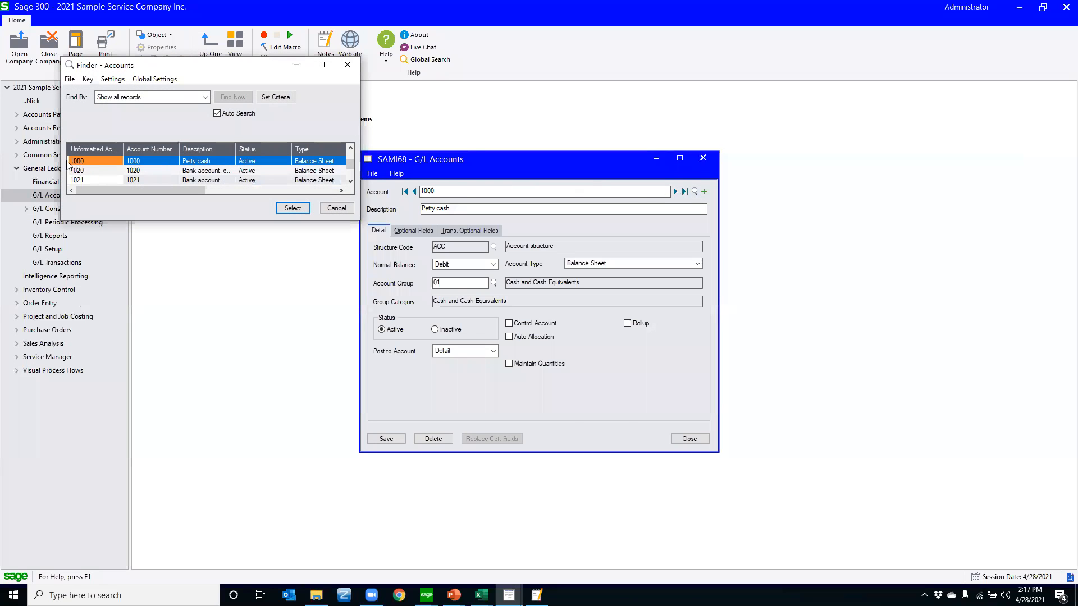
pyautogui.click(326, 210)
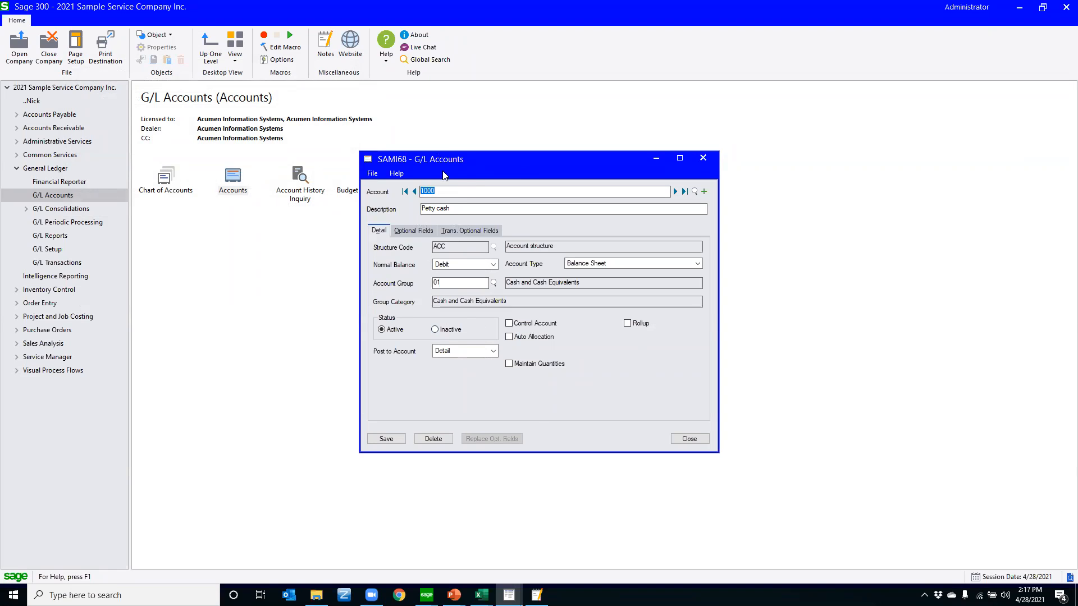
# Clear the G/L account form for a new record and load existing account 1000 by entering its number
pyautogui.click(704, 192)
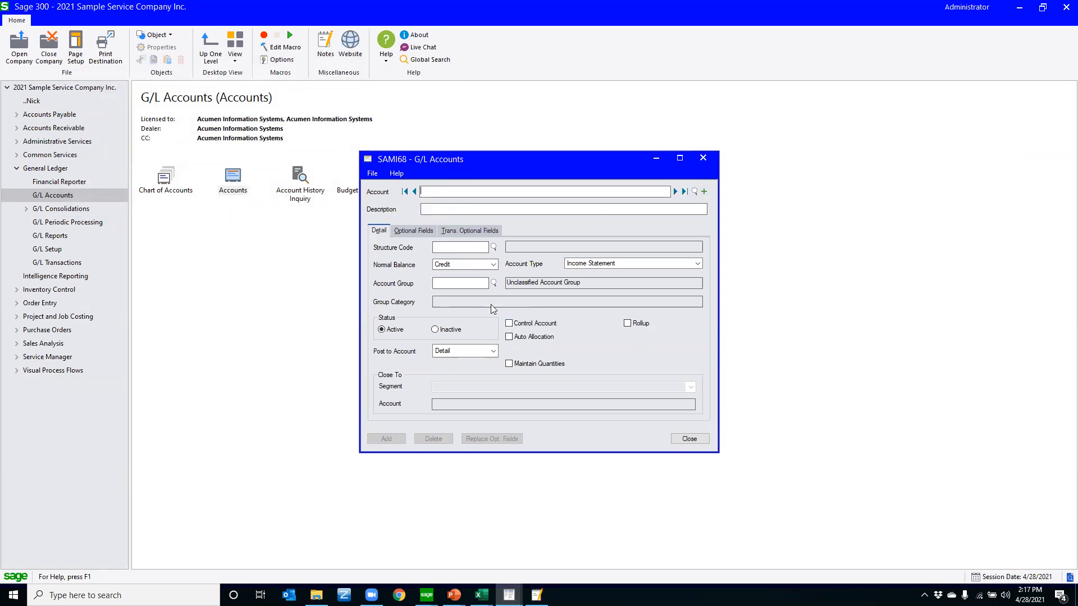
pyautogui.write('100')
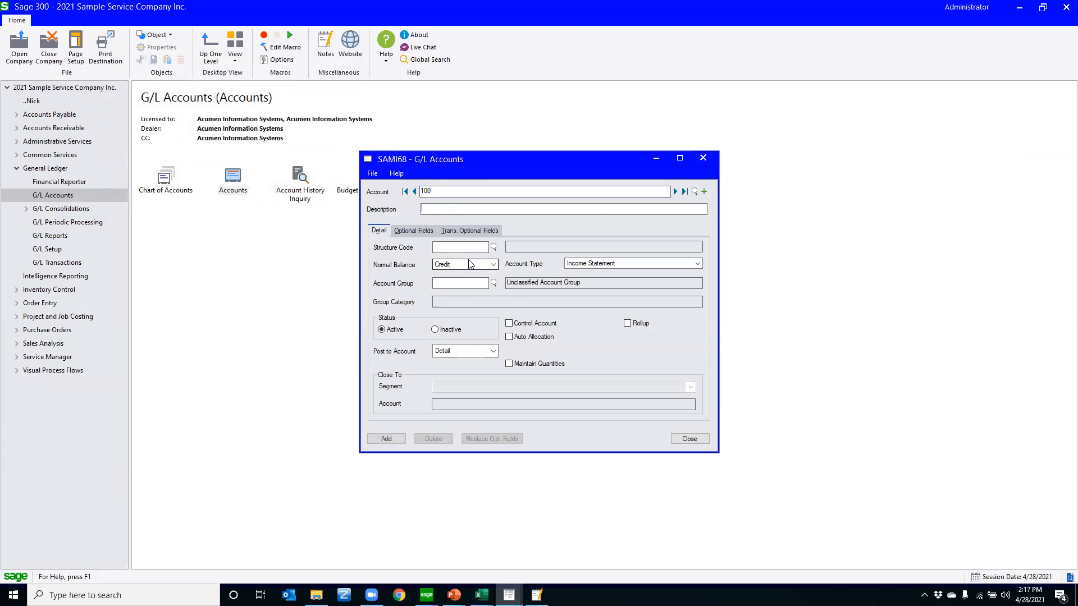
pyautogui.write('0')
pyautogui.press('Tab')
pyautogui.press('Tab')
pyautogui.press('Tab')
pyautogui.press('n')
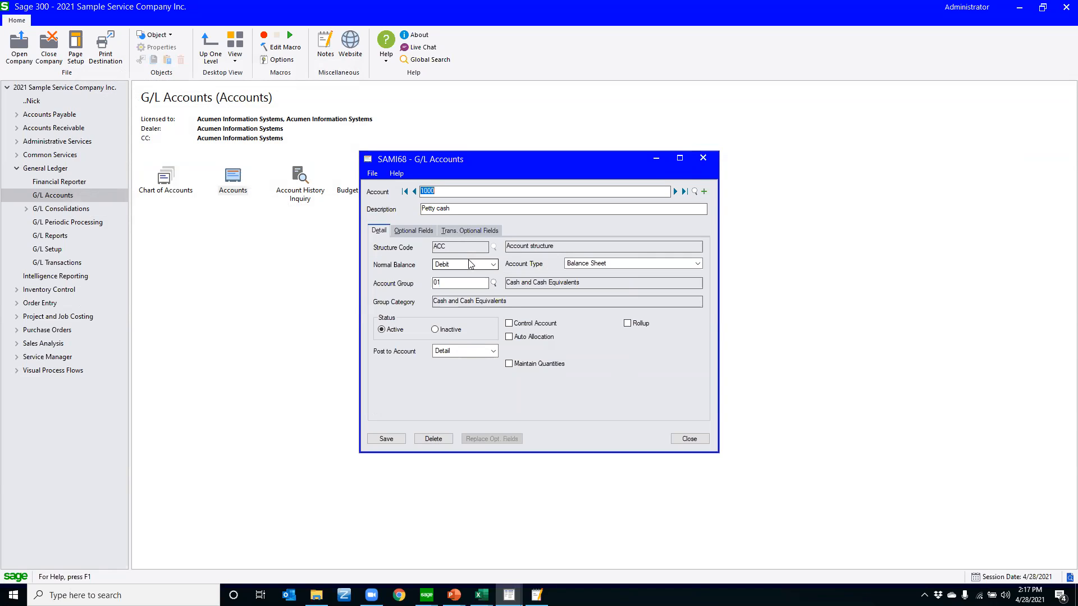
# Change the loaded account's number to 1001 and its description to "GM Check Book" to base a new account on it
pyautogui.press('Tab')
pyautogui.hotkey('shift', 'Tab')
pyautogui.write('1001')
pyautogui.press('Tab')
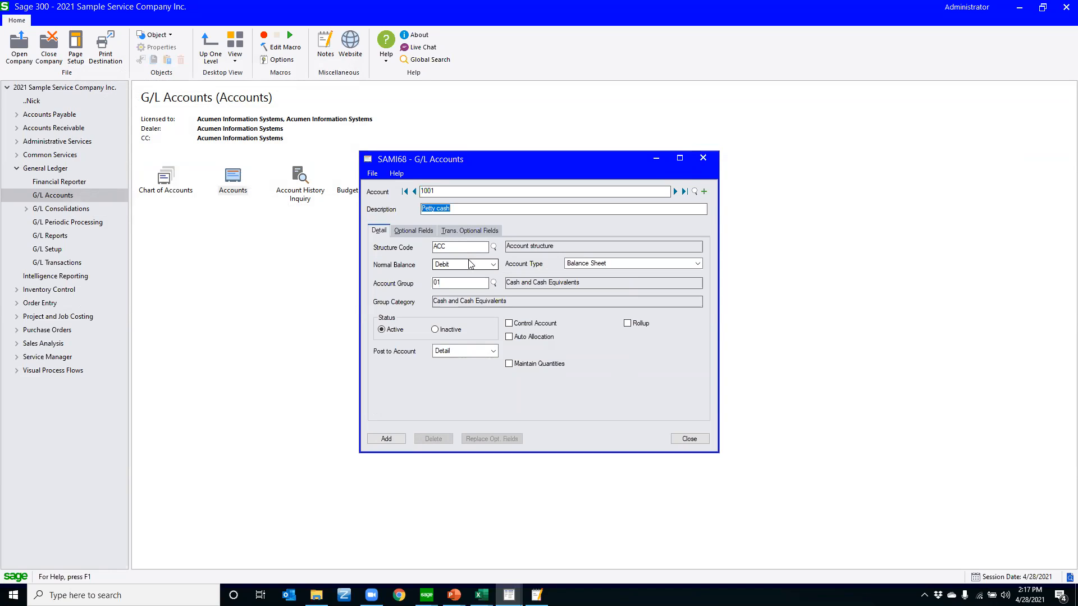
pyautogui.write('GM Check Book')
pyautogui.press('Tab')
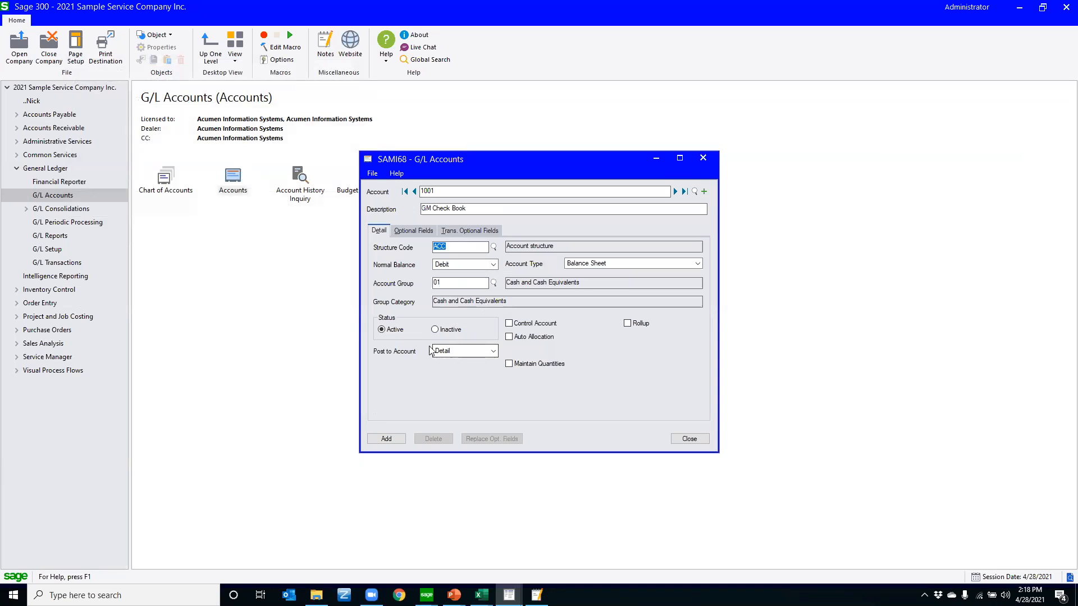
# Turn Control Account on and off again for account 1001 and add the new account
pyautogui.click(529, 324)
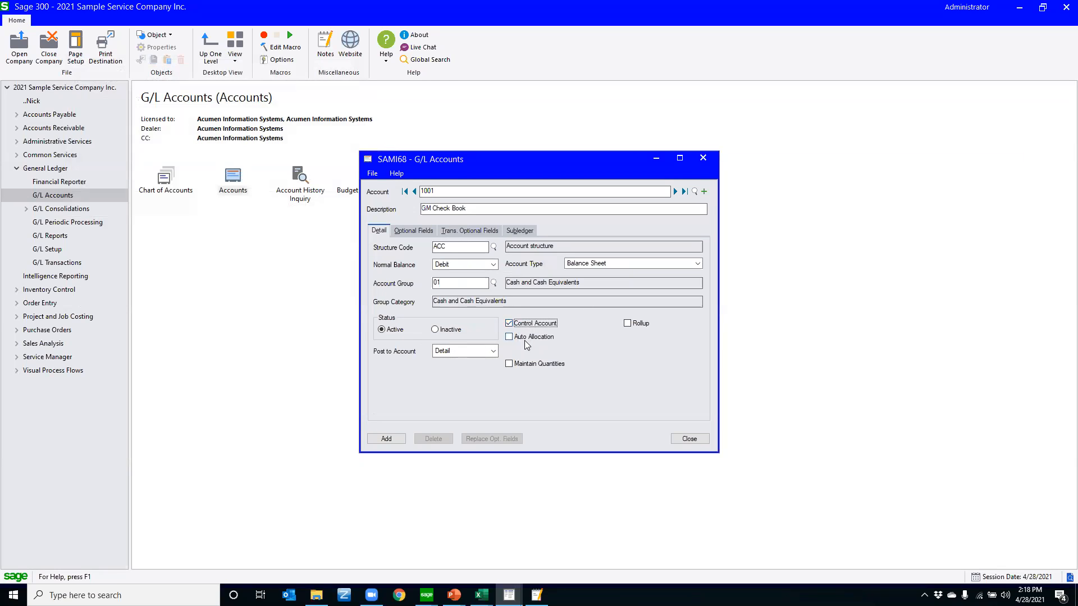
pyautogui.click(509, 323)
pyautogui.click(376, 440)
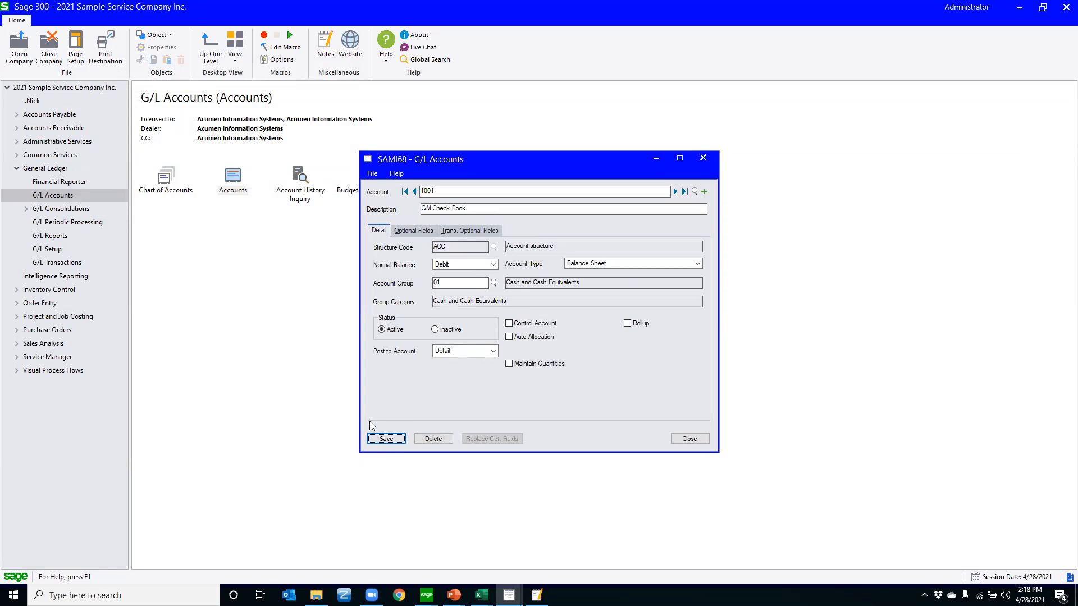
# Highlight the new account's number and description, clear the form for a new record, and close G/L Accounts
pyautogui.click(429, 194)
pyautogui.moveTo(445, 194); pyautogui.dragTo(395, 197)
pyautogui.click(484, 207)
pyautogui.moveTo(471, 208); pyautogui.dragTo(422, 209)
pyautogui.click(704, 191)
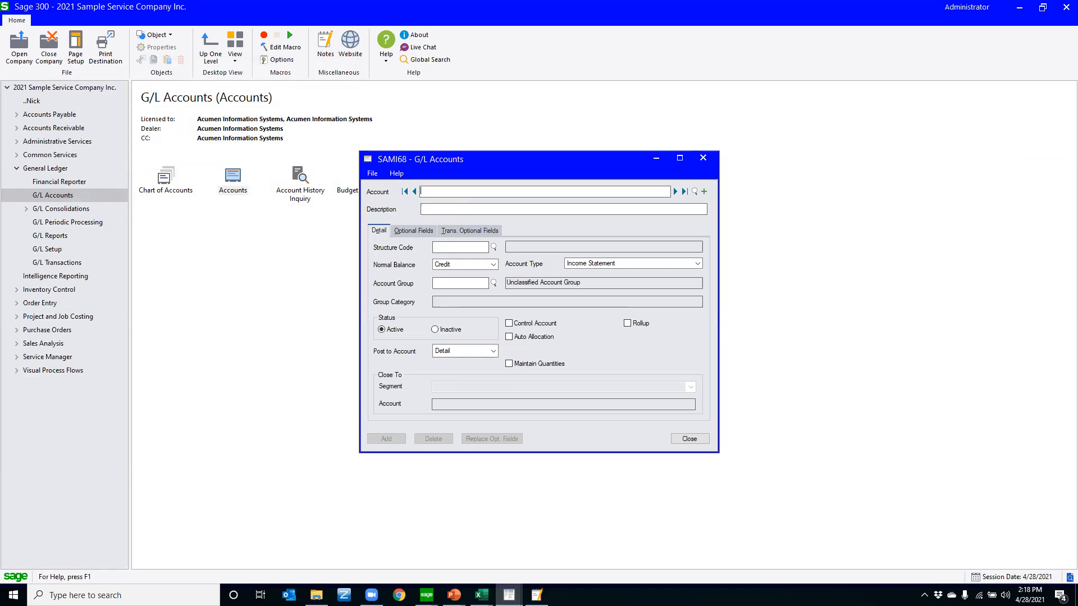
pyautogui.click(702, 158)
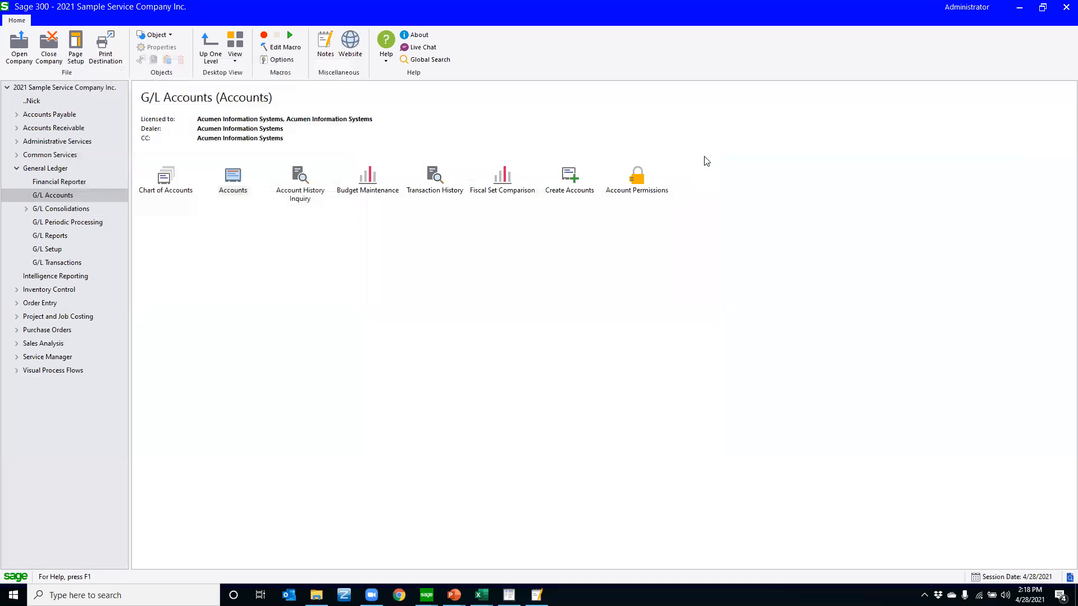
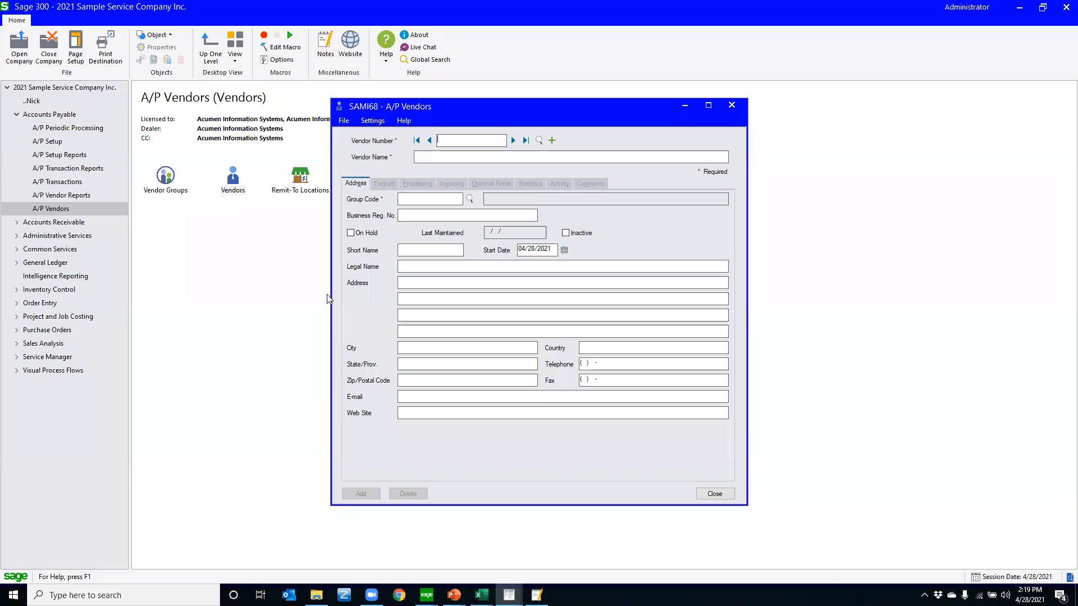
# Load vendor 1200, turn on On Hold, and open the vendor form's customization settings
pyautogui.click(512, 141)
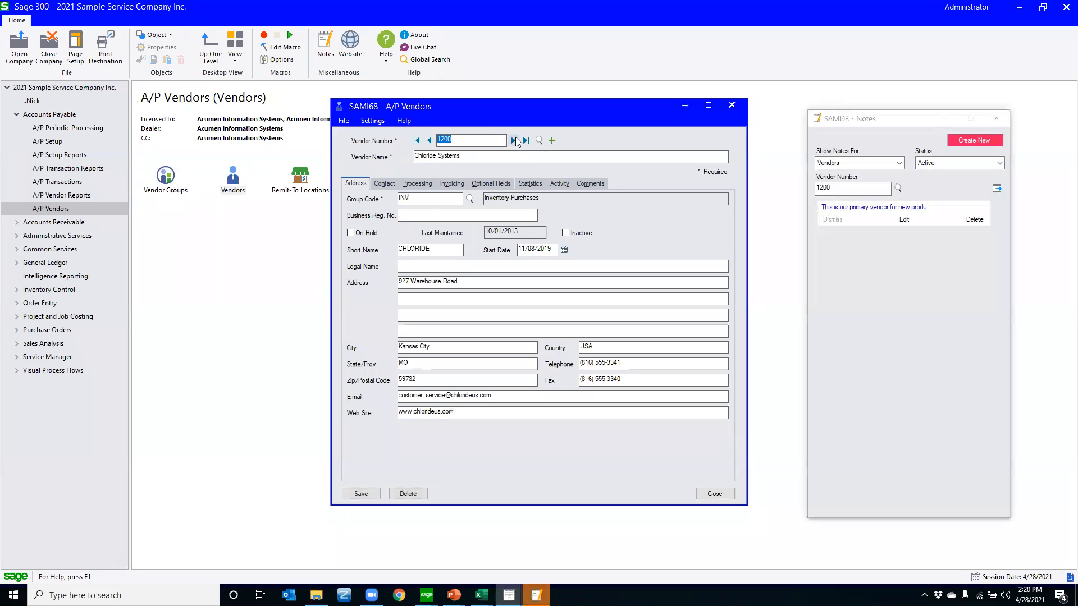
pyautogui.click(359, 233)
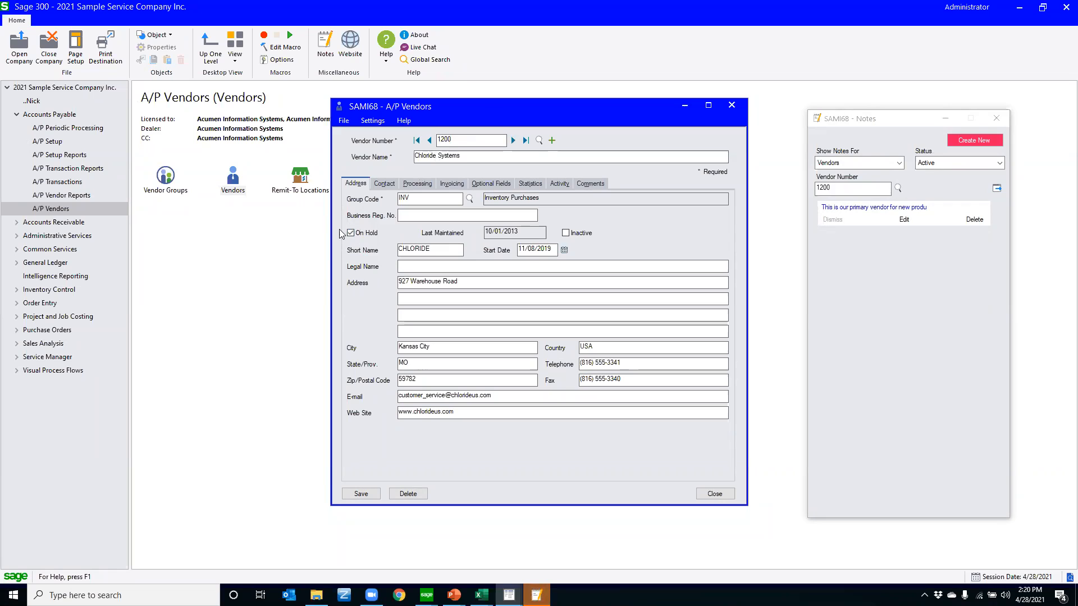
pyautogui.click(344, 121)
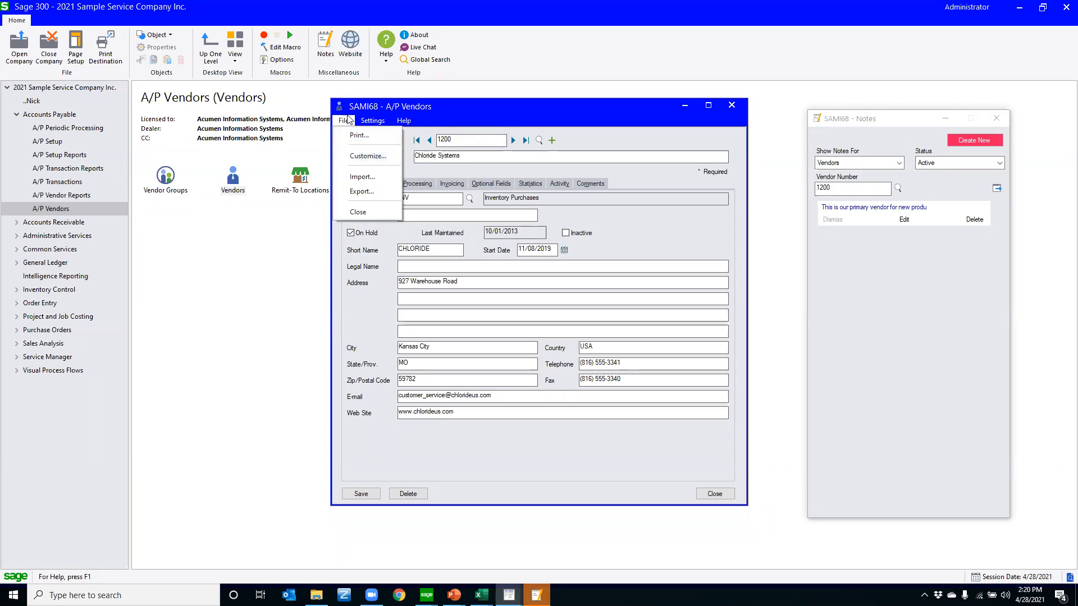
pyautogui.click(377, 158)
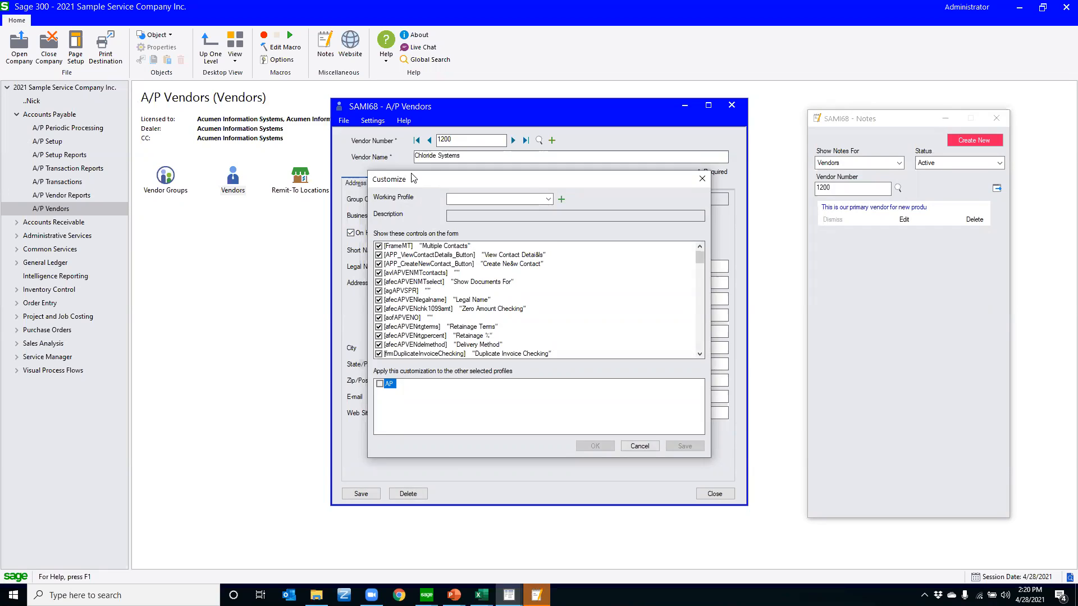
pyautogui.moveTo(412, 178); pyautogui.dragTo(499, 147)
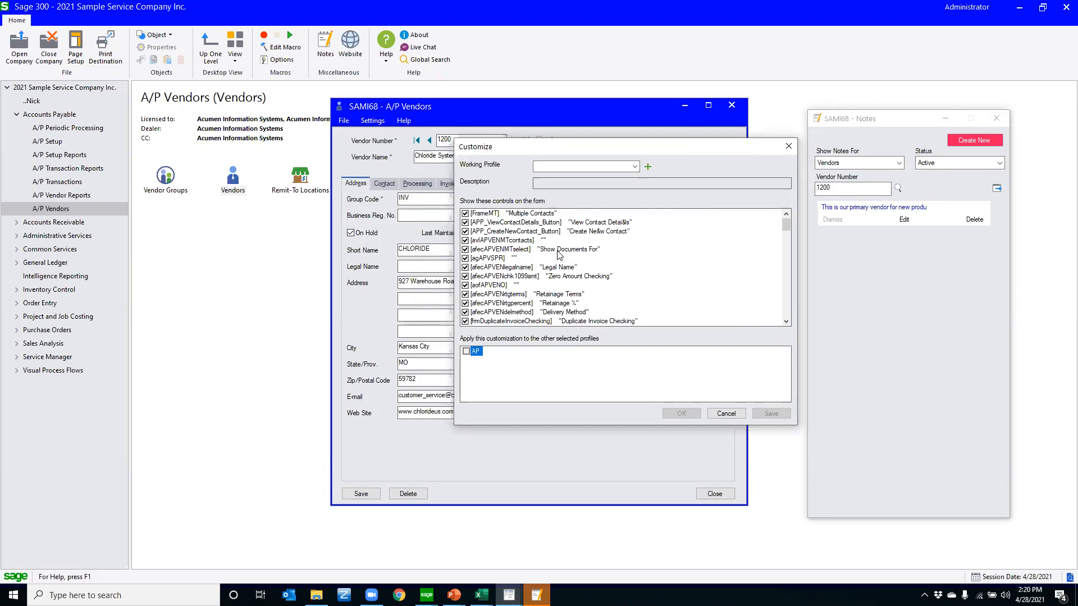
# Select AP as the working profile for the vendor form customization
pyautogui.click(567, 167)
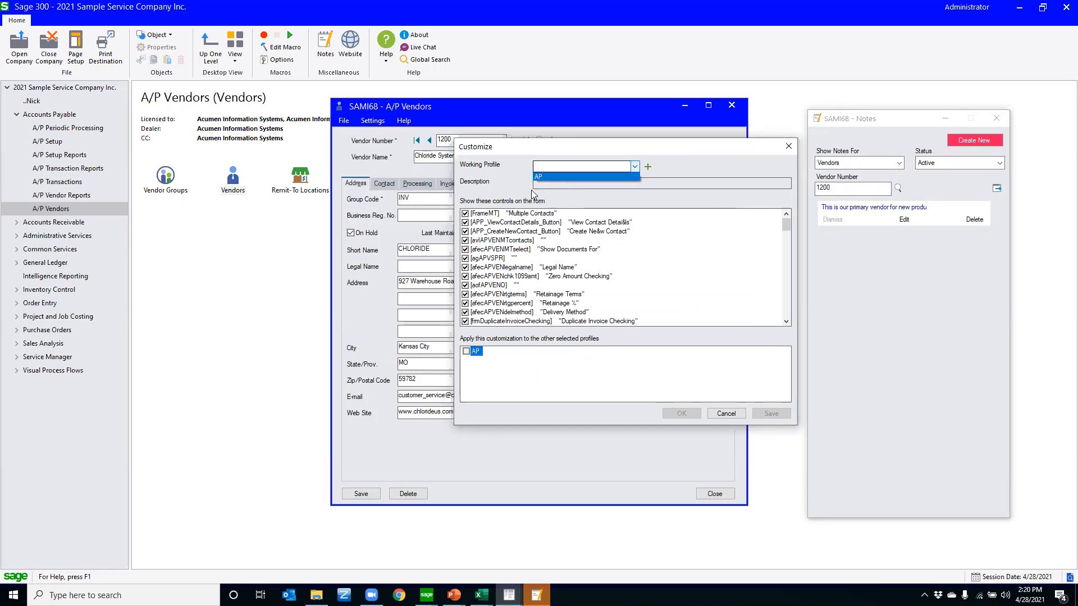
pyautogui.click(546, 167)
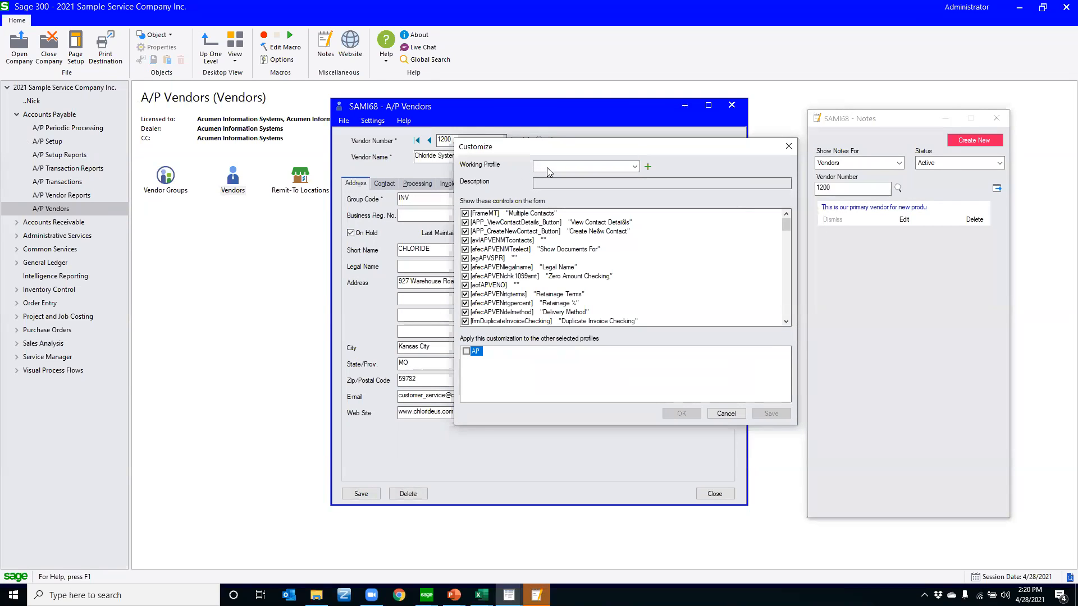
pyautogui.click(548, 168)
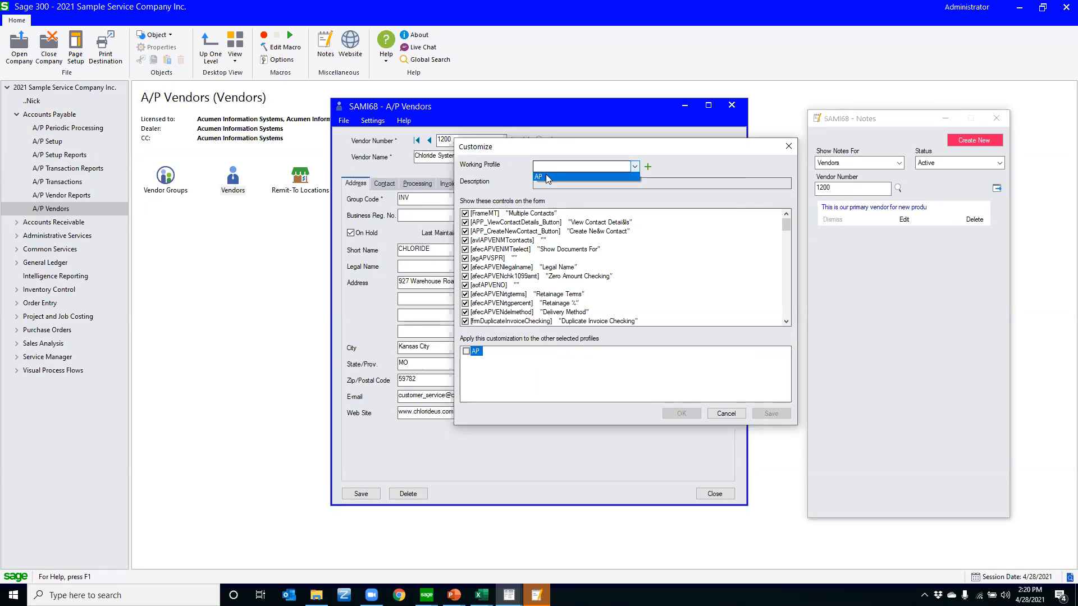
pyautogui.click(547, 178)
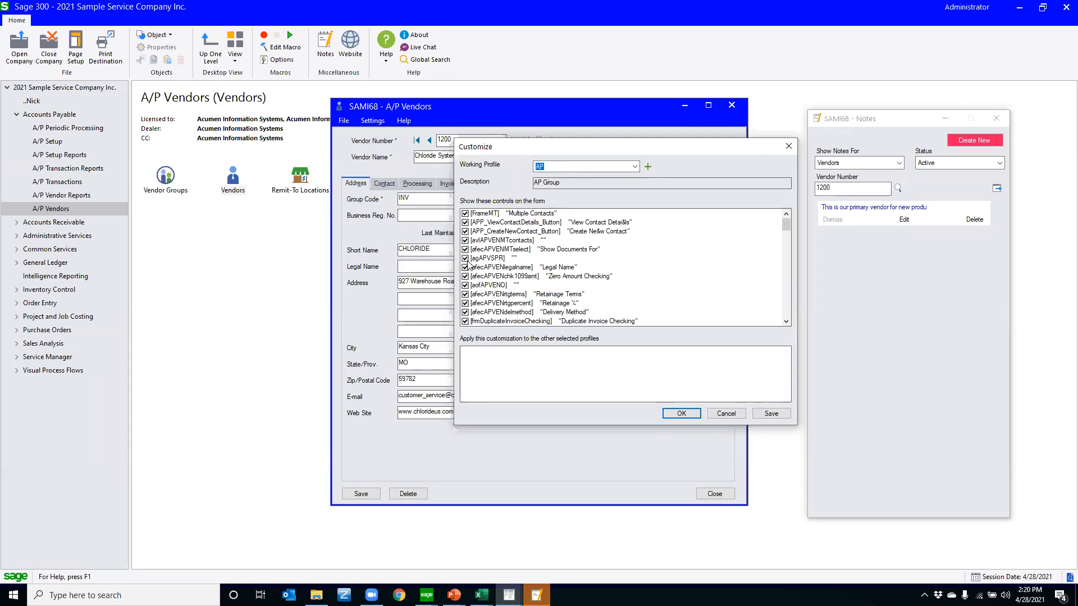
# Toggle the visibility of the On Hold control on the vendor form for the AP profile
pyautogui.scroll(-2, 468, 264)
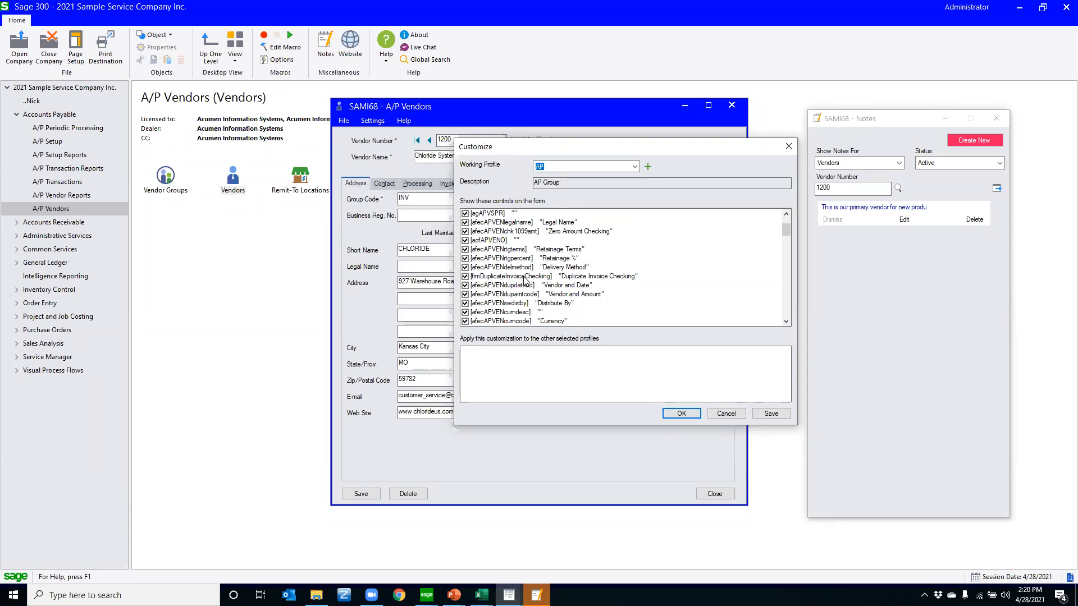
pyautogui.scroll(-2, 525, 280)
pyautogui.scroll(-6, 524, 281)
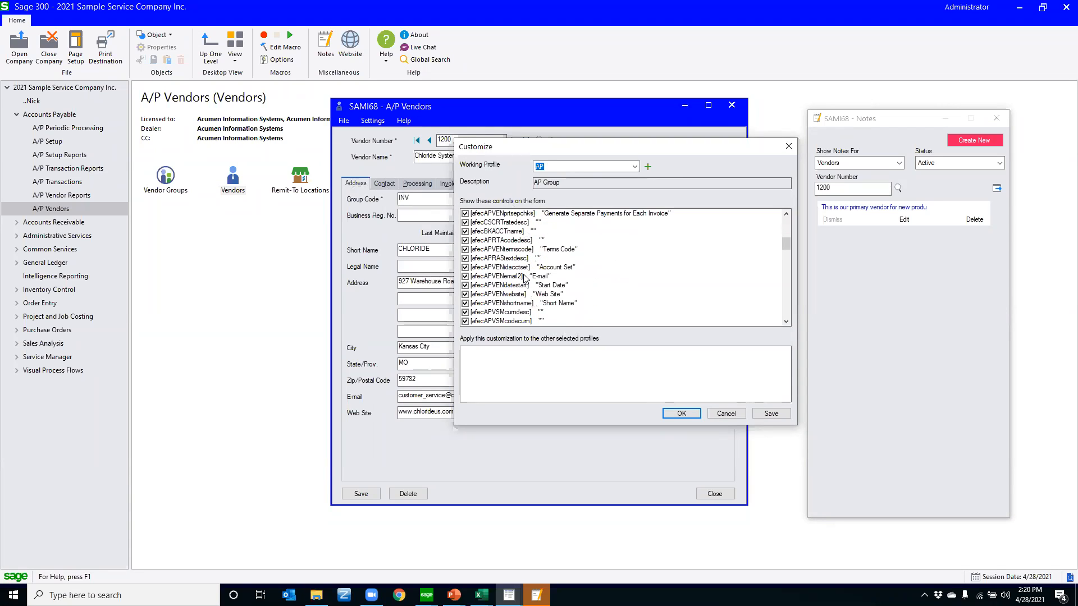
pyautogui.scroll(-6, 525, 276)
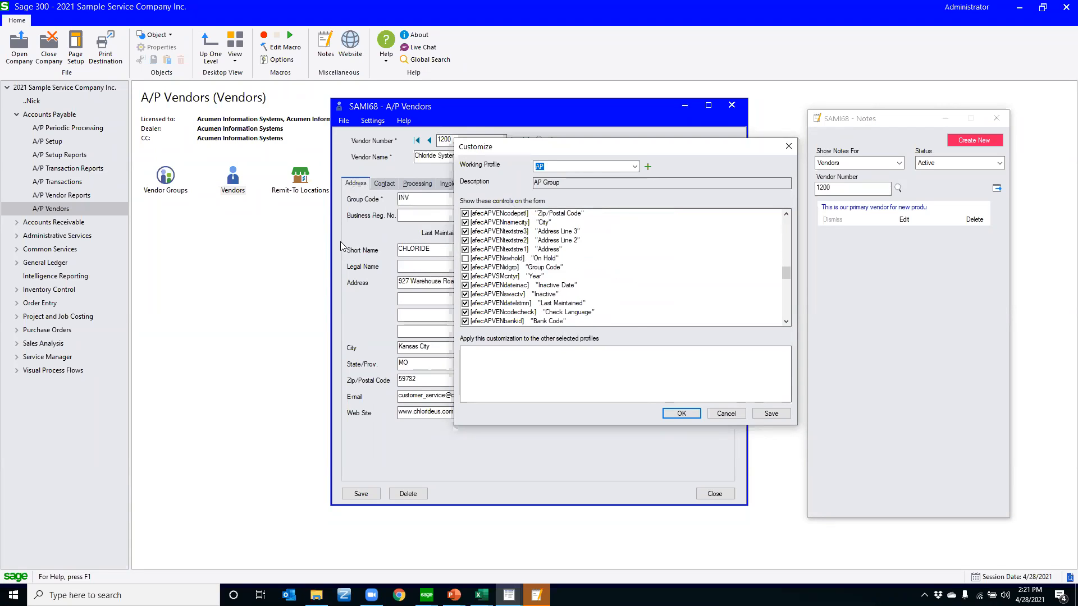
pyautogui.click(465, 258)
pyautogui.click(465, 258)
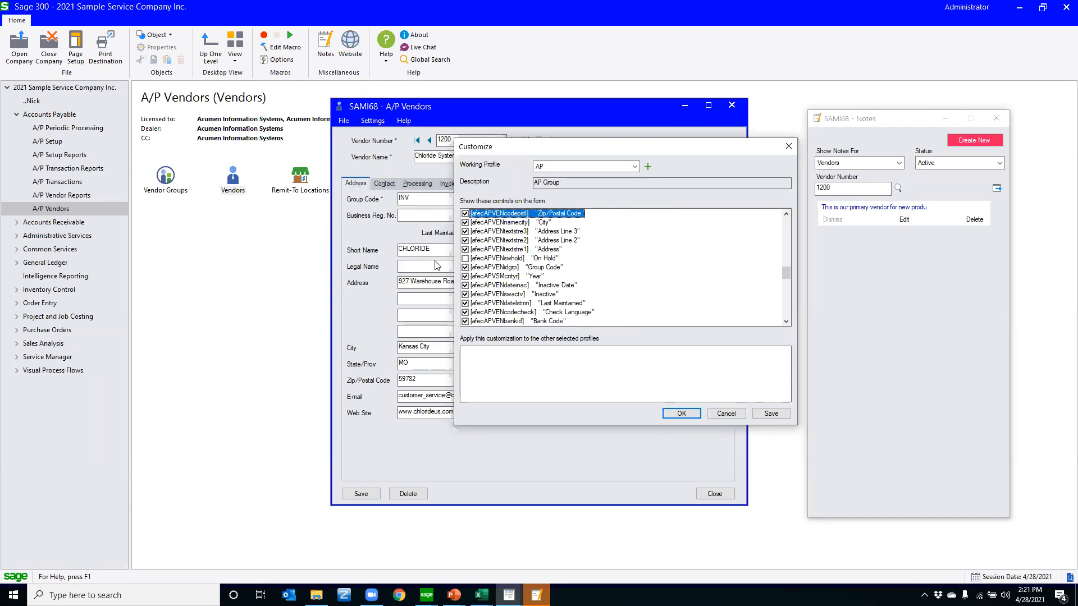
pyautogui.click(467, 258)
pyautogui.click(467, 258)
# Toggle the visibility of the vendor form's Delete button for the AP profile
pyautogui.scroll(-5, 620, 247)
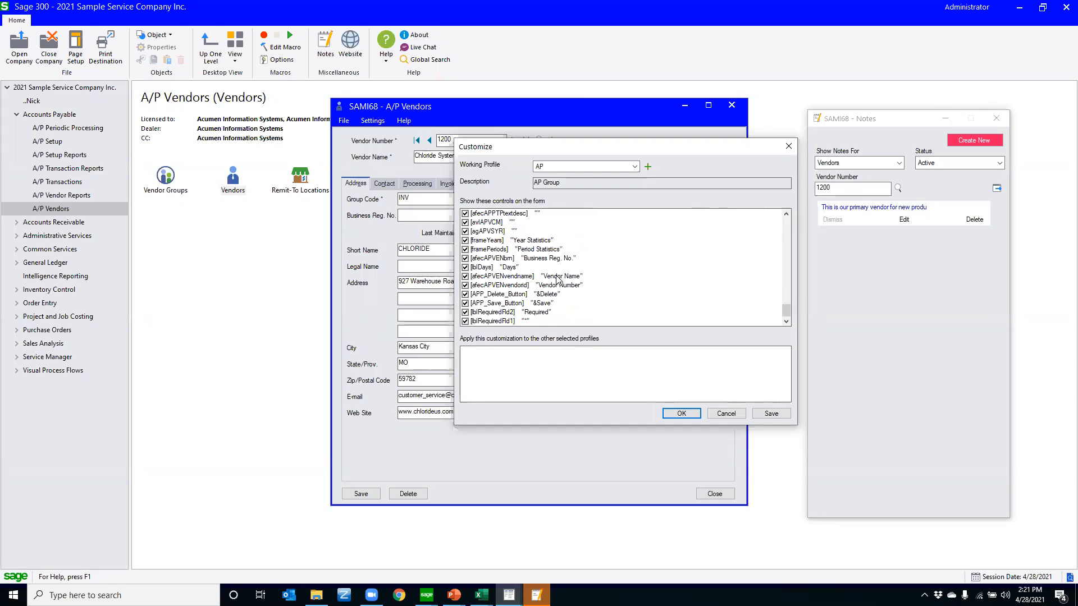
pyautogui.click(466, 294)
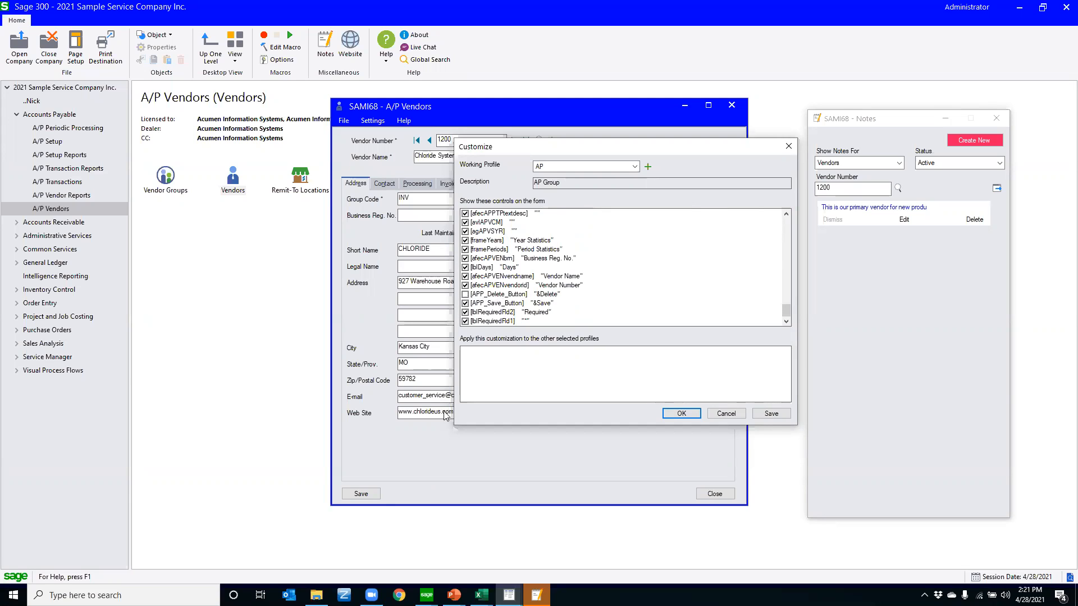
pyautogui.click(466, 294)
pyautogui.click(465, 294)
# Cancel the form customization and close A/P Vendors without saving the changes to vendor 1200
pyautogui.click(726, 414)
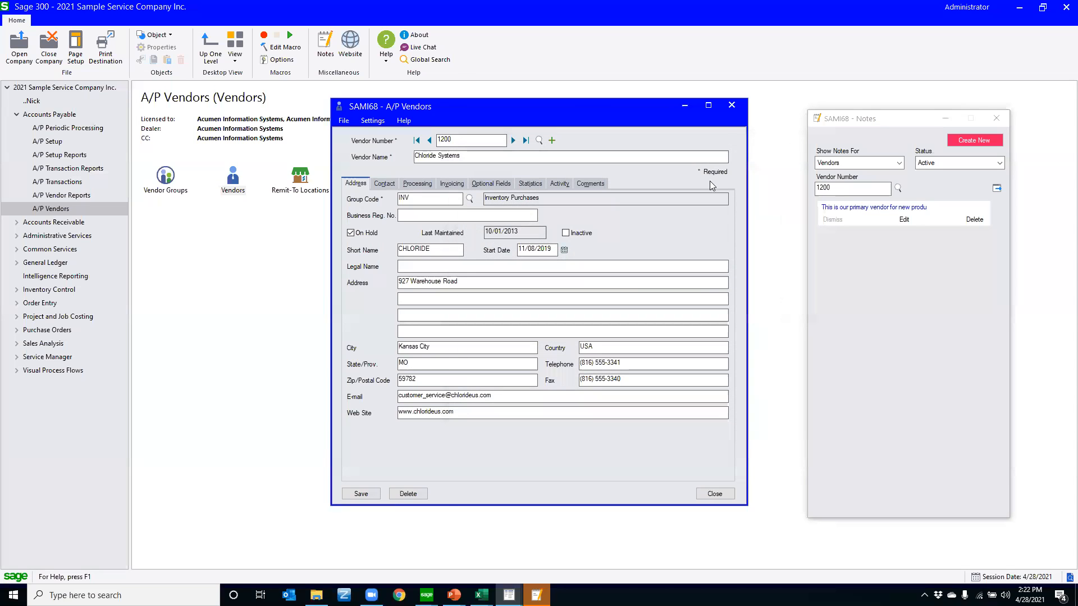
pyautogui.click(732, 105)
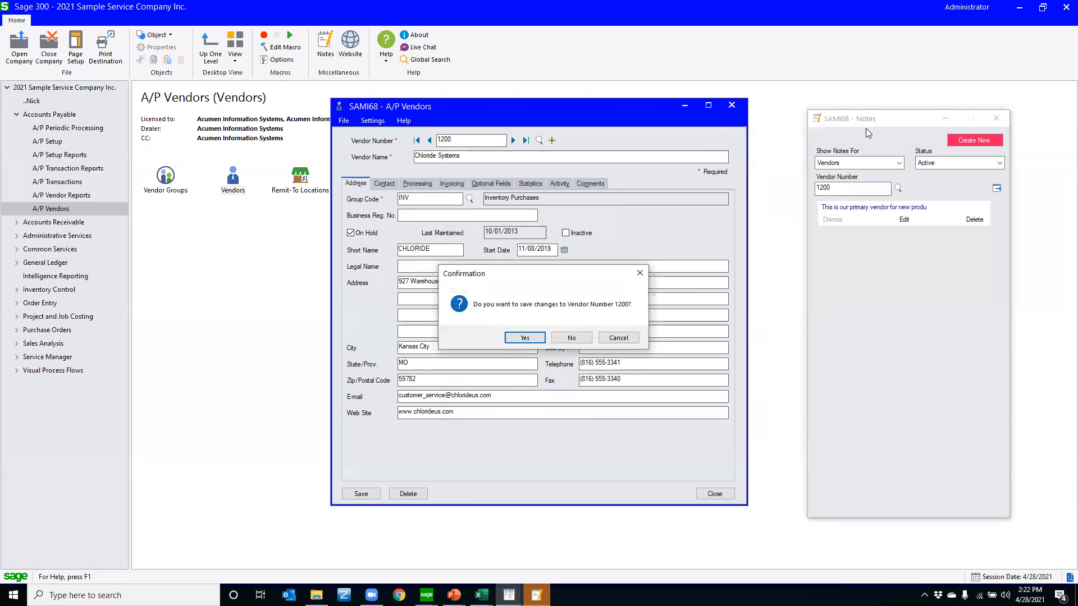
pyautogui.click(571, 338)
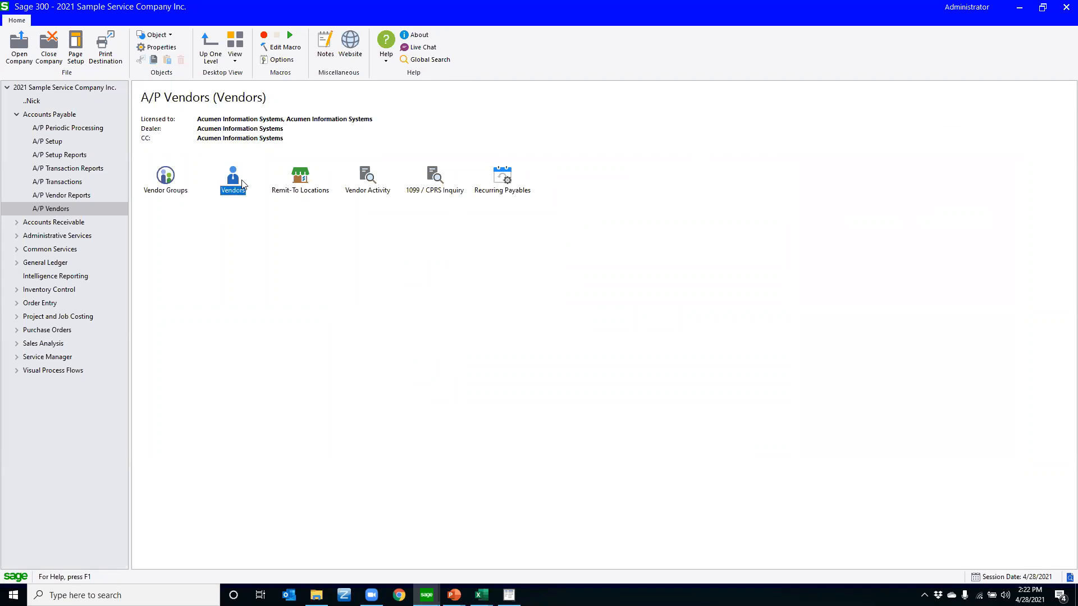
# Open Assign UI Profiles in Administrative Services, review the user assigned to the AP profile, and close it
pyautogui.click(81, 236)
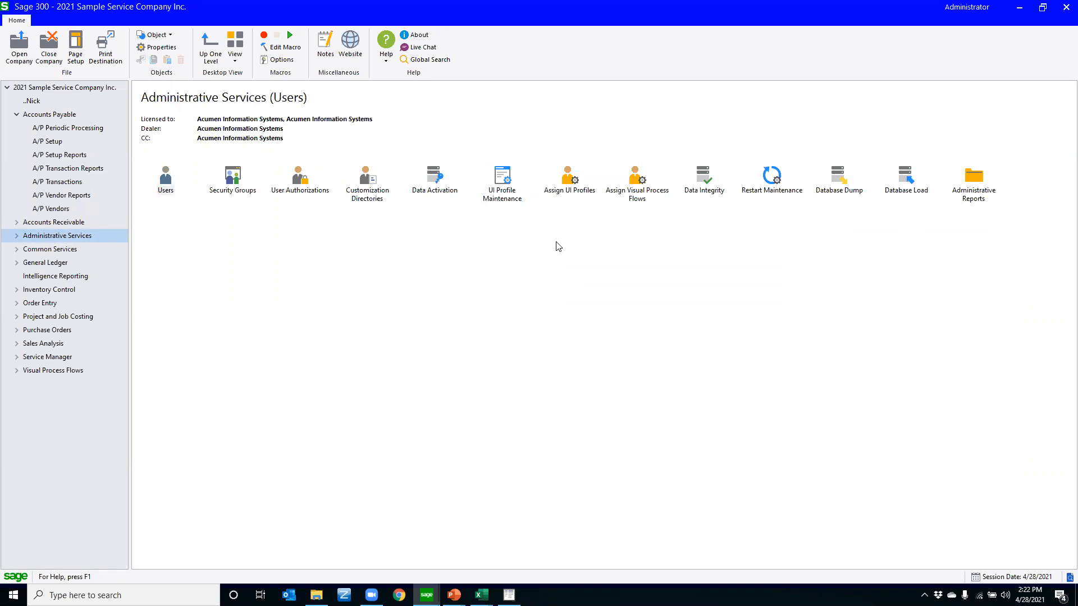
pyautogui.click(568, 193)
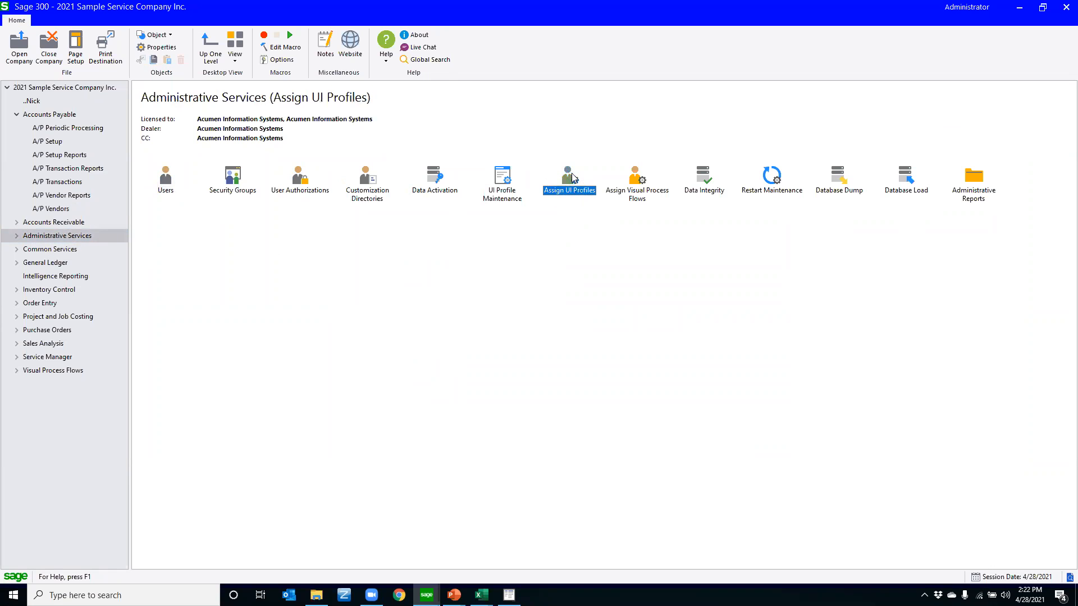
pyautogui.doubleClick(572, 180)
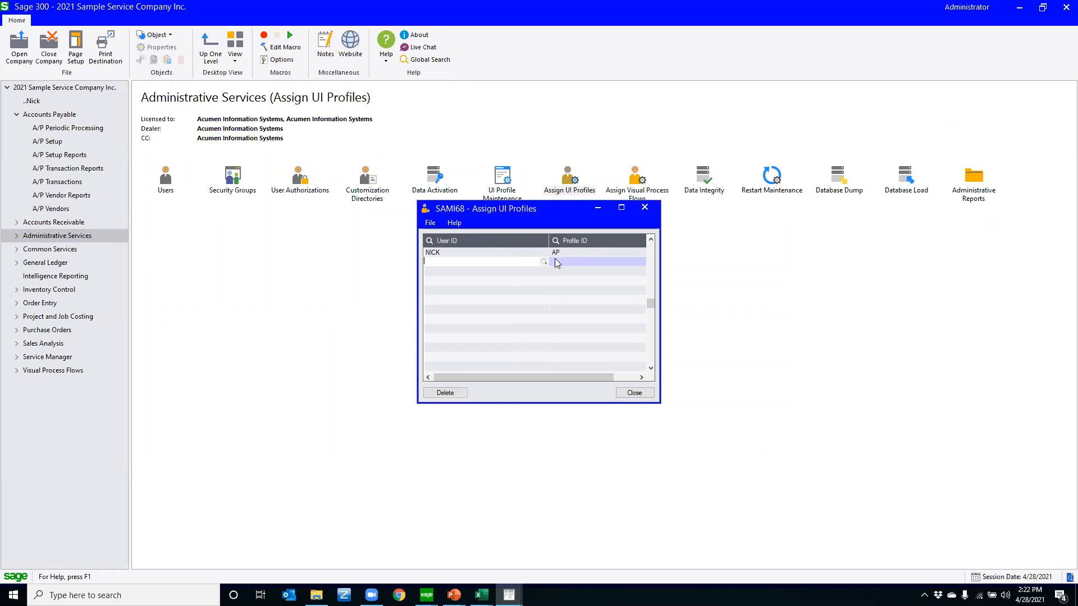
pyautogui.click(533, 255)
pyautogui.moveTo(470, 377); pyautogui.dragTo(443, 375)
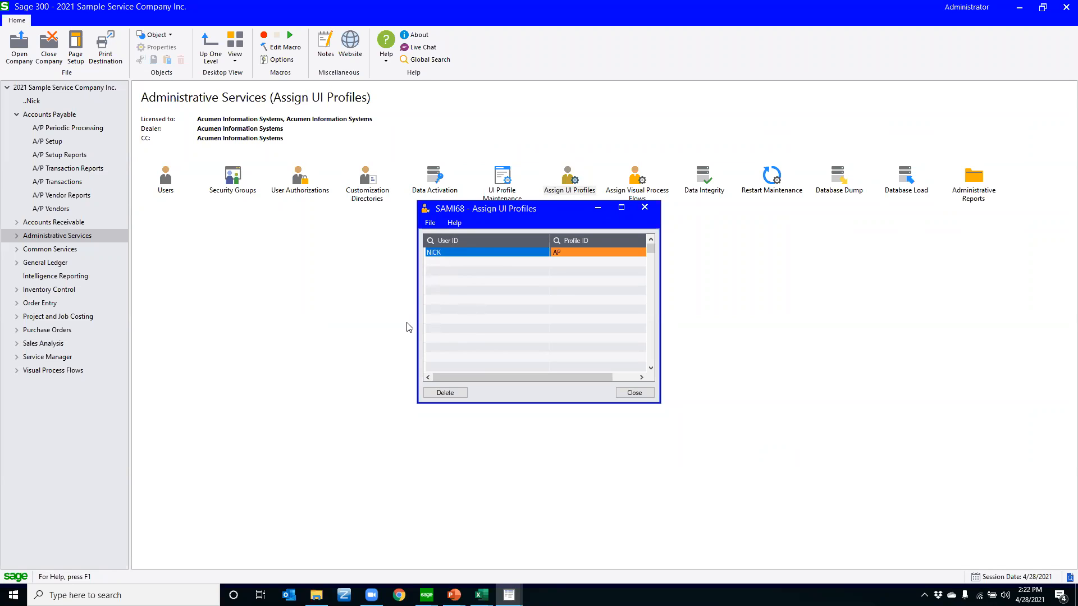
pyautogui.click(630, 393)
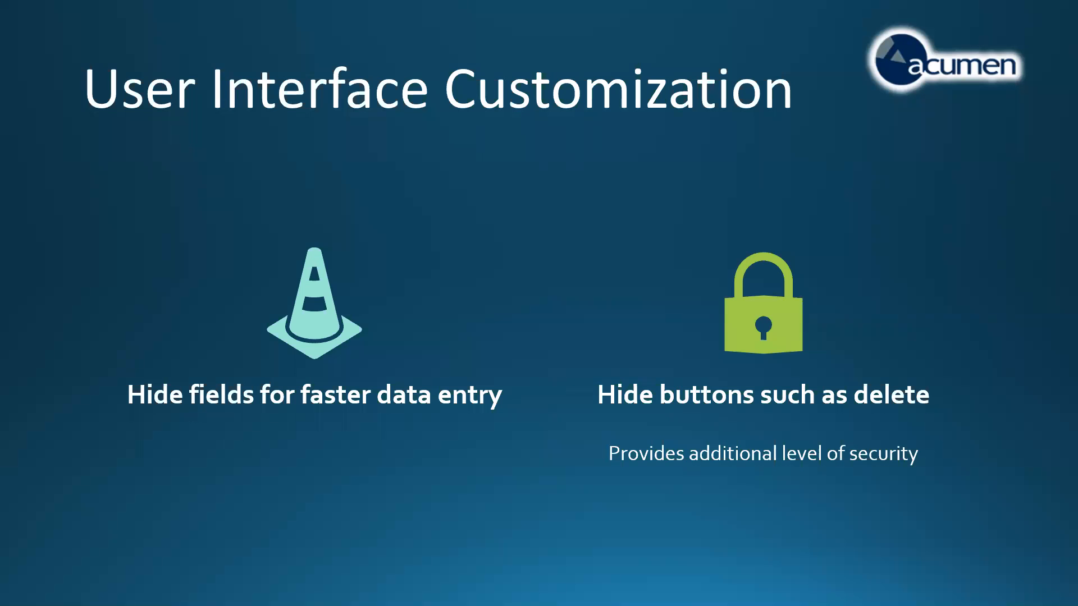
pyautogui.click(324, 377)
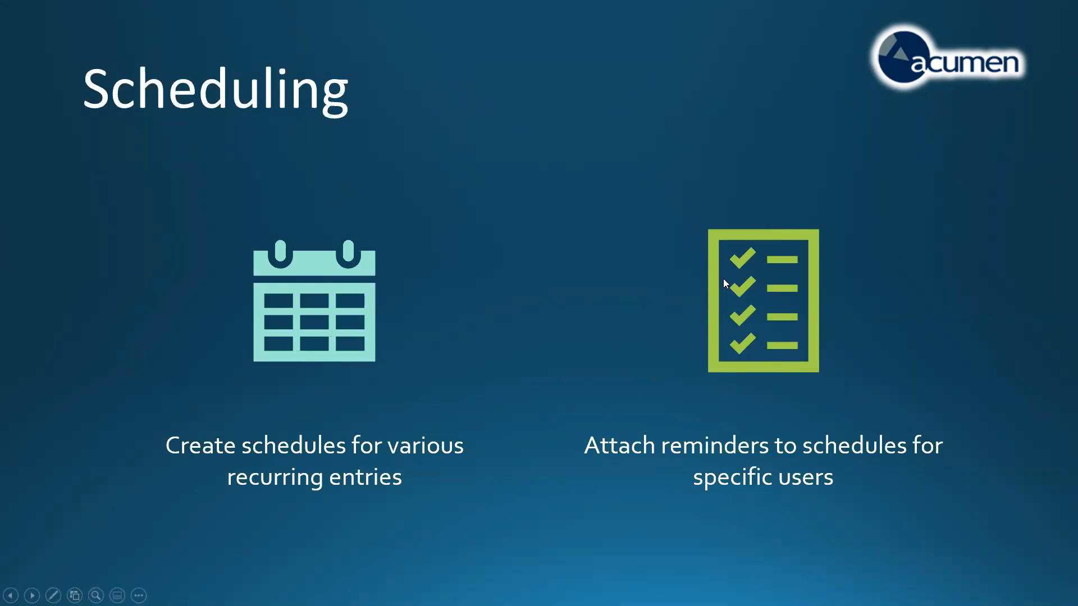
# Switch to the Sage 300 sample company desktop and open Scheduling under Common Services
pyautogui.press('super')
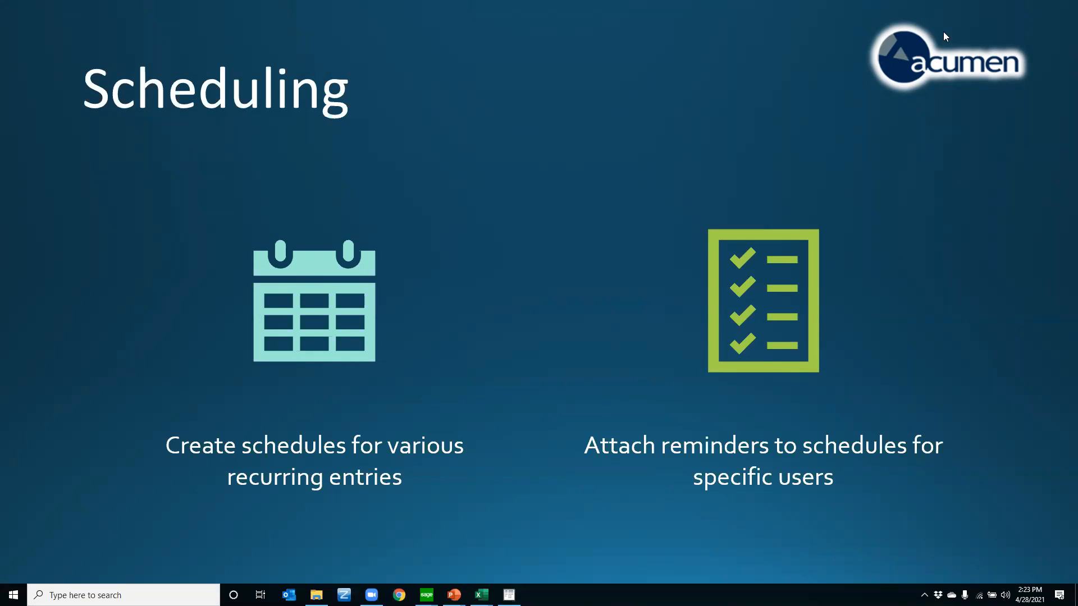
pyautogui.moveTo(427, 594)
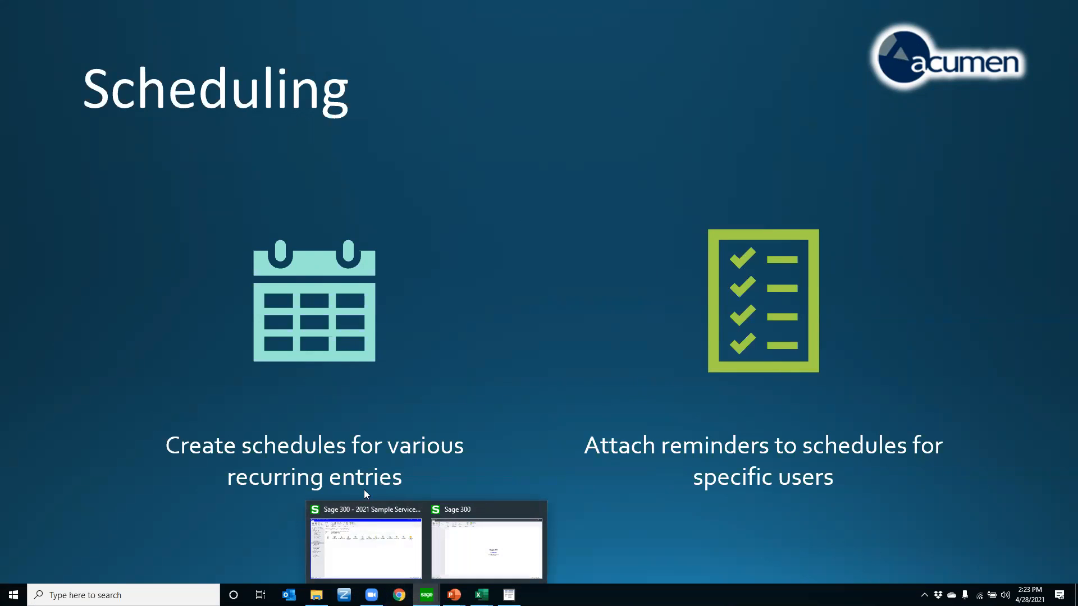
pyautogui.click(384, 562)
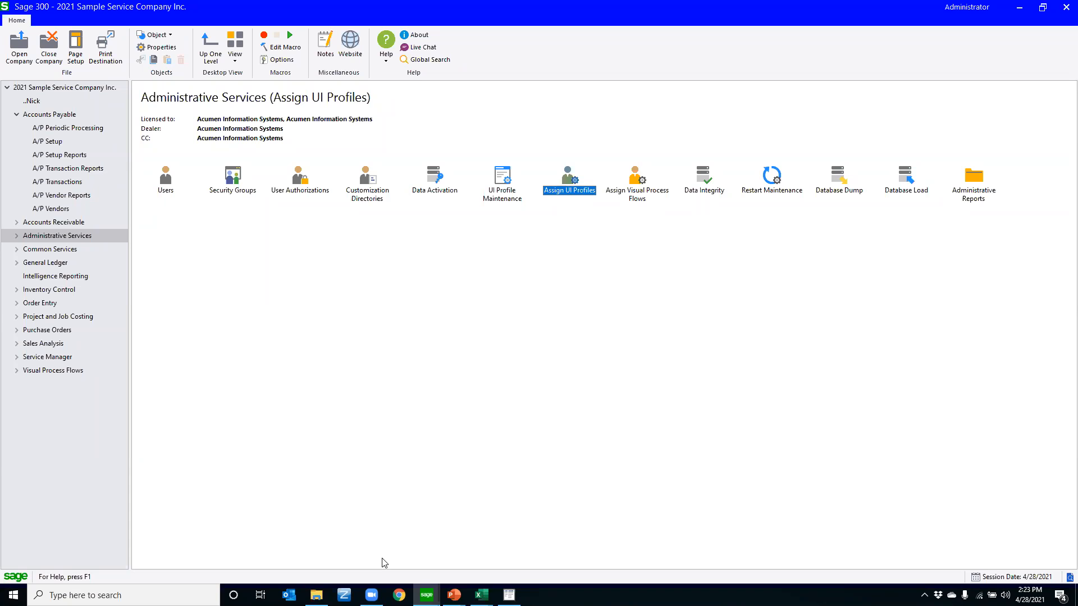
pyautogui.click(17, 117)
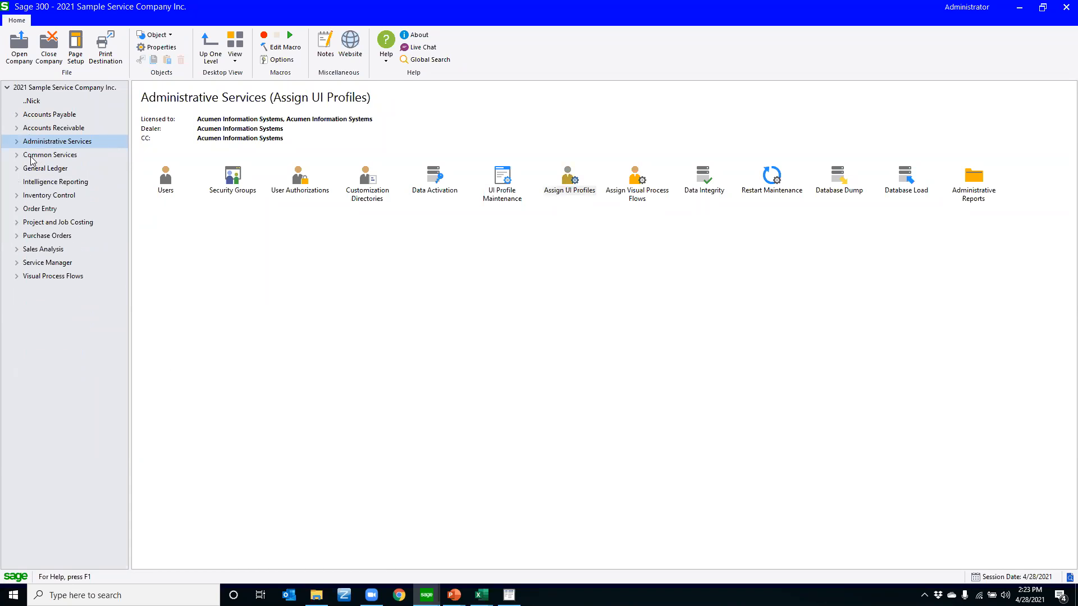
pyautogui.click(35, 158)
pyautogui.click(17, 155)
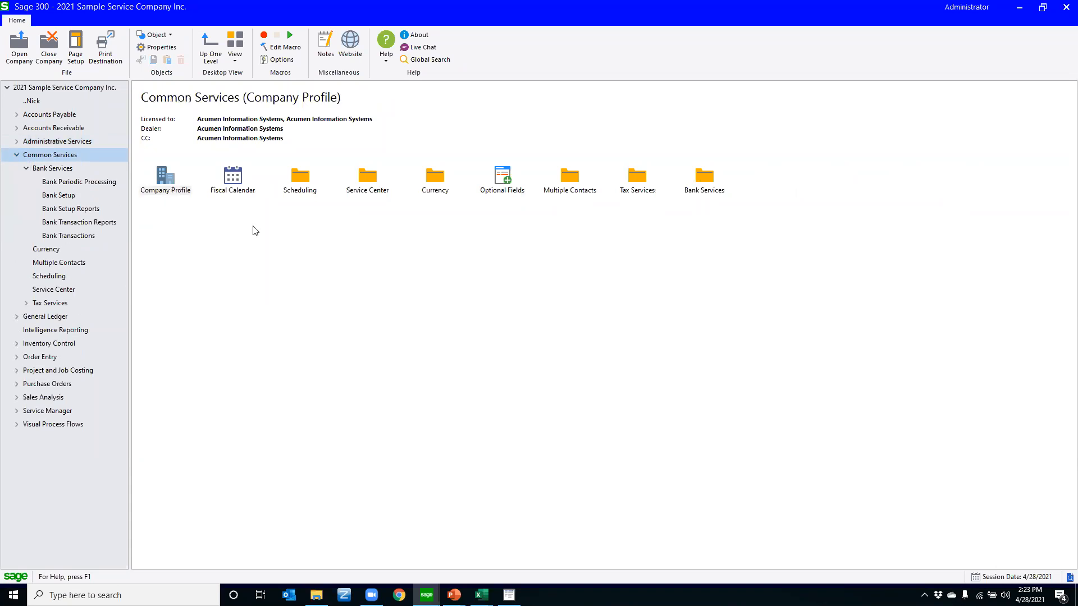
pyautogui.click(299, 174)
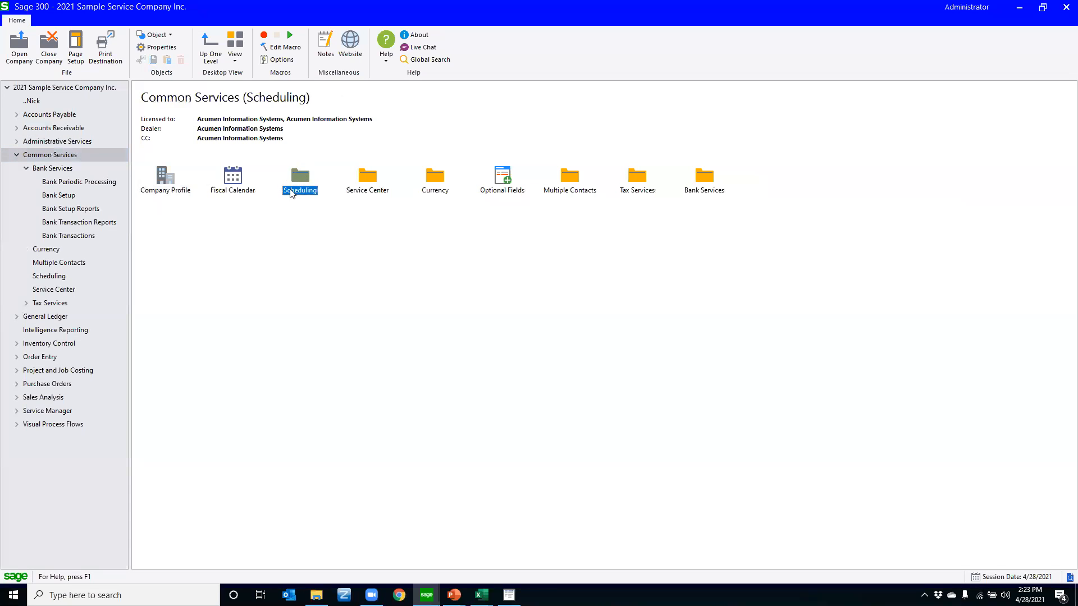
pyautogui.doubleClick(297, 181)
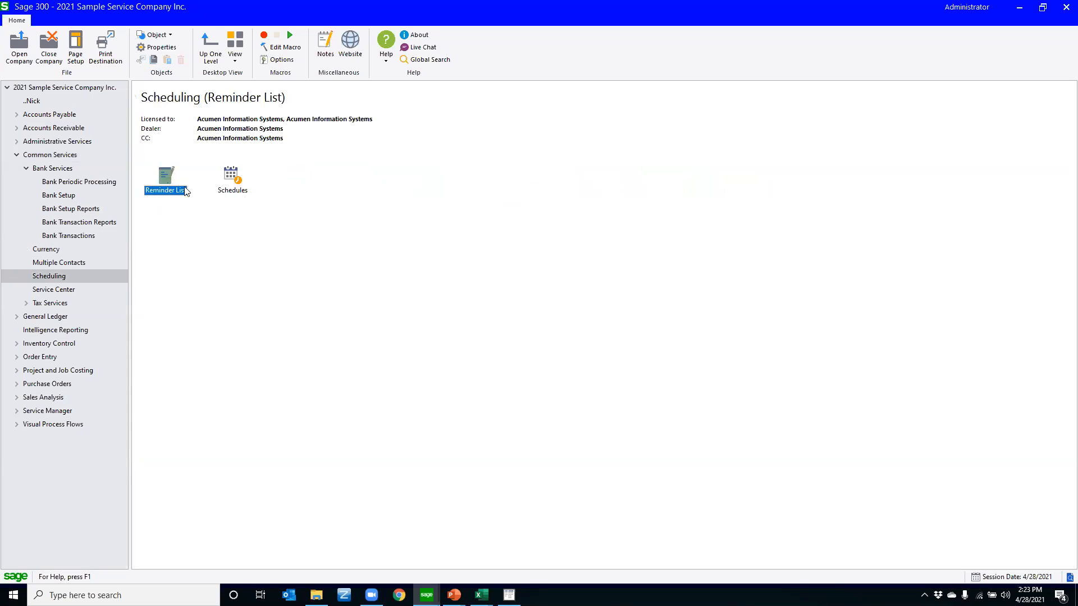
# Open Schedules from the Scheduling folder and load the schedule with code MONTHLY
pyautogui.click(25, 116)
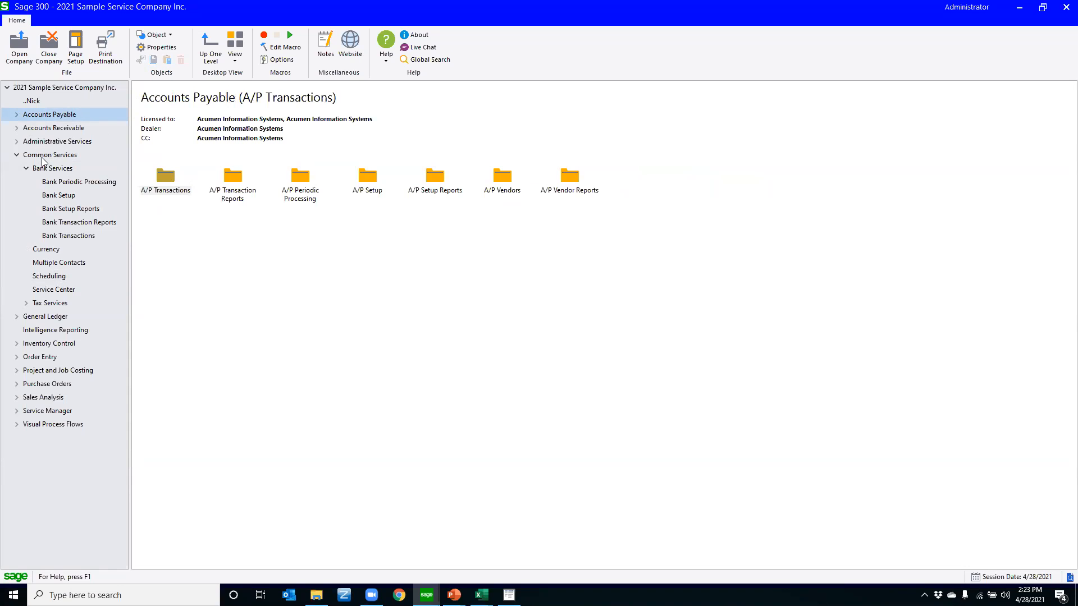
pyautogui.click(57, 274)
pyautogui.click(156, 257)
pyautogui.doubleClick(224, 167)
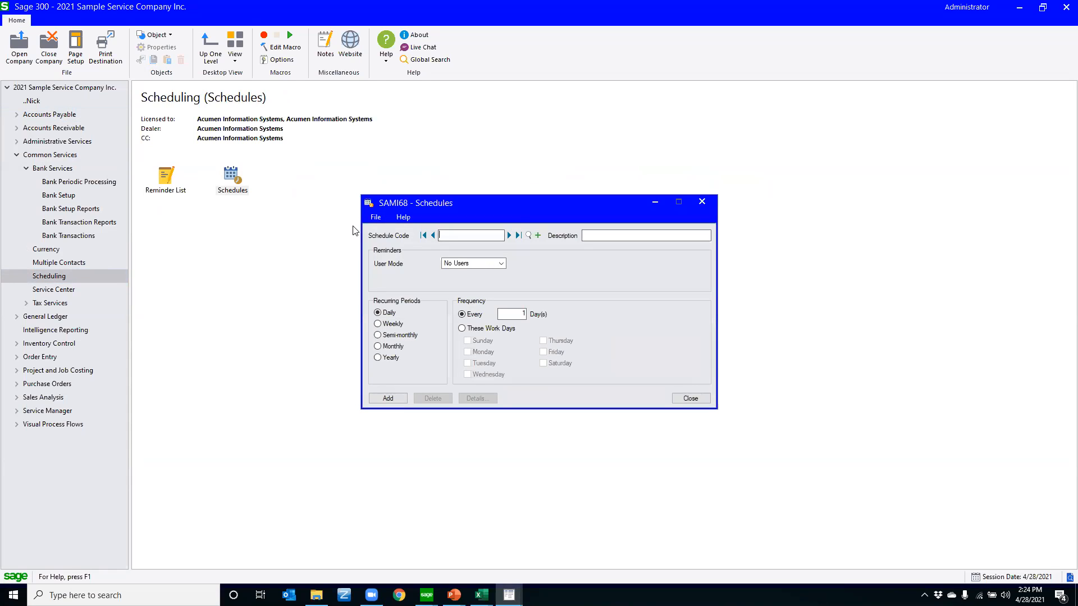
pyautogui.write('MONTHLY')
pyautogui.press('Tab')
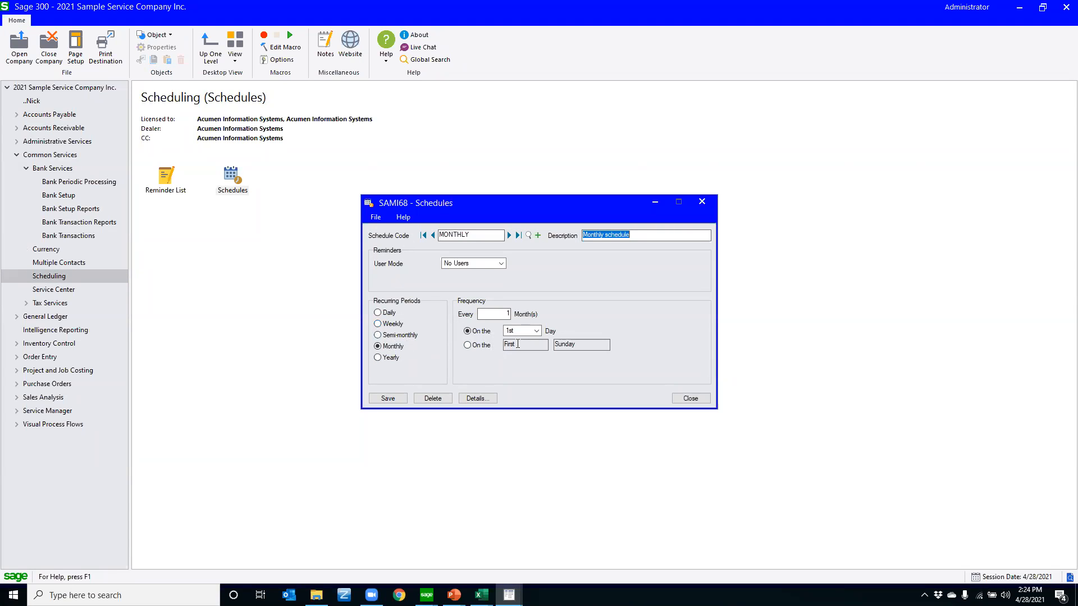
# Set the MONTHLY schedule's frequency to recur on the First Sunday of every month
pyautogui.click(536, 331)
pyautogui.click(504, 336)
pyautogui.click(467, 346)
pyautogui.click(543, 344)
pyautogui.click(519, 353)
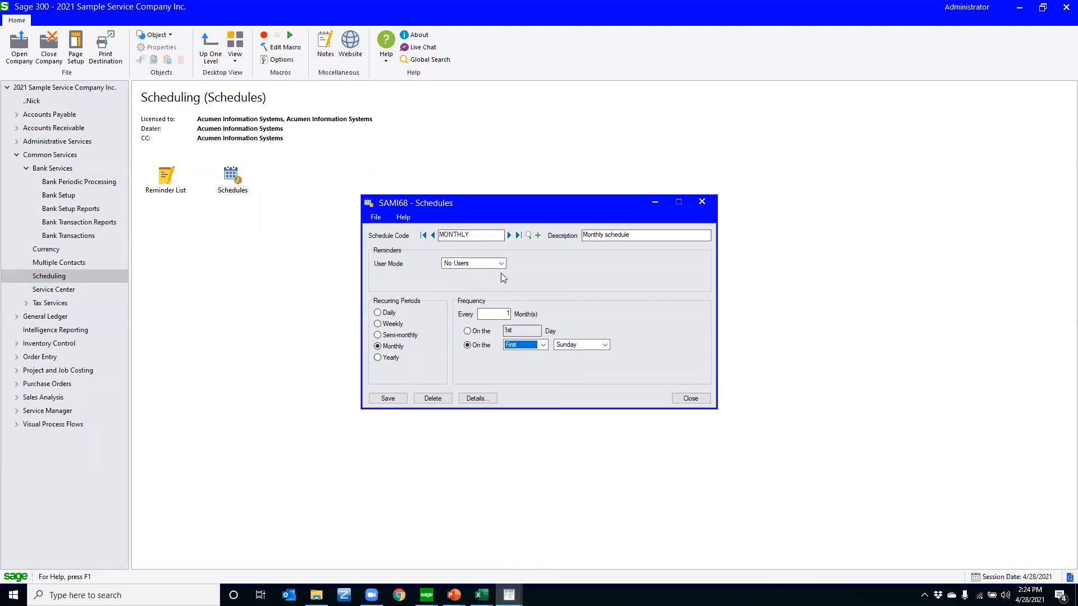
# Start a new schedule by adding the user's first name to the MONTHLY schedule code, without saving the changes to MONTHLY
pyautogui.click(484, 235)
pyautogui.write('NICK')
pyautogui.press('Tab')
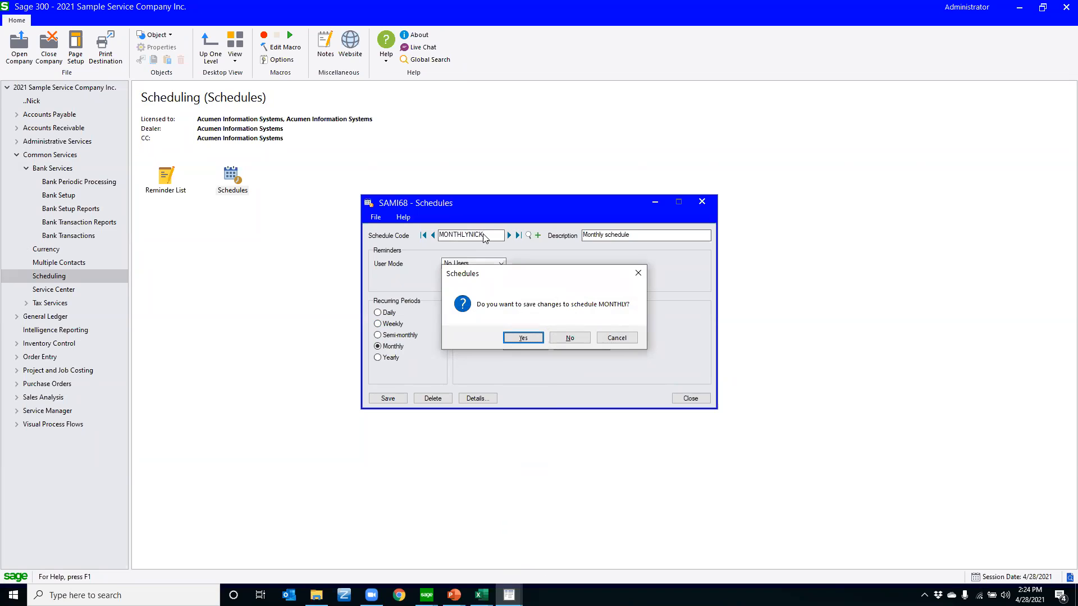
pyautogui.press('Tab')
pyautogui.press('Return')
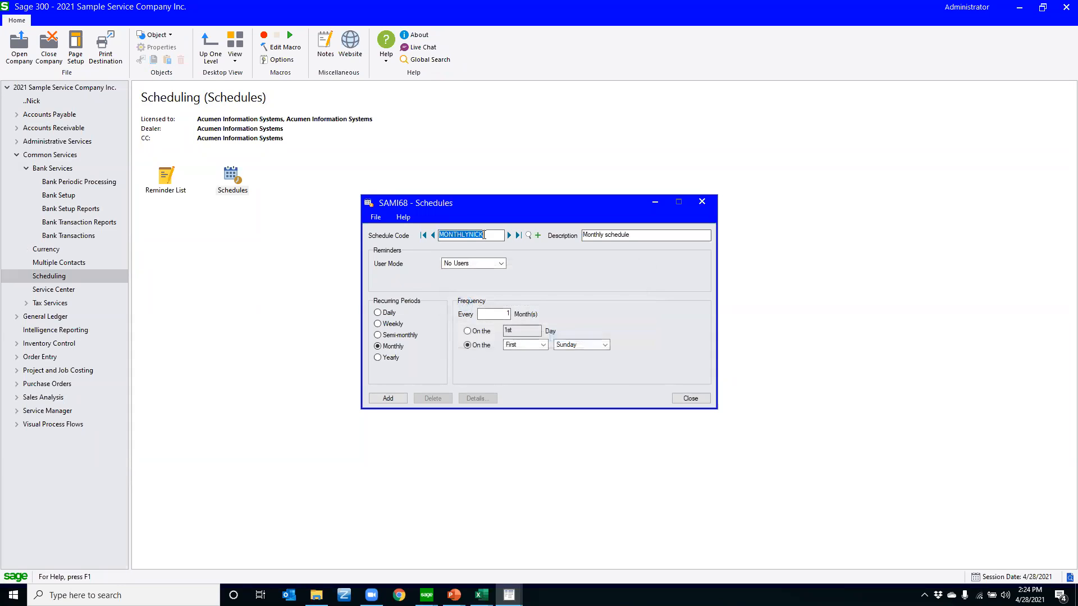
# Set the new schedule's reminder to Specific User with the user's ID, 2 days in advance, then add the schedule and close Schedules
pyautogui.click(502, 265)
pyautogui.click(477, 284)
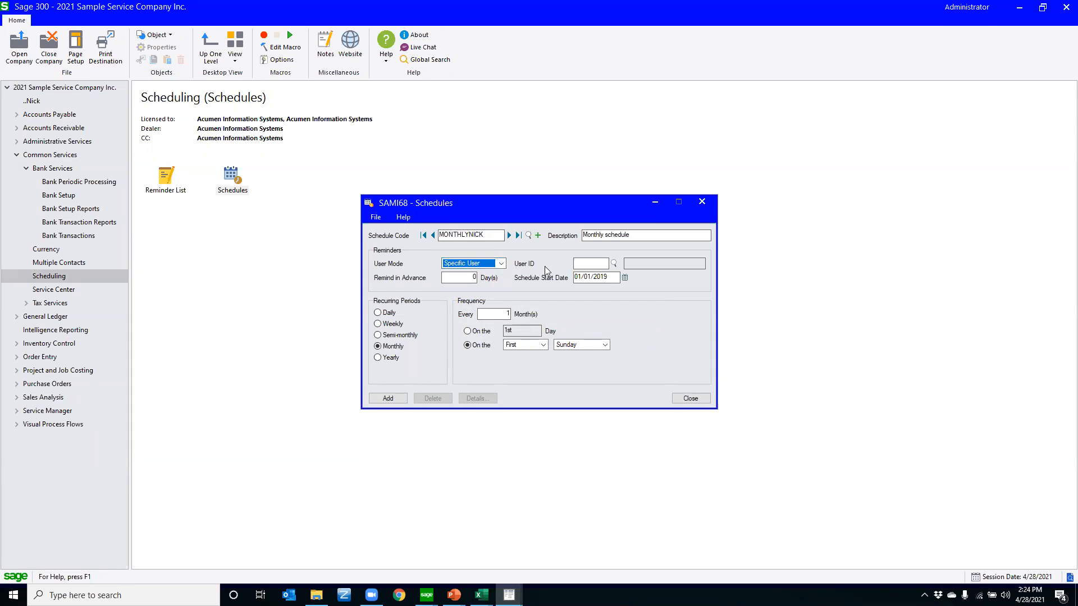
pyautogui.press('Tab')
pyautogui.write('NICK')
pyautogui.press('Tab')
pyautogui.write('2')
pyautogui.press('Tab')
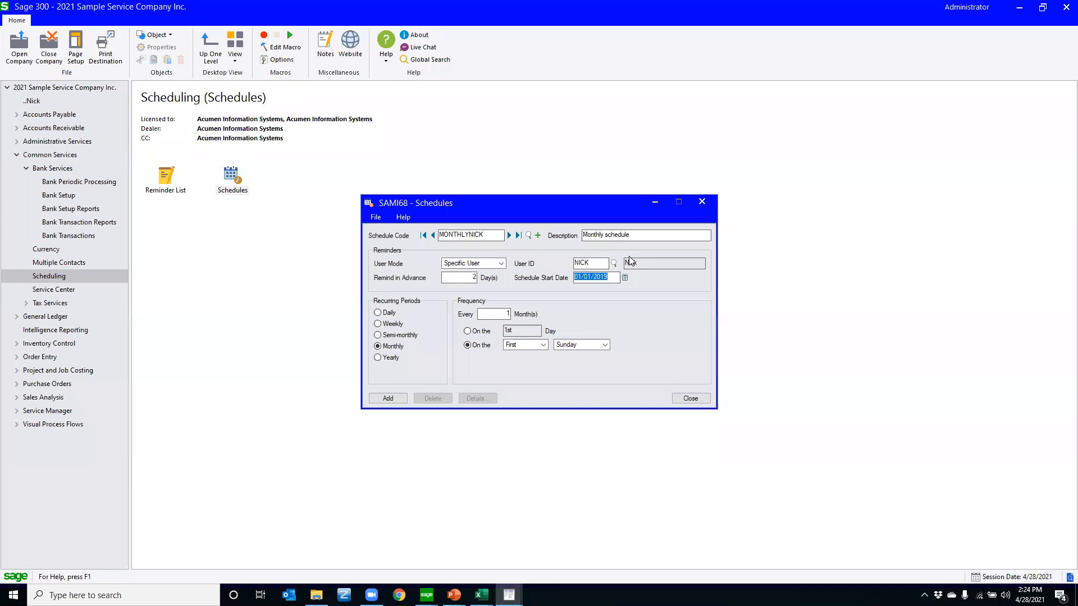
pyautogui.click(387, 398)
pyautogui.click(684, 401)
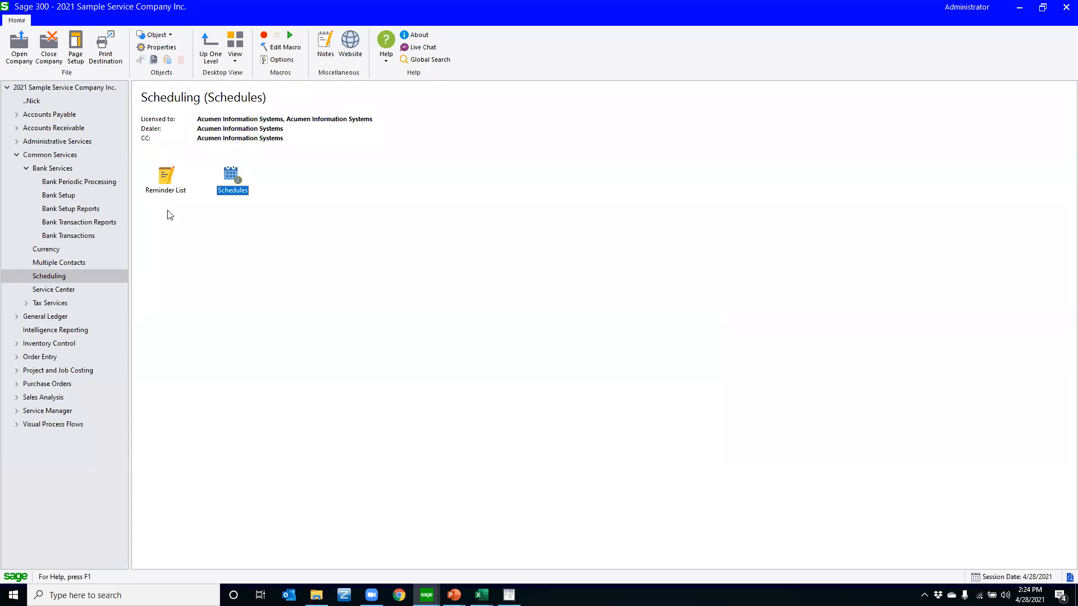
# Examine the due personal schedules in the Reminder List and close it
pyautogui.doubleClick(164, 182)
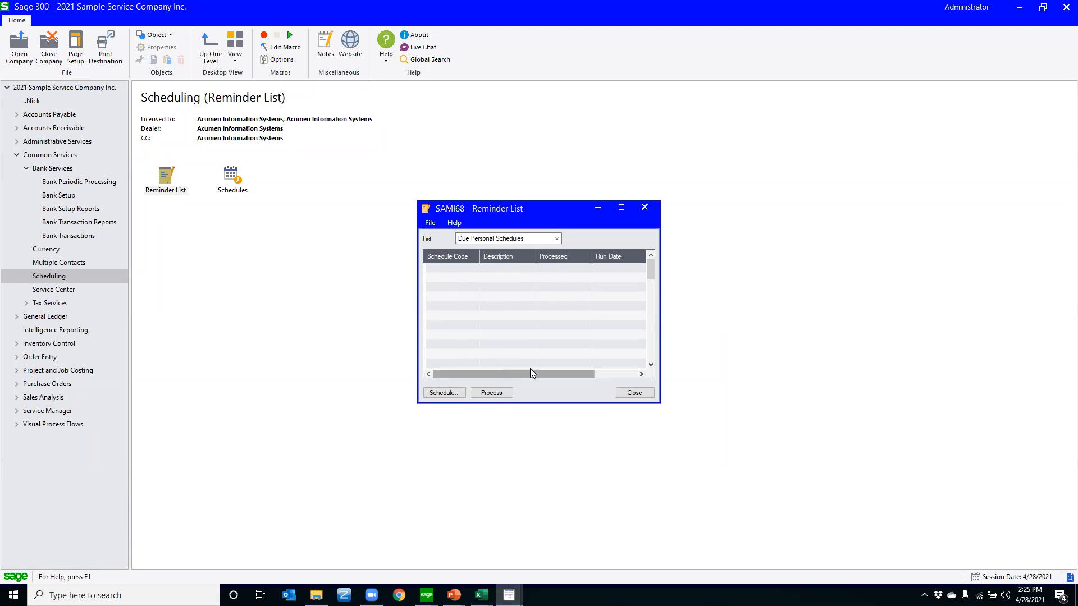
pyautogui.click(620, 393)
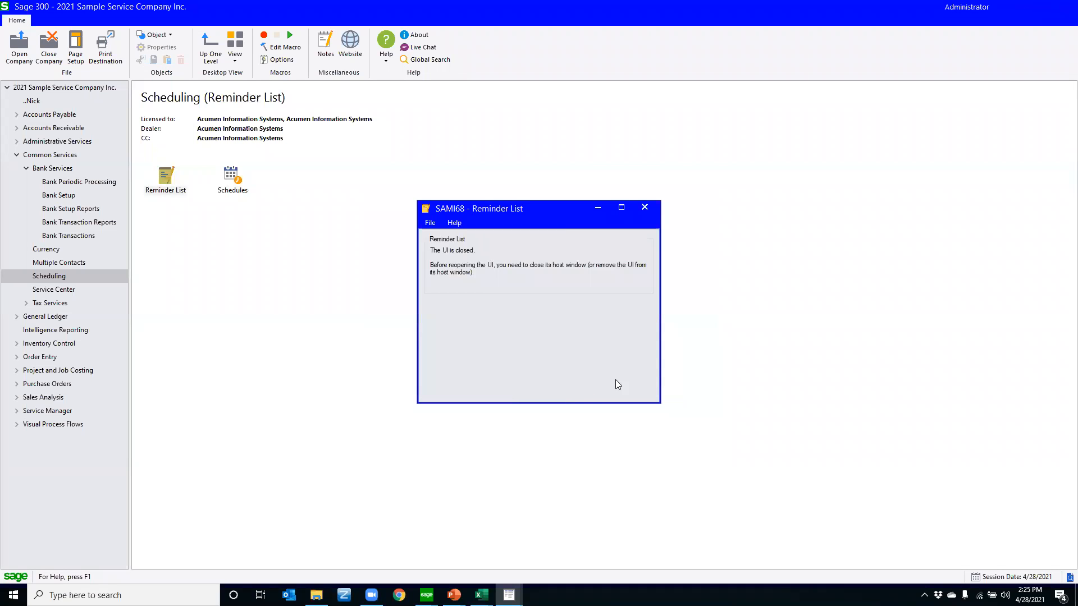
# Open Create Recurring Payable Batch from A/P Periodic Processing, review its selection and method options, and close it
pyautogui.click(17, 115)
pyautogui.click(63, 129)
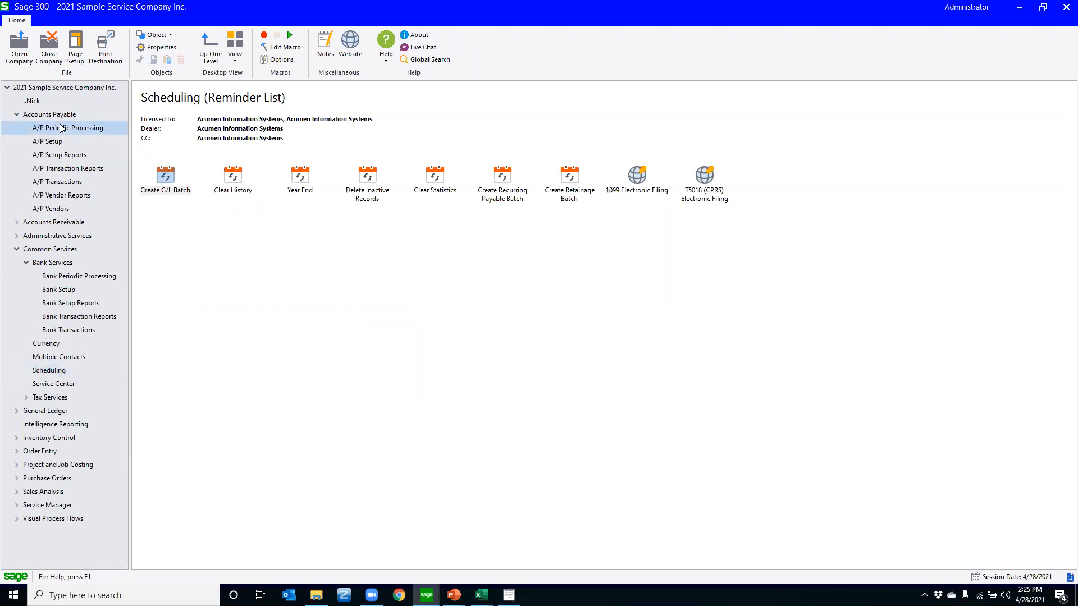
pyautogui.doubleClick(503, 191)
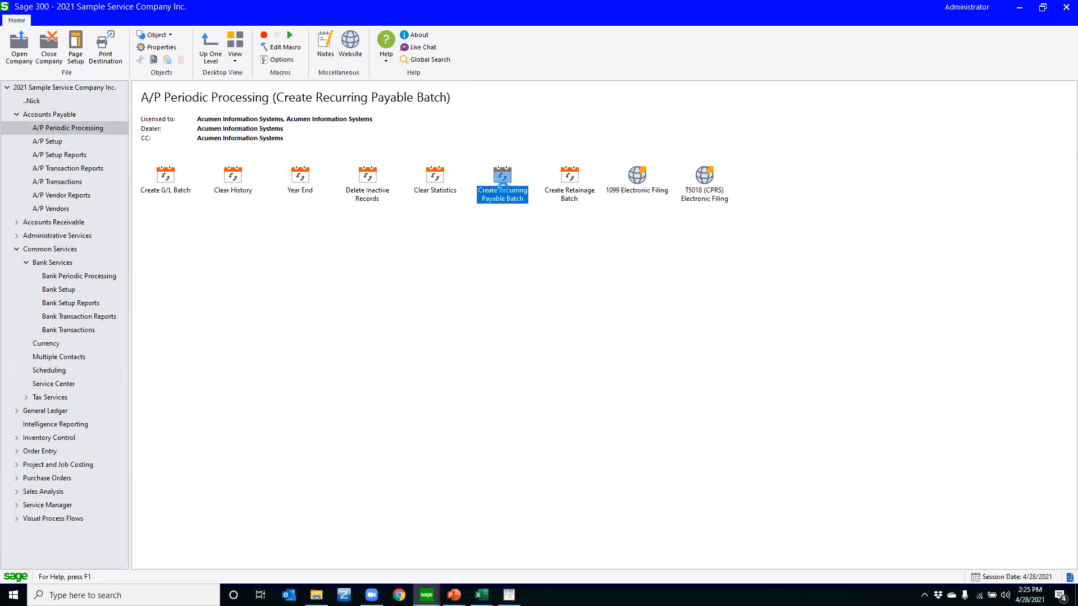
pyautogui.click(513, 293)
pyautogui.click(508, 348)
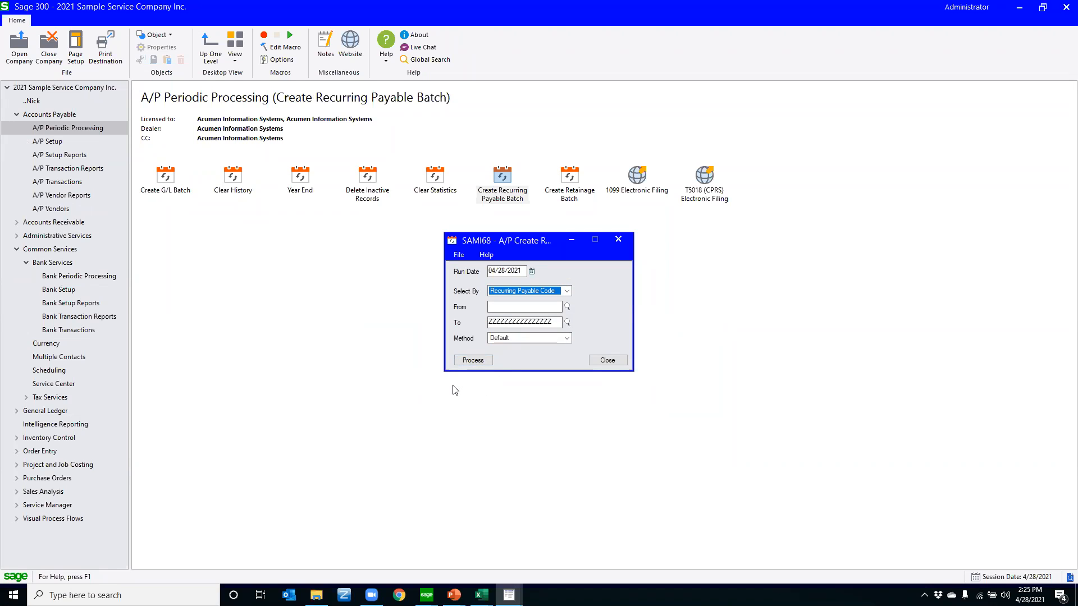
pyautogui.click(622, 360)
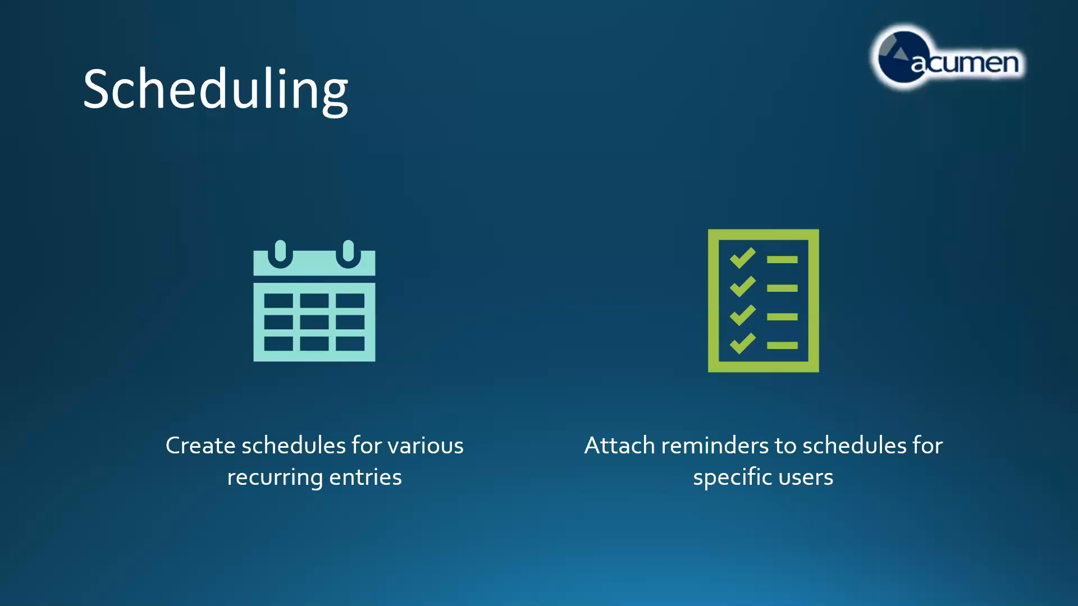
pyautogui.click(206, 348)
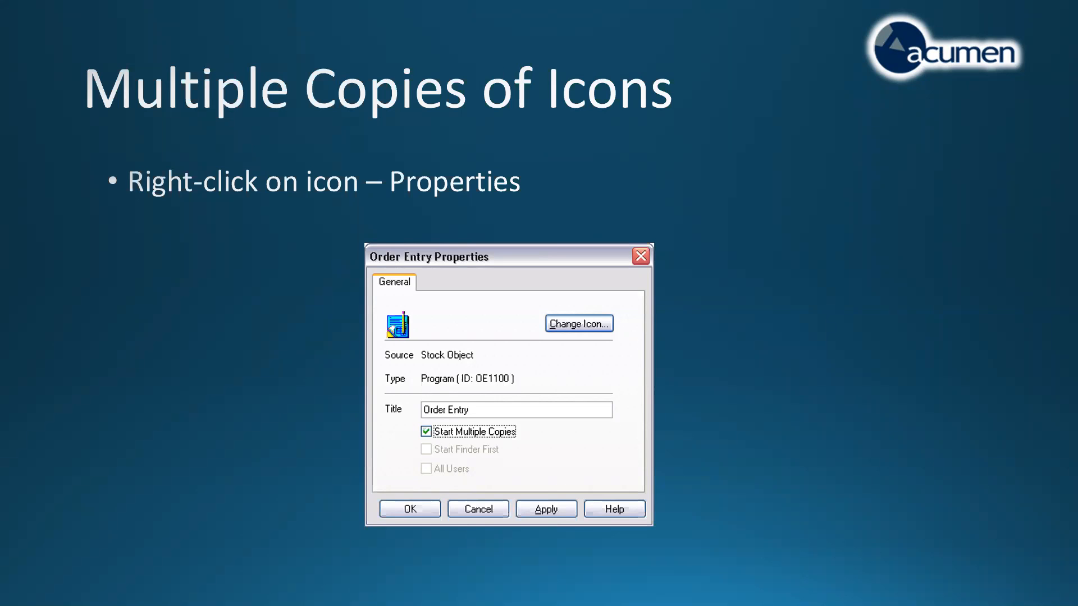
# Switch to the Sage 300 sample company desktop and open Order Entry from O/E Transactions
pyautogui.press('super')
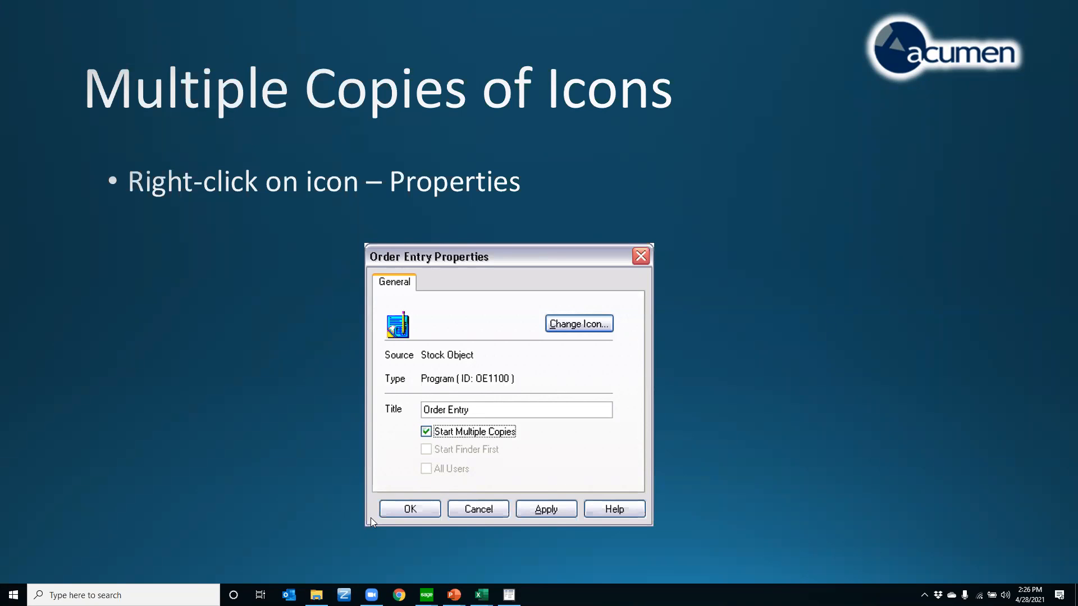
pyautogui.moveTo(426, 594)
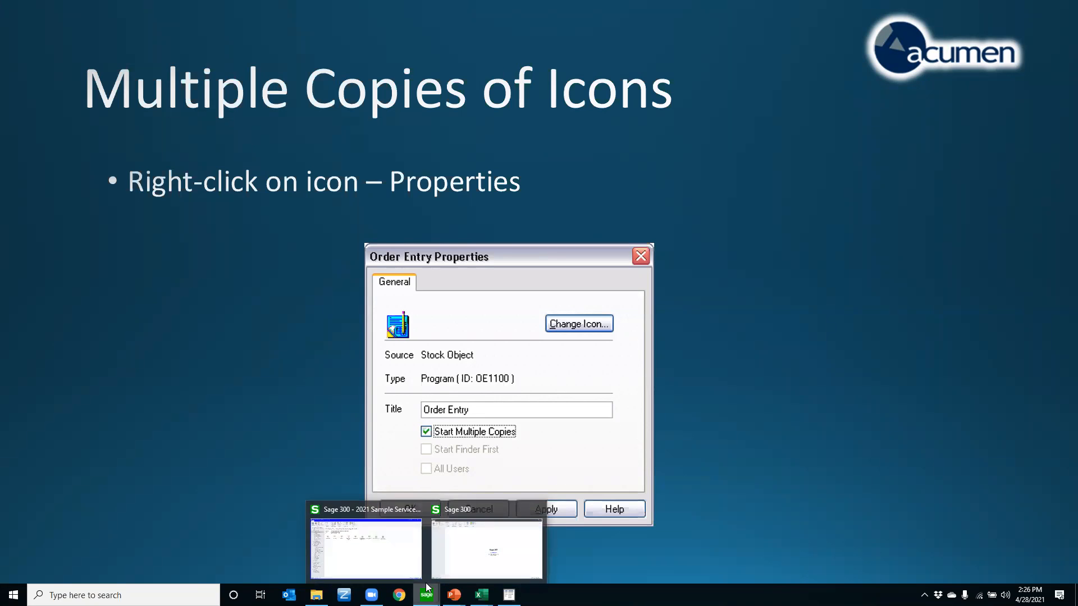
pyautogui.click(365, 547)
pyautogui.doubleClick(29, 115)
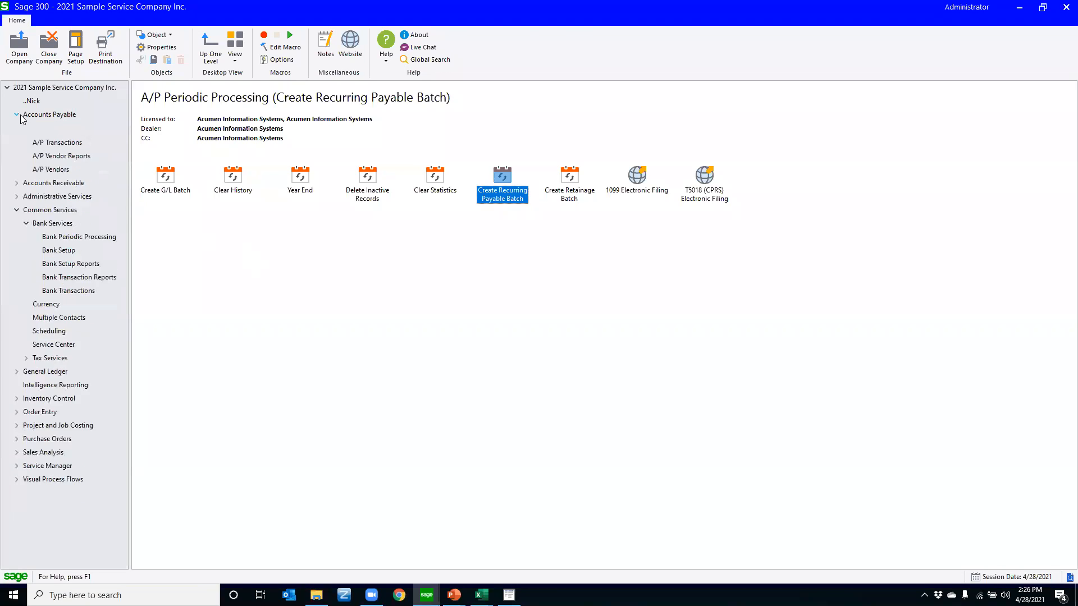
pyautogui.click(16, 209)
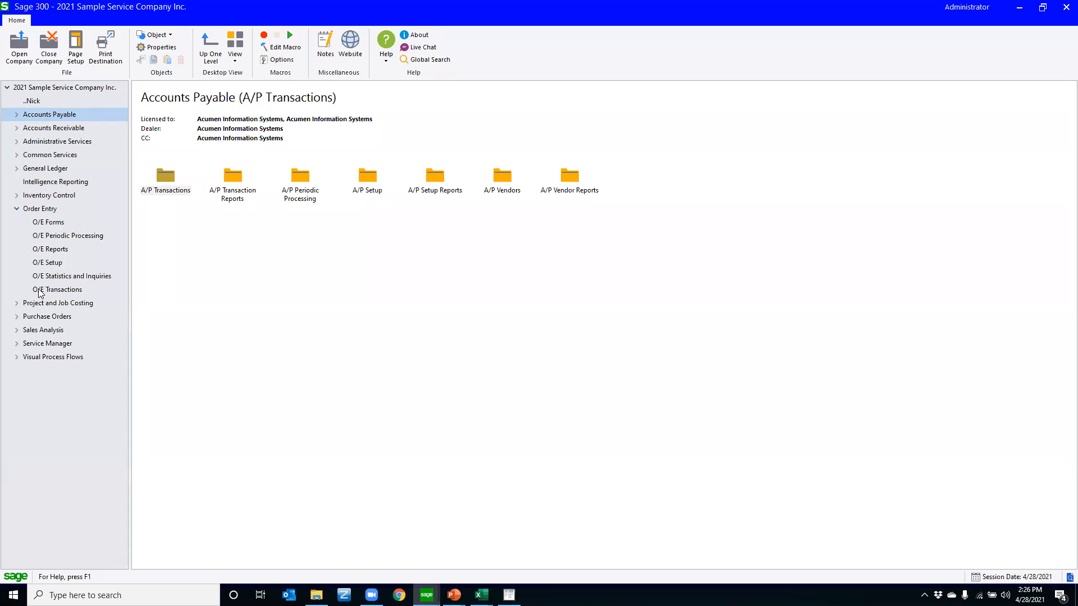
pyautogui.click(41, 291)
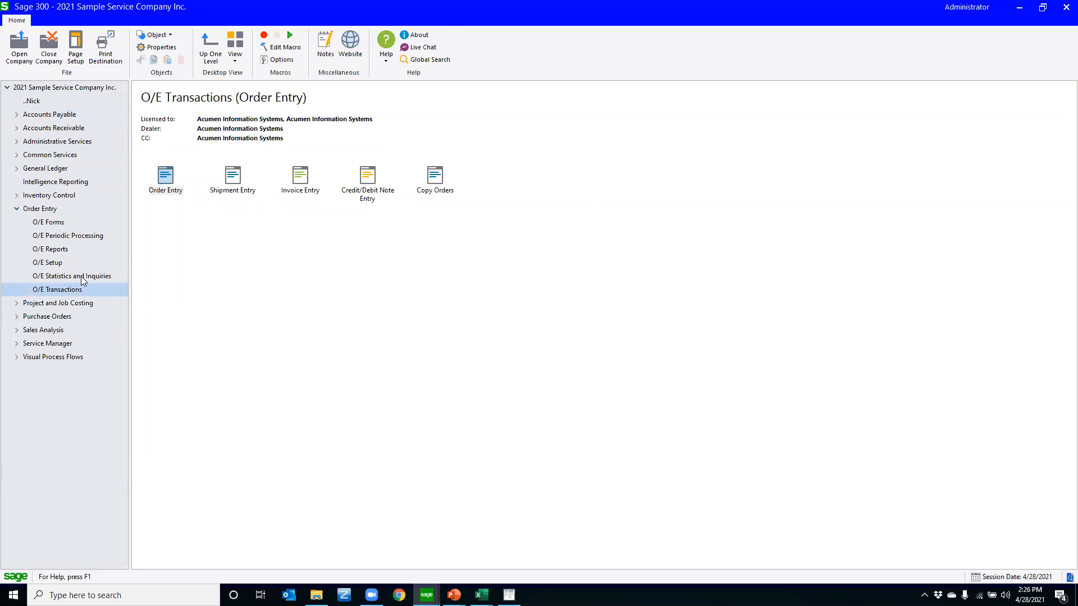
pyautogui.doubleClick(168, 187)
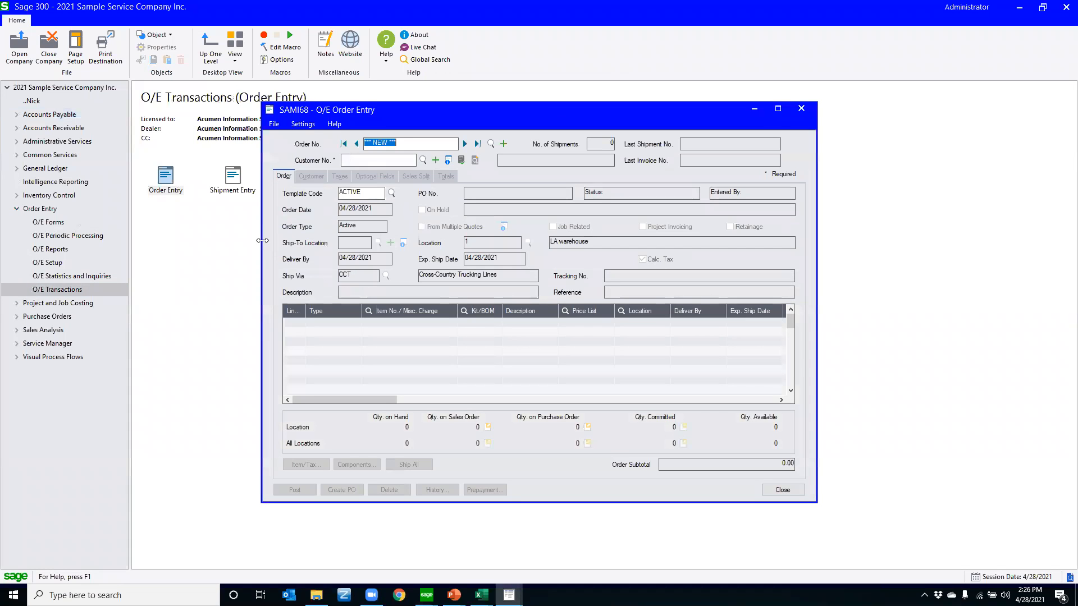
# Load the last order and add a second detail line for item A1-310/0, Halogen Desk Light
pyautogui.click(477, 143)
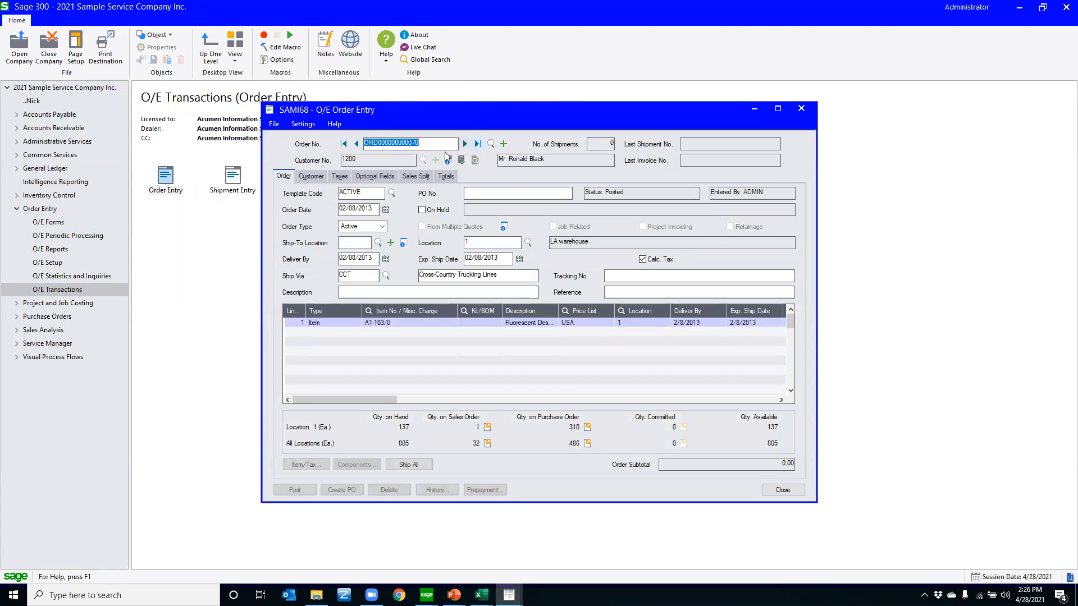
pyautogui.click(341, 321)
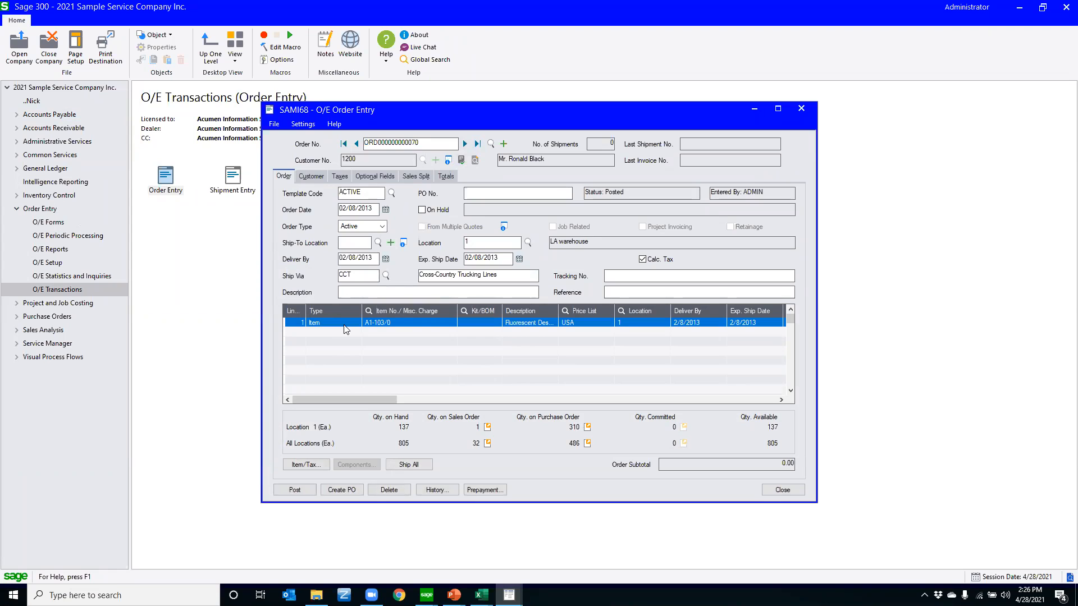
pyautogui.press('Insert')
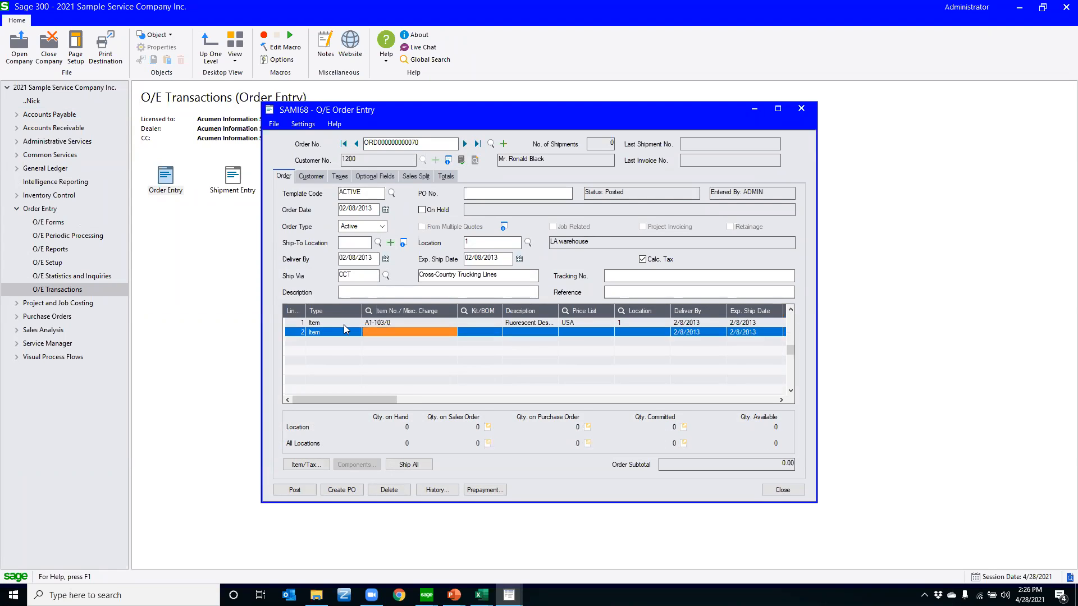
pyautogui.press('F5')
pyautogui.press('Return')
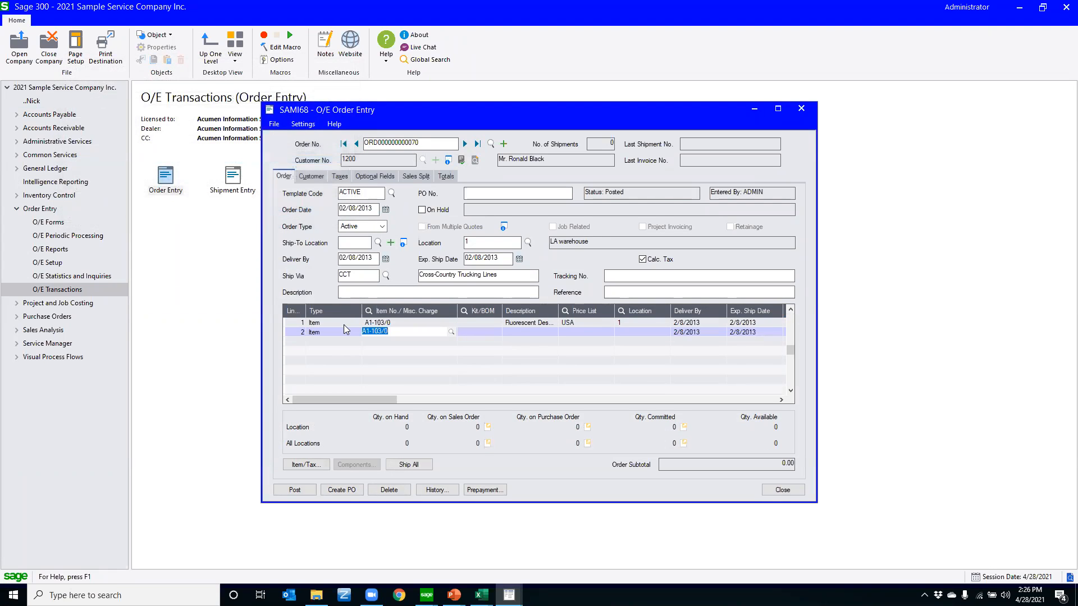
pyautogui.press('Down')
pyautogui.press('Down')
pyautogui.press('Return')
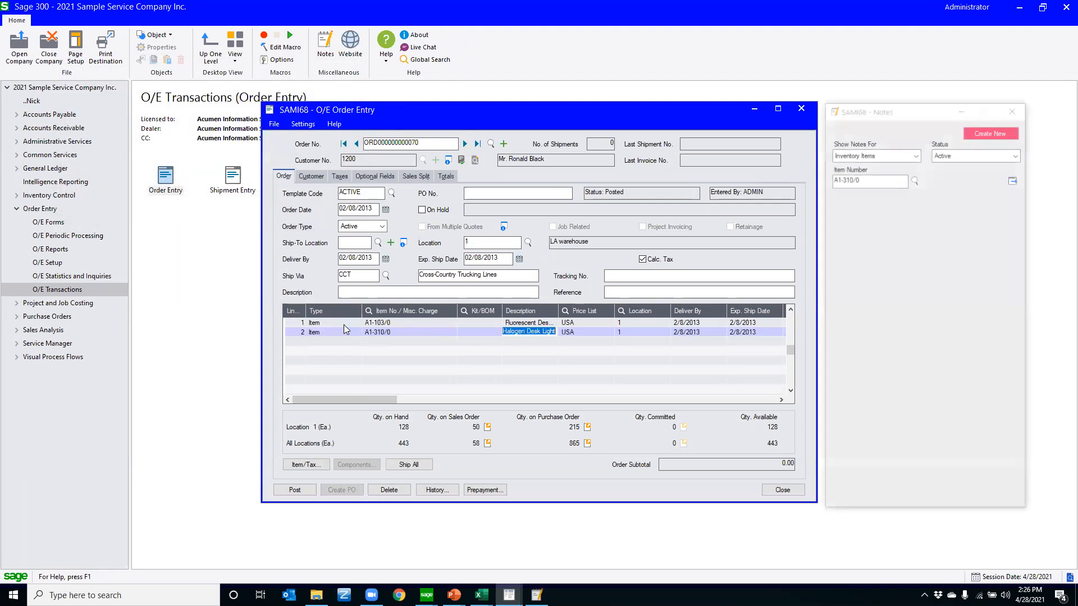
# Try to open a second copy of Order Entry while the current order window is minimized
pyautogui.click(761, 110)
pyautogui.doubleClick(167, 179)
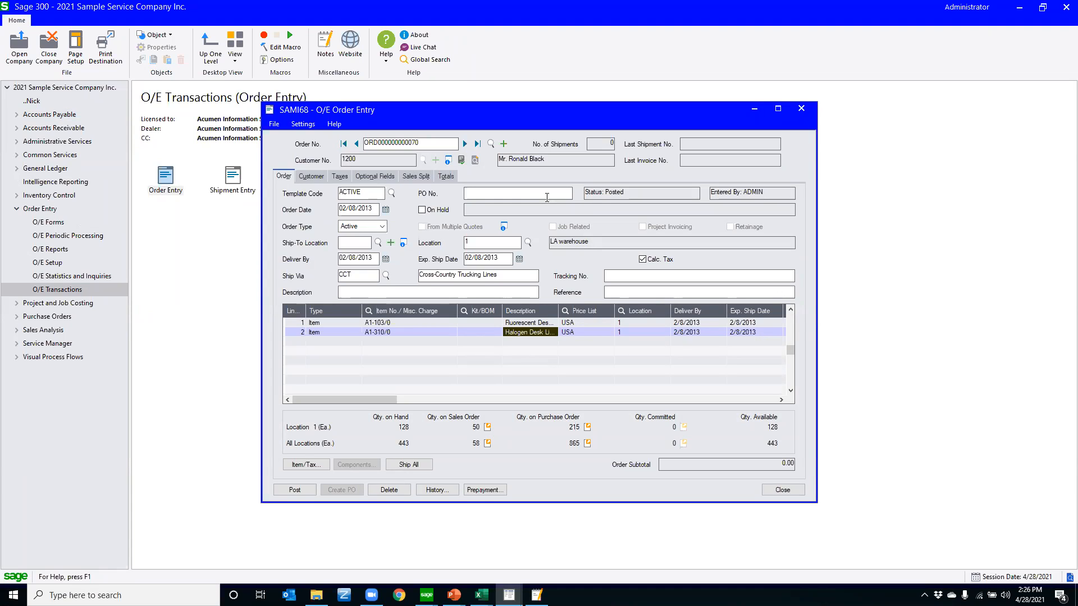
pyautogui.click(478, 344)
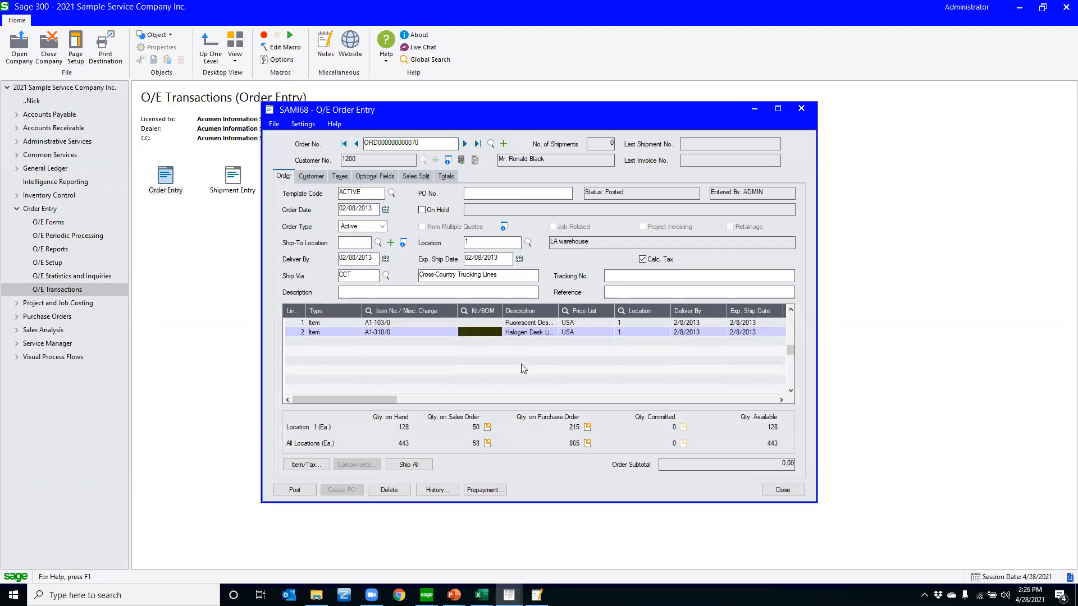
# Post the order without printing the order confirmation, then close Order Entry
pyautogui.click(312, 490)
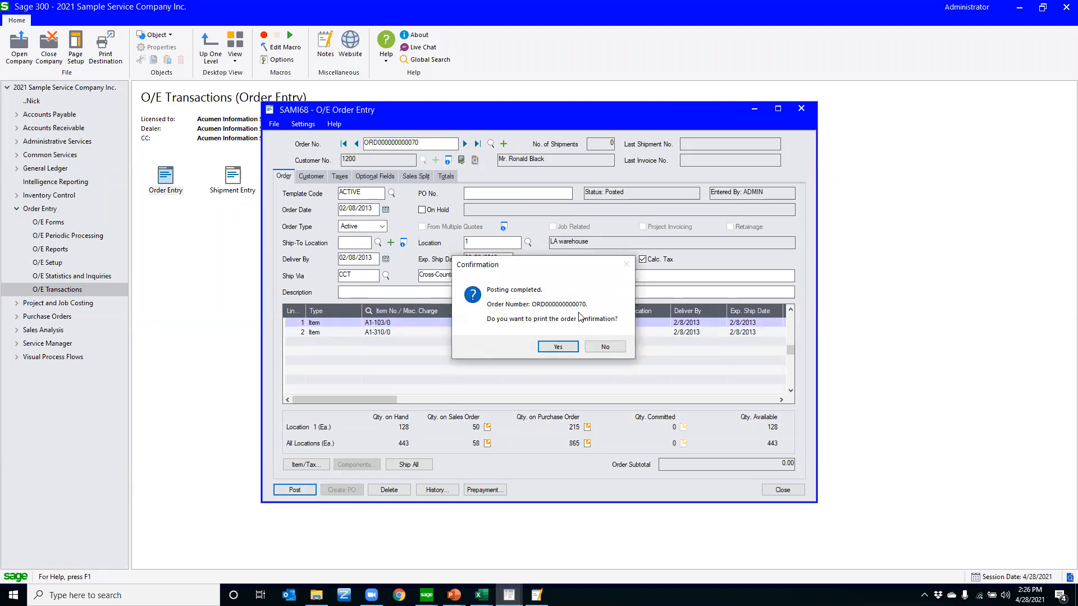
pyautogui.click(604, 347)
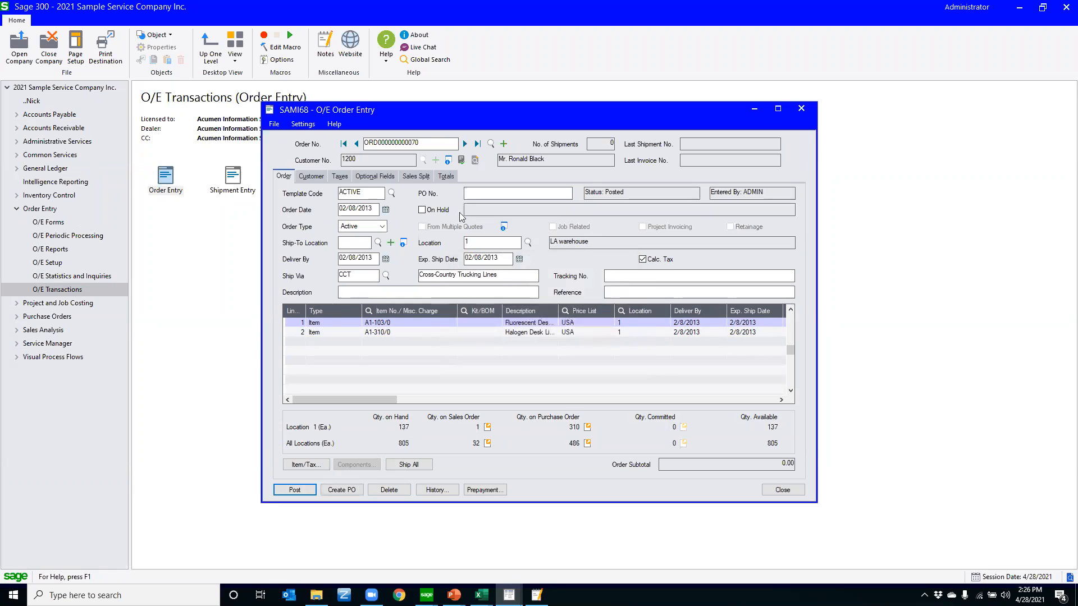
pyautogui.moveTo(404, 143); pyautogui.dragTo(427, 146)
pyautogui.click(801, 108)
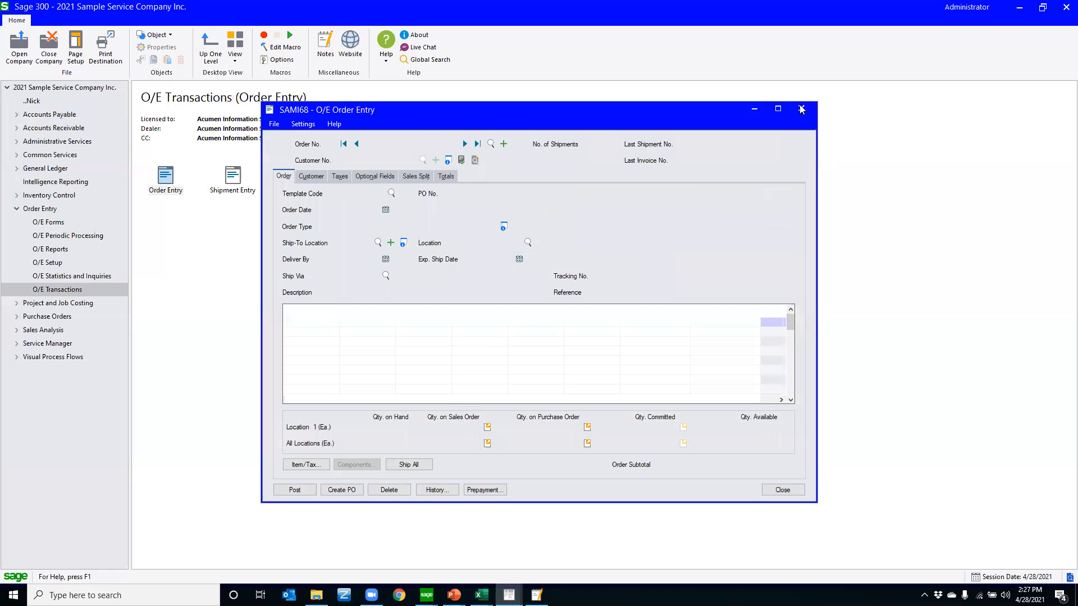
# Open the properties of the Order Entry icon in O/E Transactions
pyautogui.rightClick(166, 179)
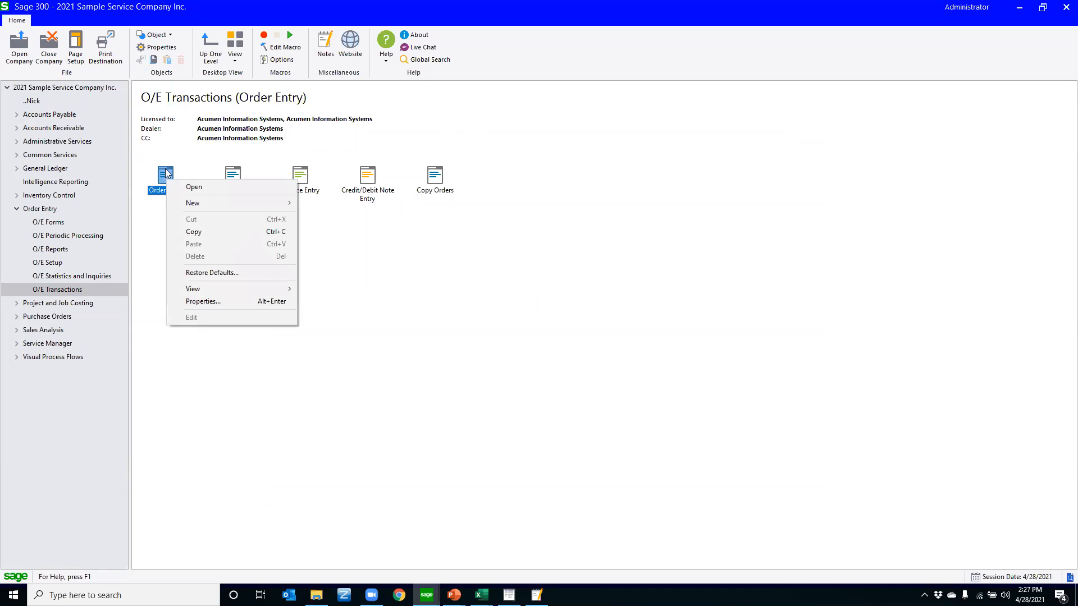
pyautogui.click(193, 301)
pyautogui.click(534, 307)
pyautogui.write('Nick')
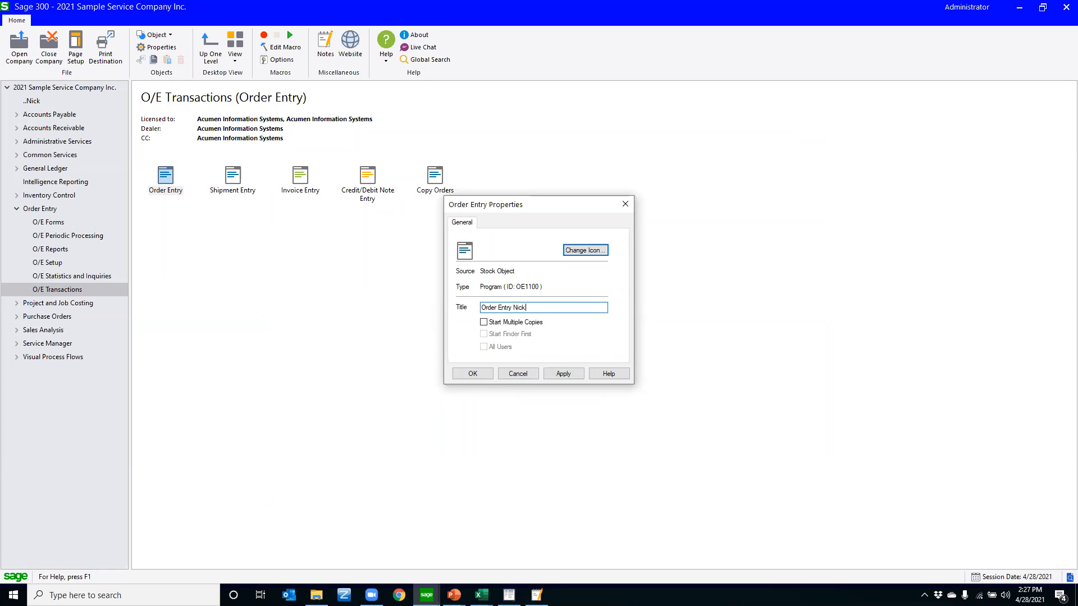
pyautogui.press('BackSpace')
pyautogui.press('BackSpace')
pyautogui.press('BackSpace')
# Enable Start Multiple Copies for the Order Entry icon and apply the properties
pyautogui.click(483, 322)
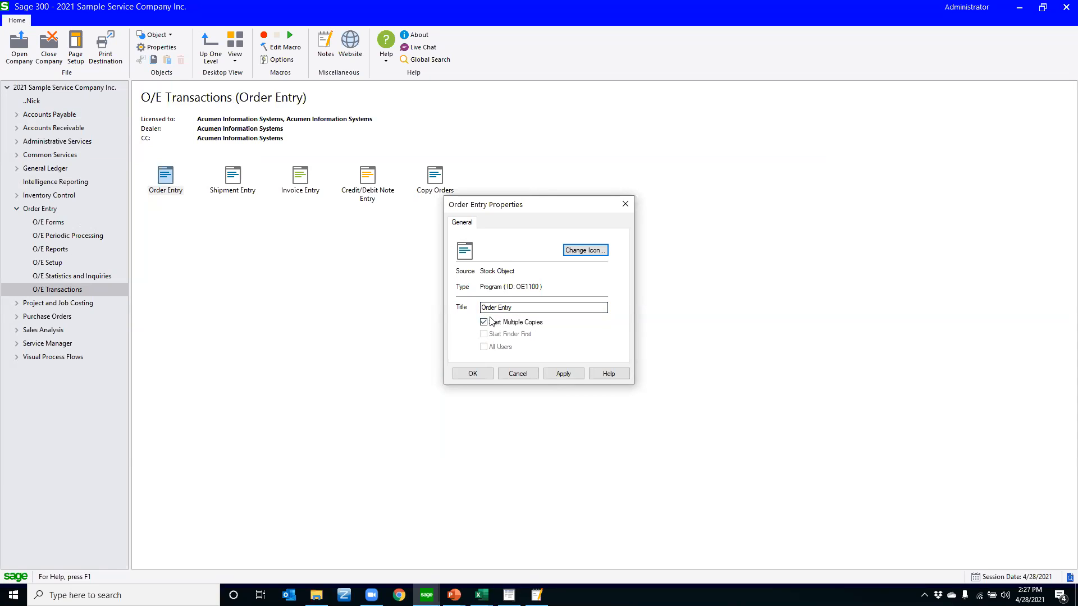
pyautogui.click(479, 374)
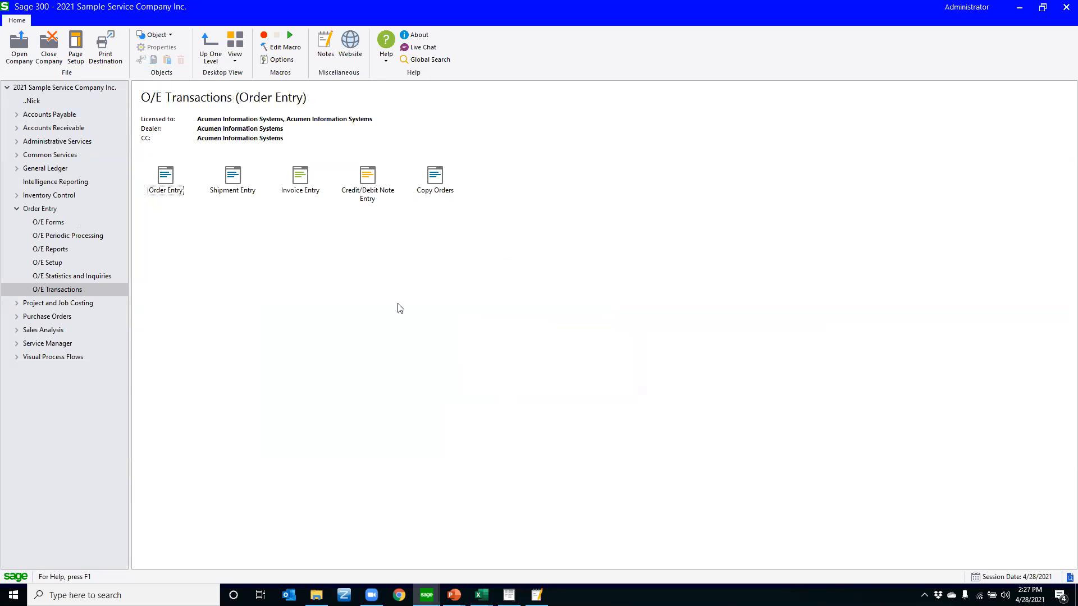
# Open Order Entry from O/E Transactions and load the last order on file
pyautogui.doubleClick(184, 178)
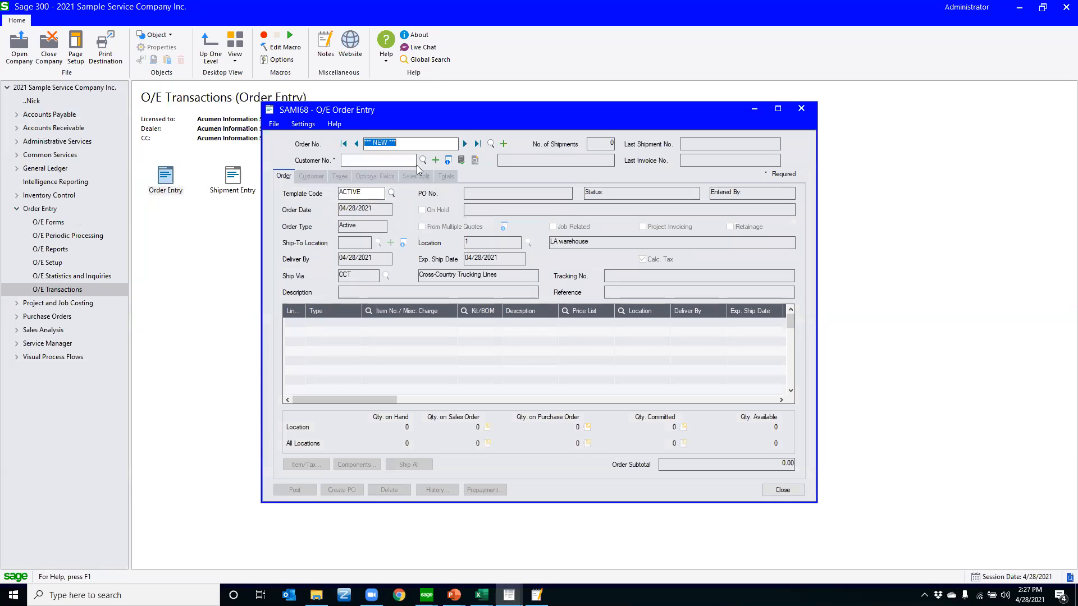
pyautogui.click(477, 144)
pyautogui.click(315, 340)
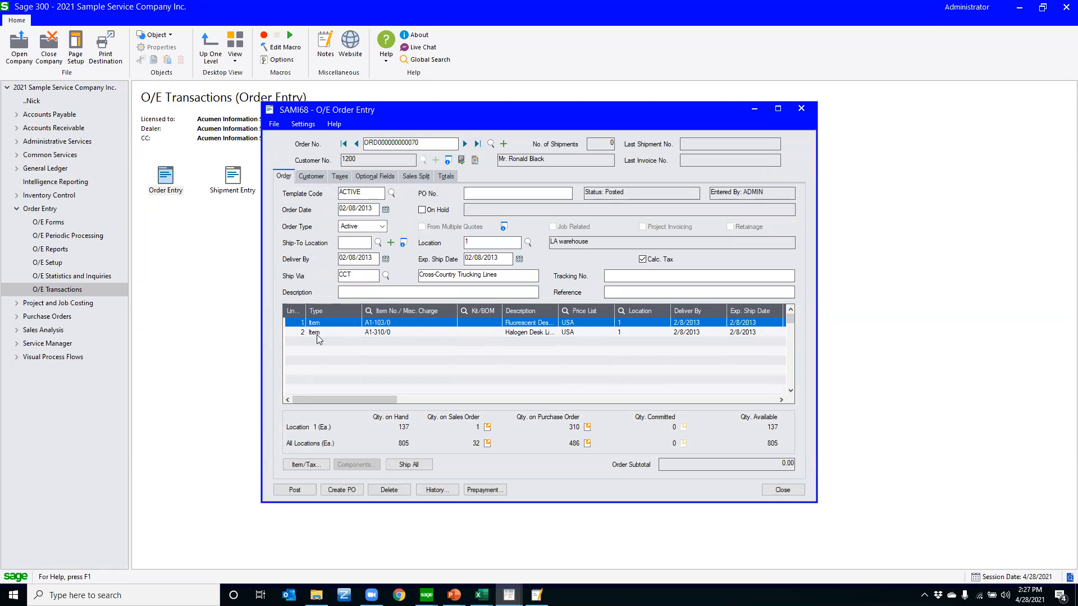
# Insert a third detail line below the Halogen Desk Light line, picking item A1-400/0 (Desk Note Book) from the item finder
pyautogui.click(316, 335)
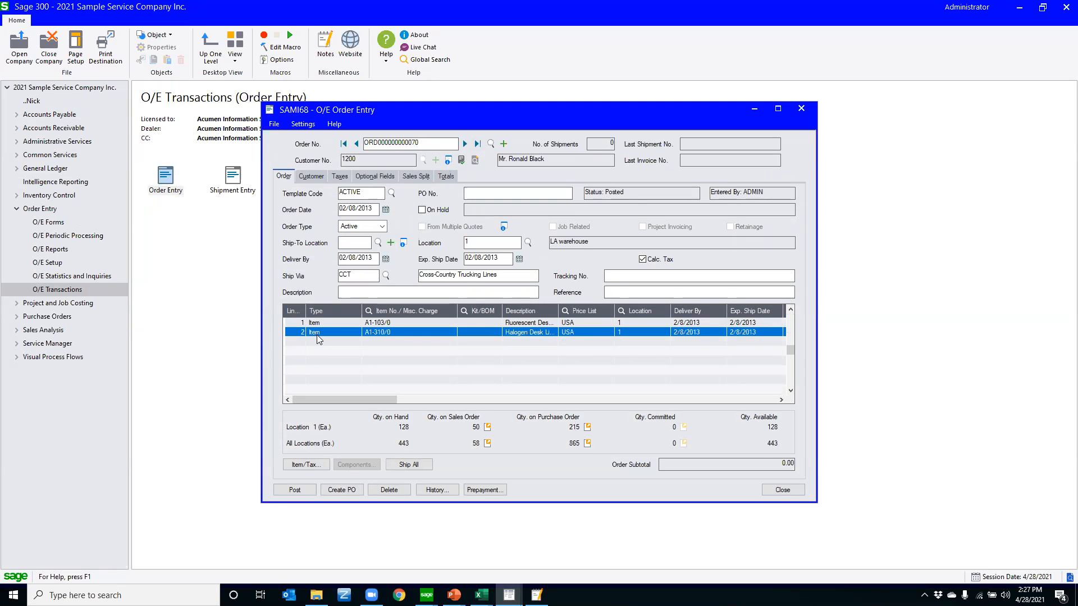
pyautogui.press('Insert')
pyautogui.press('Tab')
pyautogui.press('F5')
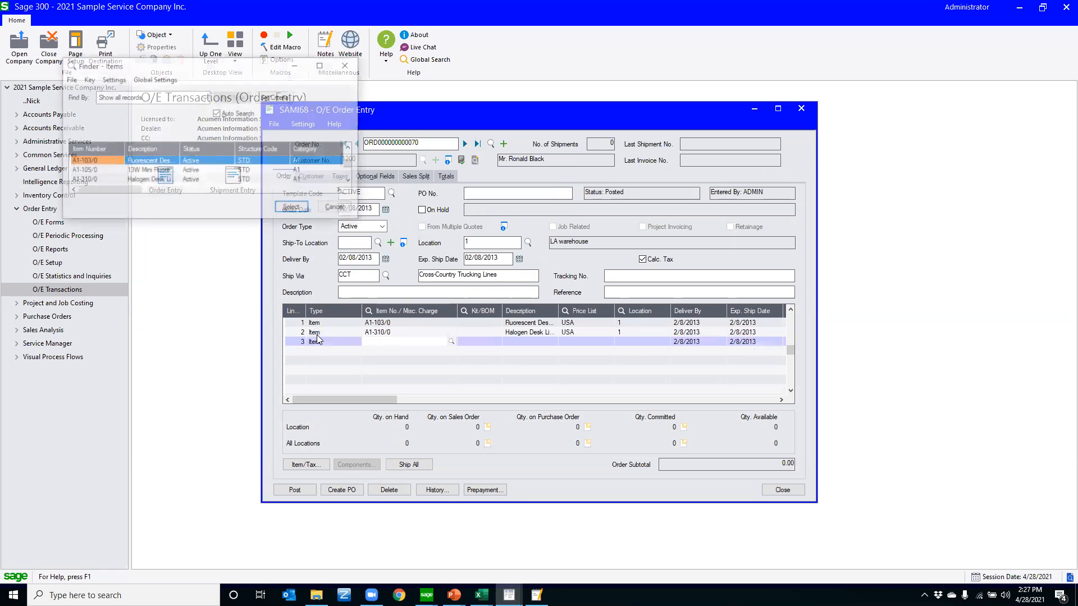
pyautogui.press('Down')
pyautogui.press('Return')
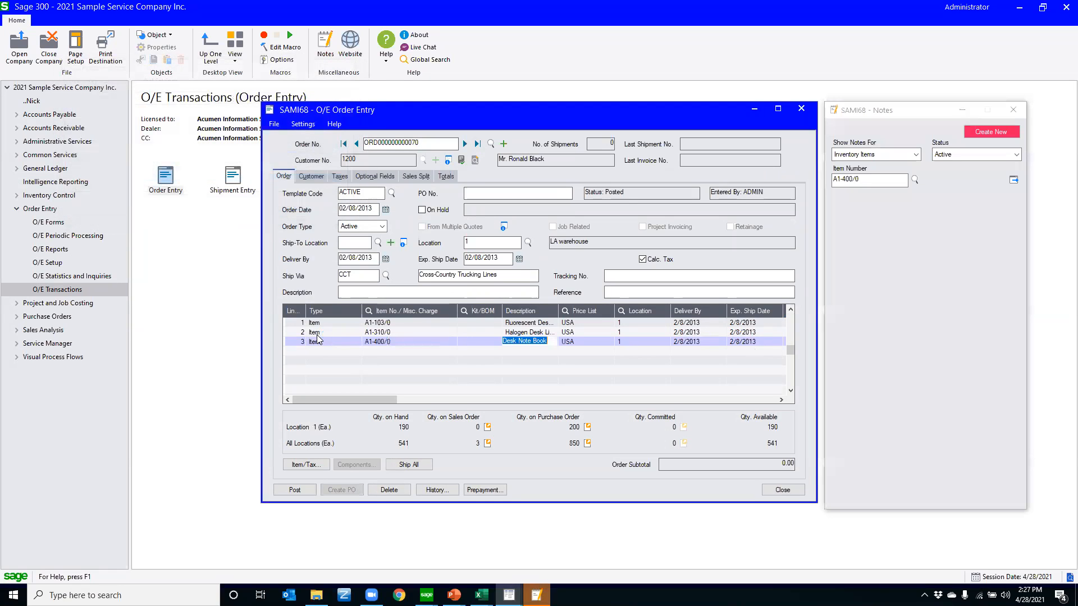
pyautogui.press('Tab')
pyautogui.press('Tab')
pyautogui.press('Tab')
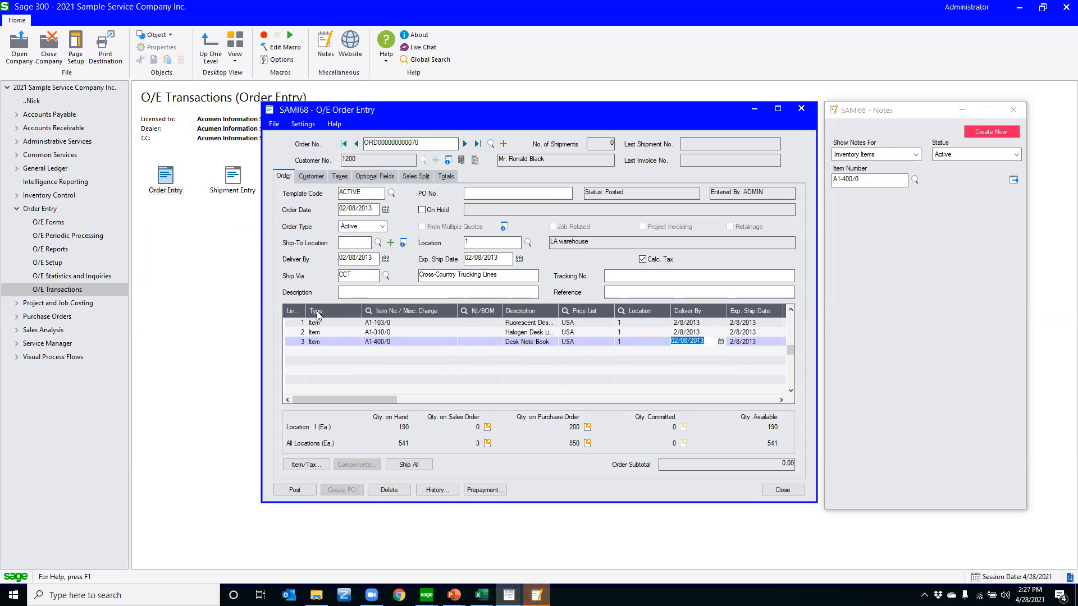
# Minimize the edited order, start a second copy of Order Entry and bring the new blank order window to the front
pyautogui.click(754, 113)
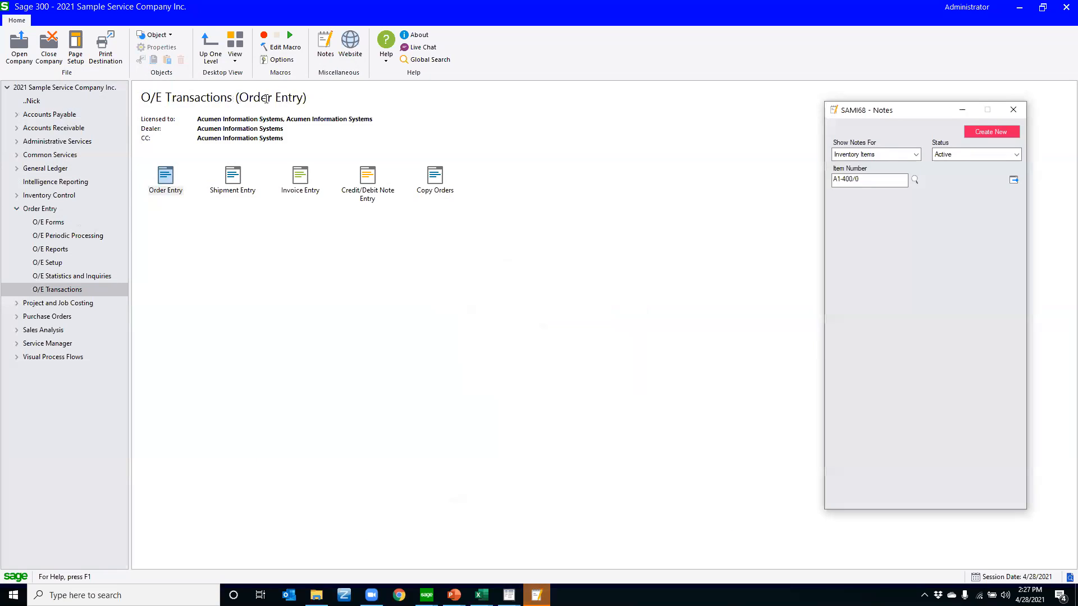
pyautogui.doubleClick(165, 178)
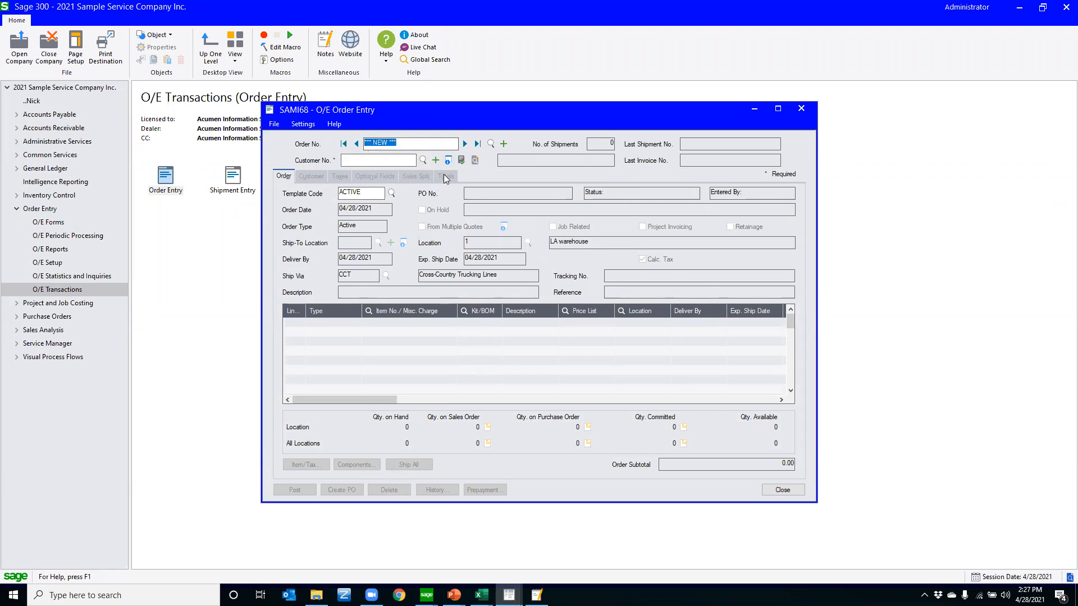
pyautogui.click(509, 594)
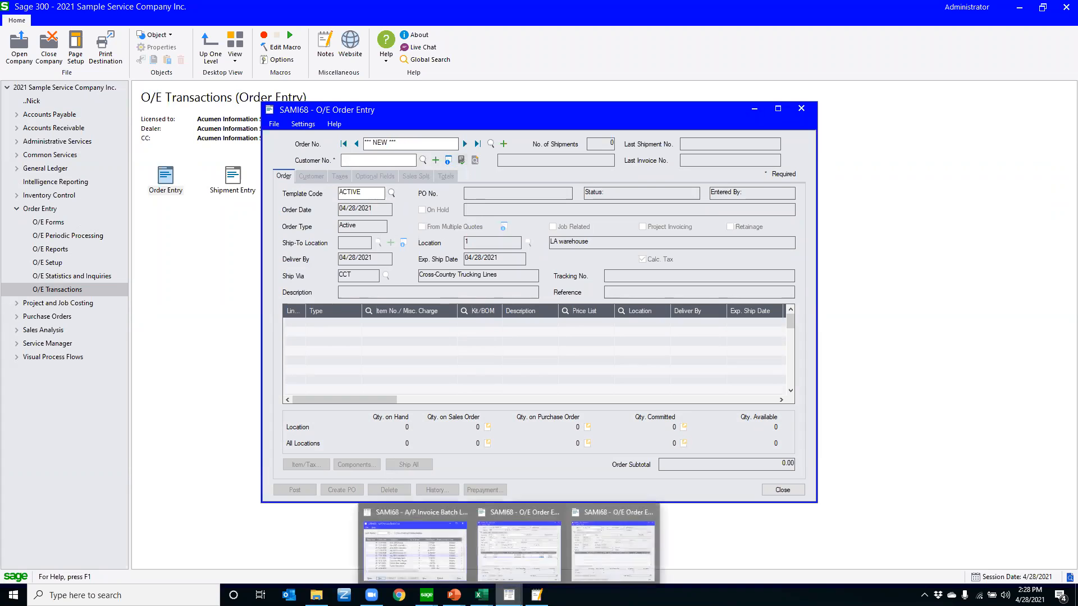
pyautogui.click(592, 545)
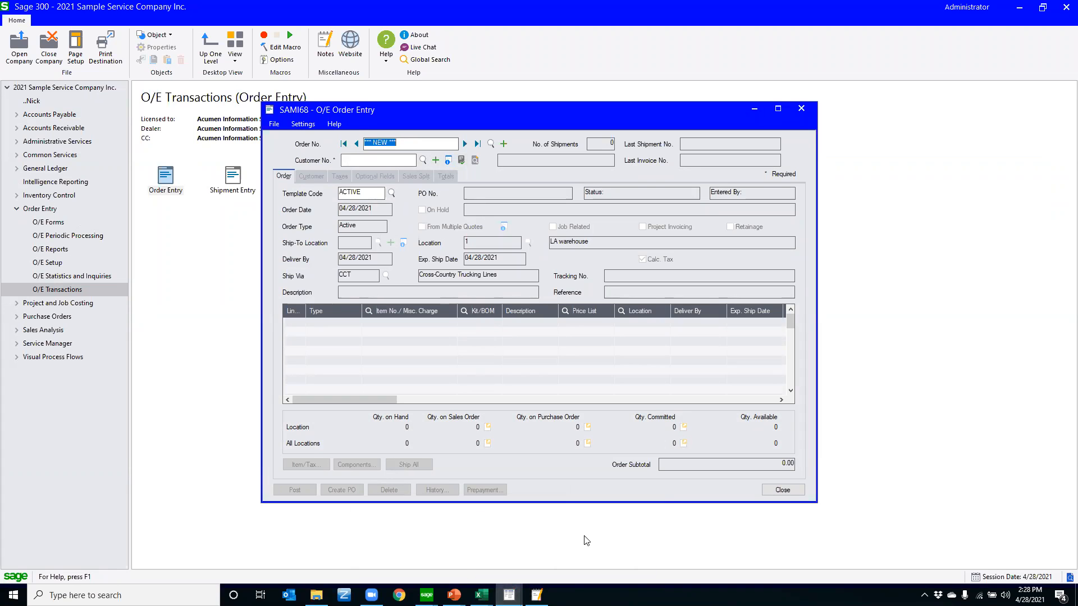
# Restore the minimized order and arrange the two Order Entry windows side by side
pyautogui.click(512, 593)
pyautogui.click(534, 531)
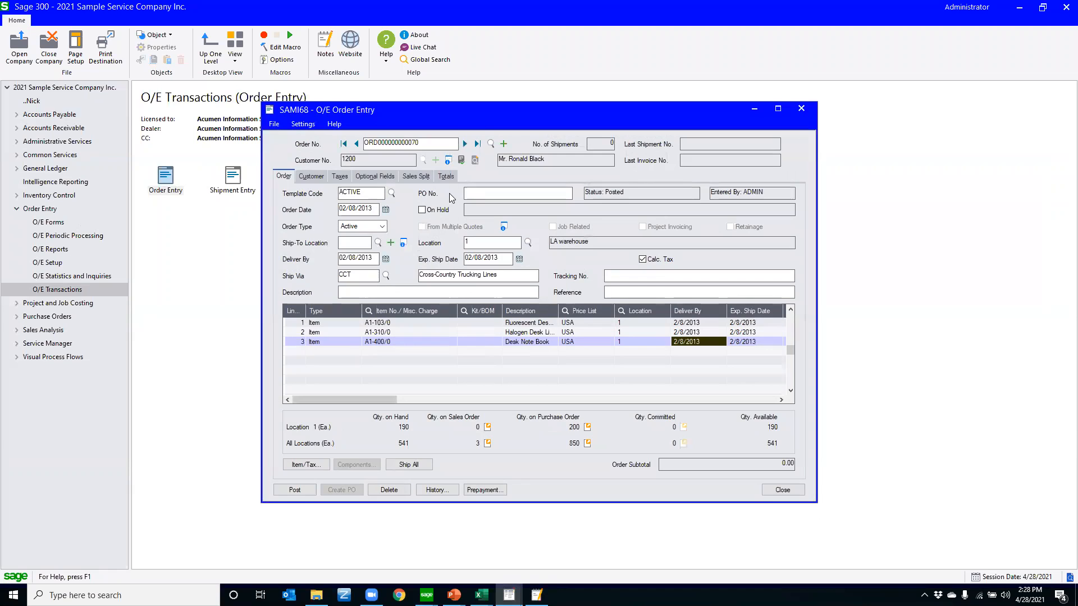
pyautogui.moveTo(449, 111); pyautogui.dragTo(744, 89)
pyautogui.click(451, 110)
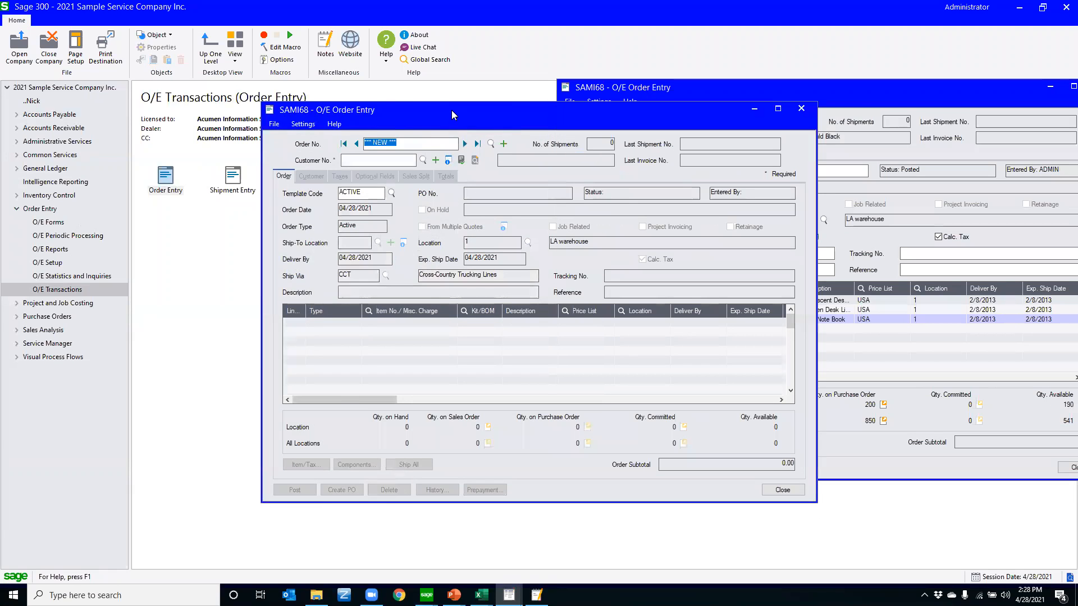
pyautogui.moveTo(451, 110); pyautogui.dragTo(195, 82)
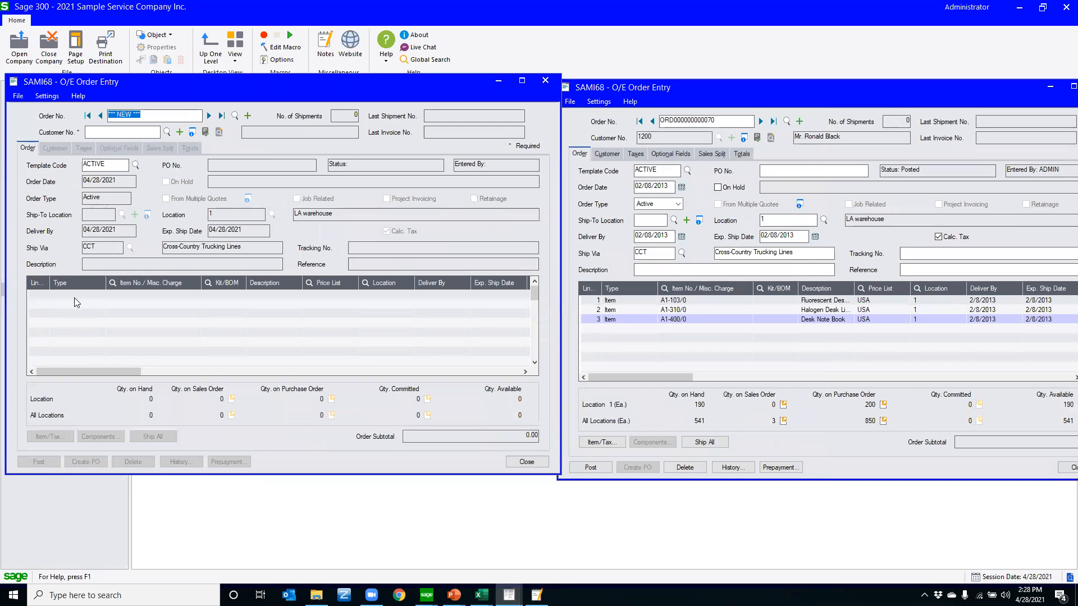
# In the blank Order Entry window, enlarge the order finder and load the existing order dated 06/30/2020
pyautogui.click(236, 117)
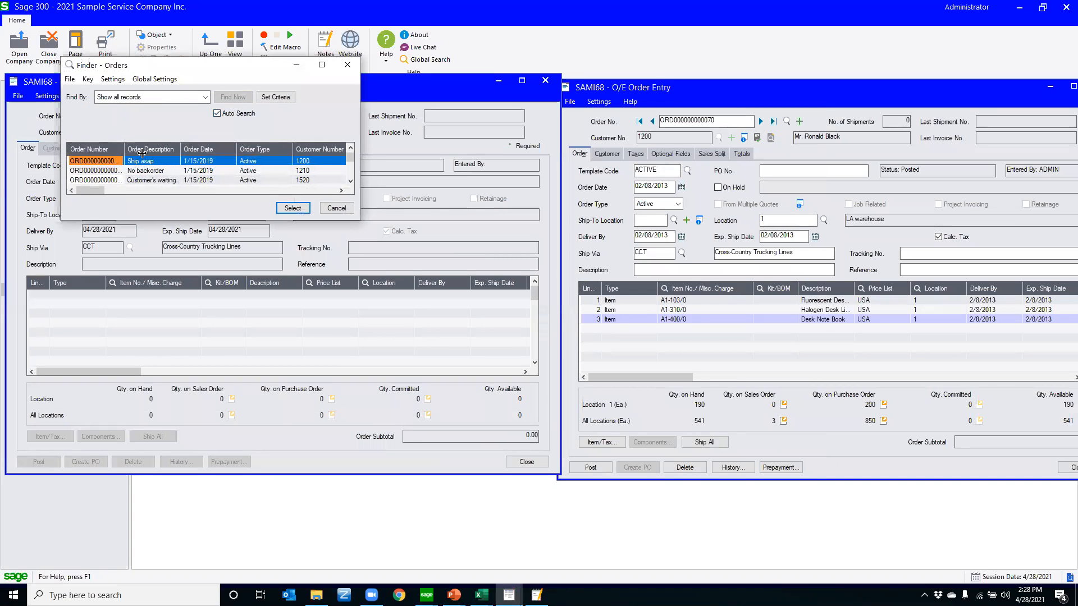
pyautogui.doubleClick(254, 222)
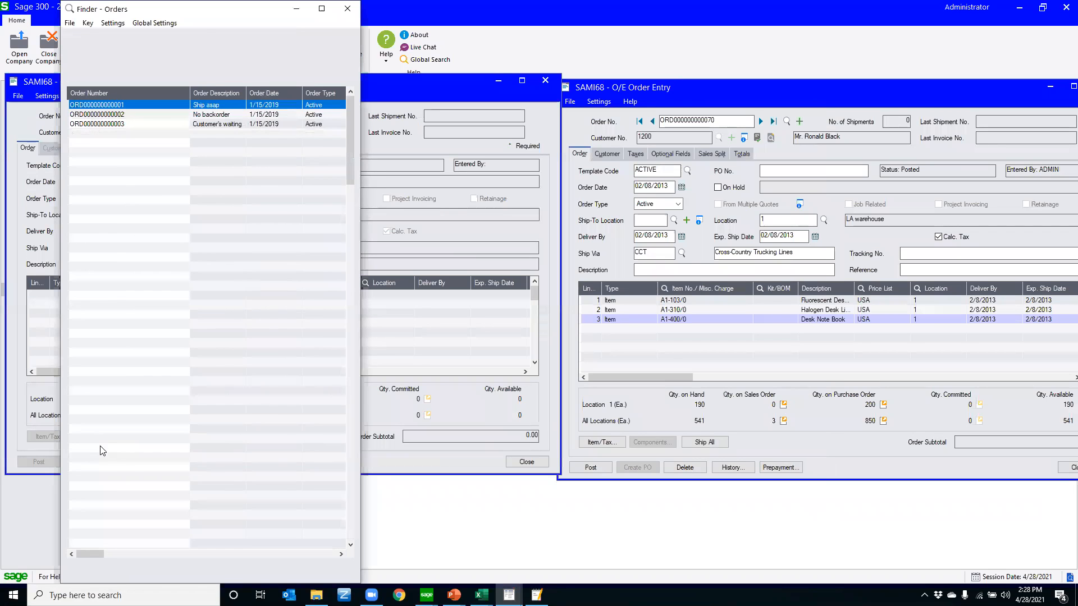
pyautogui.click(92, 528)
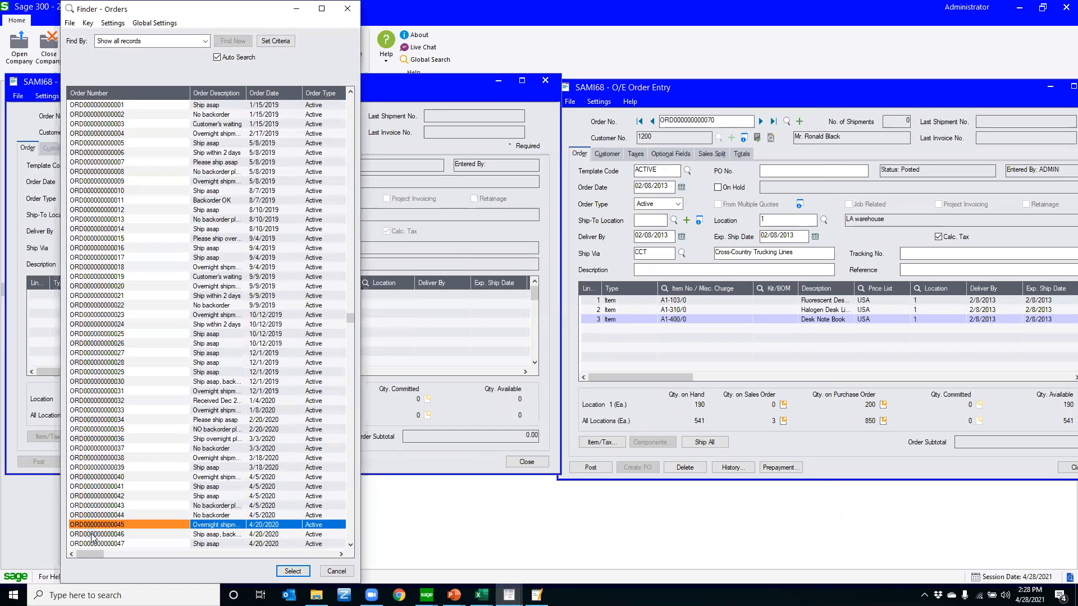
pyautogui.press('pagedown')
pyautogui.press('Up')
pyautogui.press('Up')
pyautogui.press('Return')
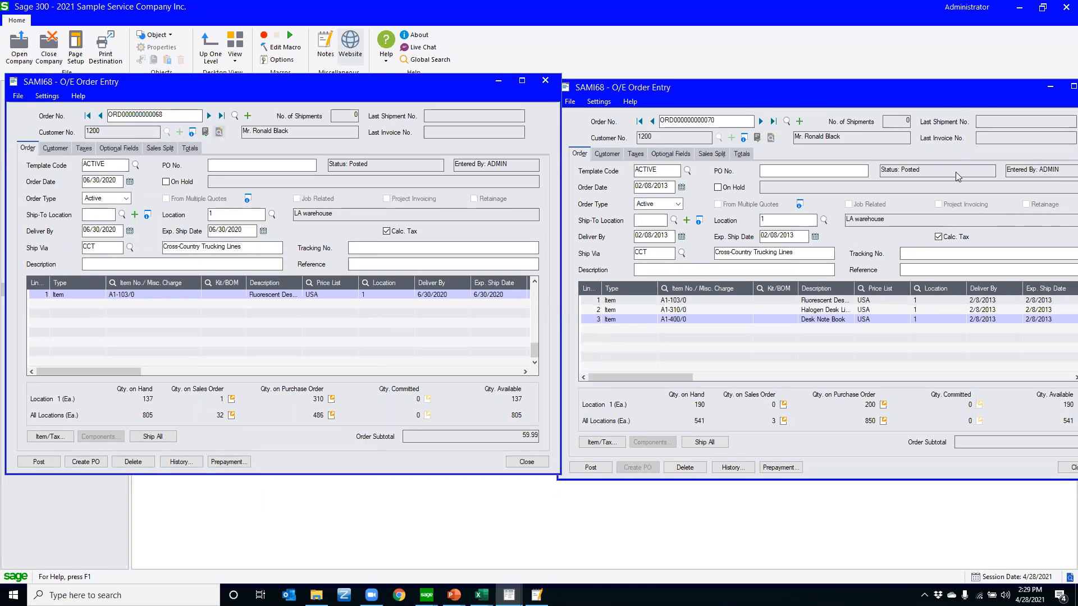
# Close the order with the added item line without posting it, and close the second Order Entry copy
pyautogui.moveTo(1017, 96); pyautogui.dragTo(943, 99)
pyautogui.click(1027, 87)
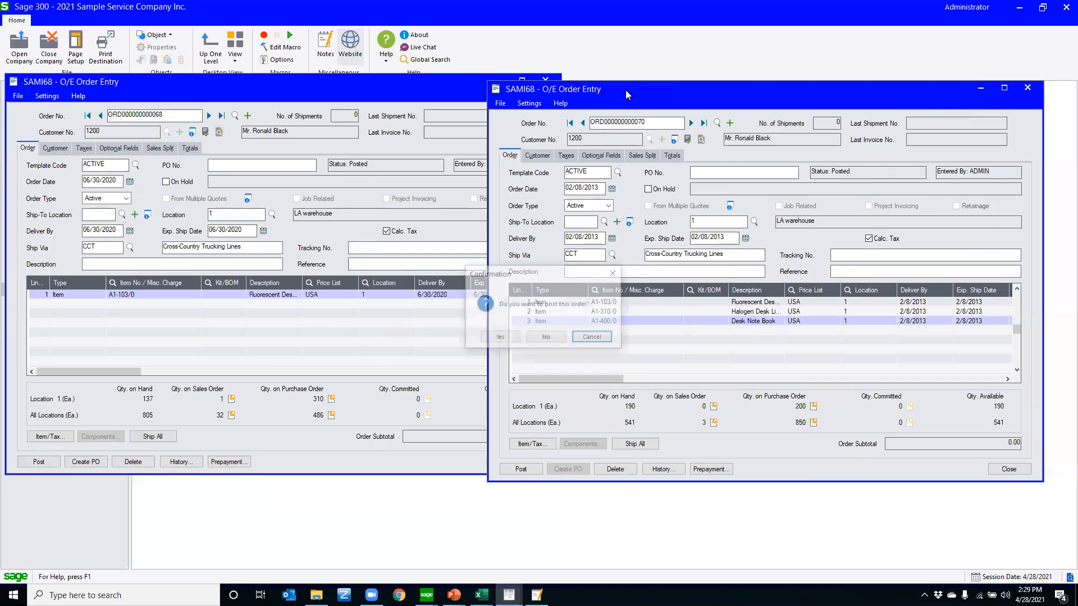
pyautogui.click(546, 337)
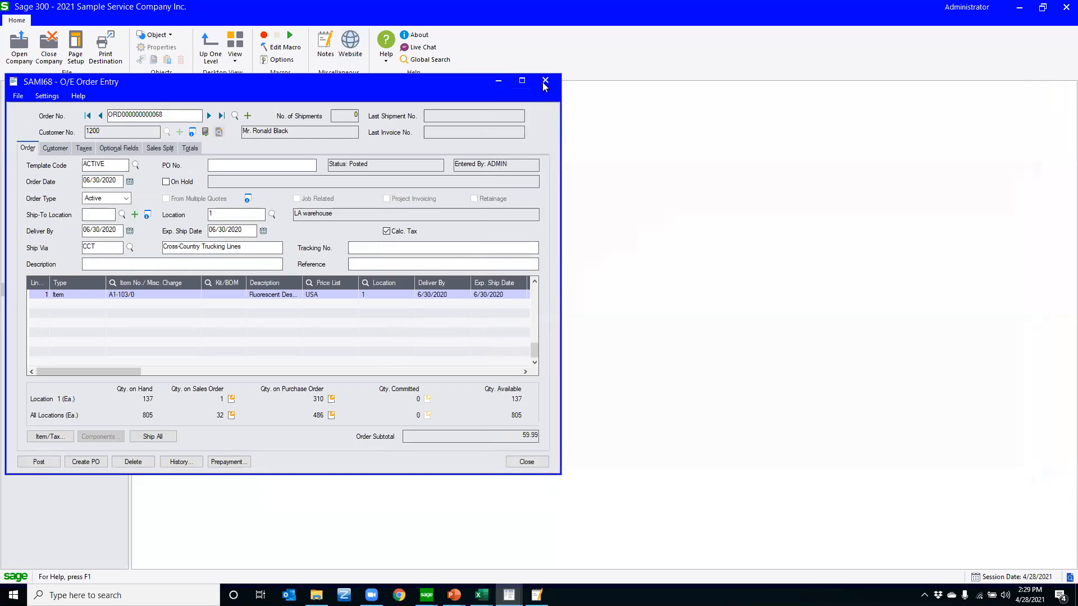
pyautogui.click(545, 79)
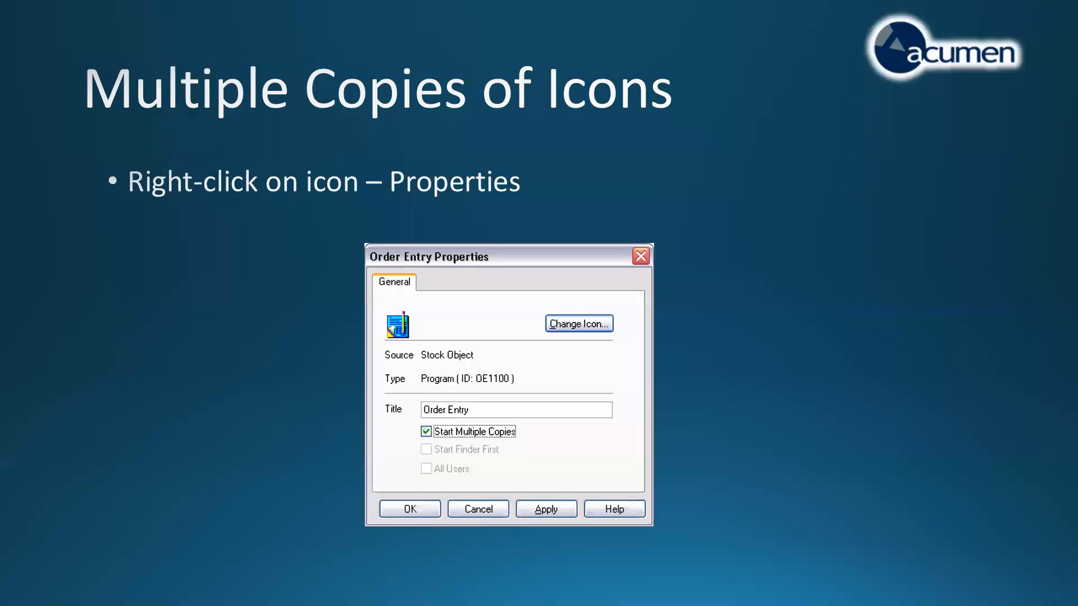
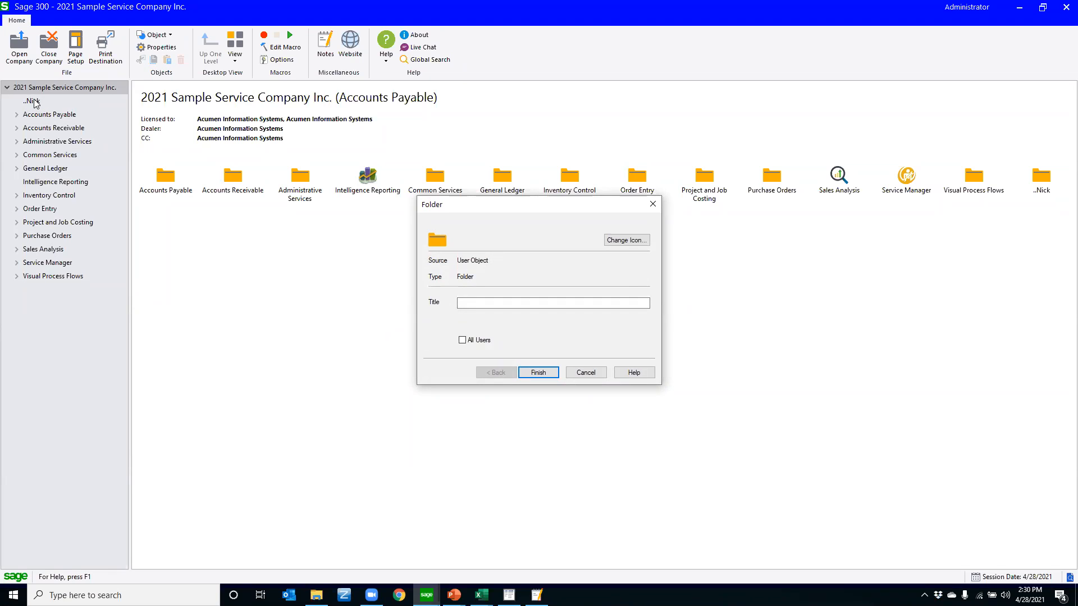
# Create a subfolder titled Custom Sage Reports inside the personal desktop folder, leaving it unshared with all users
pyautogui.click(586, 372)
pyautogui.click(29, 101)
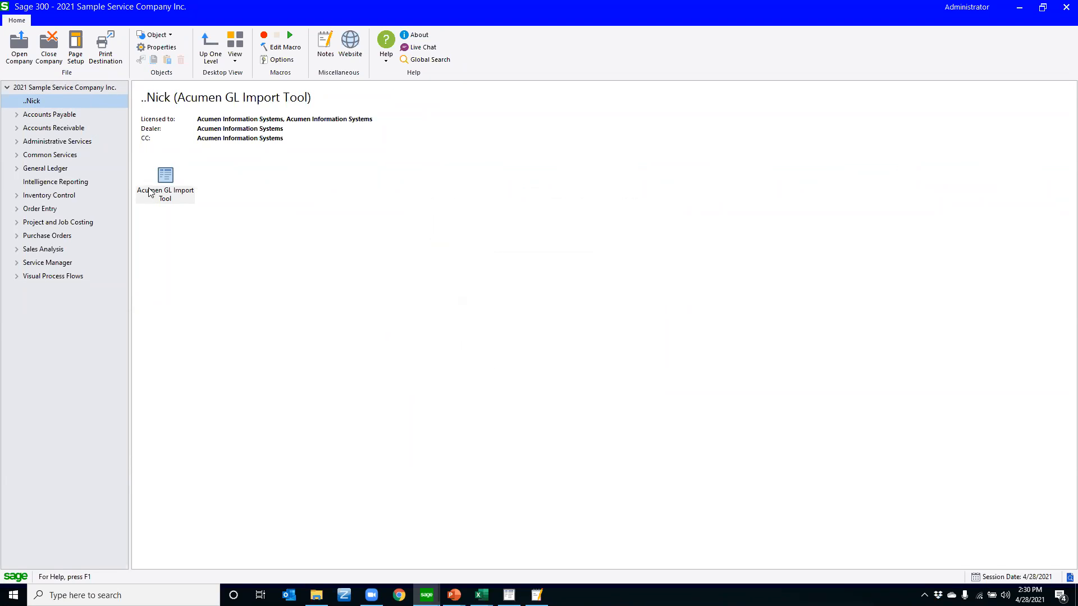
pyautogui.rightClick(272, 276)
pyautogui.moveTo(289, 284)
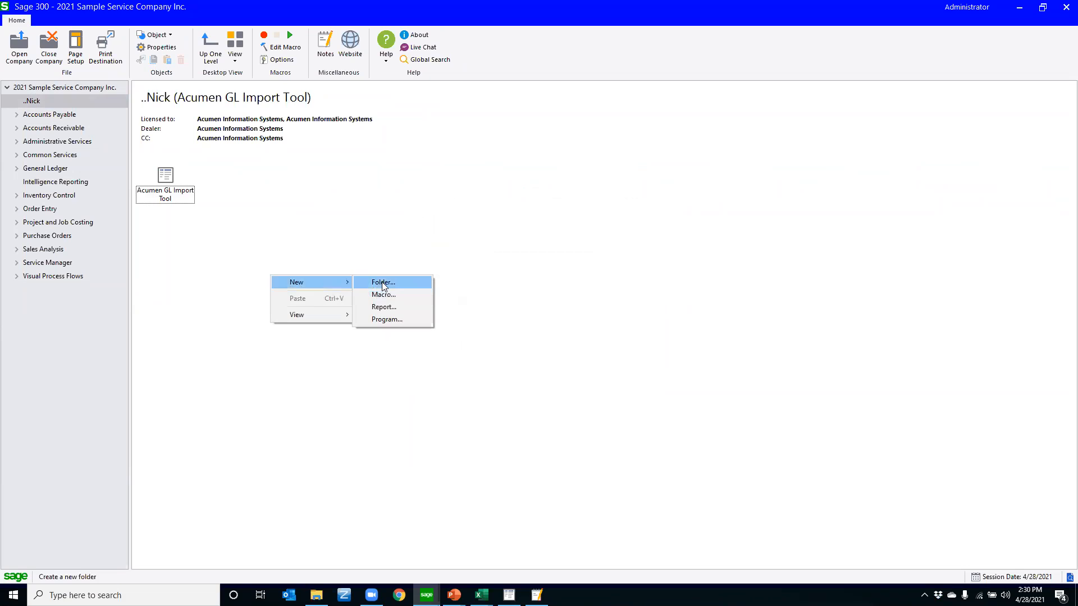
pyautogui.click(381, 281)
pyautogui.click(462, 303)
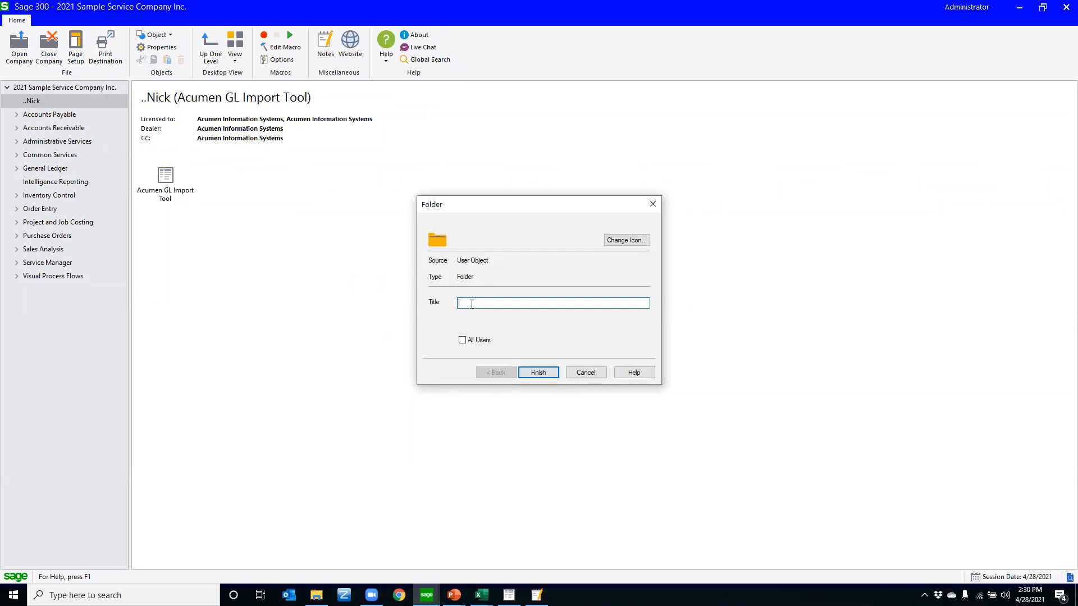
pyautogui.write('Custom Sage Reports')
pyautogui.click(462, 341)
pyautogui.click(462, 340)
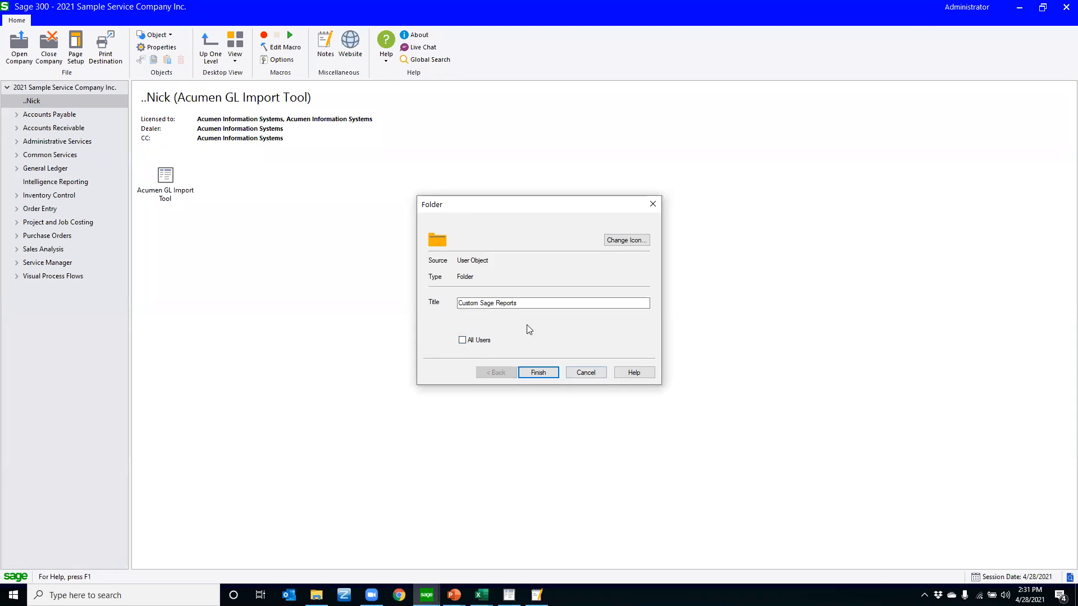
pyautogui.click(544, 374)
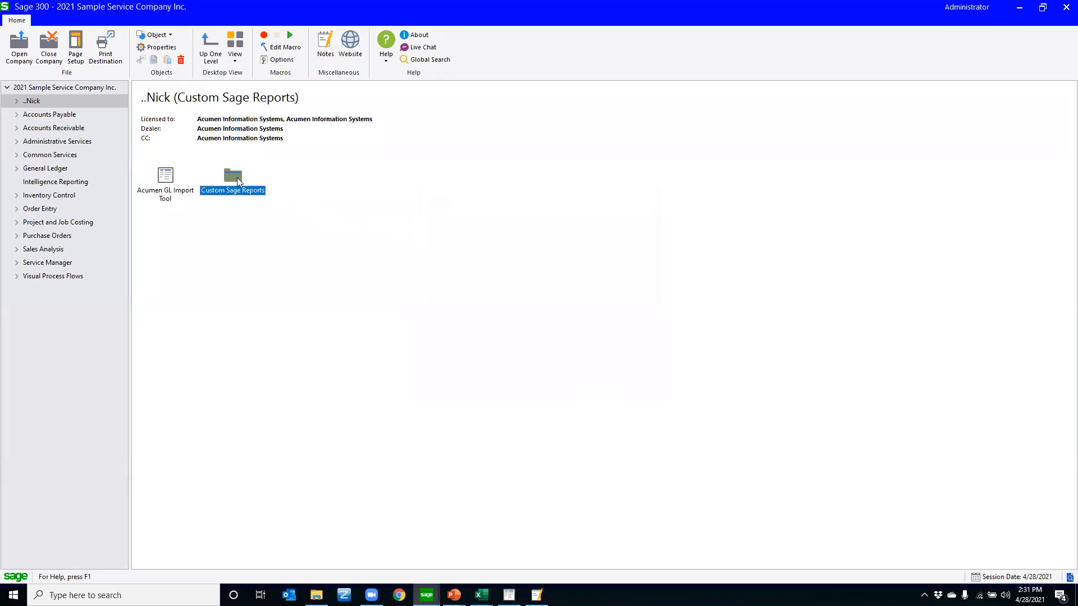
# In the Custom Sage Reports folder, try to add a report object titled Customer AR Aging Report
pyautogui.doubleClick(235, 179)
pyautogui.rightClick(264, 221)
pyautogui.moveTo(344, 229)
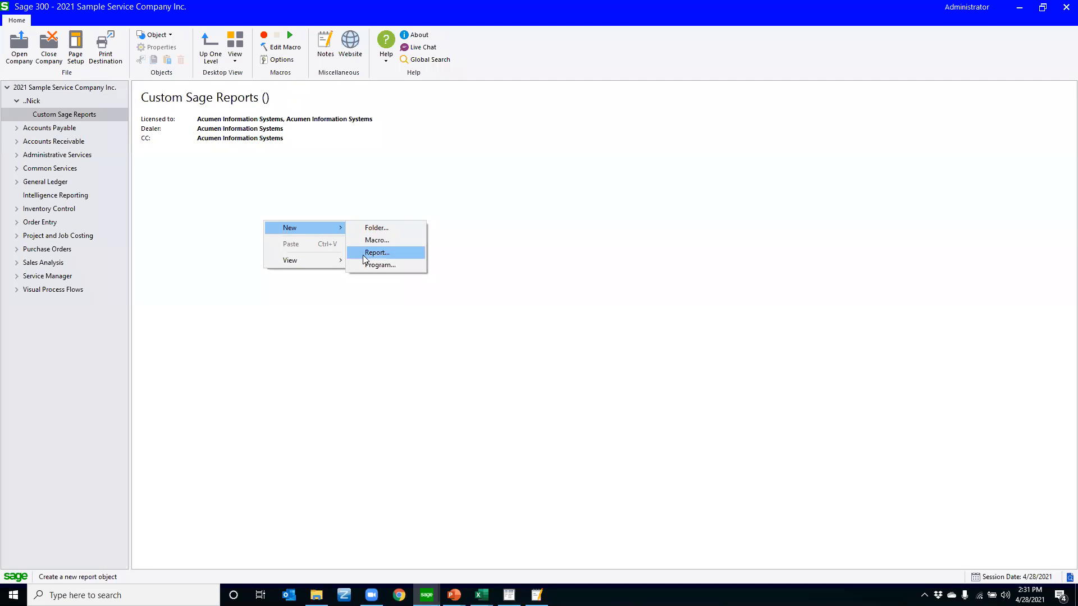
pyautogui.click(378, 253)
pyautogui.click(469, 304)
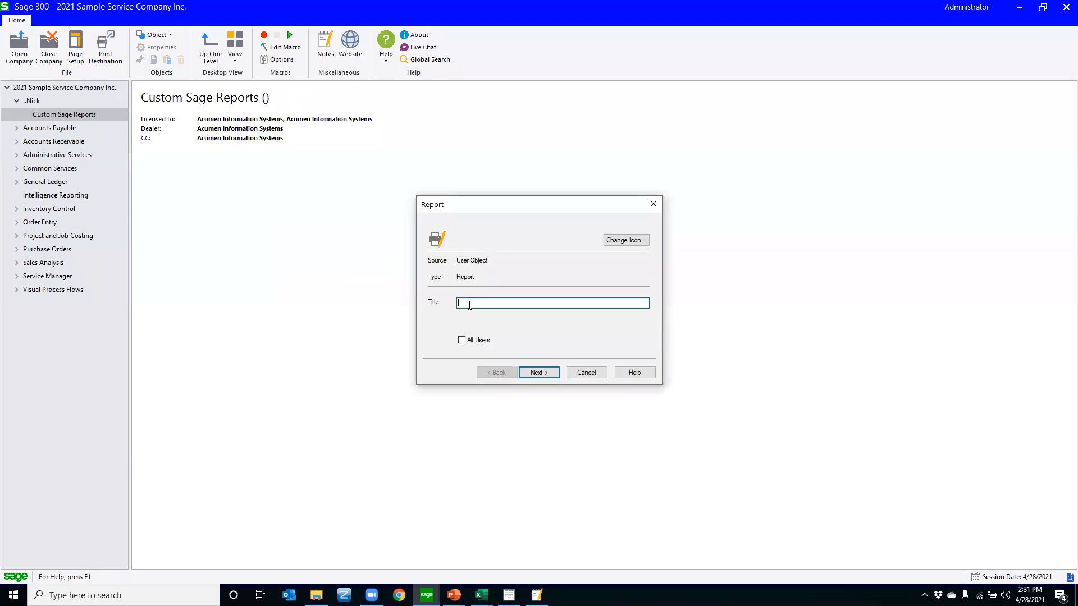
pyautogui.write('Customer AR Aging REport')
pyautogui.click(531, 370)
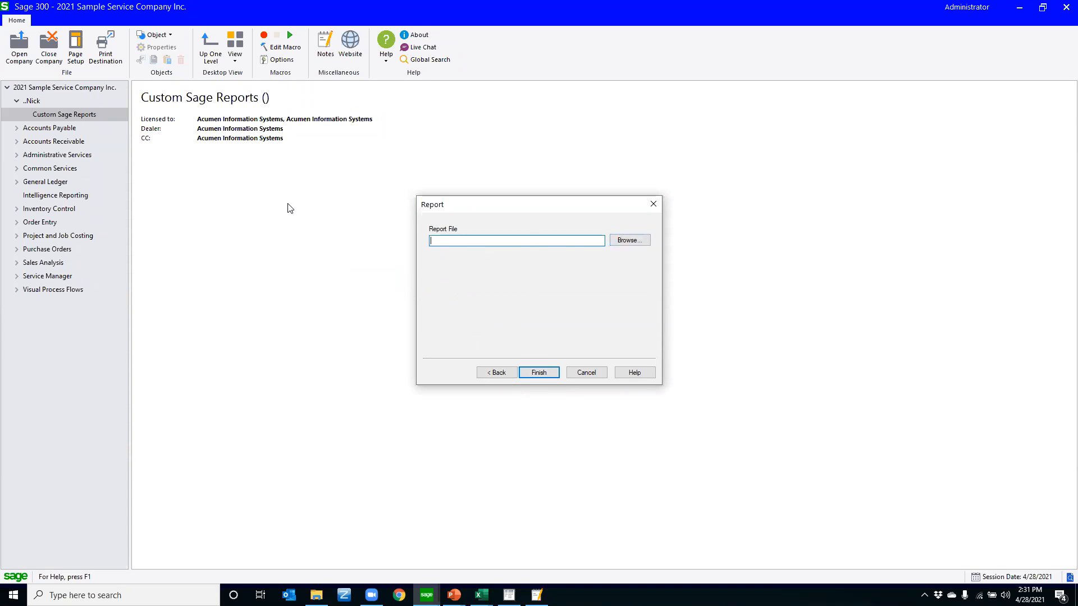
pyautogui.click(587, 372)
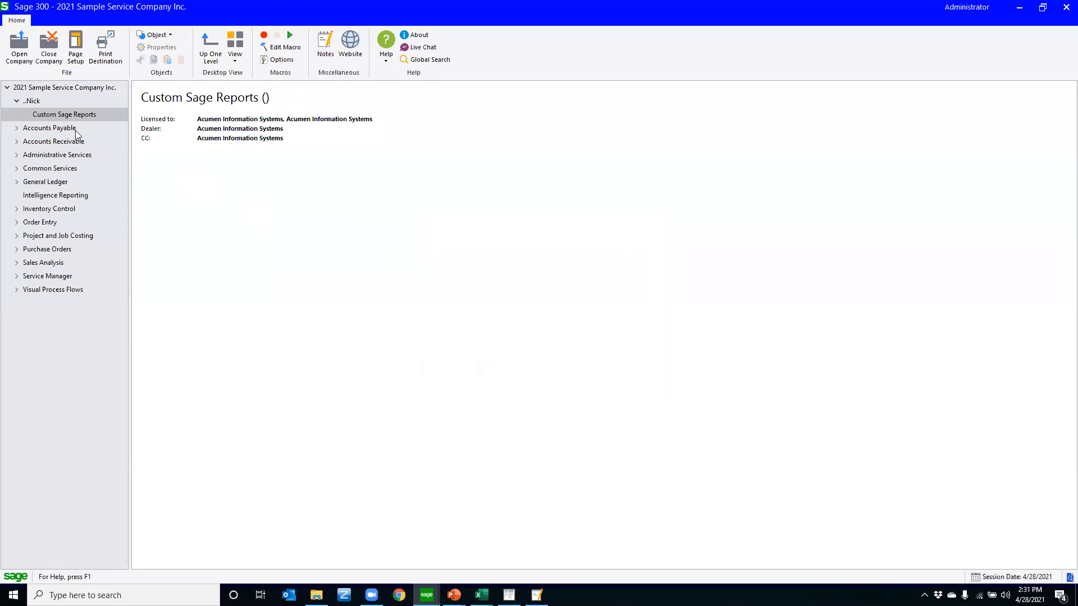
# Examine the properties of the Acumen GL Import Tool object in the personal folder, including its program command path
pyautogui.click(35, 100)
pyautogui.click(191, 261)
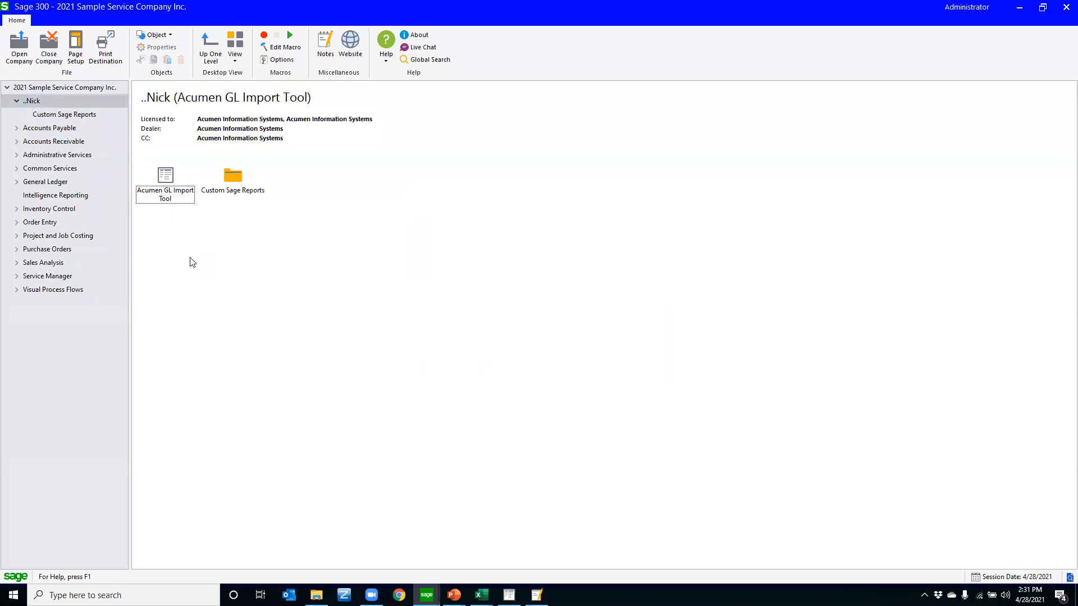
pyautogui.rightClick(170, 189)
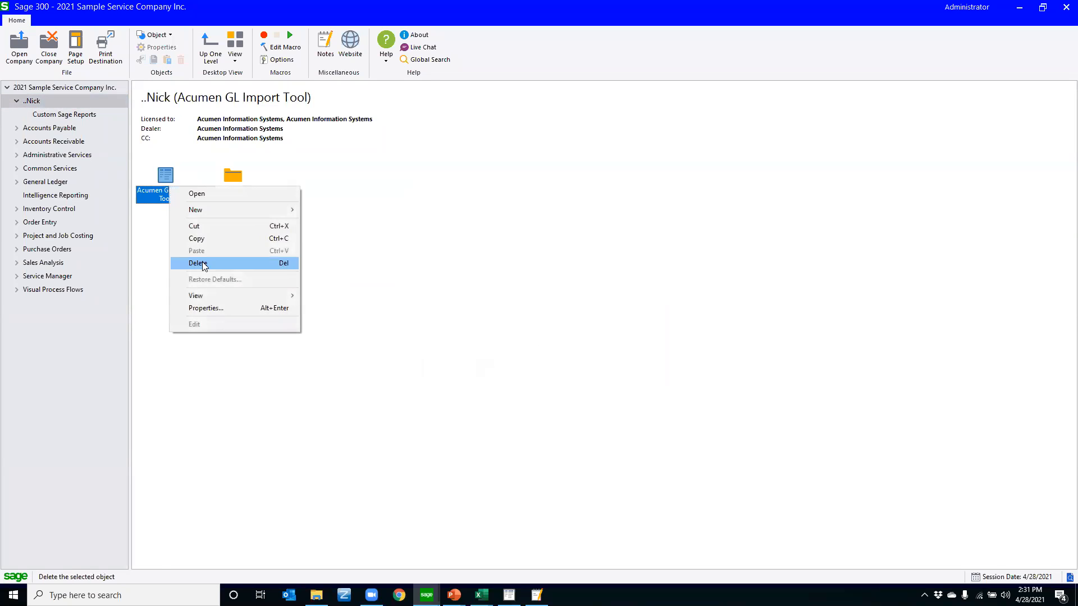
pyautogui.click(219, 309)
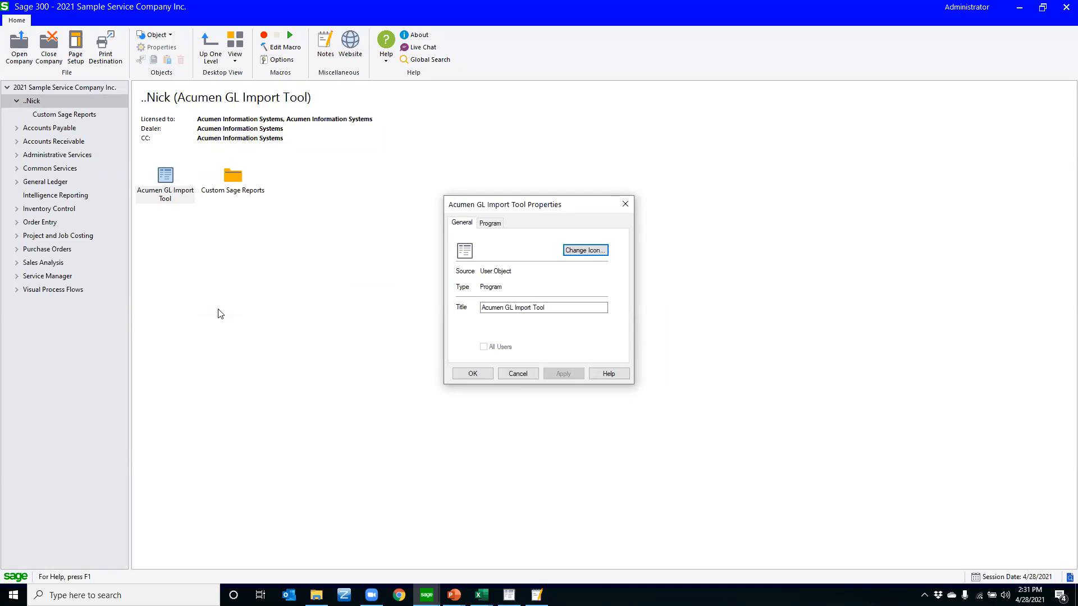
pyautogui.click(487, 224)
pyautogui.moveTo(464, 251); pyautogui.dragTo(559, 259)
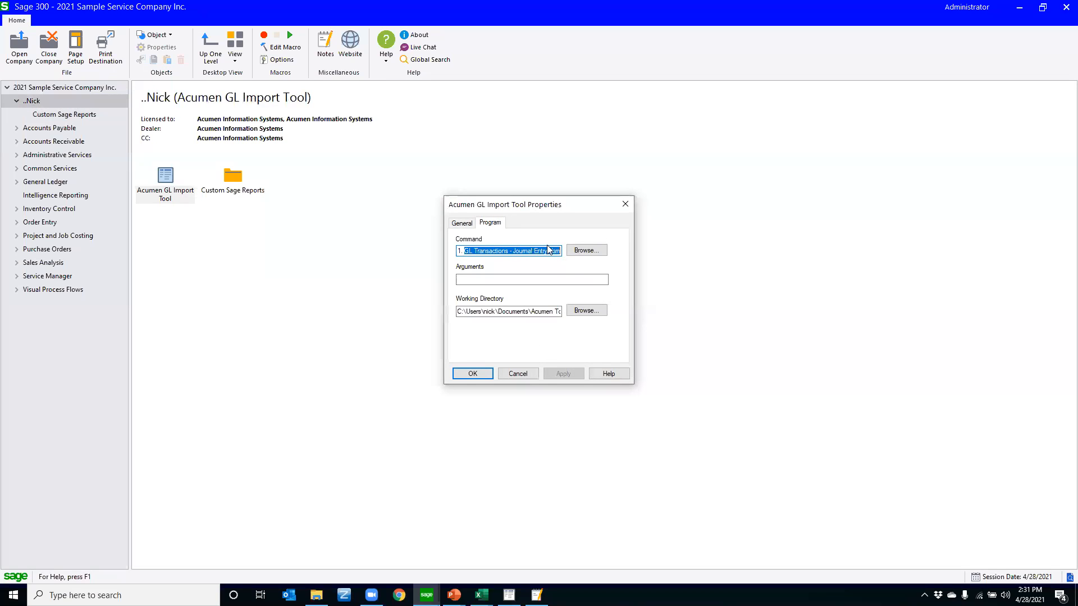
pyautogui.click(459, 223)
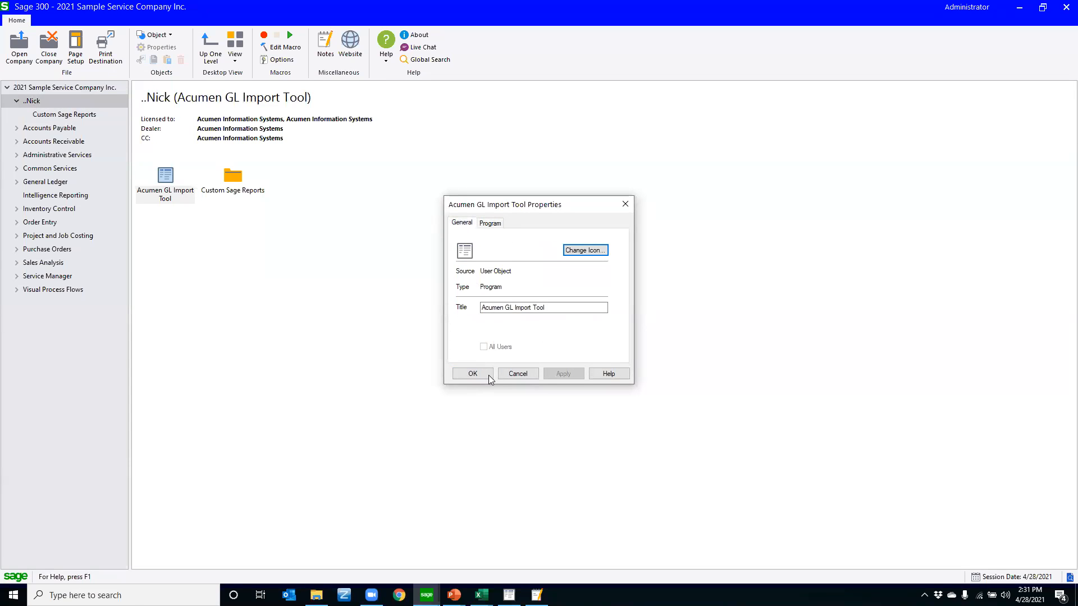
pyautogui.click(505, 374)
# Launch the Acumen GL Import Tool workbook in Excel to view it, and close it again
pyautogui.doubleClick(164, 183)
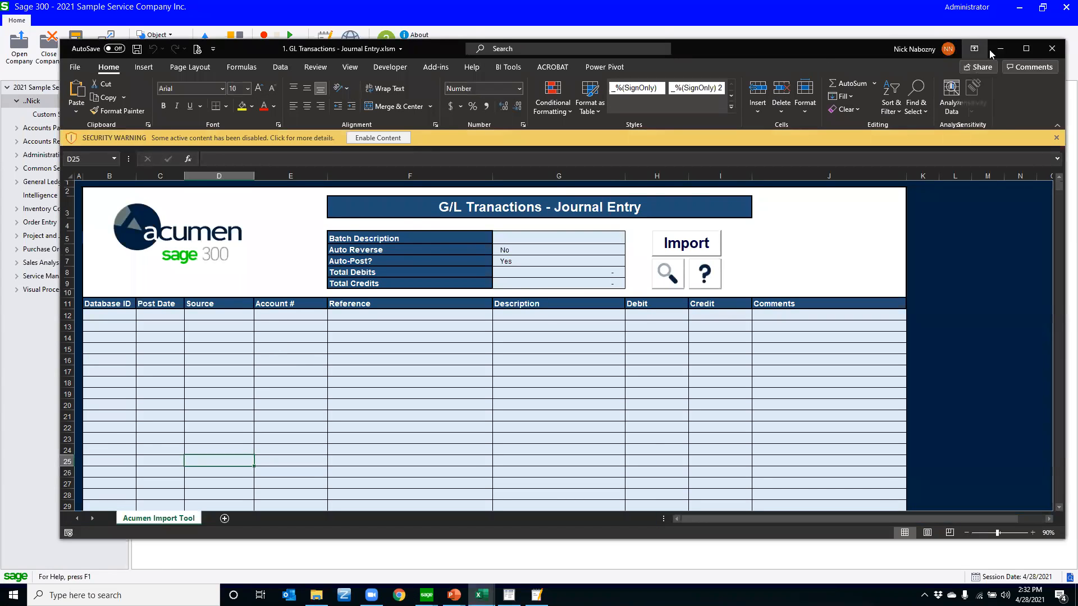
pyautogui.click(1052, 49)
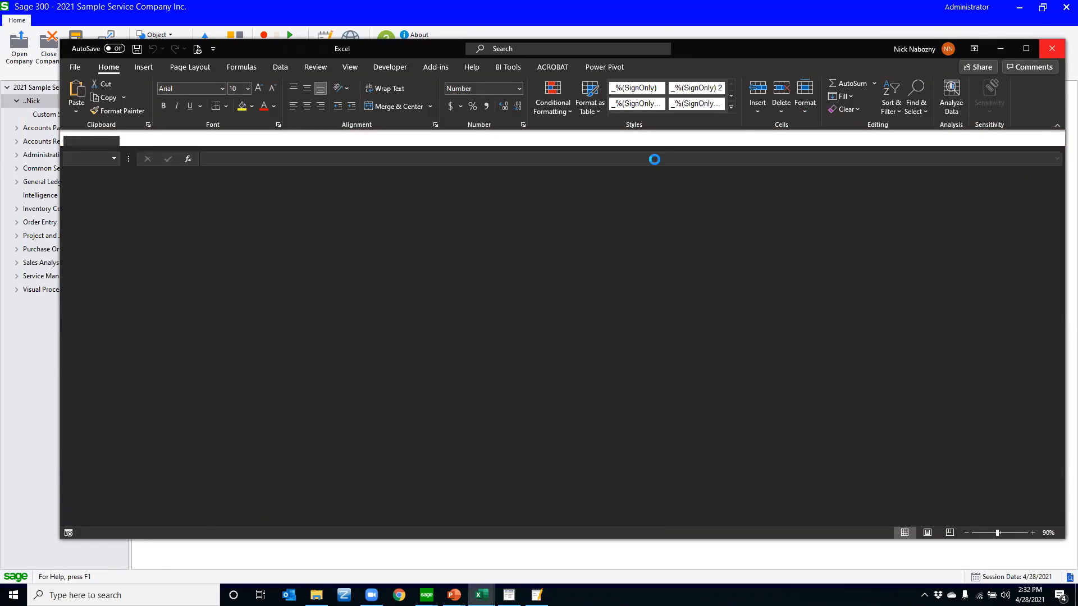
pyautogui.click(1002, 48)
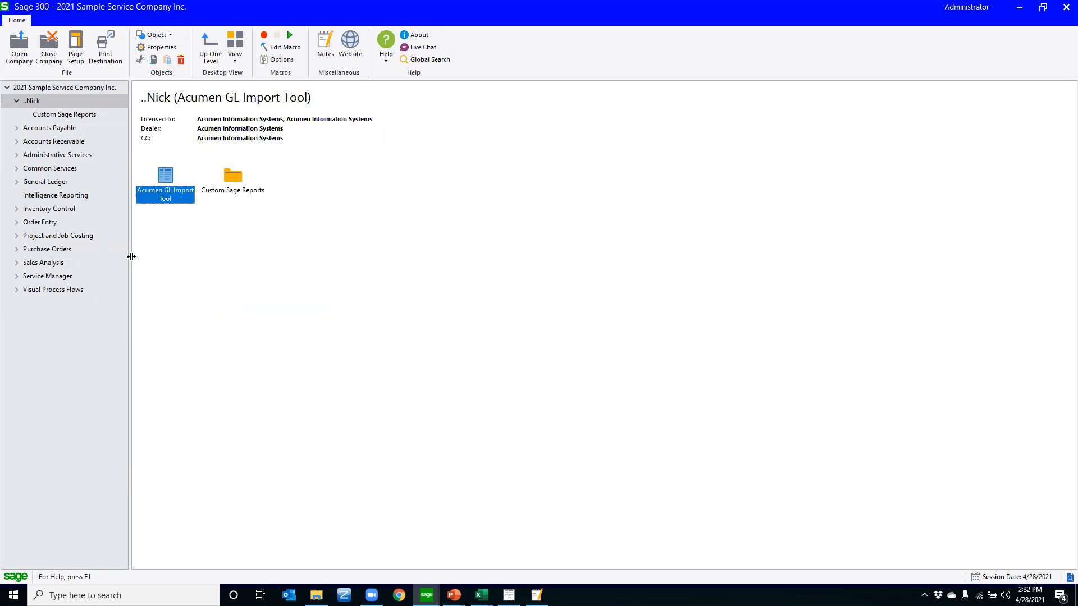
# Change the icon of the Acumen GL Import Tool object to the second bar chart icon in A4WICON.DLL
pyautogui.rightClick(162, 180)
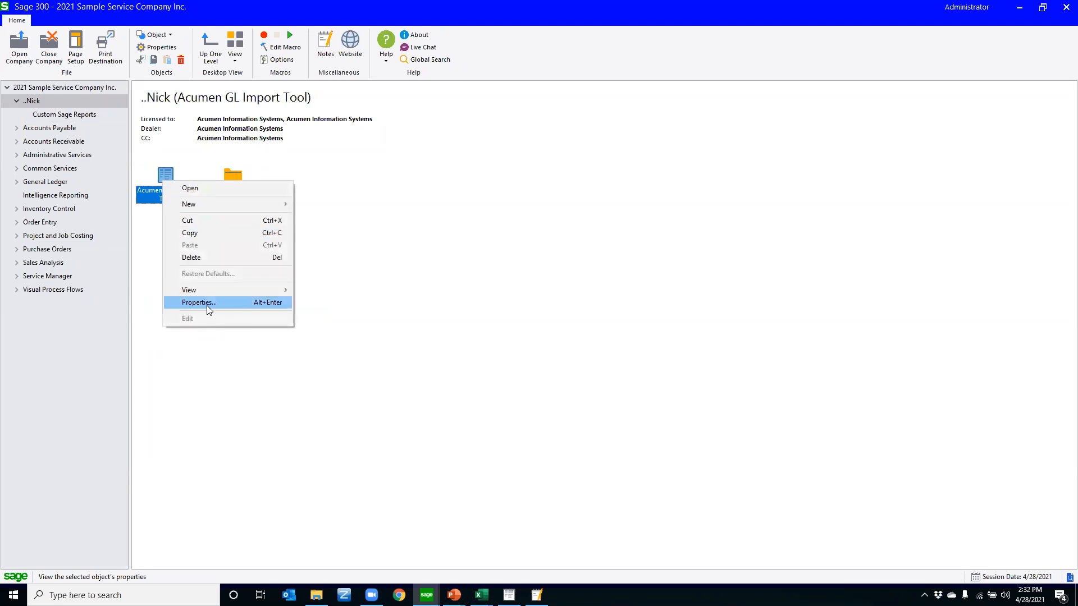
pyautogui.click(207, 306)
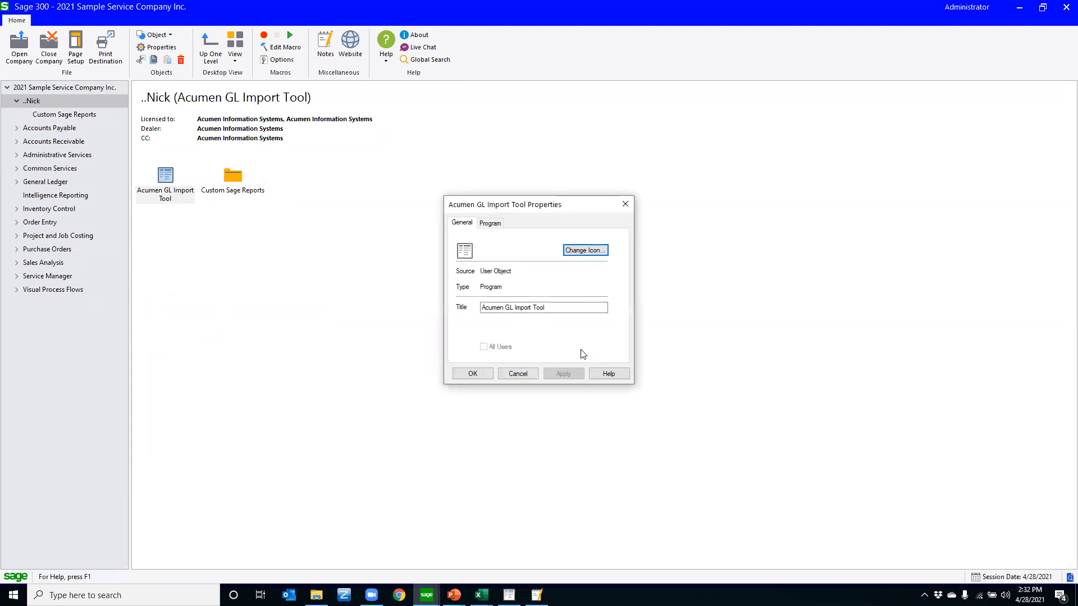
pyautogui.moveTo(560, 307); pyautogui.dragTo(516, 309)
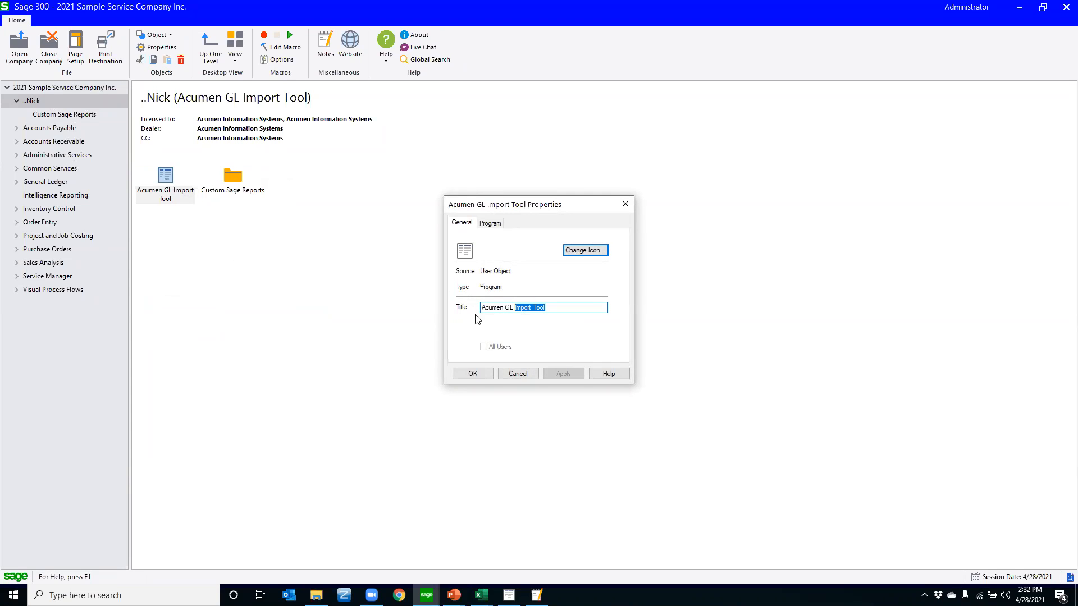
pyautogui.click(585, 251)
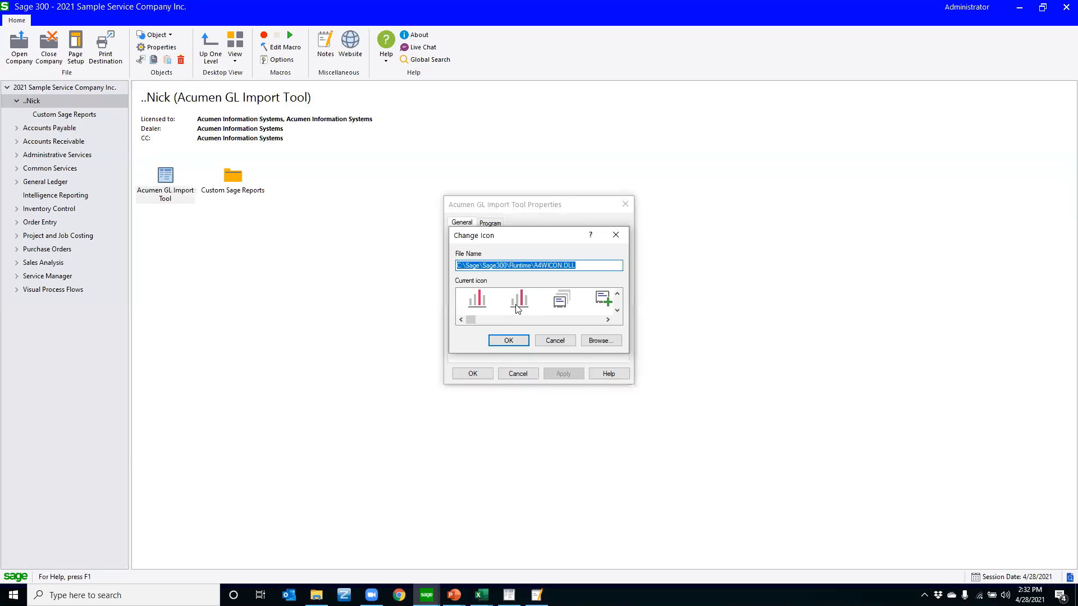
pyautogui.click(520, 304)
pyautogui.click(508, 341)
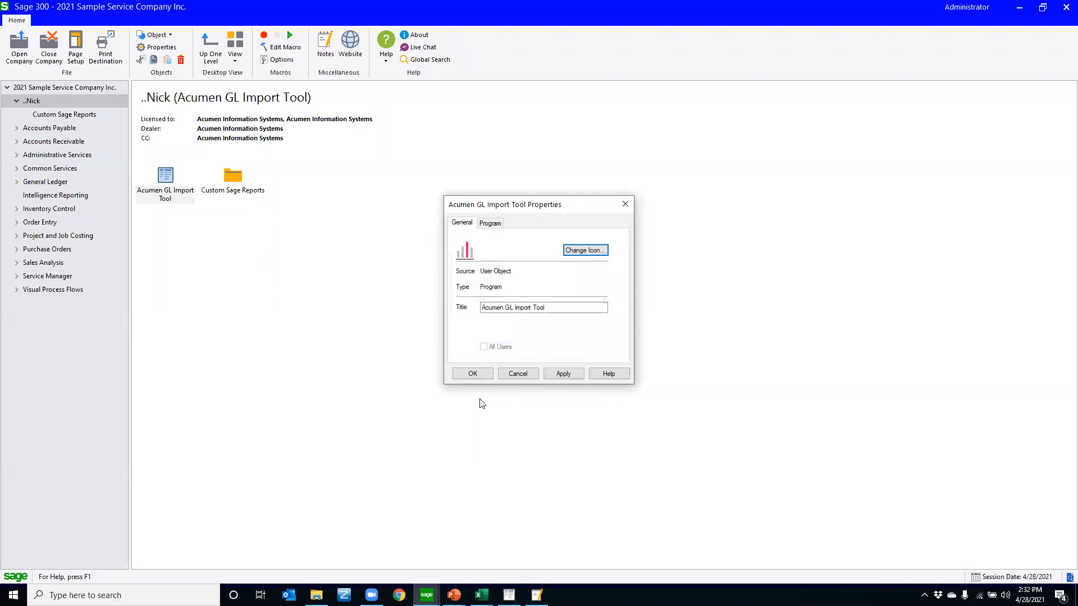
pyautogui.click(472, 374)
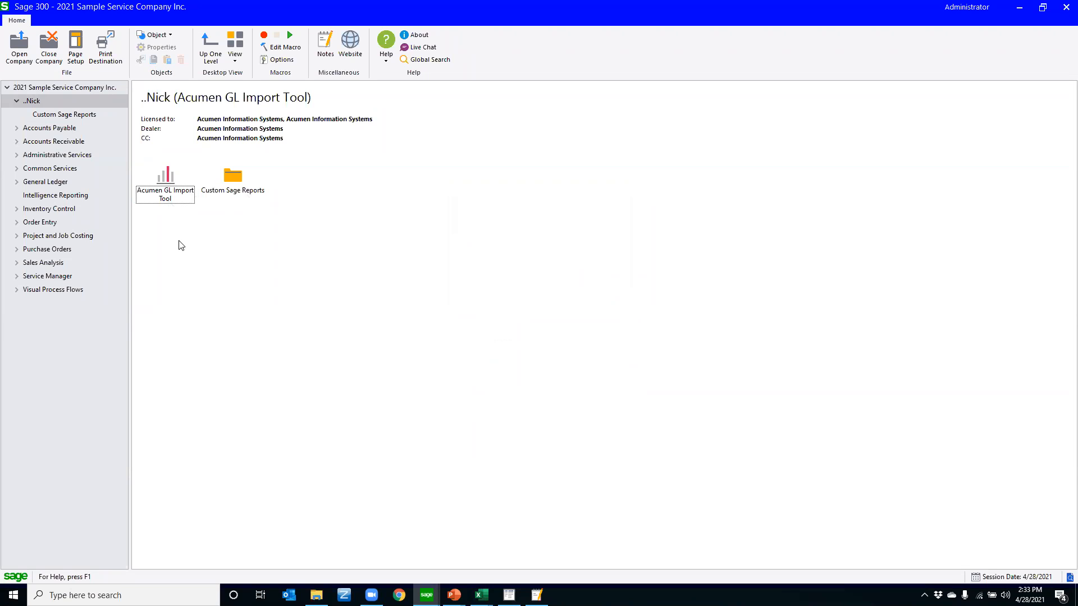
# Collapse the navigation tree completely and restore it slightly wider than before
pyautogui.moveTo(129, 270); pyautogui.dragTo(4, 296)
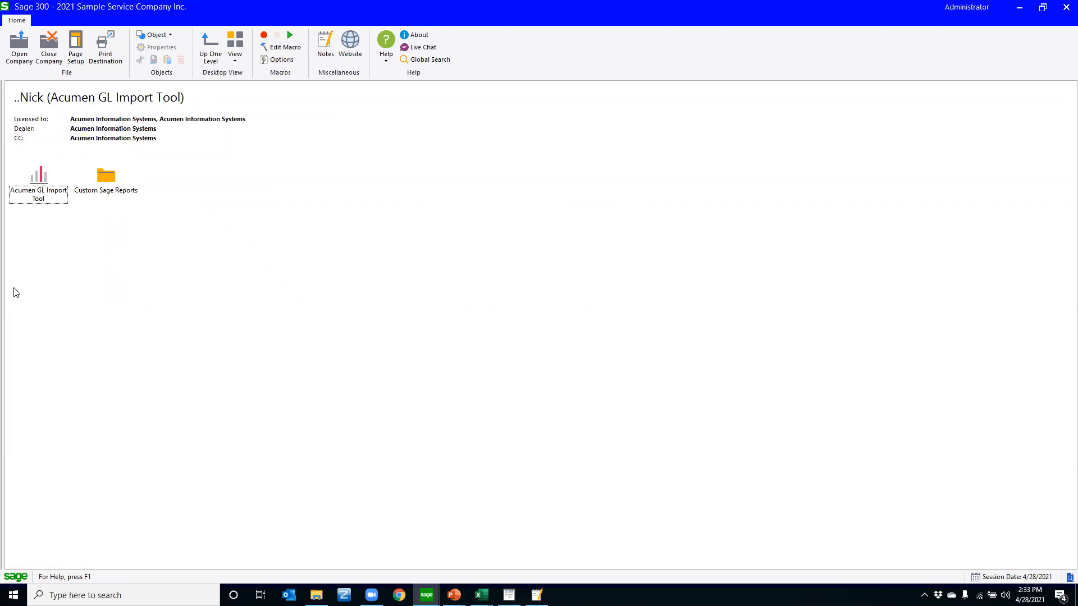
pyautogui.moveTo(6, 284); pyautogui.dragTo(153, 279)
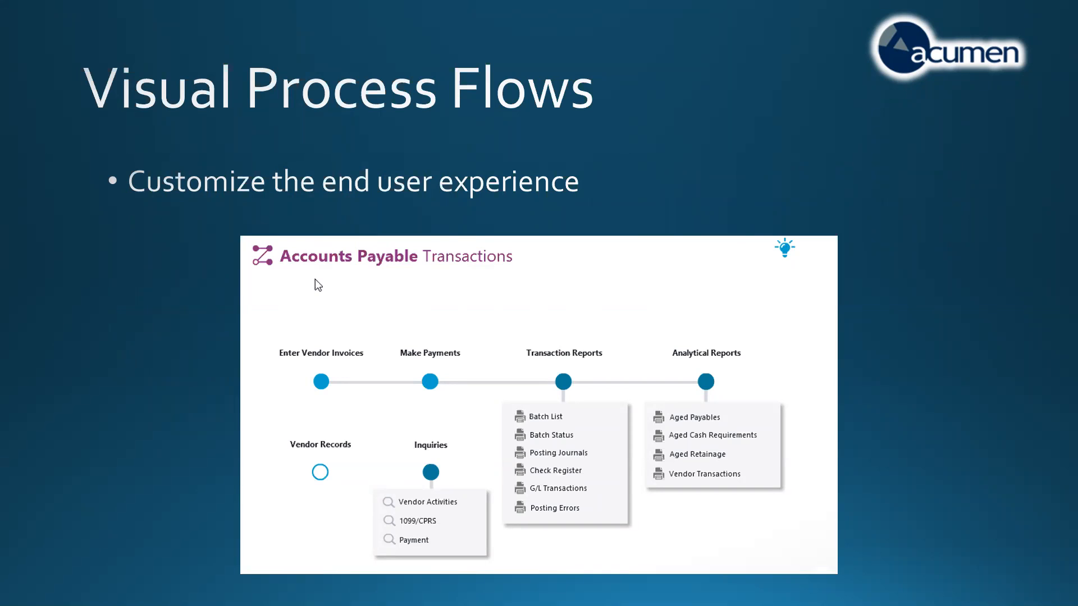
# Switch from the slide show to the Sage 300 sample company desktop and expand the Visual Process Flows folder
pyautogui.hotkey('ctrl', 't')
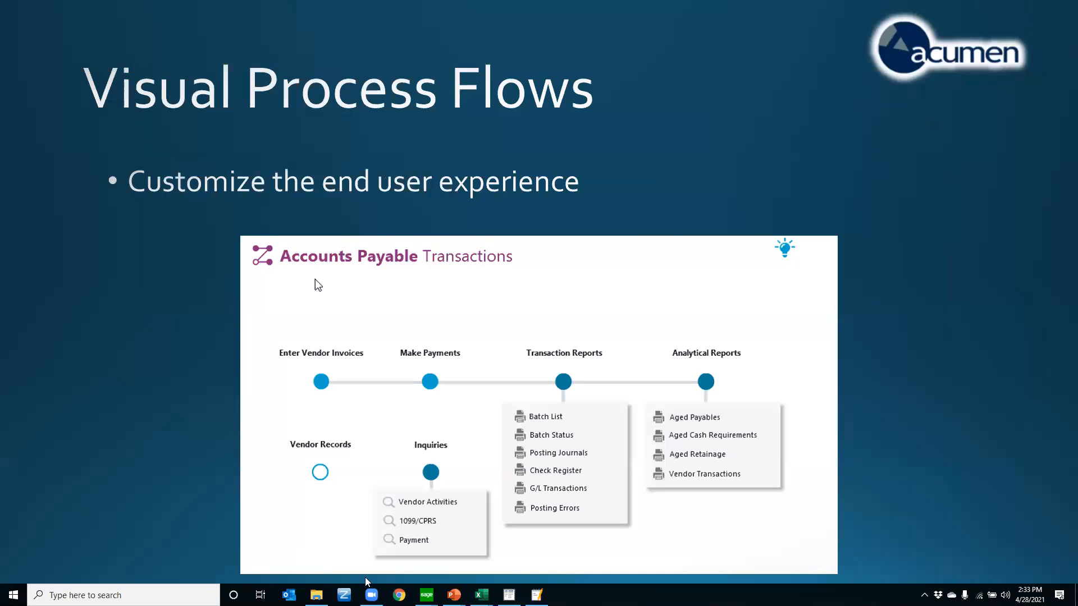
pyautogui.moveTo(426, 595)
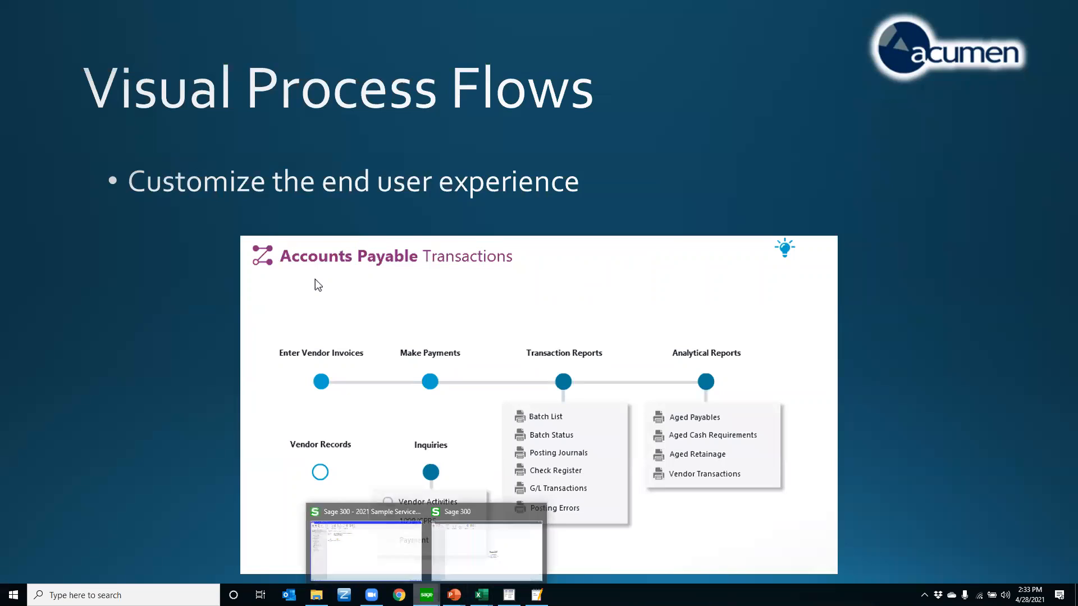
pyautogui.click(354, 525)
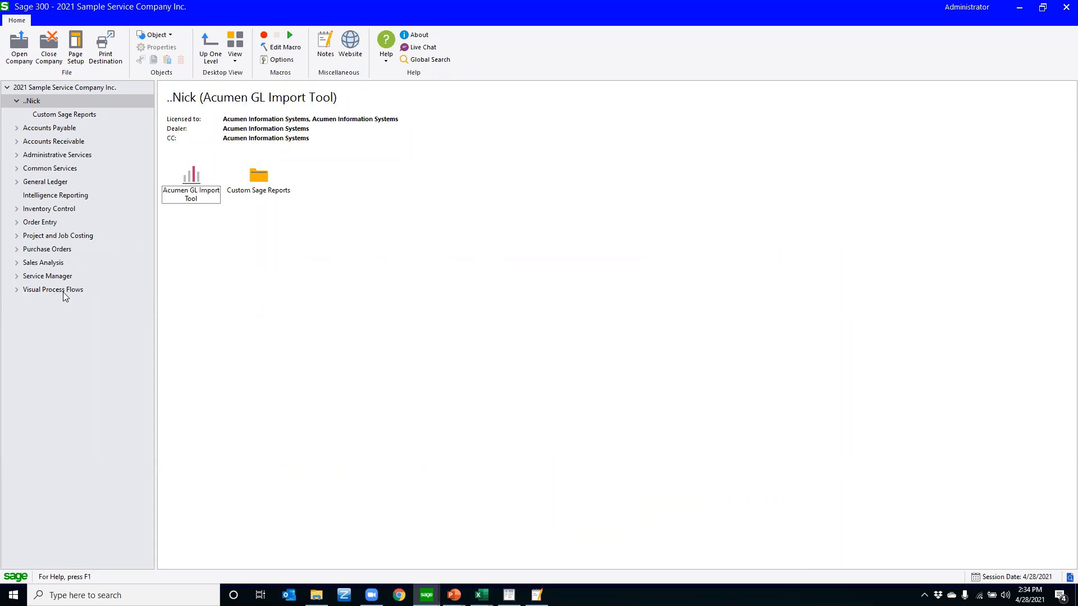
pyautogui.click(40, 292)
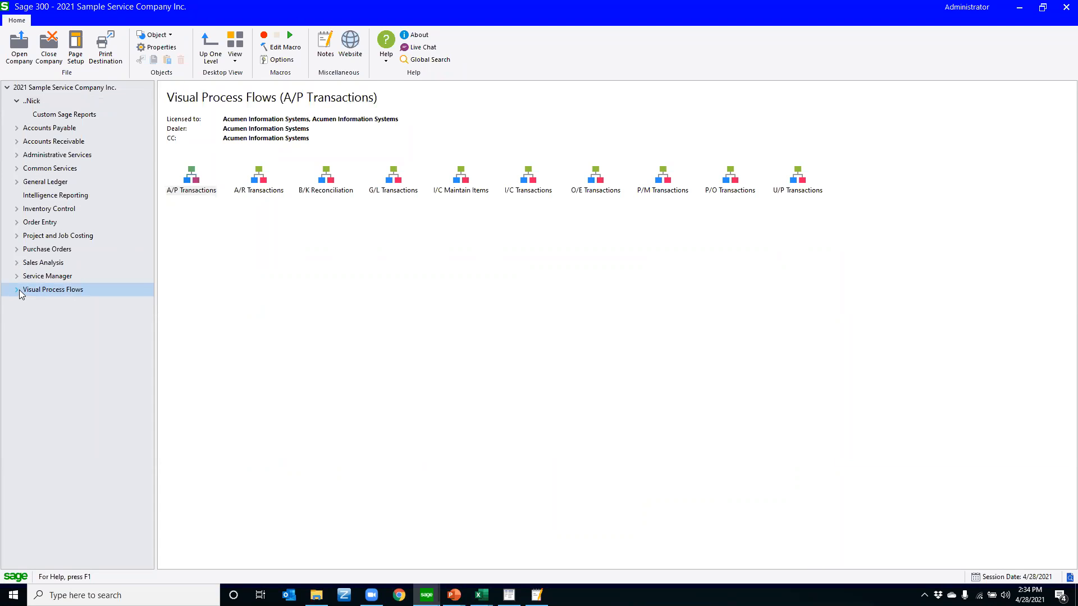
pyautogui.click(16, 292)
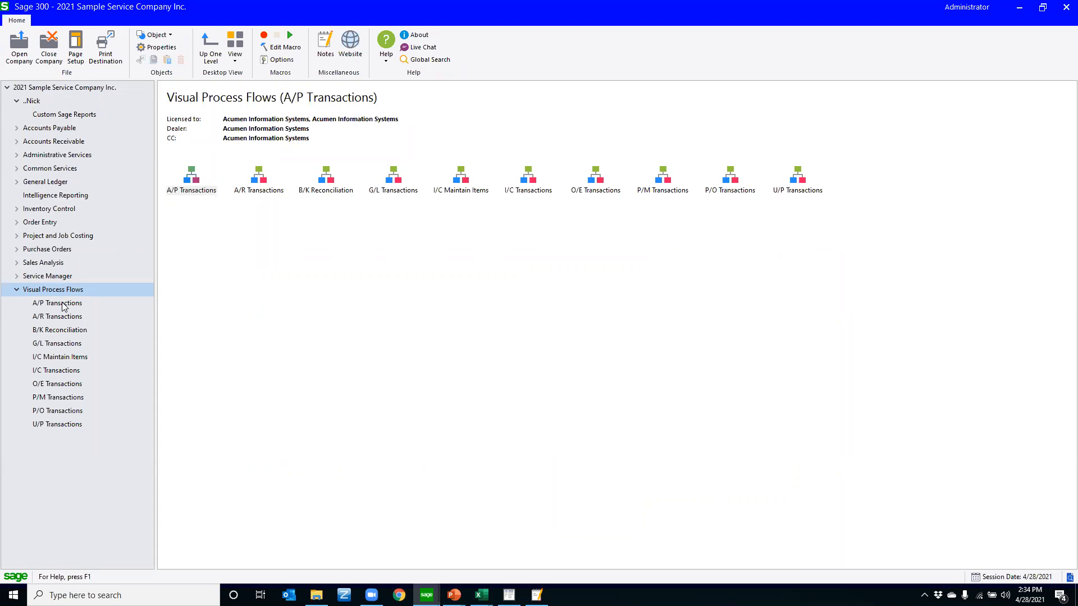
# Expand the Accounts Payable folder and display the A/P Transactions visual process flow
pyautogui.click(29, 129)
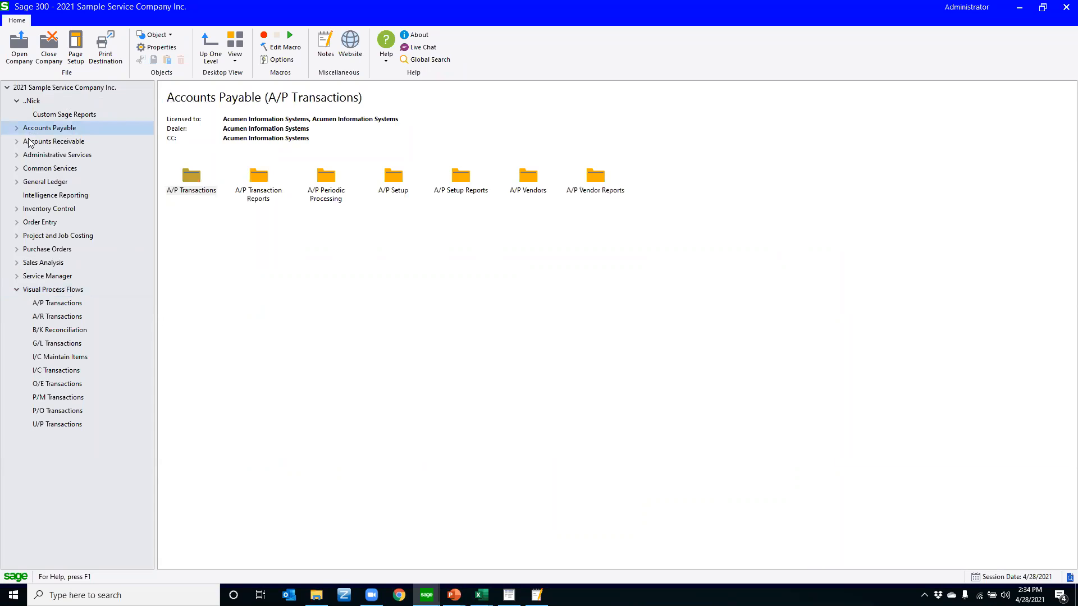
pyautogui.click(17, 129)
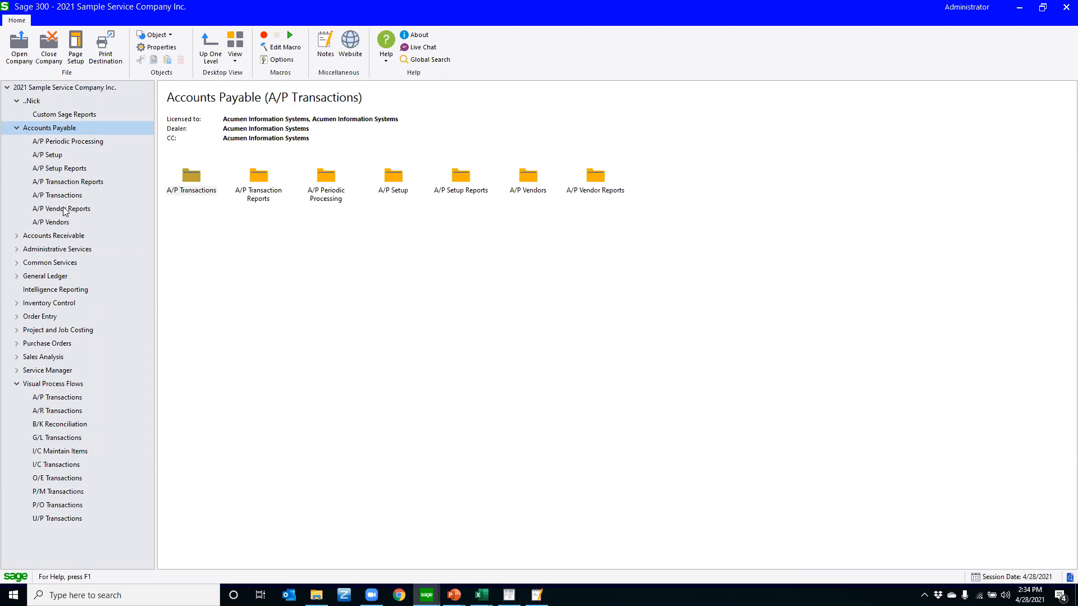
pyautogui.click(51, 400)
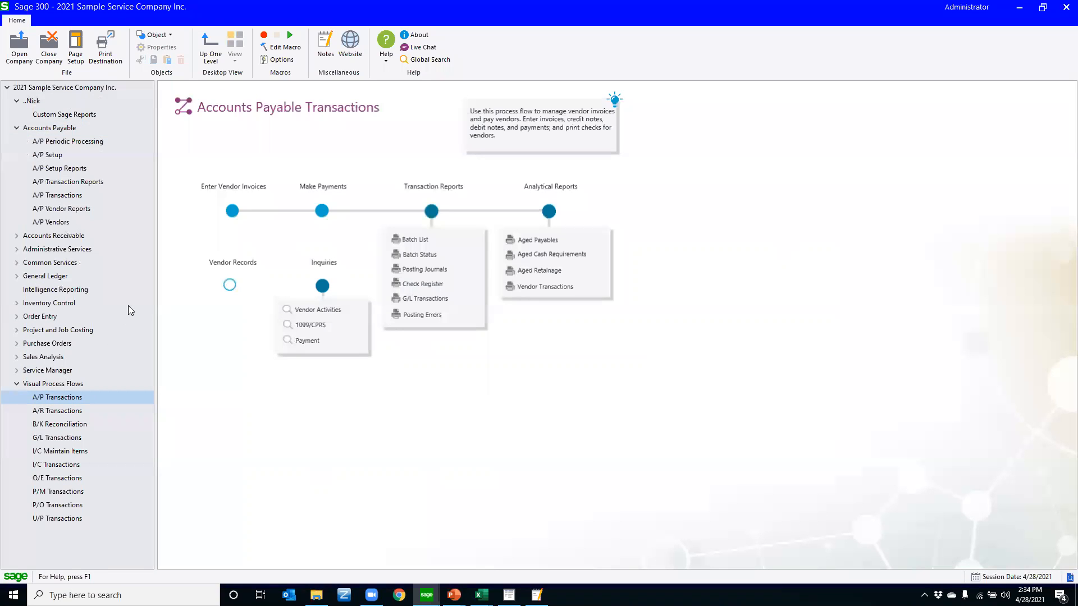
# Hide the navigation tree and open A/P Invoice Entry from the Enter Vendor Invoices stage of the process flow
pyautogui.moveTo(155, 304); pyautogui.dragTo(10, 308)
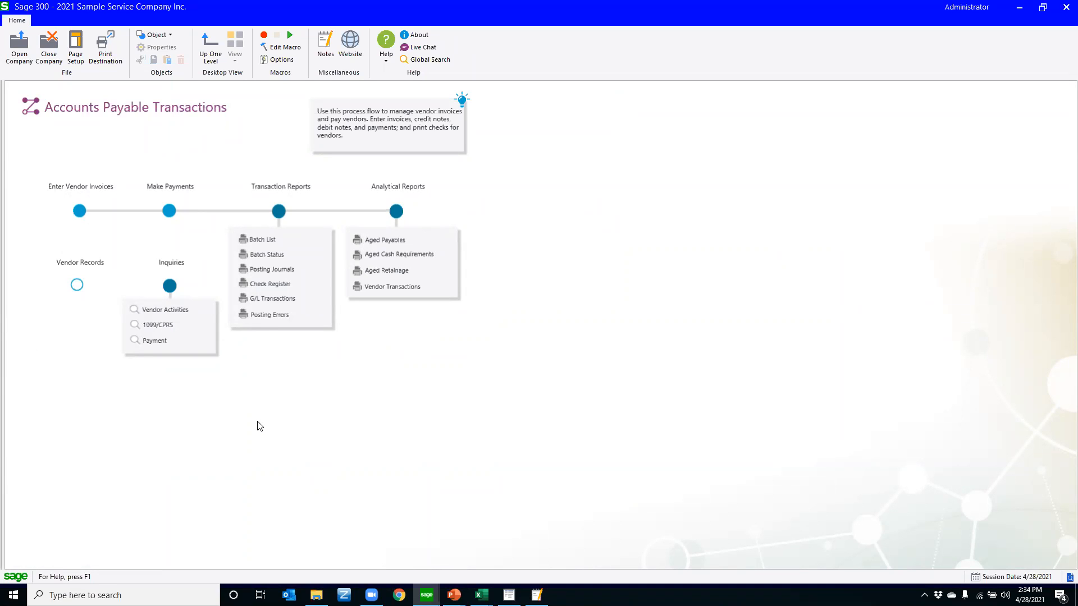
pyautogui.click(80, 213)
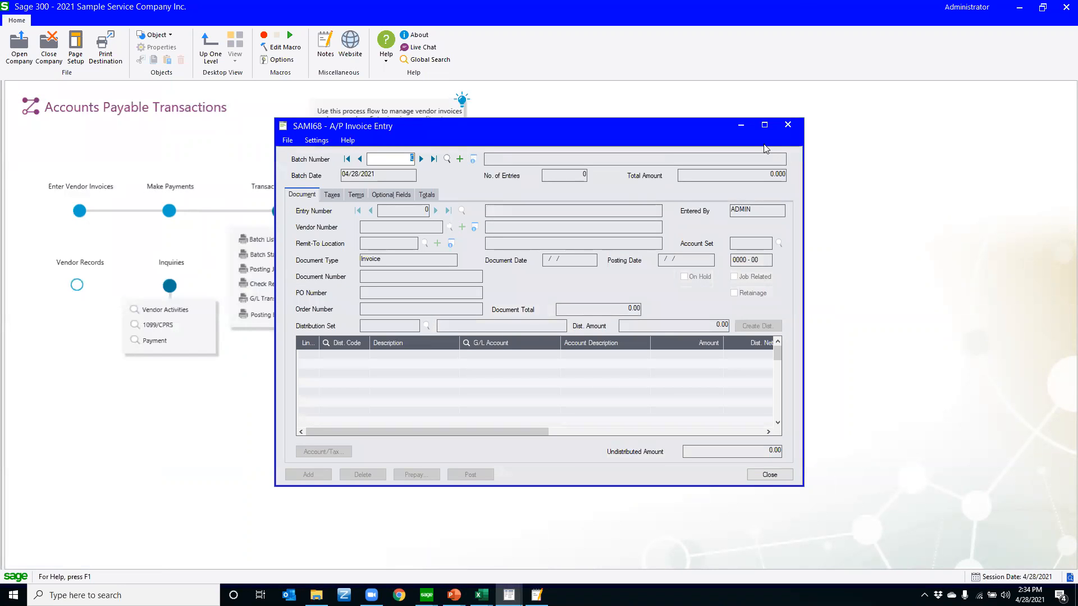
# Close A/P Invoice Entry and restore the navigation tree, sized just wide enough to read its folder names
pyautogui.click(788, 125)
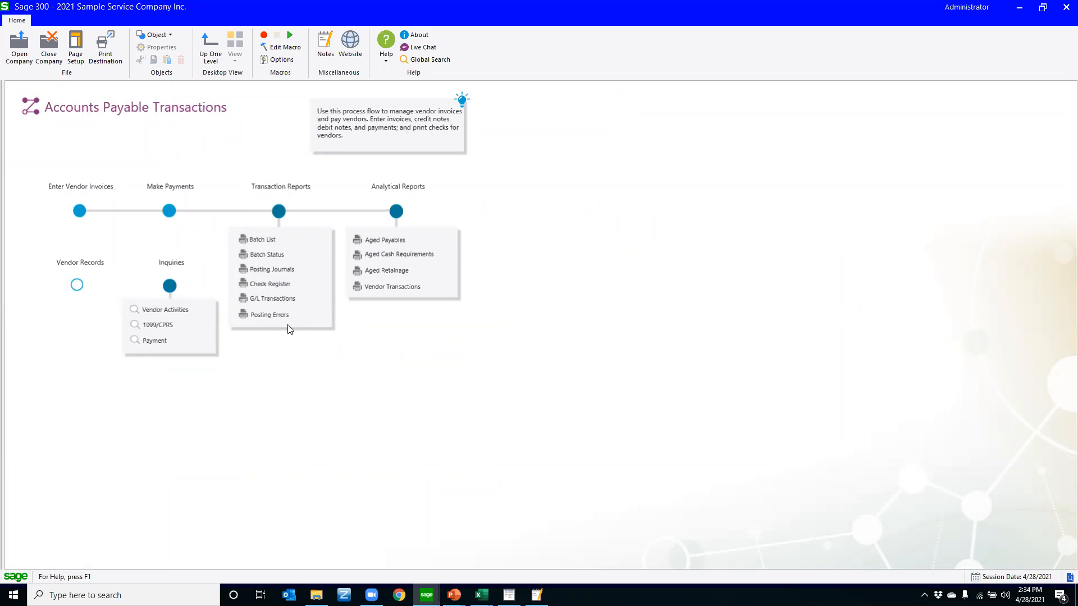
pyautogui.moveTo(9, 181); pyautogui.dragTo(137, 194)
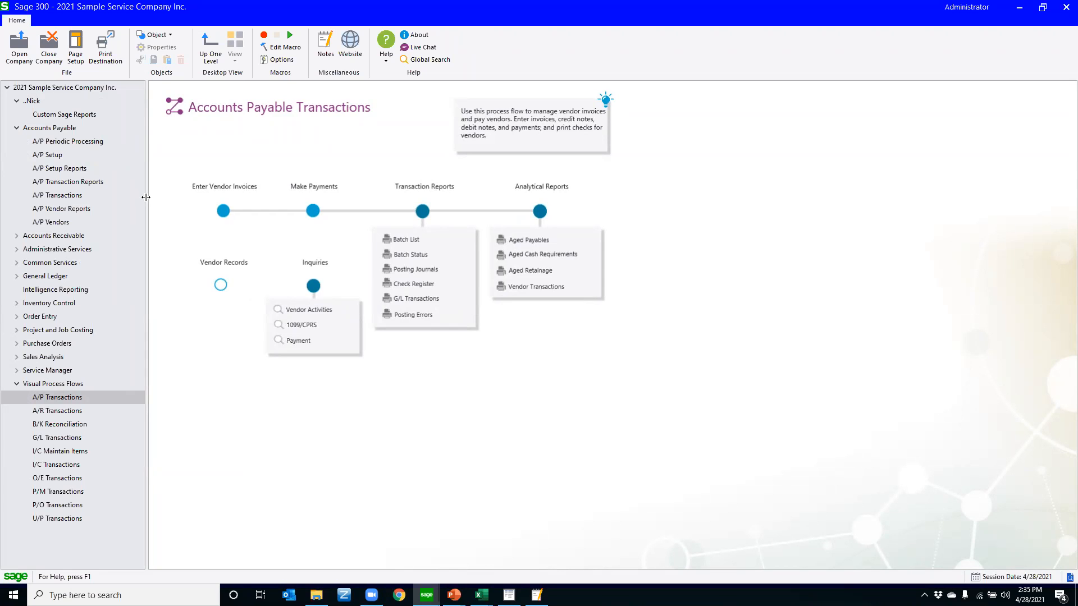
pyautogui.moveTo(146, 197); pyautogui.dragTo(129, 197)
# Open the A/P Transactions process flow in the Visual Process Flow Designer and inspect the editing options of the Enter Vendor Invoices node
pyautogui.rightClick(50, 398)
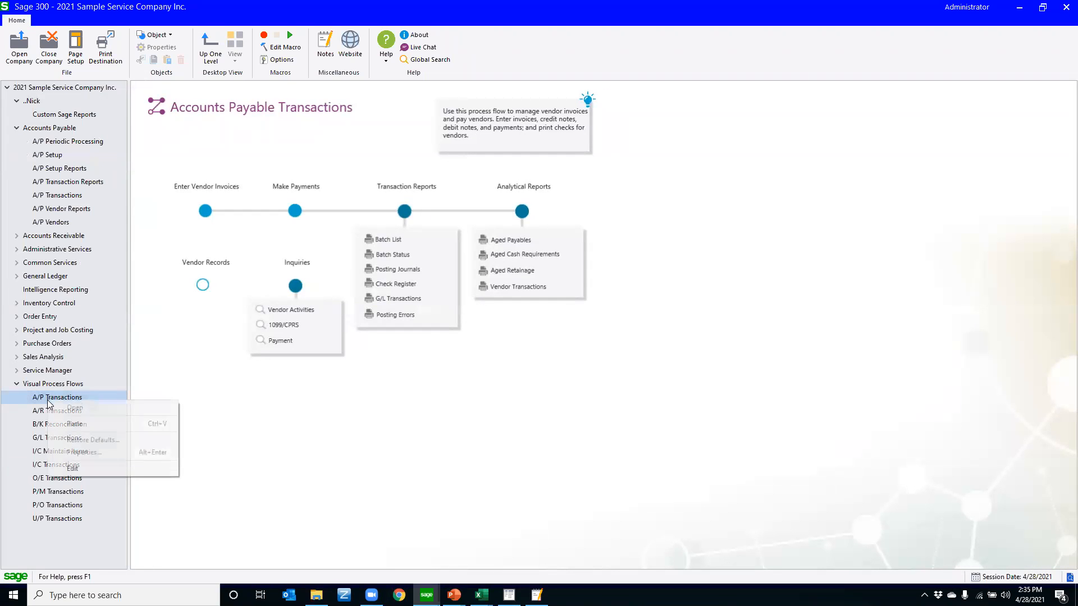
pyautogui.click(72, 467)
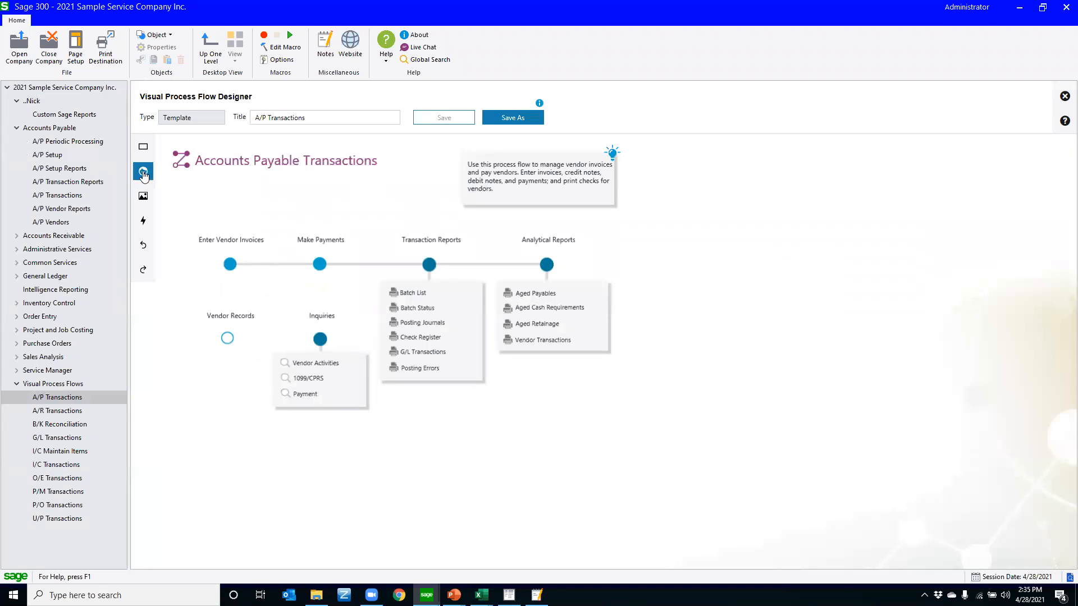
pyautogui.click(230, 264)
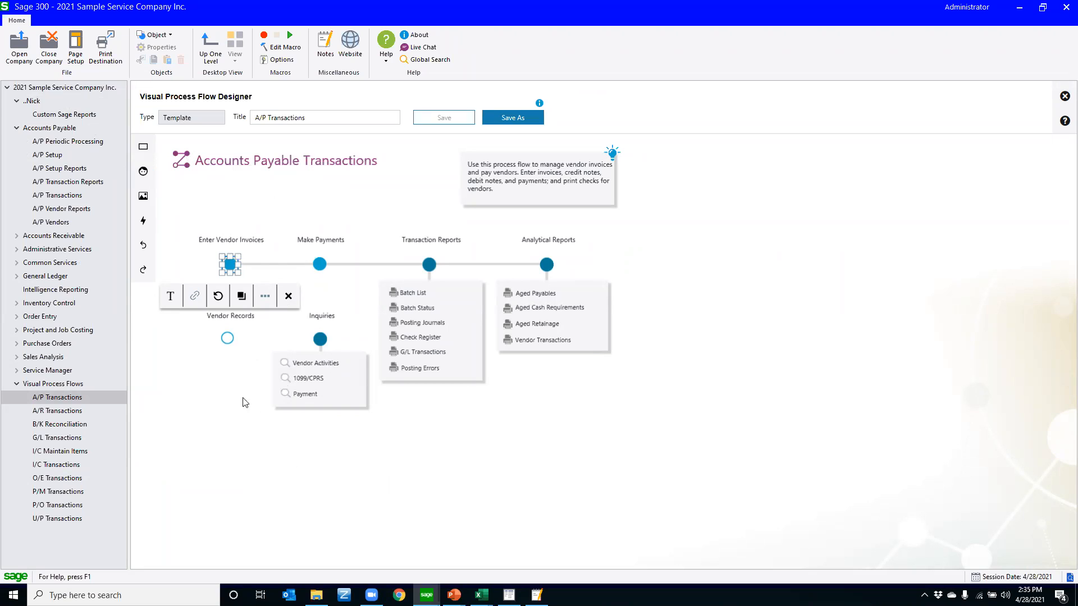
pyautogui.click(288, 298)
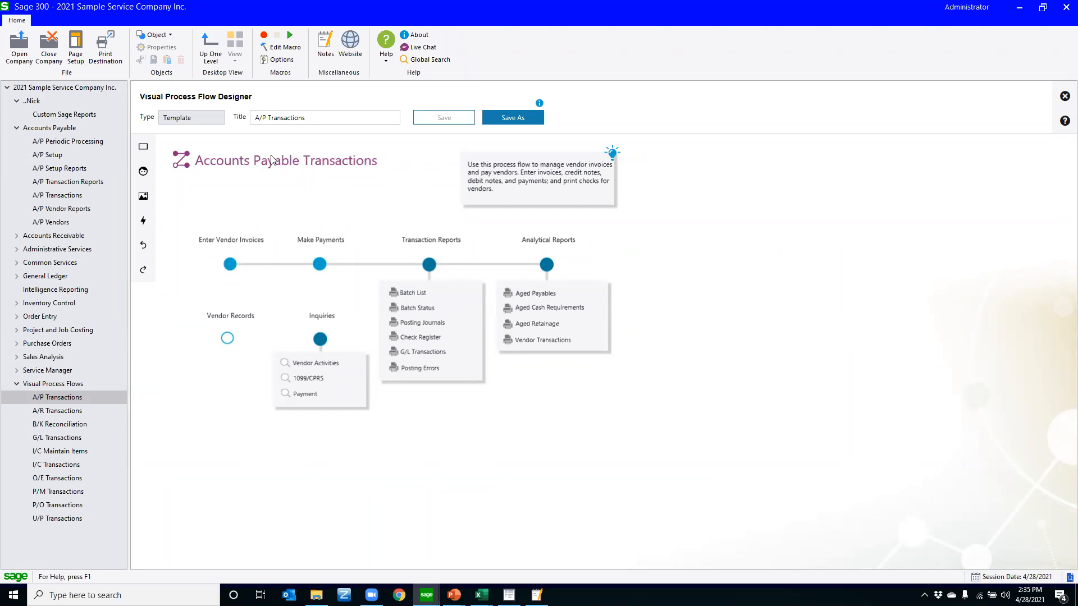
# Leave the process flow designer for the custom desktop folder and advance the PowerPoint slide show to the Finder Options slide
pyautogui.click(32, 102)
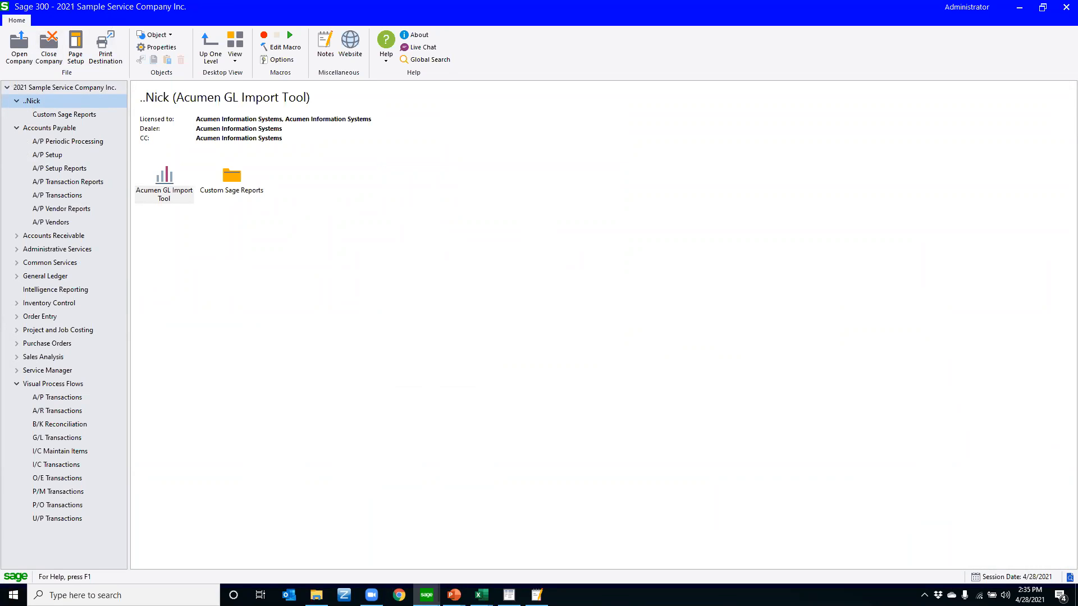
pyautogui.hotkey('alt', 'Tab')
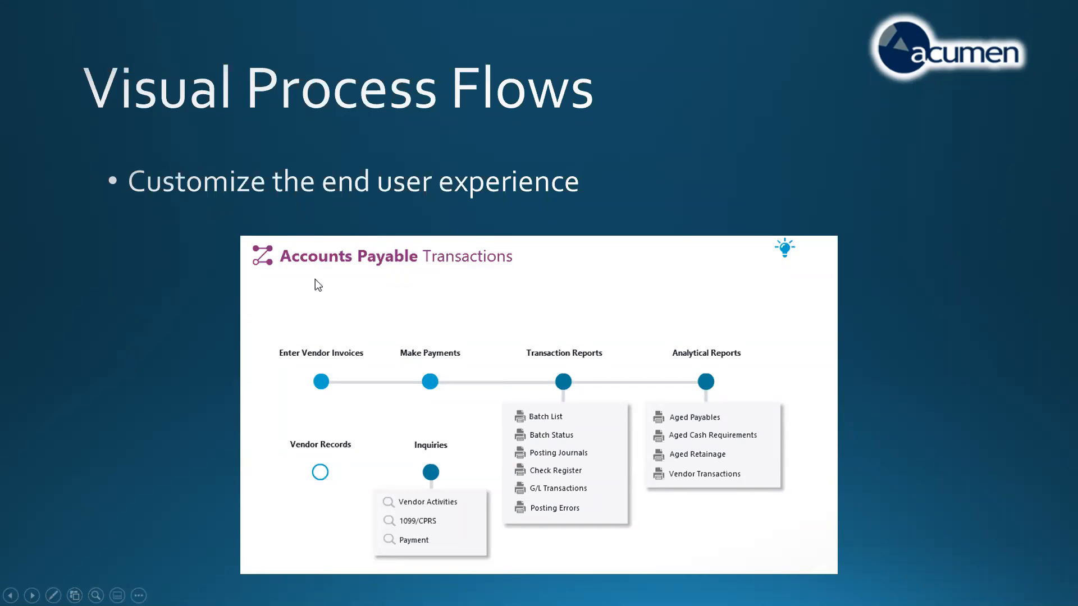
pyautogui.click(314, 279)
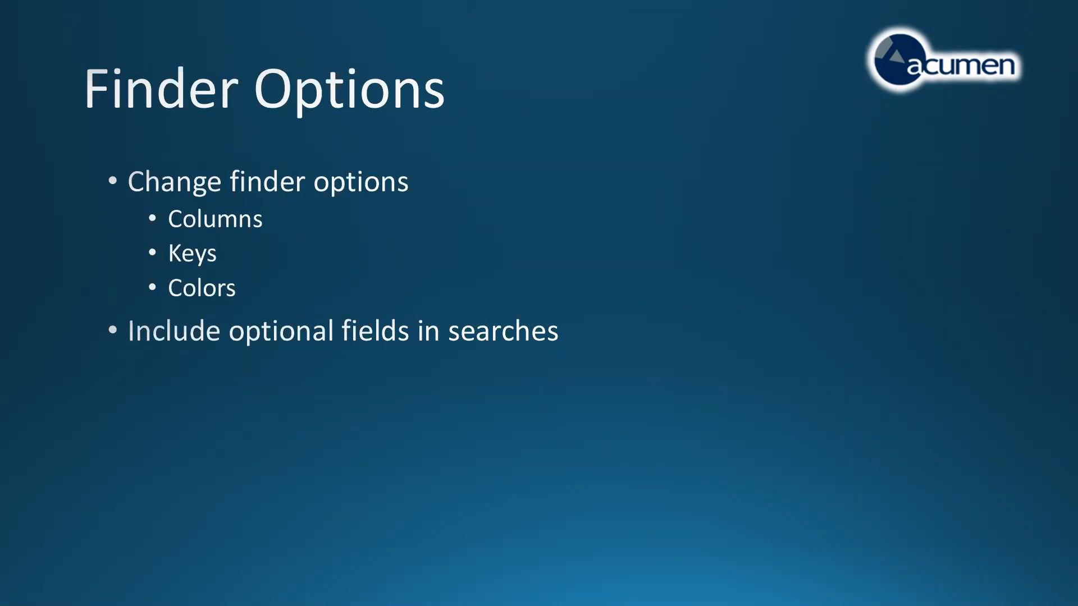
# Switch back to Sage 300 and open the A/P Vendors record window from the Accounts Payable vendors folder
pyautogui.hotkey('ctrl', 't')
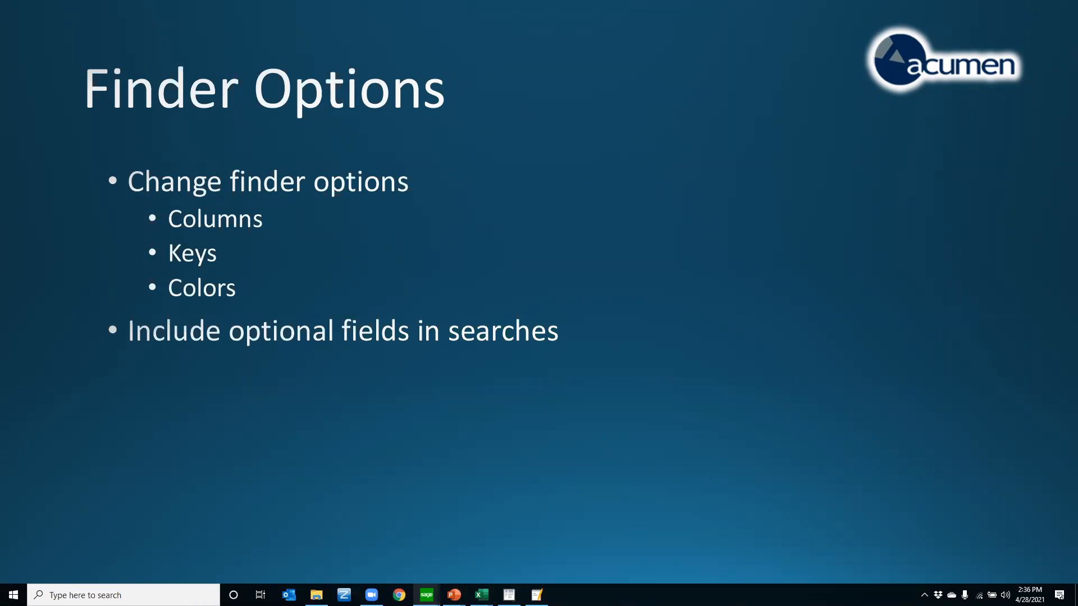
pyautogui.moveTo(427, 595)
pyautogui.click(361, 568)
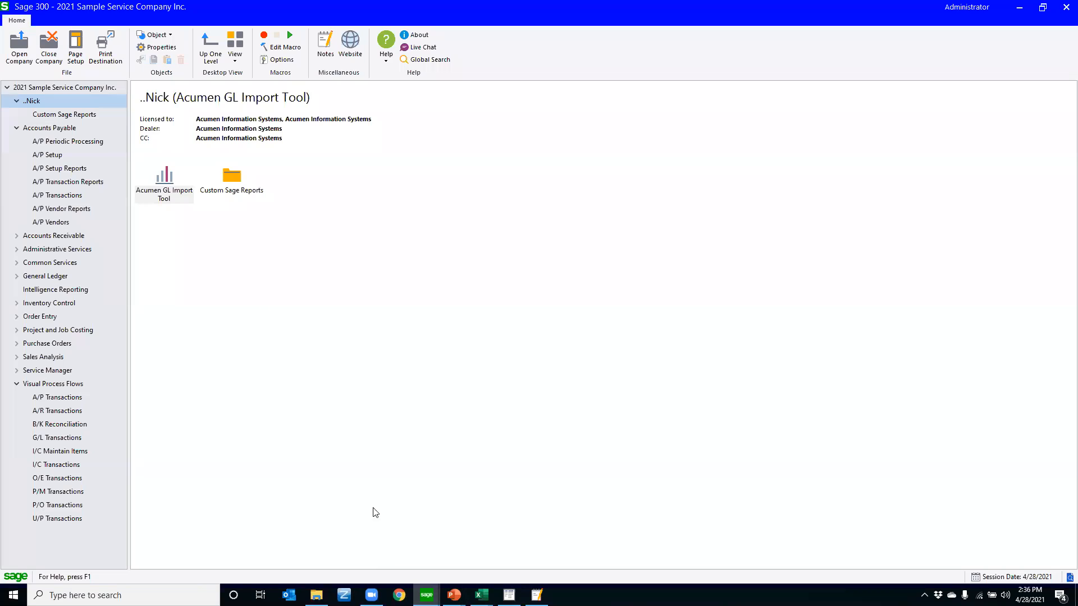
pyautogui.click(56, 224)
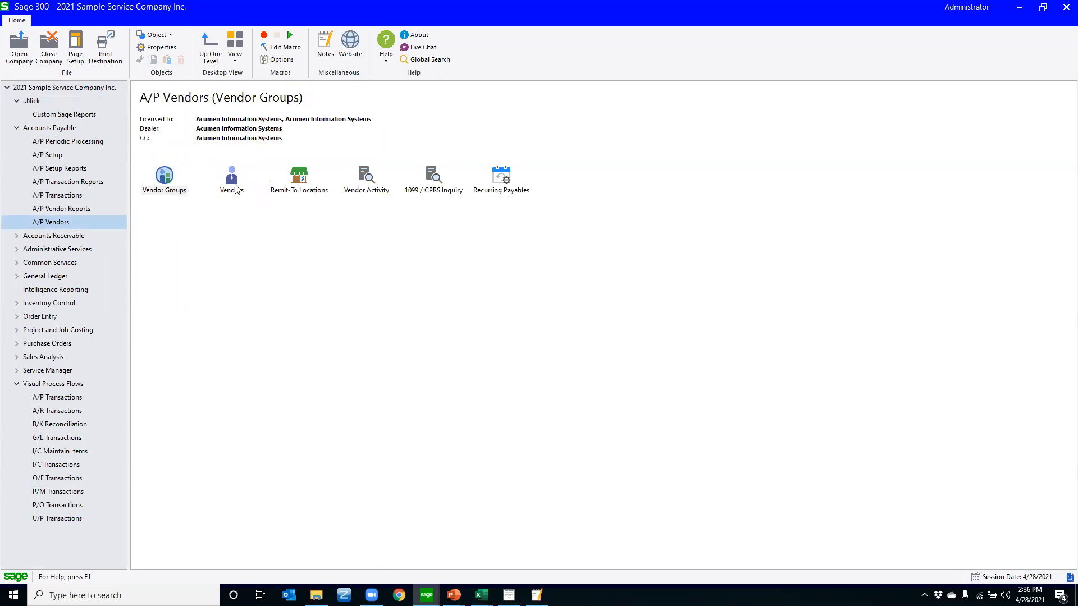
pyautogui.doubleClick(235, 188)
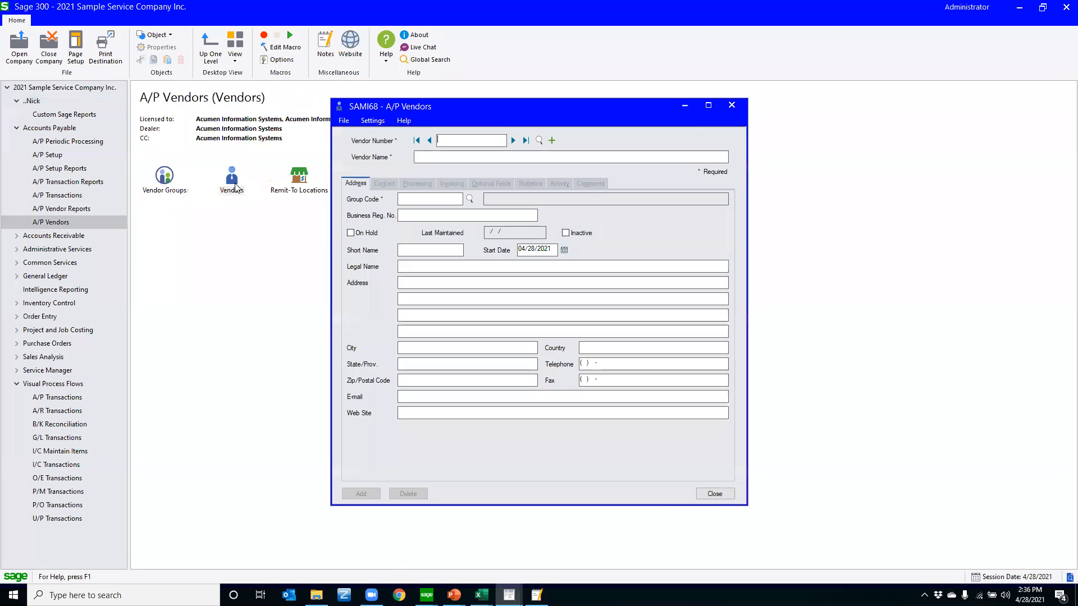
# Open the vendor number finder and review its columns and the fields available for searching
pyautogui.press('F5')
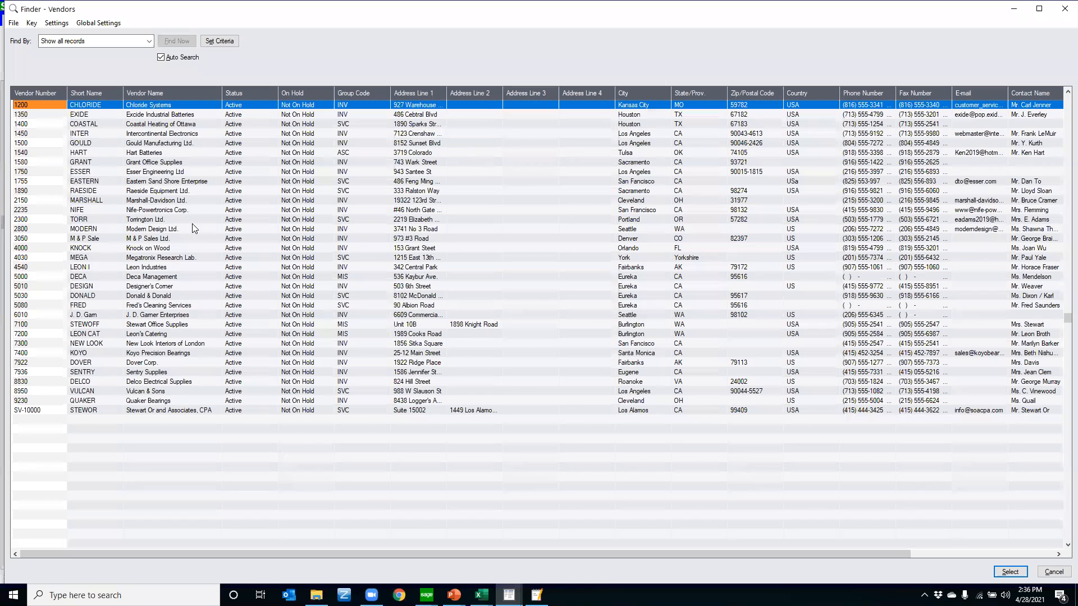
pyautogui.moveTo(325, 555); pyautogui.dragTo(797, 552)
pyautogui.moveTo(472, 556); pyautogui.dragTo(314, 556)
pyautogui.click(148, 41)
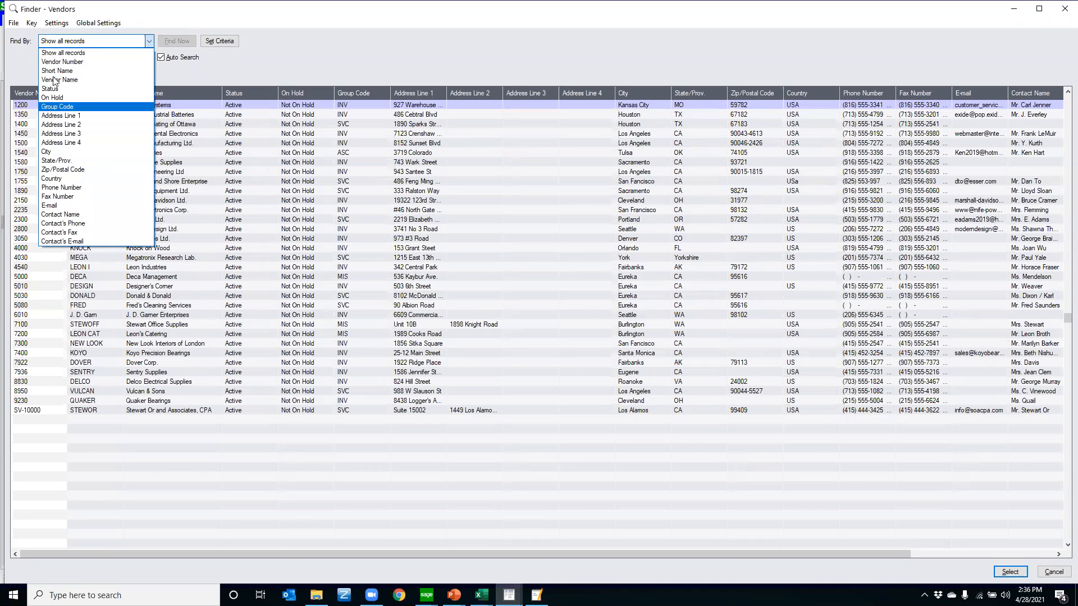
pyautogui.click(177, 74)
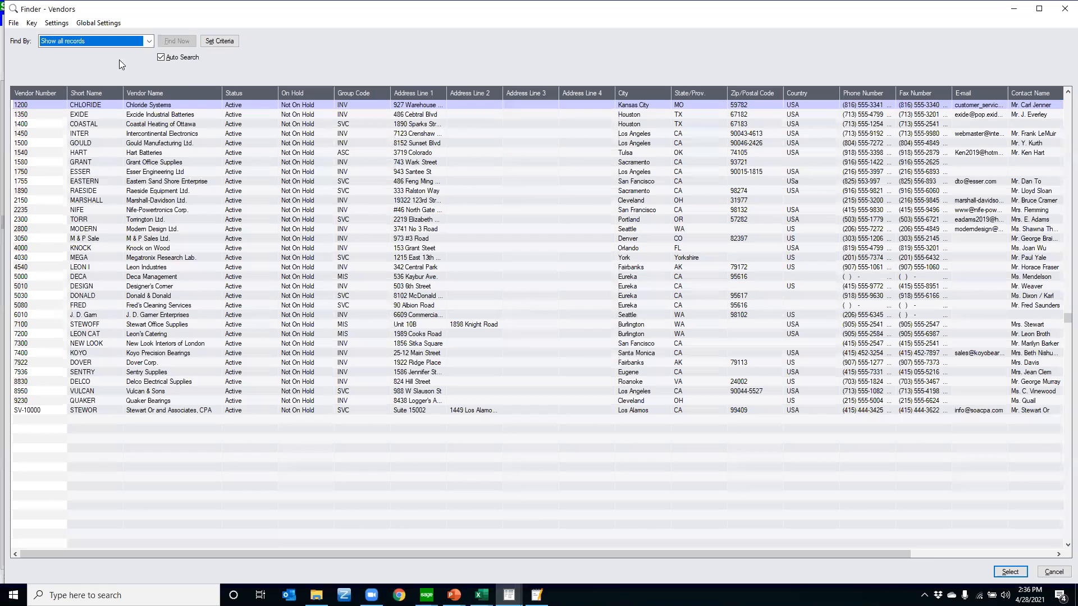
# Add Temporary Vendor, UPS Zone, Vendor Class, the vendor's purchasing representative, Note, Due Date Grace Period and Discount Grace Period as columns in the vendor finder
pyautogui.click(57, 24)
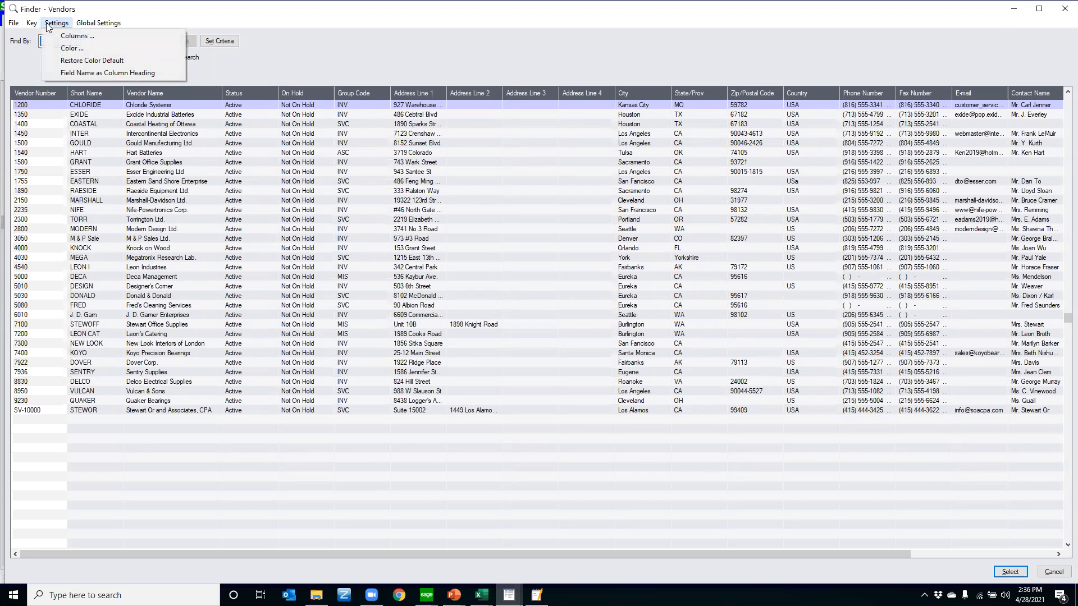
pyautogui.click(73, 36)
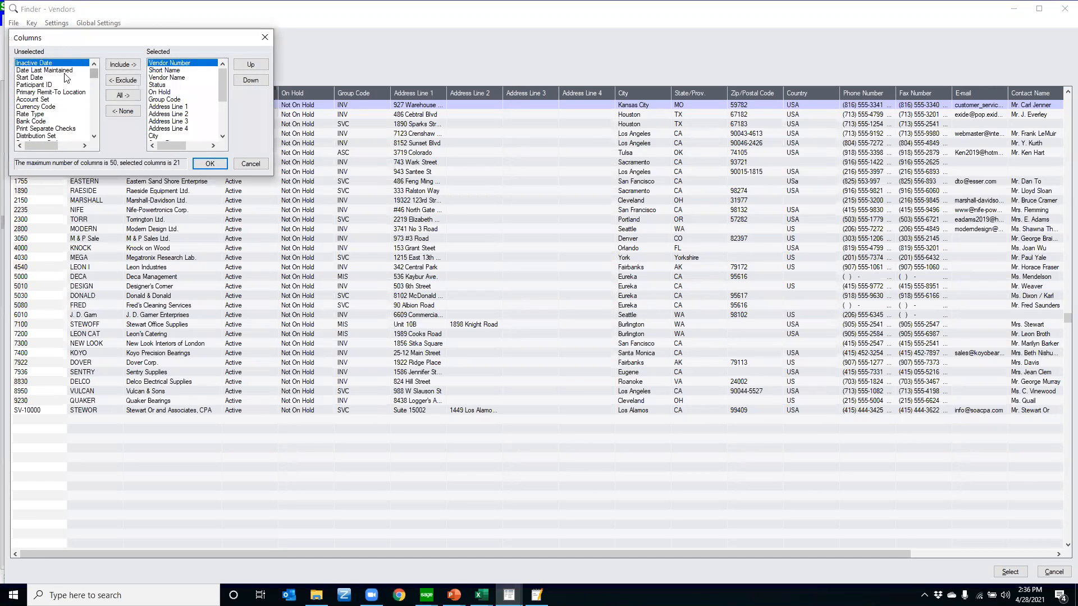
pyautogui.moveTo(94, 78); pyautogui.dragTo(85, 128)
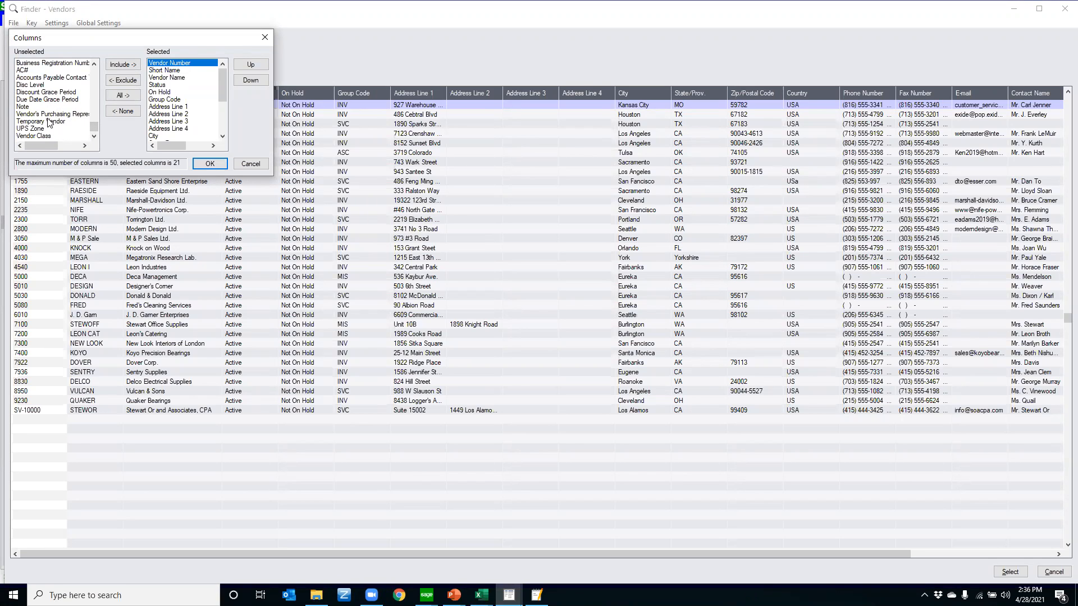
pyautogui.click(50, 121)
pyautogui.click(114, 65)
pyautogui.click(114, 65)
pyautogui.click(114, 65)
pyautogui.click(114, 65)
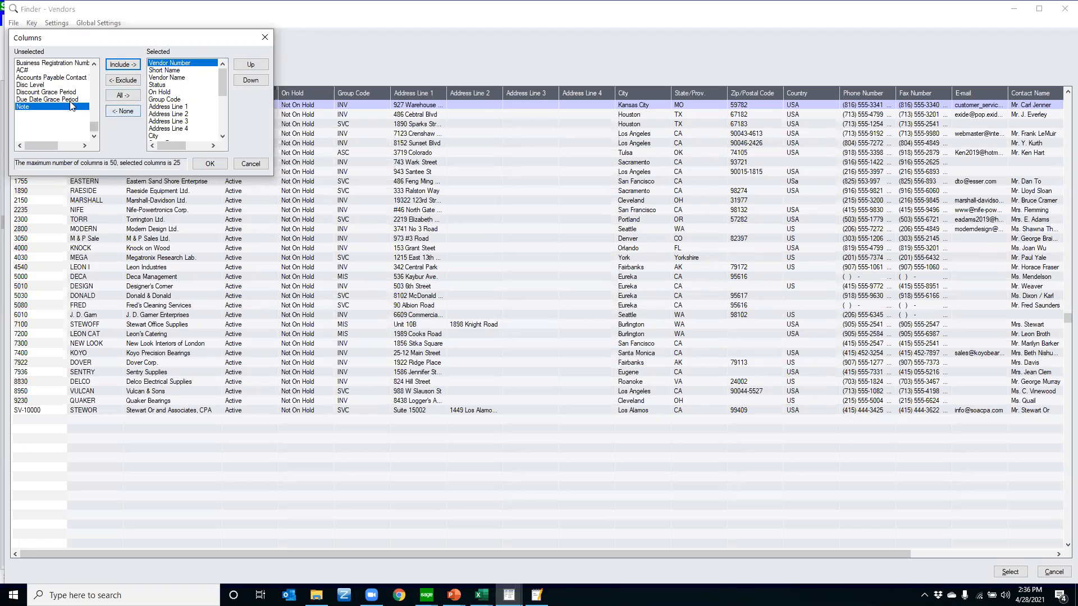
pyautogui.click(116, 65)
pyautogui.click(117, 65)
pyautogui.click(117, 65)
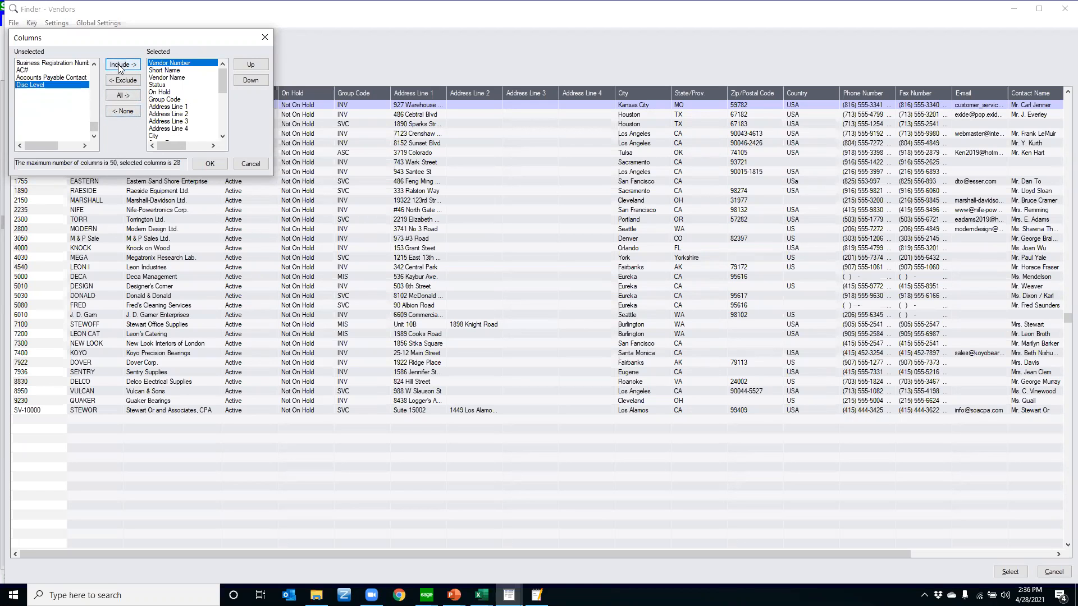
pyautogui.click(210, 163)
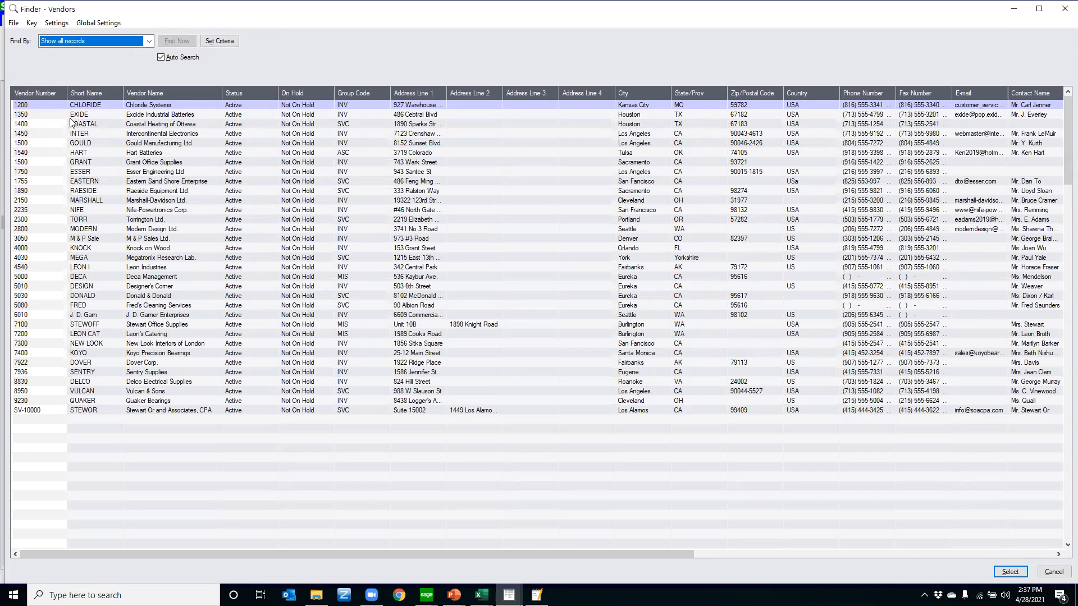
# Set the background color of the finder's Vendor Number column to yellow
pyautogui.click(56, 23)
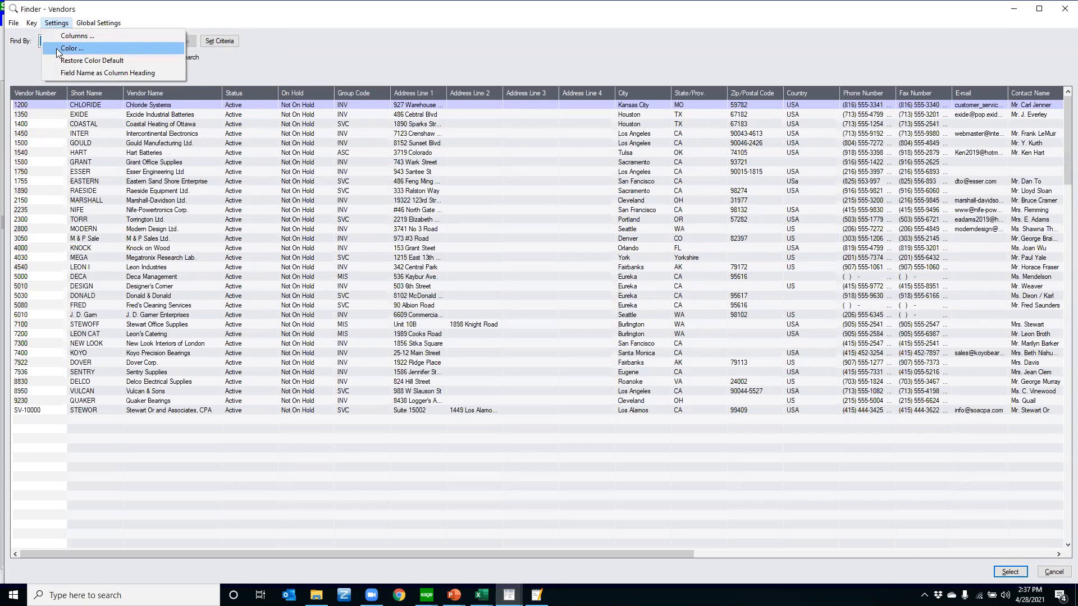
pyautogui.click(56, 49)
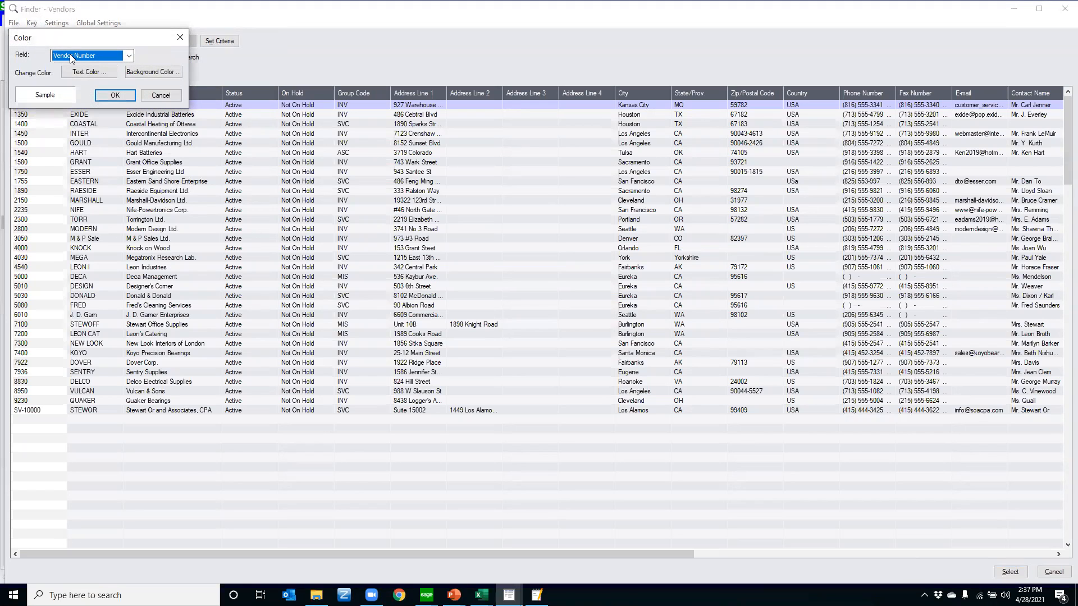
pyautogui.click(153, 71)
pyautogui.click(38, 95)
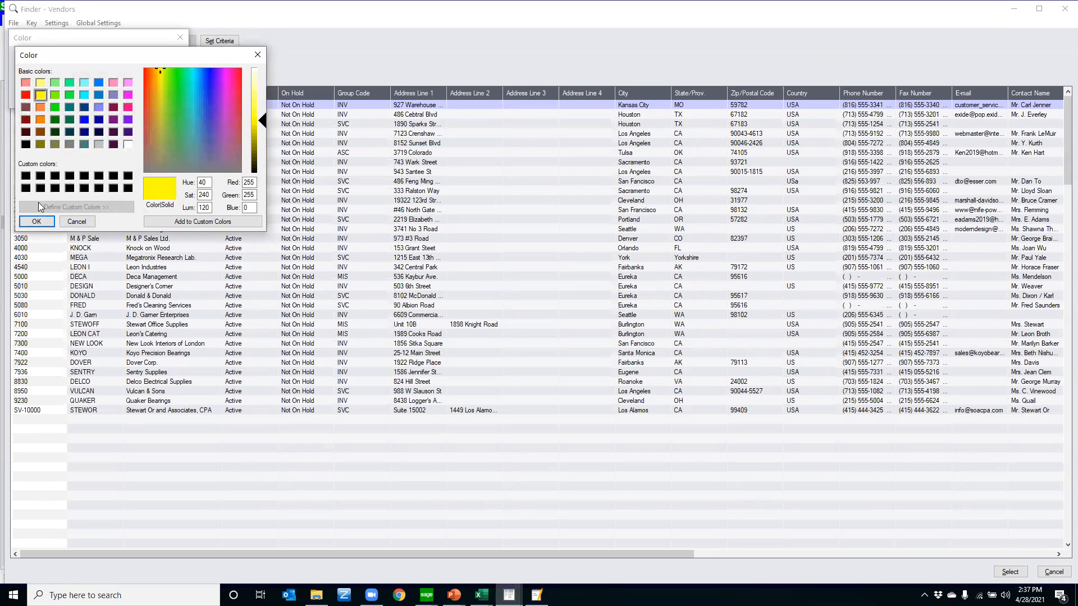
pyautogui.click(36, 222)
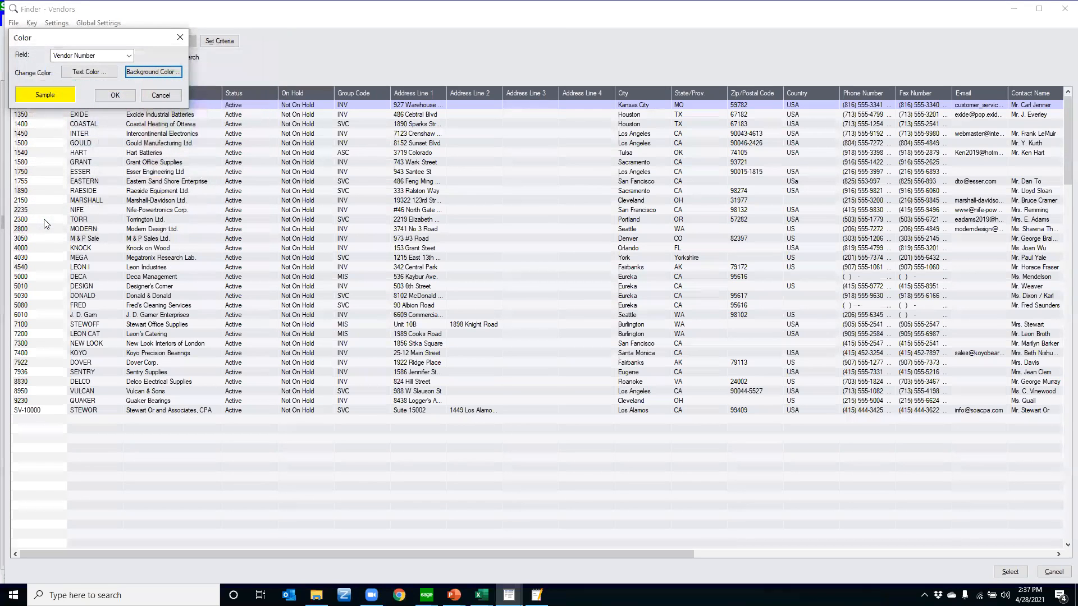
pyautogui.click(108, 97)
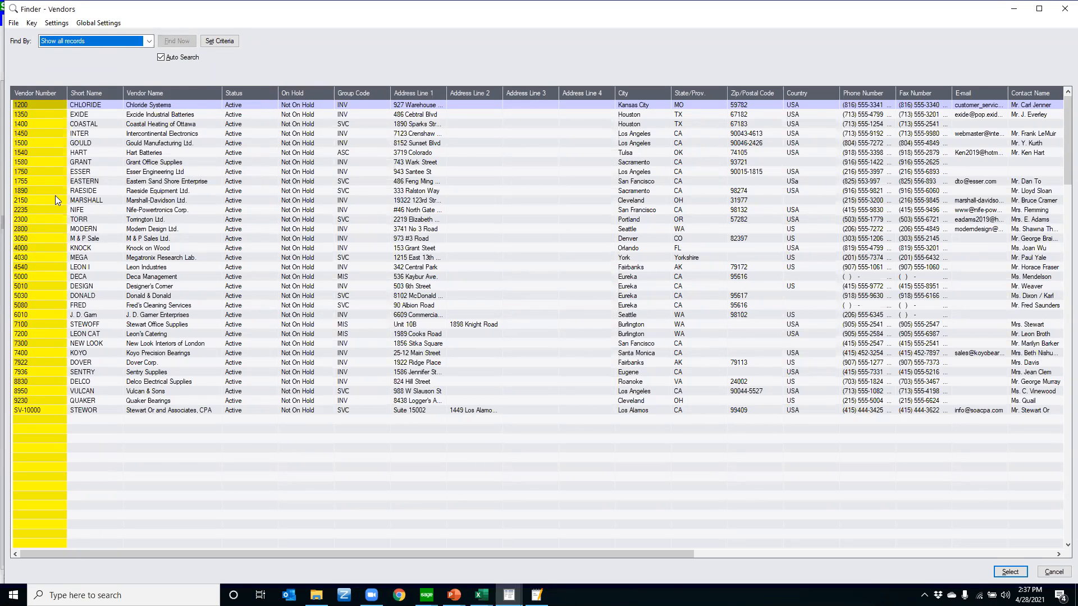
# Order the vendor finder by the Group Code key and return it to the Vendor Number key
pyautogui.click(32, 23)
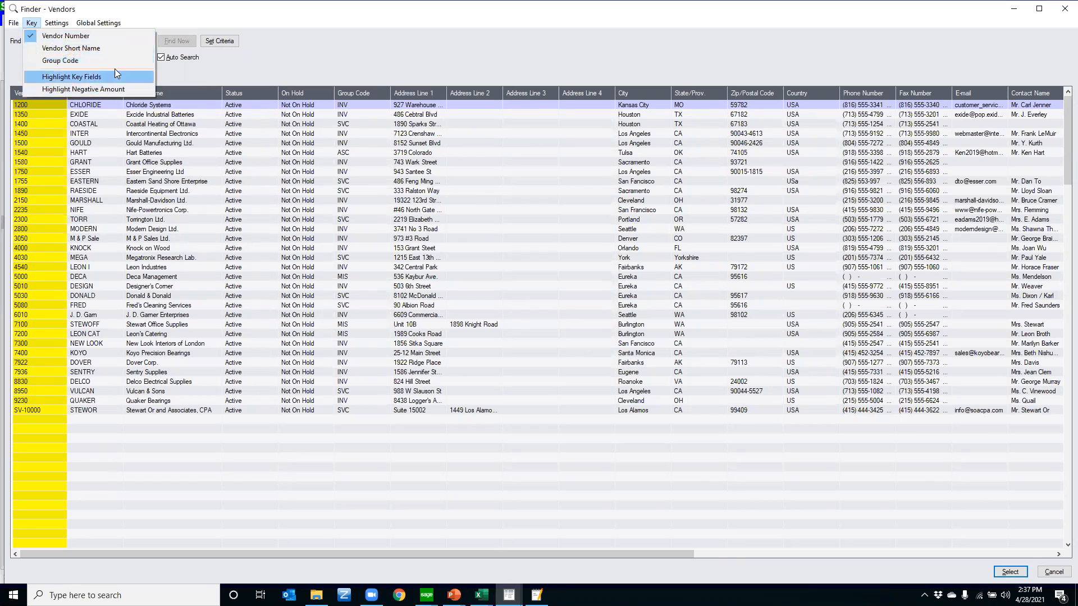
pyautogui.click(83, 61)
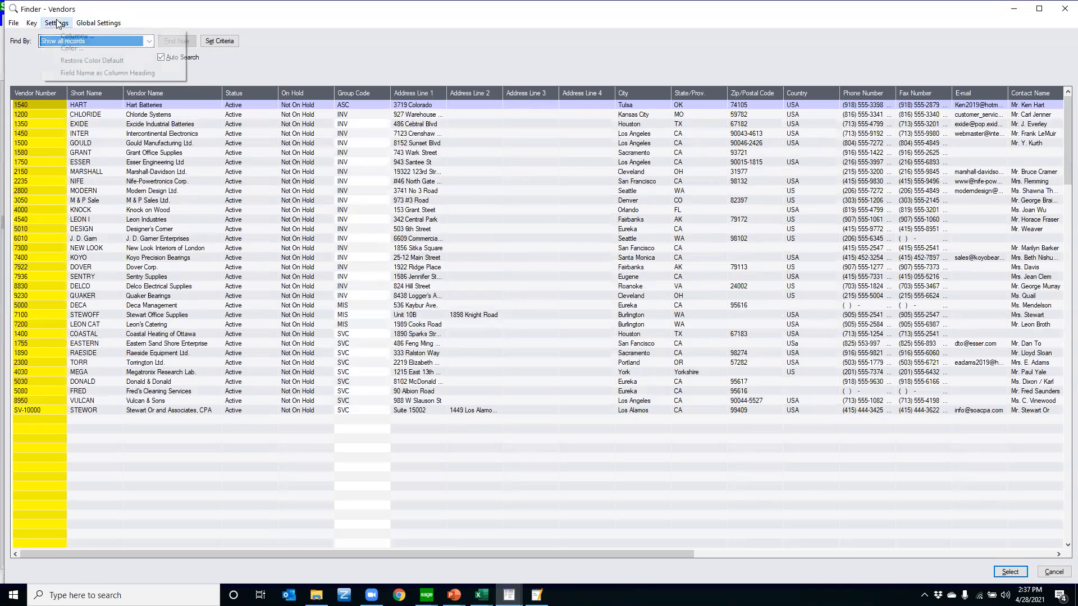
pyautogui.click(31, 23)
pyautogui.click(42, 35)
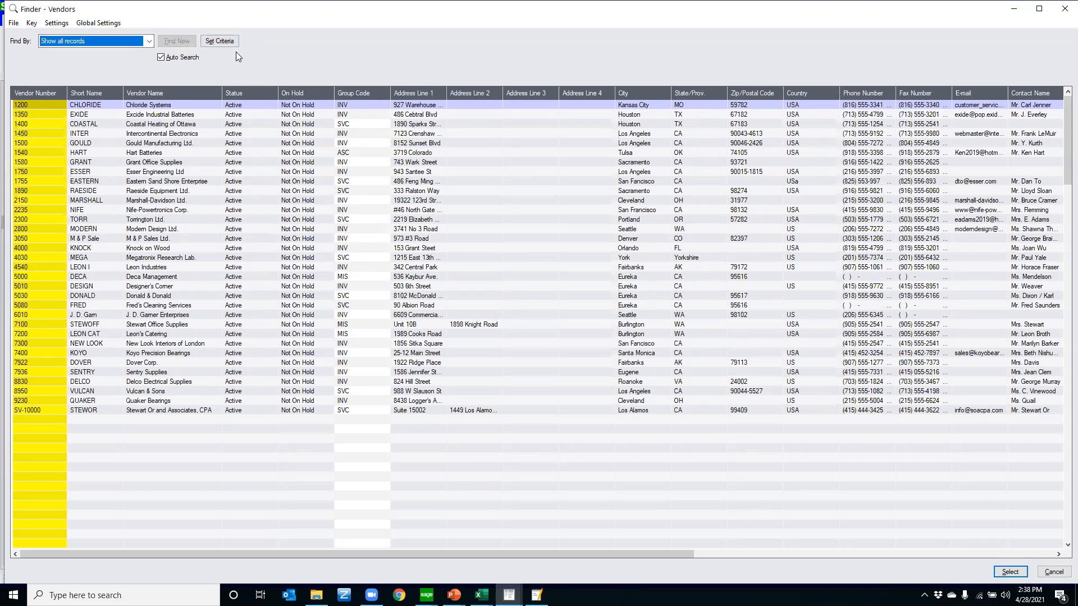
# Widen the Vendor Name column in the finder and view the hide and restore options of the Short Name column
pyautogui.moveTo(215, 92); pyautogui.dragTo(275, 92)
pyautogui.moveTo(162, 95); pyautogui.dragTo(296, 94)
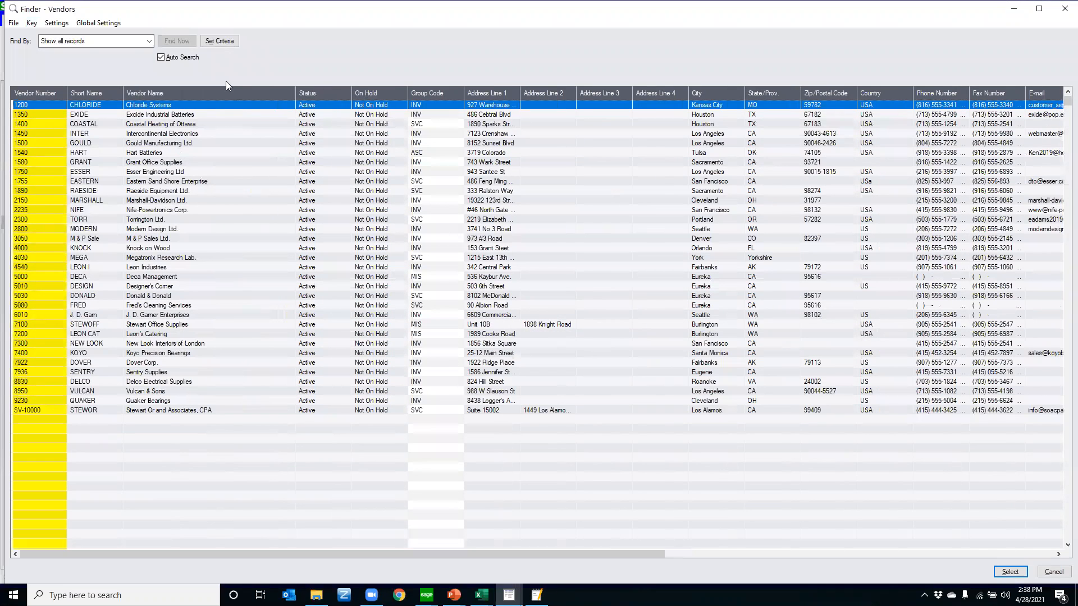
pyautogui.rightClick(90, 94)
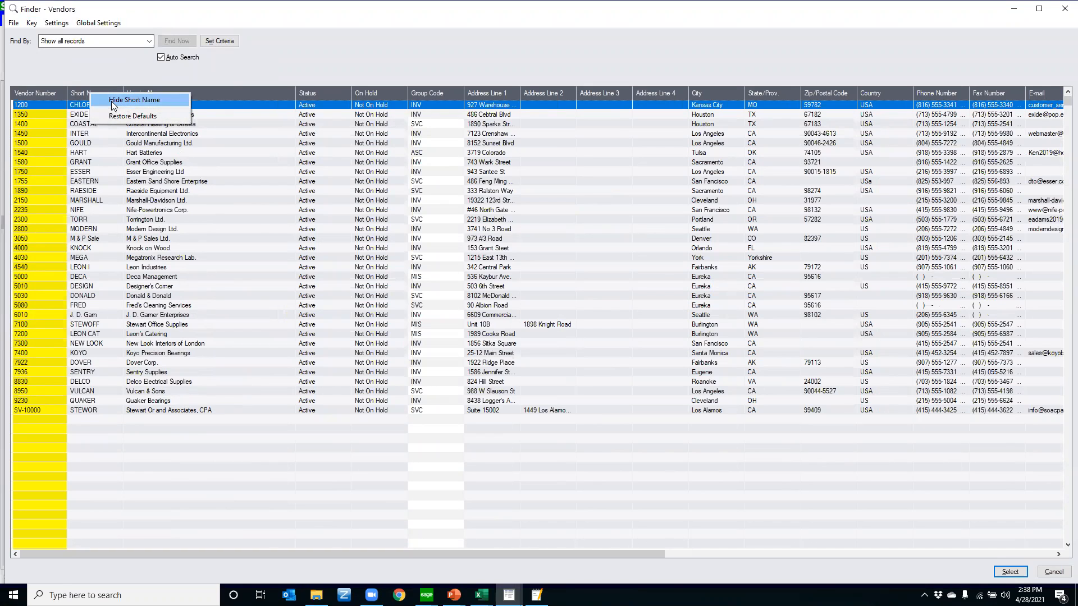
pyautogui.click(328, 104)
# Start setting criteria for the vendor finder and add Group Code as a criteria field
pyautogui.click(225, 46)
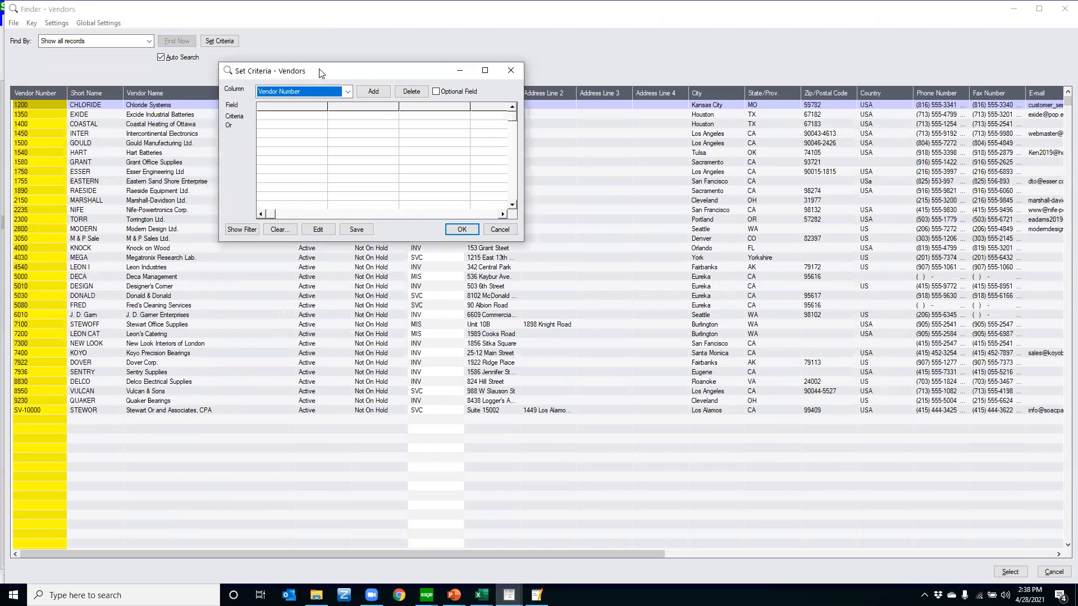
pyautogui.moveTo(322, 74); pyautogui.dragTo(324, 77)
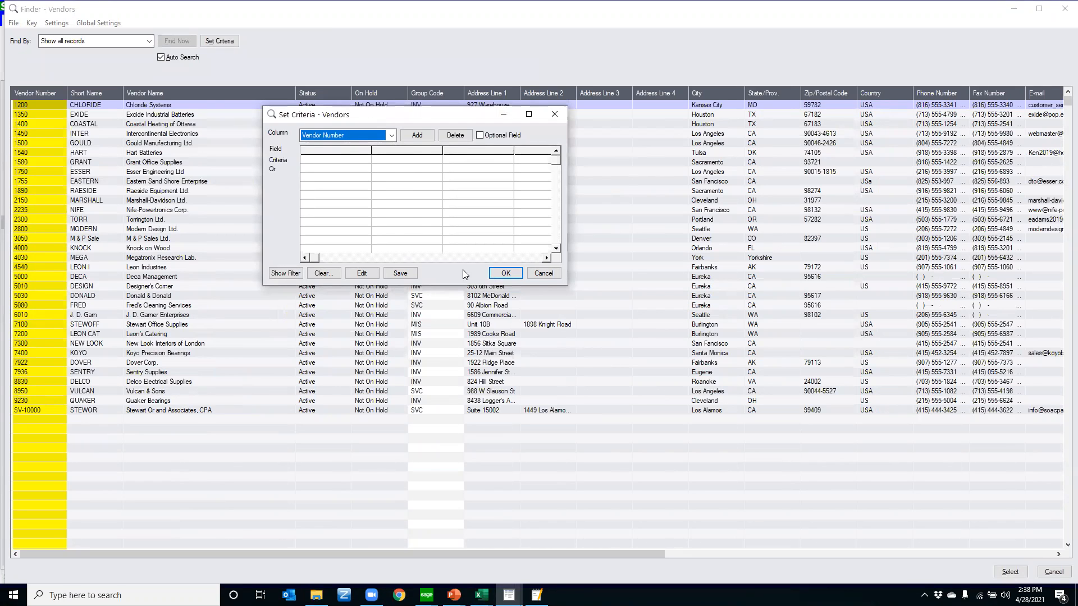
pyautogui.moveTo(414, 114); pyautogui.dragTo(642, 198)
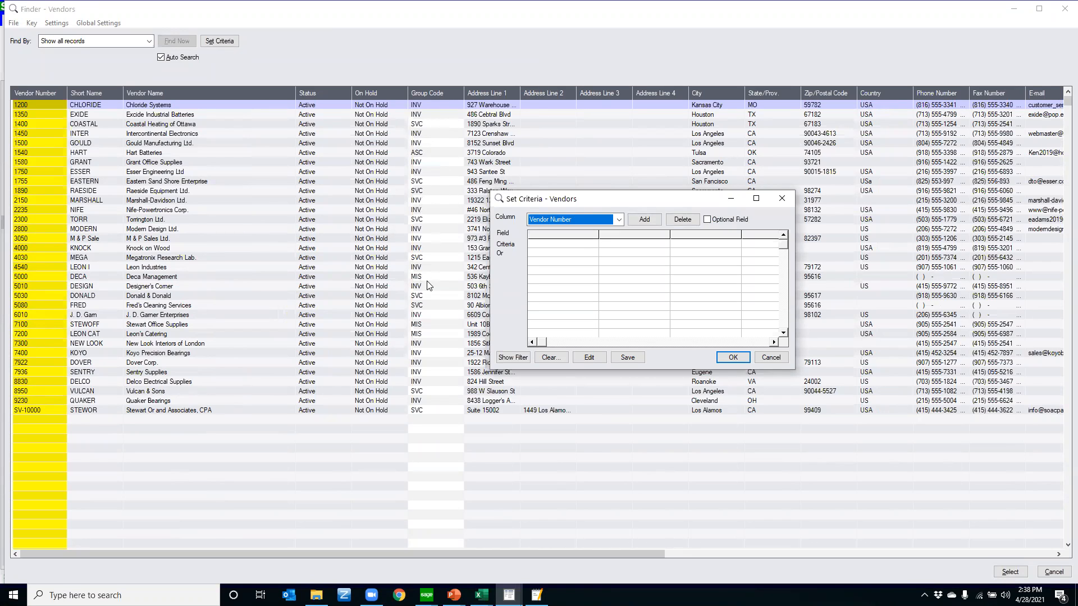
pyautogui.moveTo(539, 201); pyautogui.dragTo(404, 122)
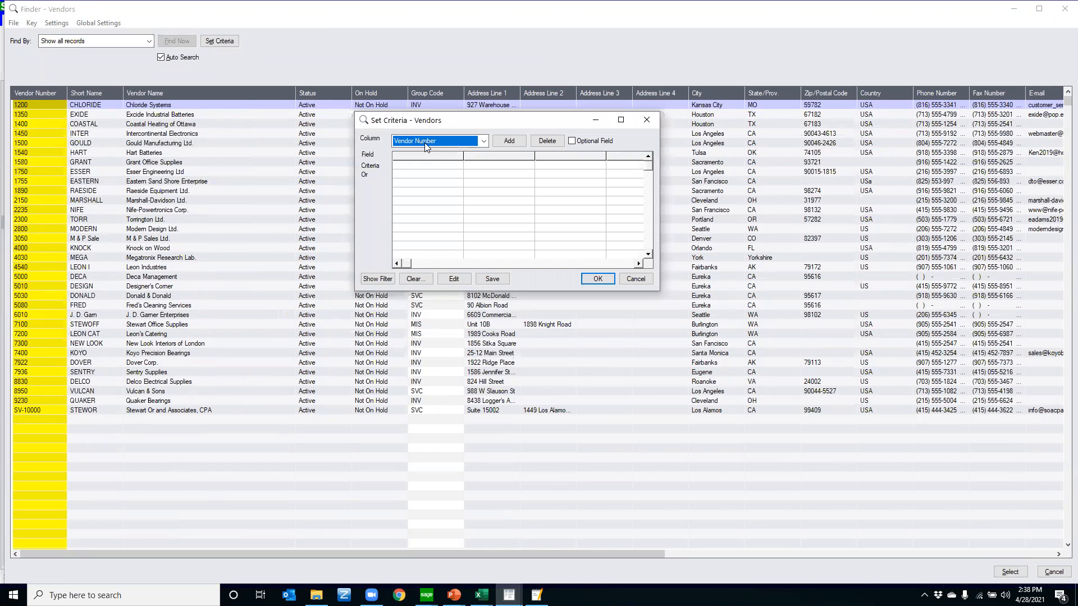
pyautogui.click(483, 141)
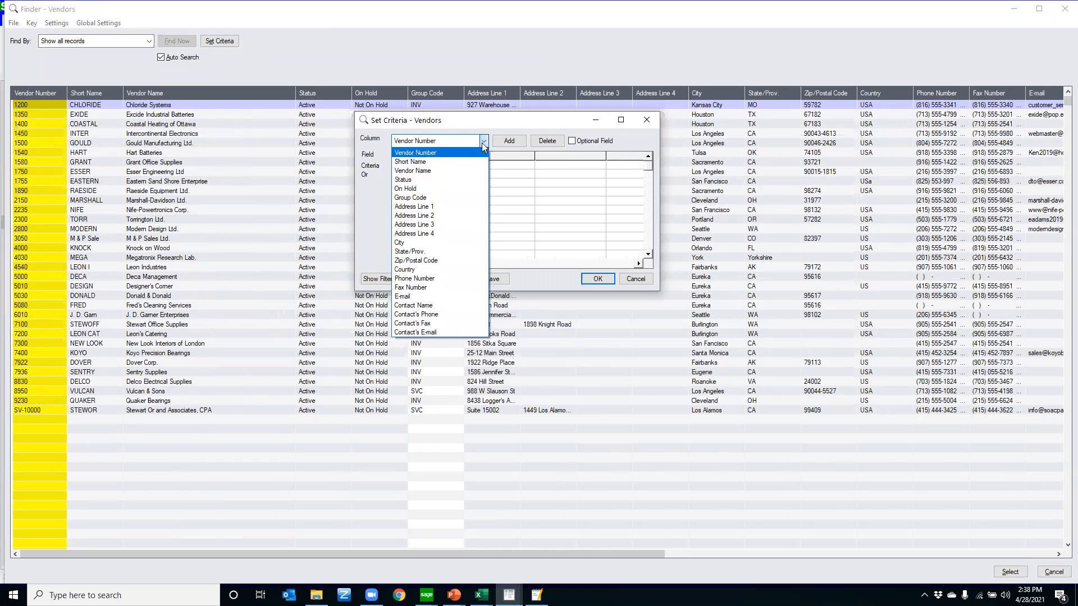
pyautogui.click(422, 200)
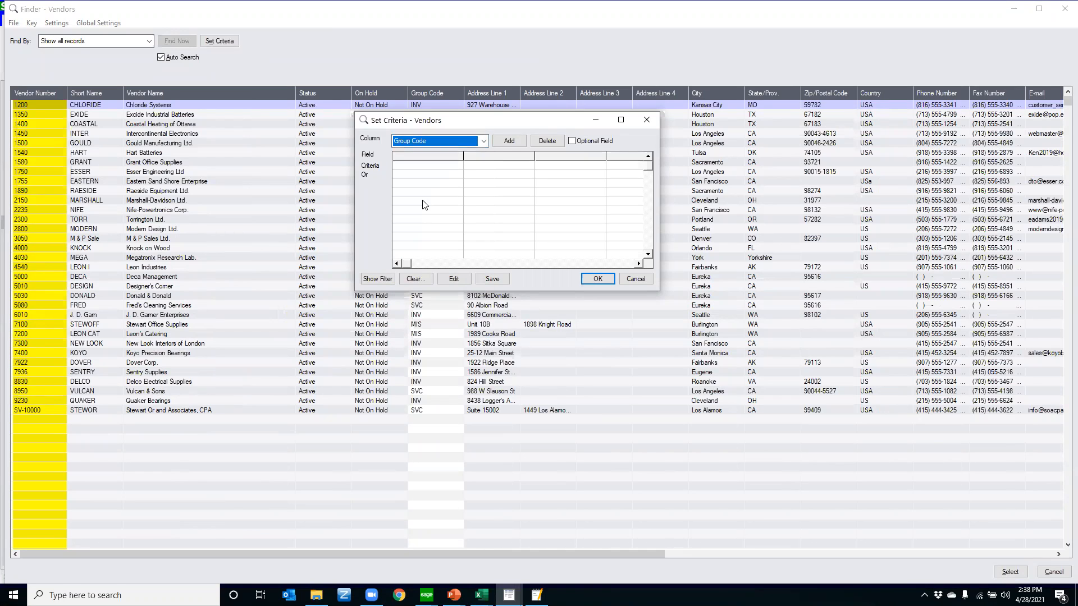
pyautogui.click(508, 142)
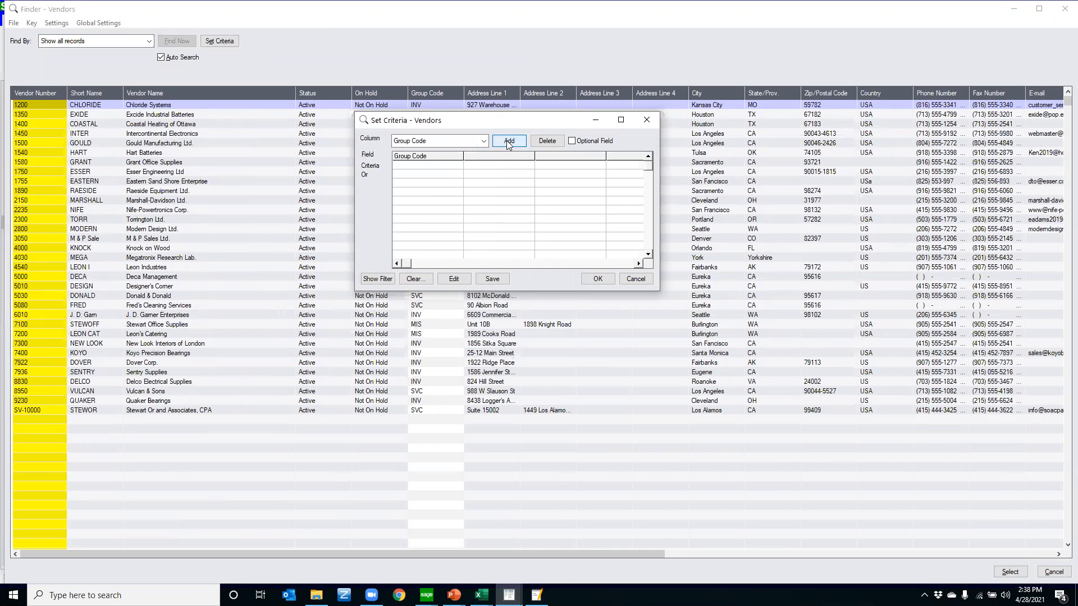
# Set the Group Code criterion to equal INV, save it and apply it to the vendor finder
pyautogui.doubleClick(407, 169)
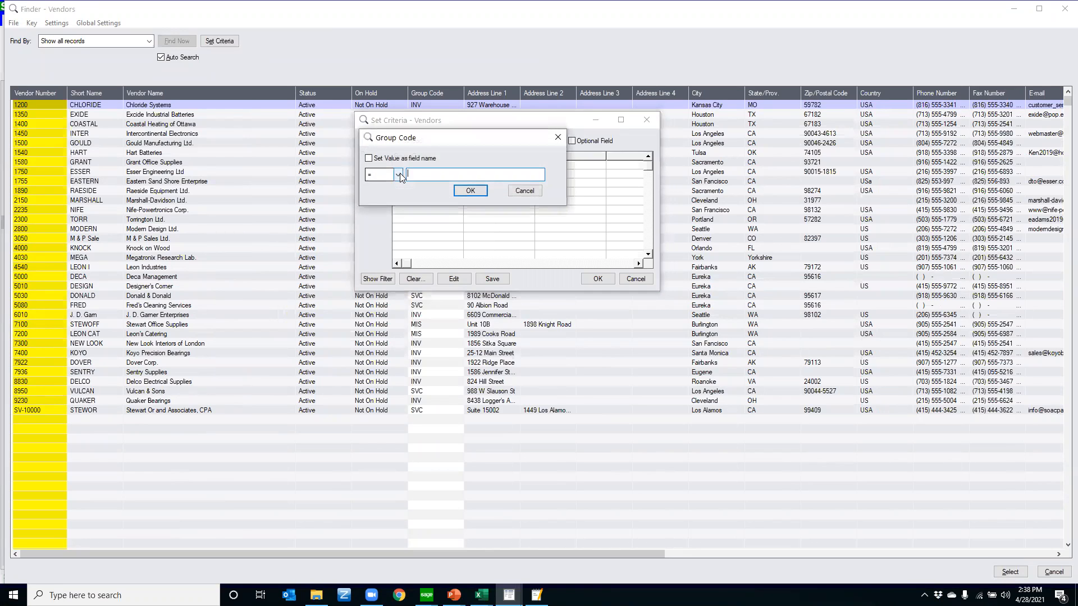
pyautogui.click(399, 174)
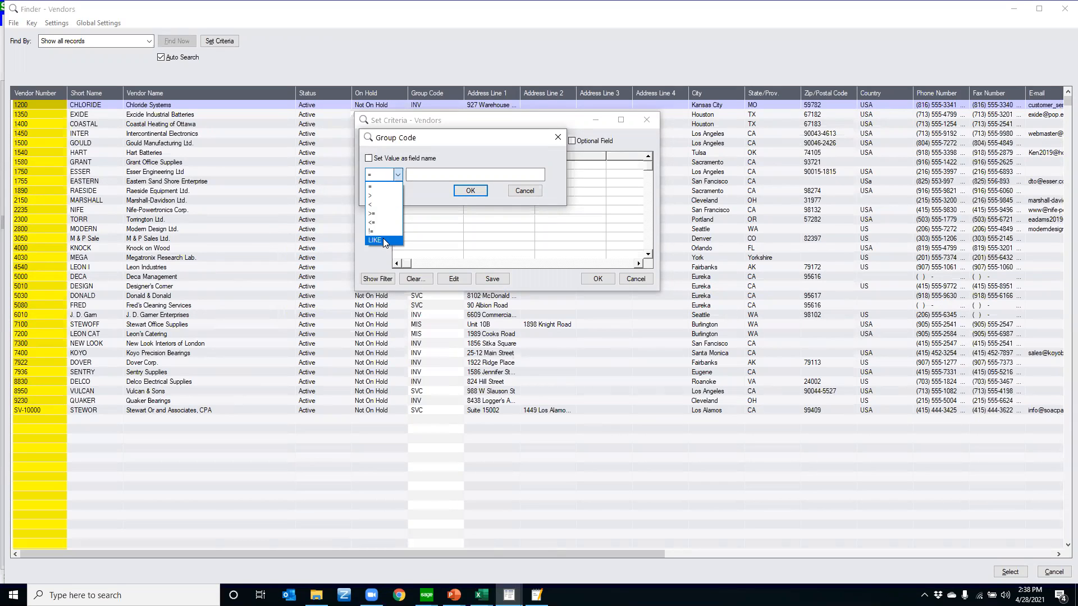
pyautogui.click(377, 185)
pyautogui.click(421, 174)
pyautogui.write('INV')
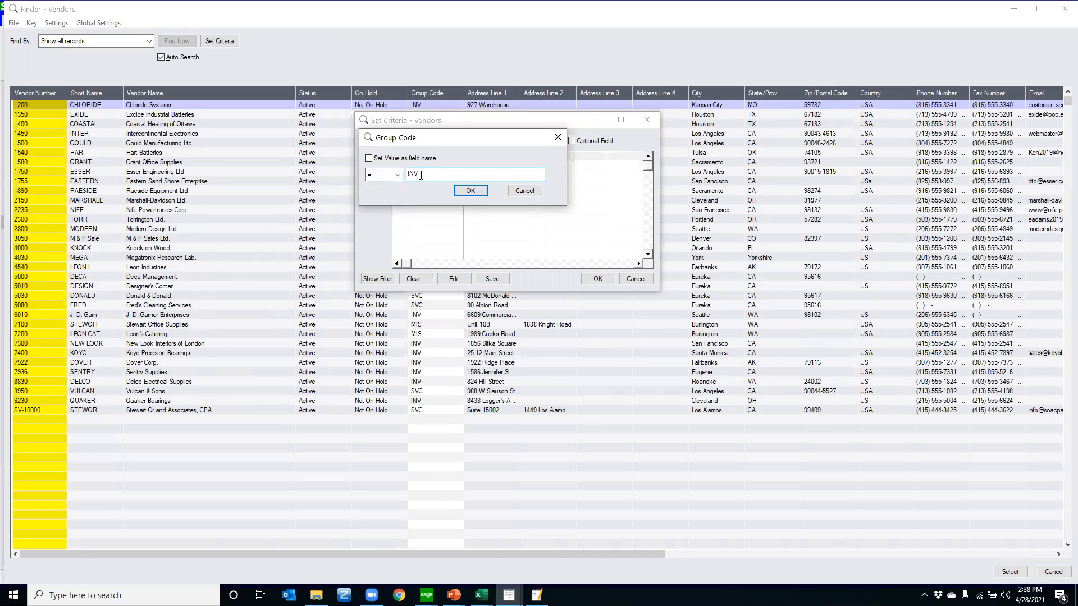
pyautogui.click(471, 191)
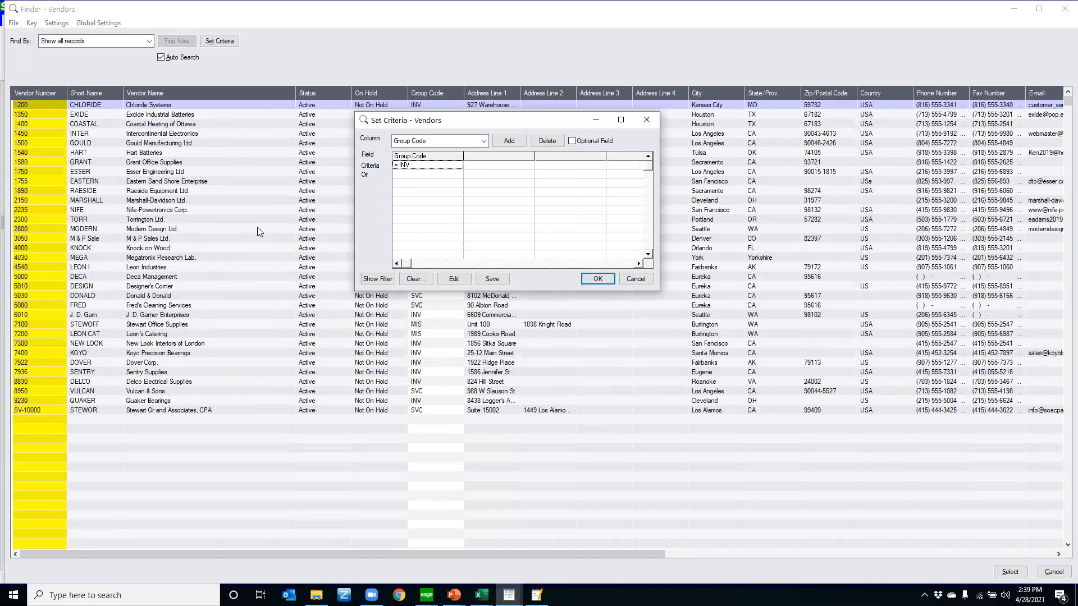
pyautogui.click(495, 280)
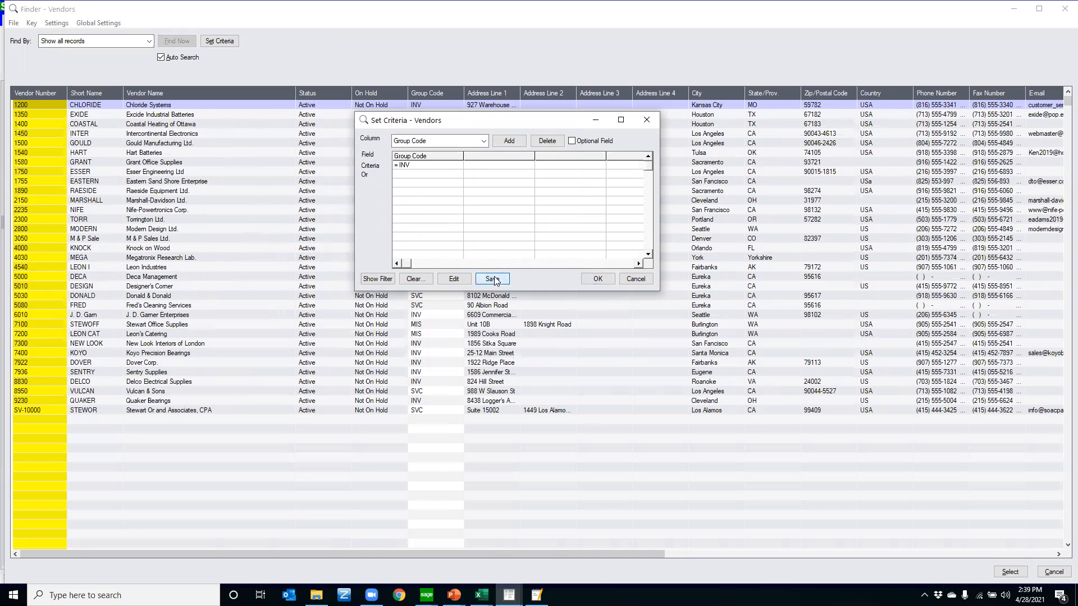
pyautogui.click(597, 279)
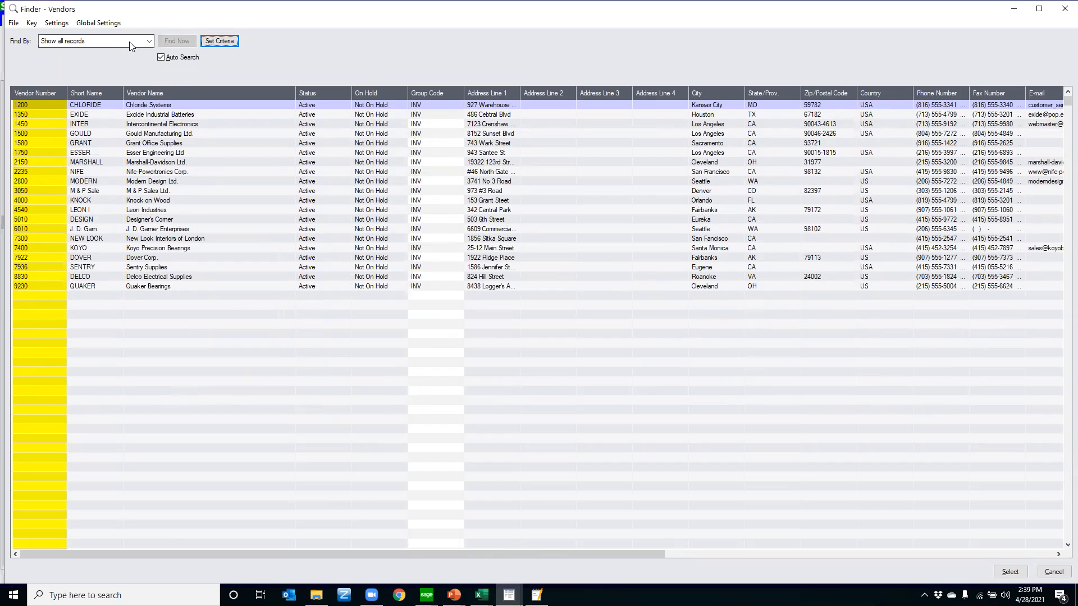
# View the fields the vendor finder can search by, keep Show all records, and close the finder
pyautogui.click(84, 41)
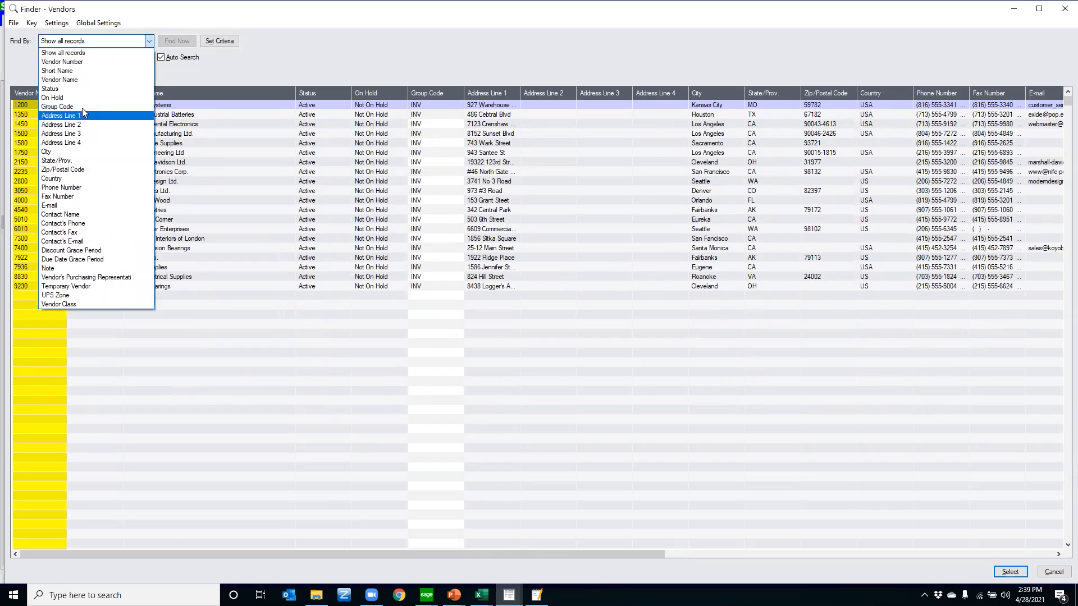
pyautogui.click(164, 76)
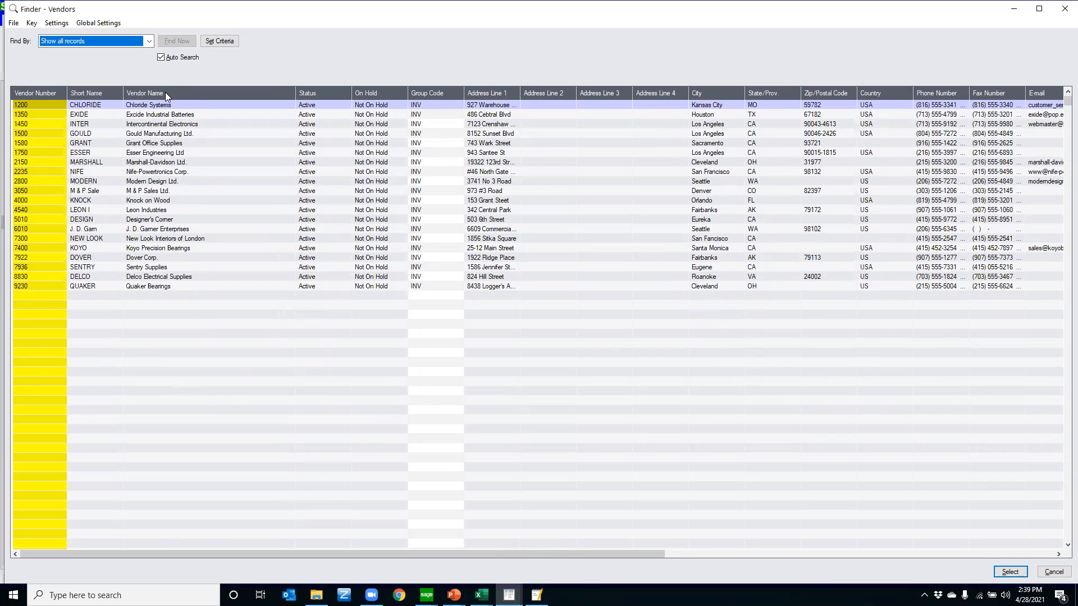
pyautogui.click(1056, 7)
pyautogui.click(732, 105)
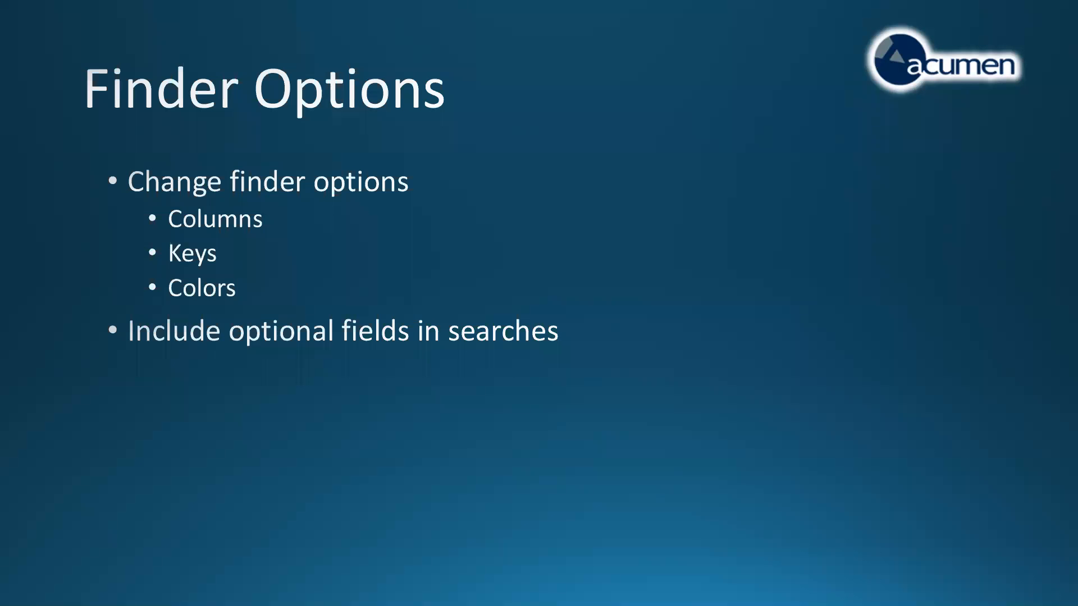
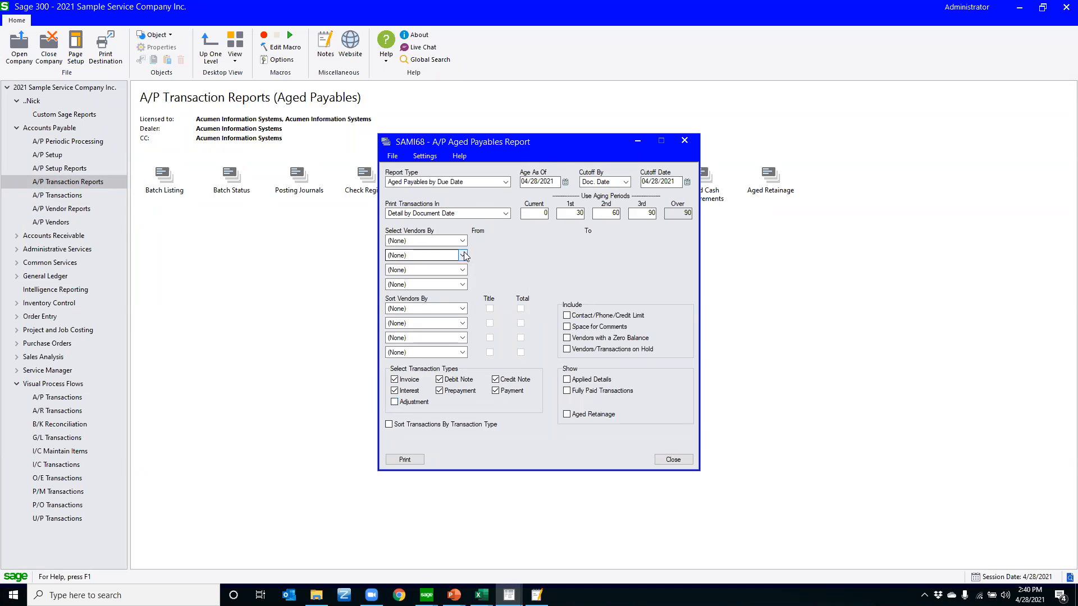
# Select vendors by Vendor Group from INV to INV in the Aged Payables report, and close it without saving the settings
pyautogui.click(433, 280)
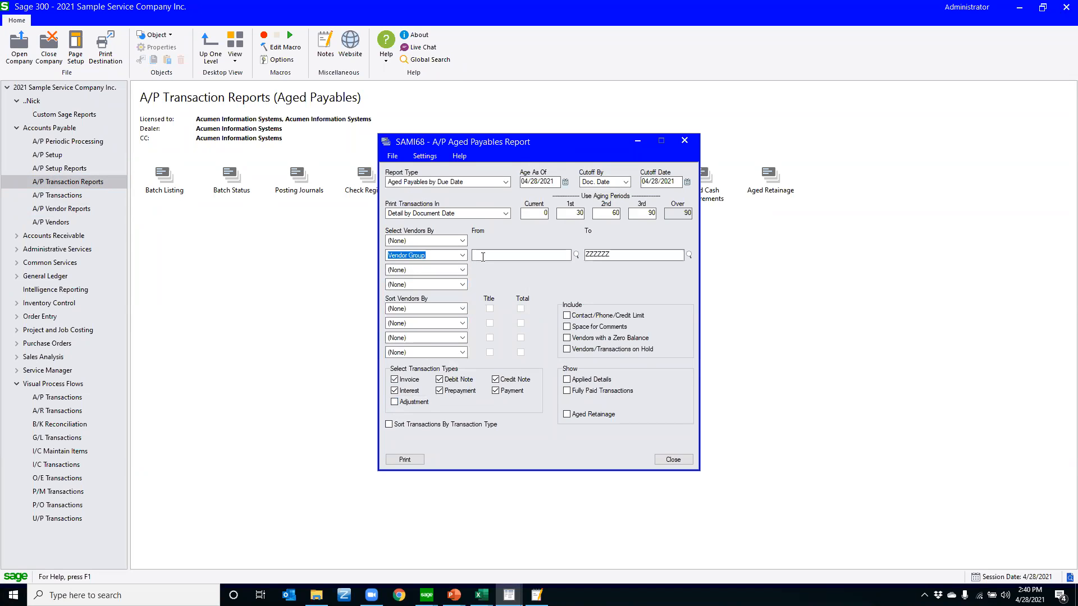
pyautogui.write('INV')
pyautogui.press('Tab')
pyautogui.write('INV')
pyautogui.press('Tab')
pyautogui.click(667, 460)
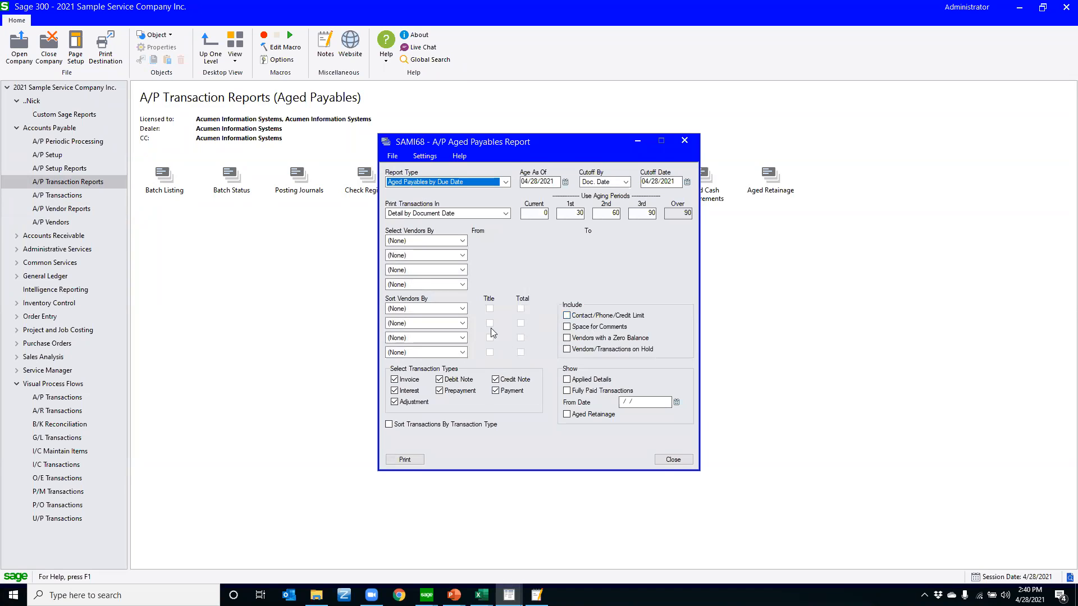
# Exclude adjustments from the Aged Payables report and select vendors by Vendor Group from INV to INV
pyautogui.click(395, 402)
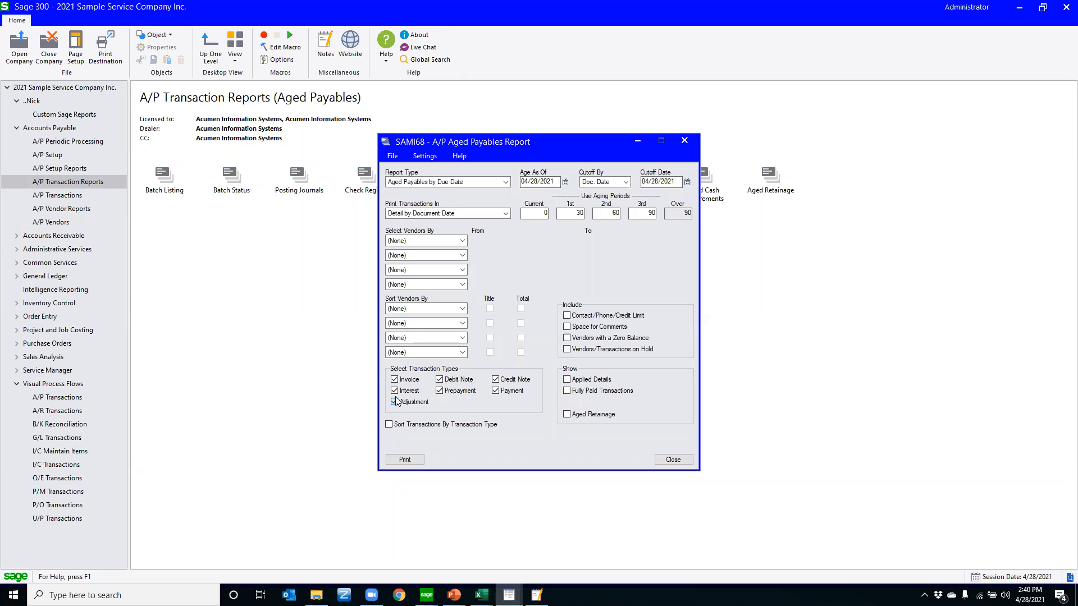
pyautogui.click(463, 256)
pyautogui.click(462, 256)
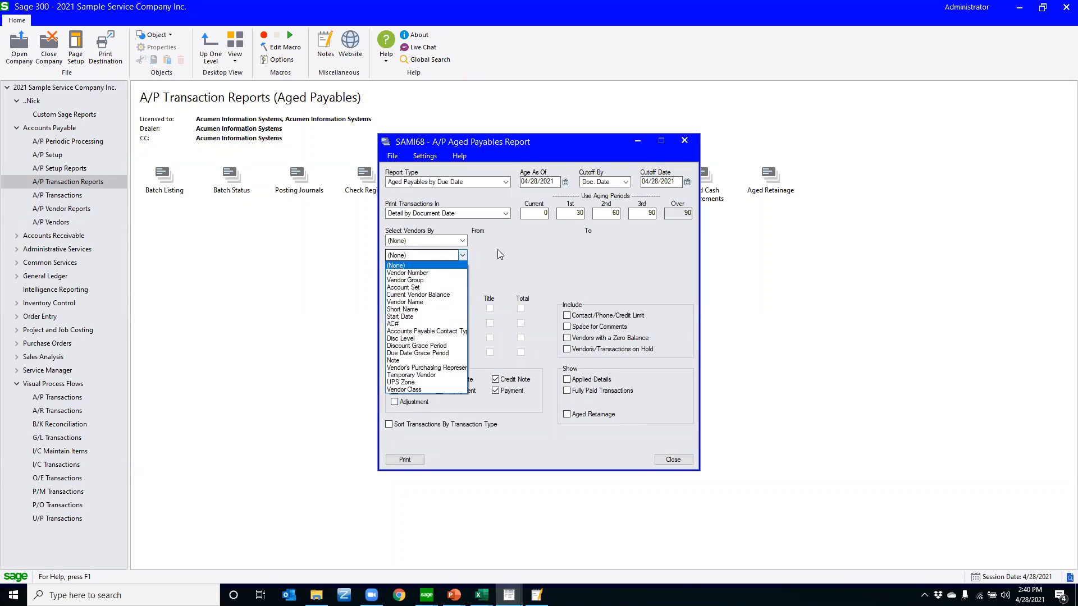
pyautogui.click(431, 281)
pyautogui.click(547, 255)
pyautogui.write('INV')
pyautogui.press('Tab')
pyautogui.write('INV')
pyautogui.press('Tab')
# Save the current report settings as defaults, preview the printed Aged Payables report, and close it
pyautogui.click(428, 157)
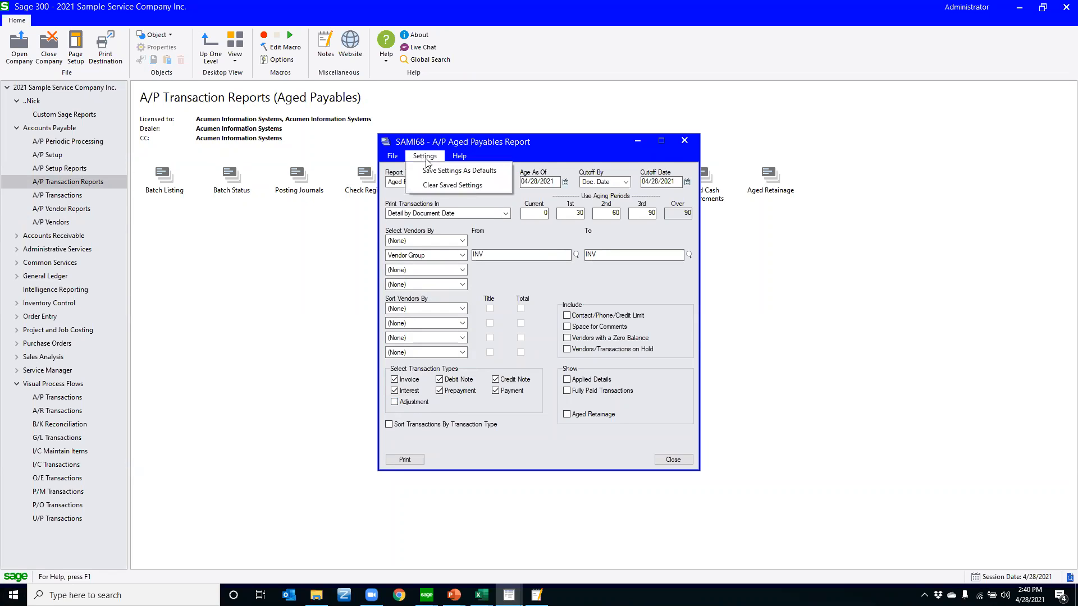
pyautogui.click(461, 171)
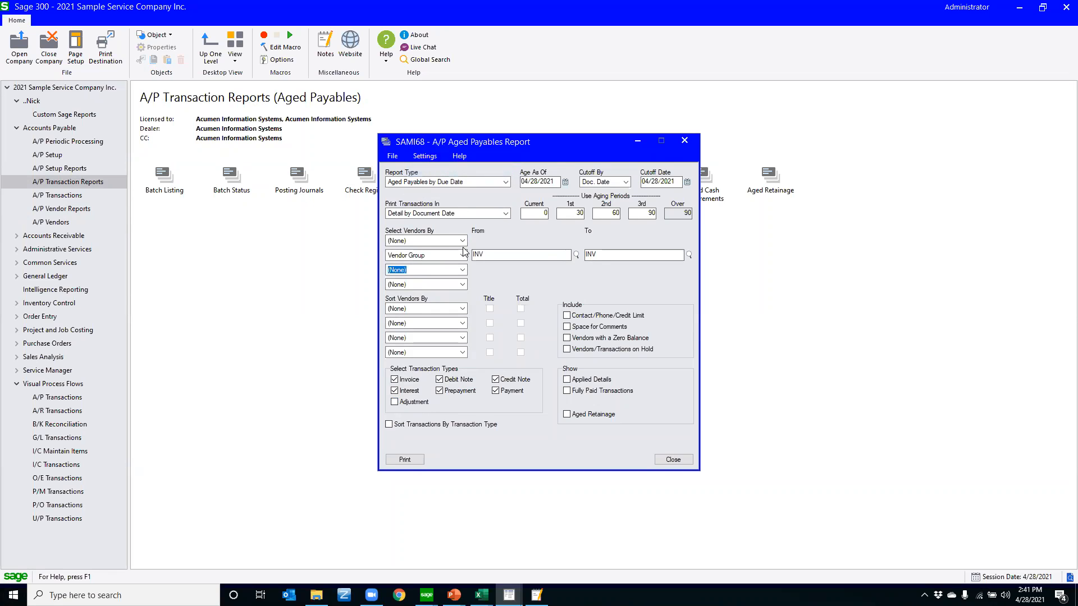
pyautogui.click(404, 458)
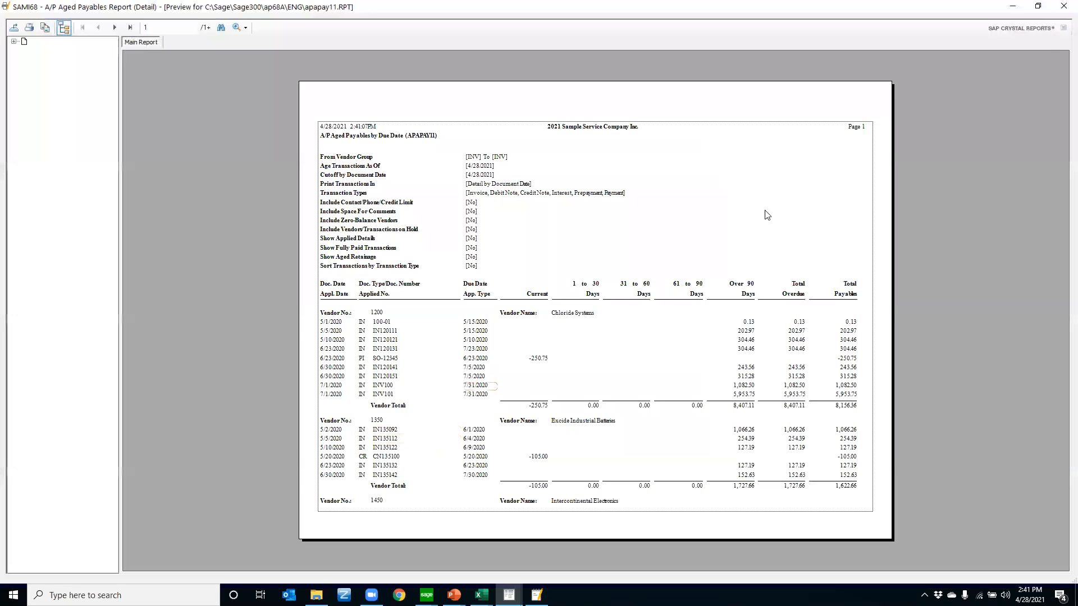
pyautogui.click(1062, 7)
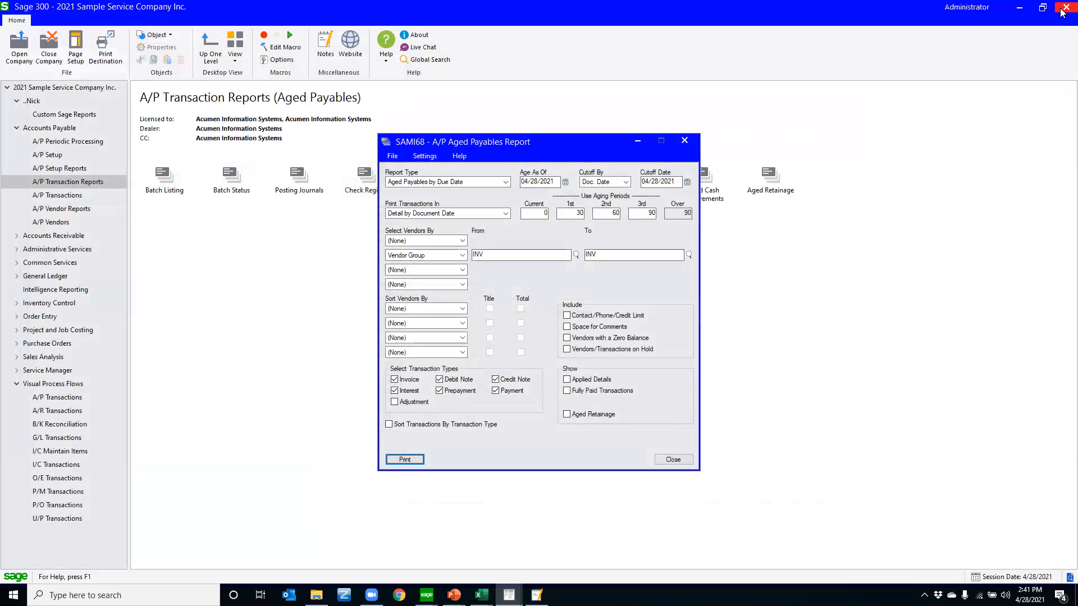
pyautogui.click(684, 141)
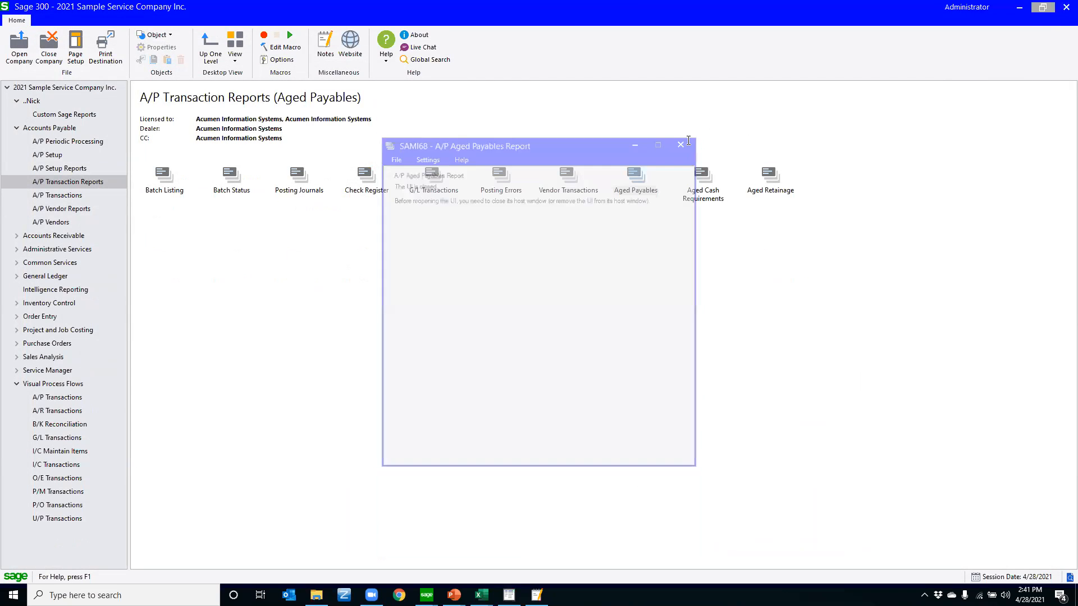
# Clear the saved settings of the Aged Payables report and reopen it to check its selection fields
pyautogui.doubleClick(638, 184)
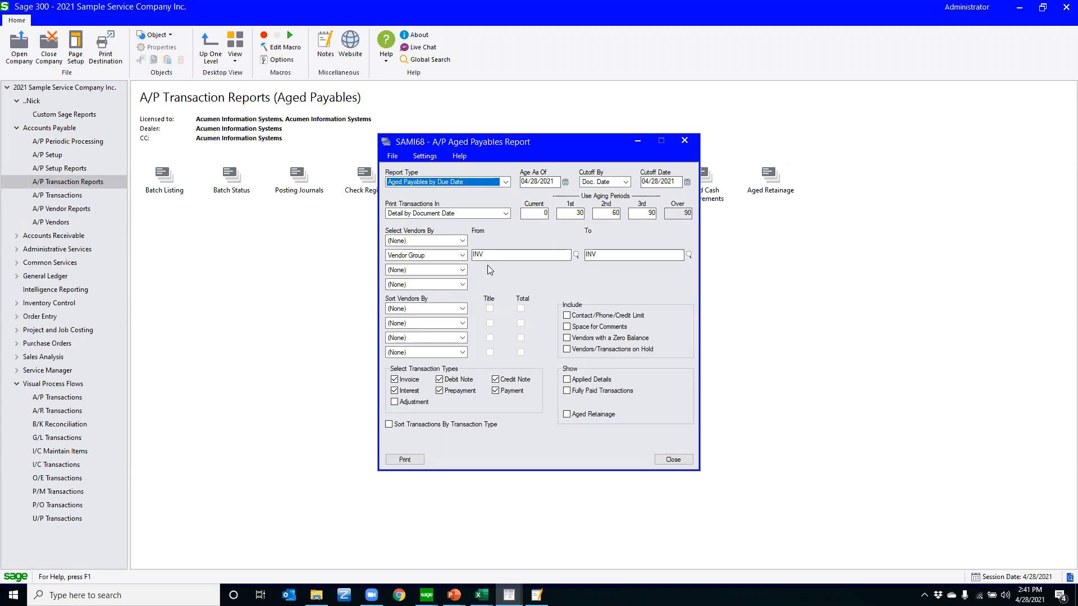
pyautogui.click(425, 156)
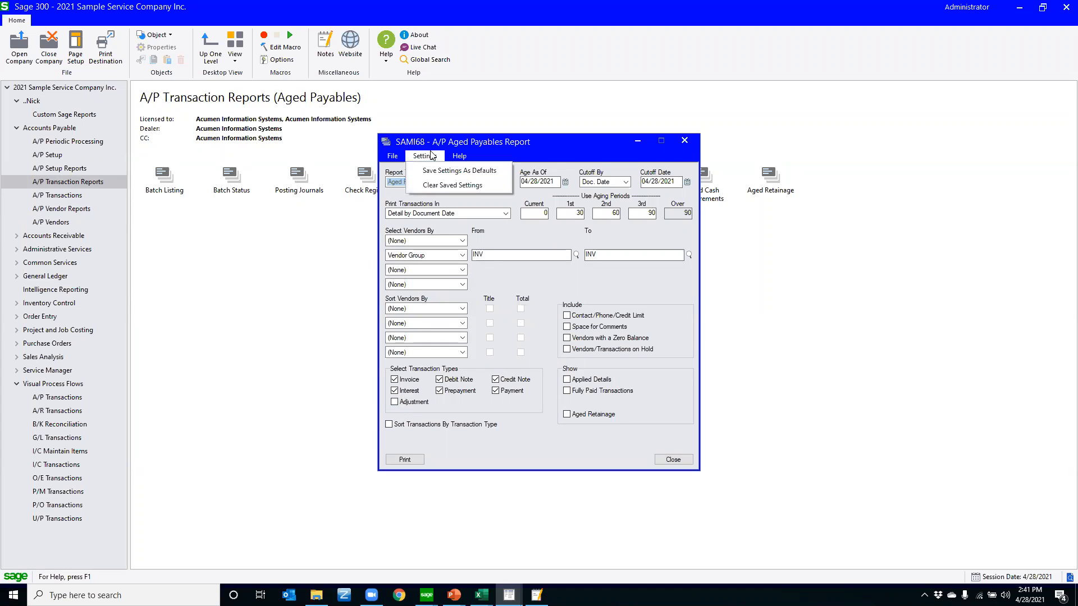
pyautogui.click(438, 187)
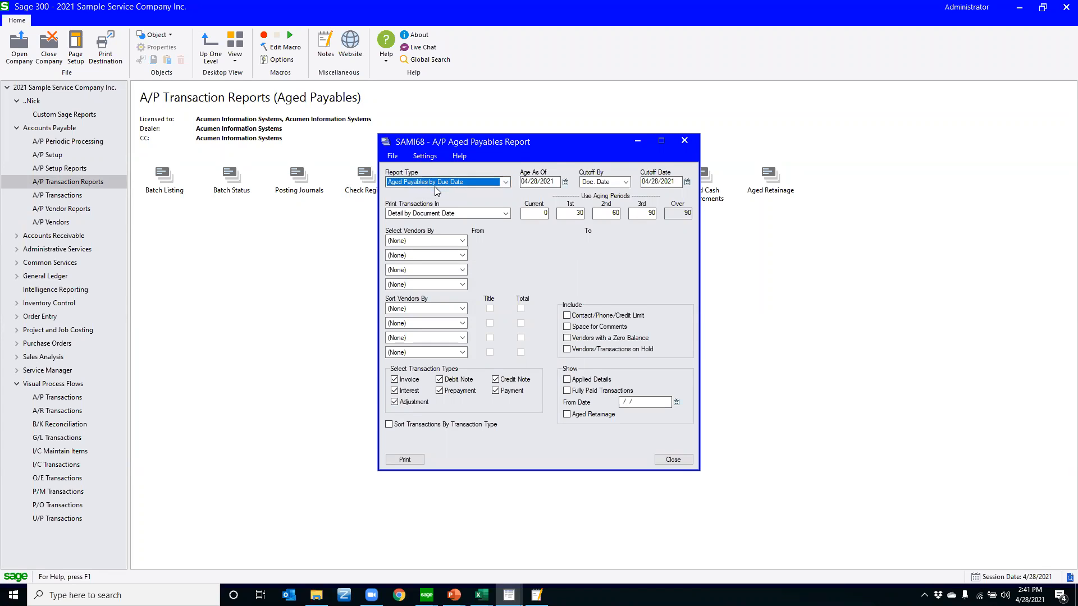
pyautogui.click(414, 459)
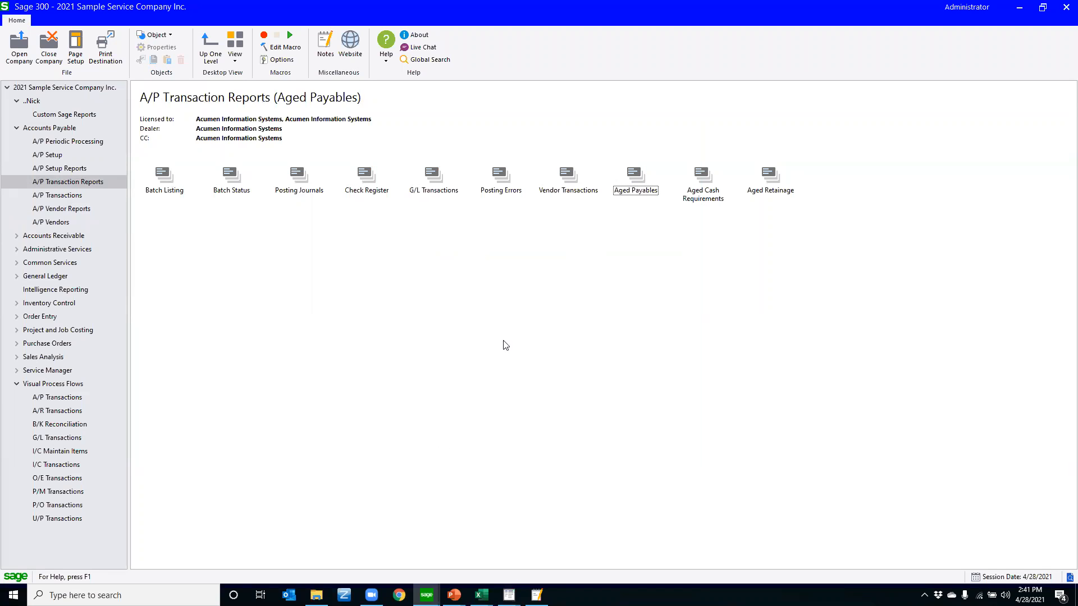
pyautogui.doubleClick(634, 181)
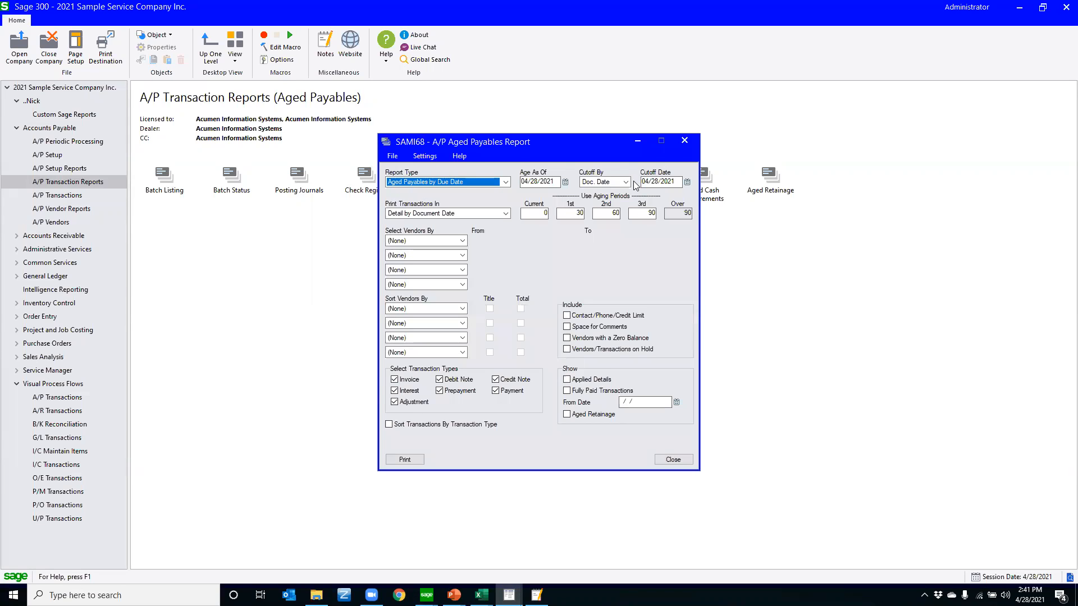
pyautogui.click(684, 140)
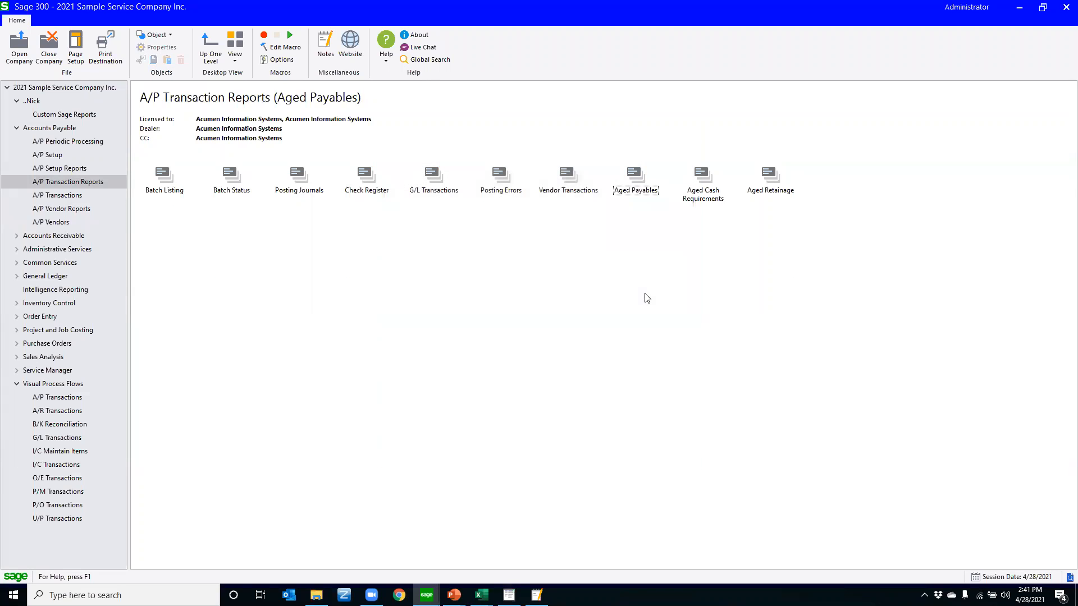
# Make a copy of the Aged Payables report object in the A/P Transaction Reports folder
pyautogui.rightClick(635, 181)
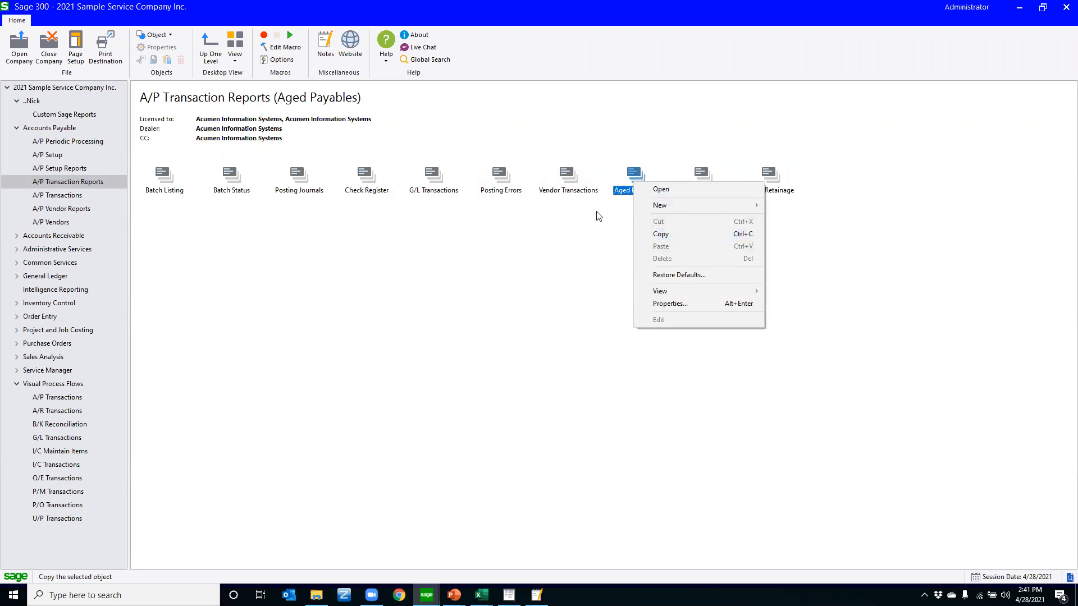
pyautogui.click(650, 234)
pyautogui.rightClick(835, 194)
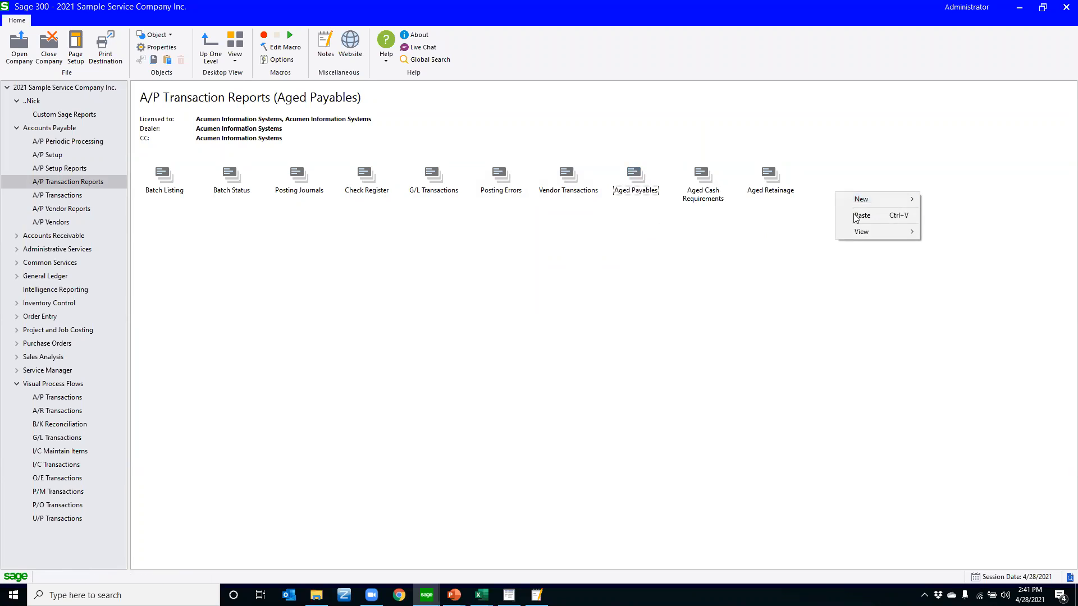
pyautogui.click(861, 218)
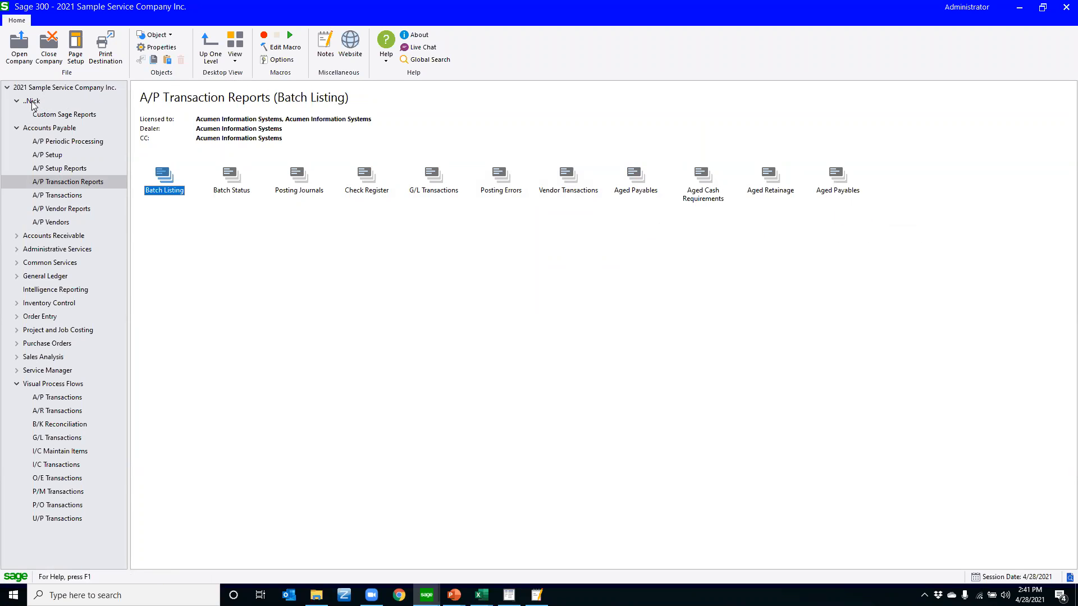
# Change the title of the copied Aged Payables object to Aged Payables INV
pyautogui.click(836, 176)
pyautogui.rightClick(837, 174)
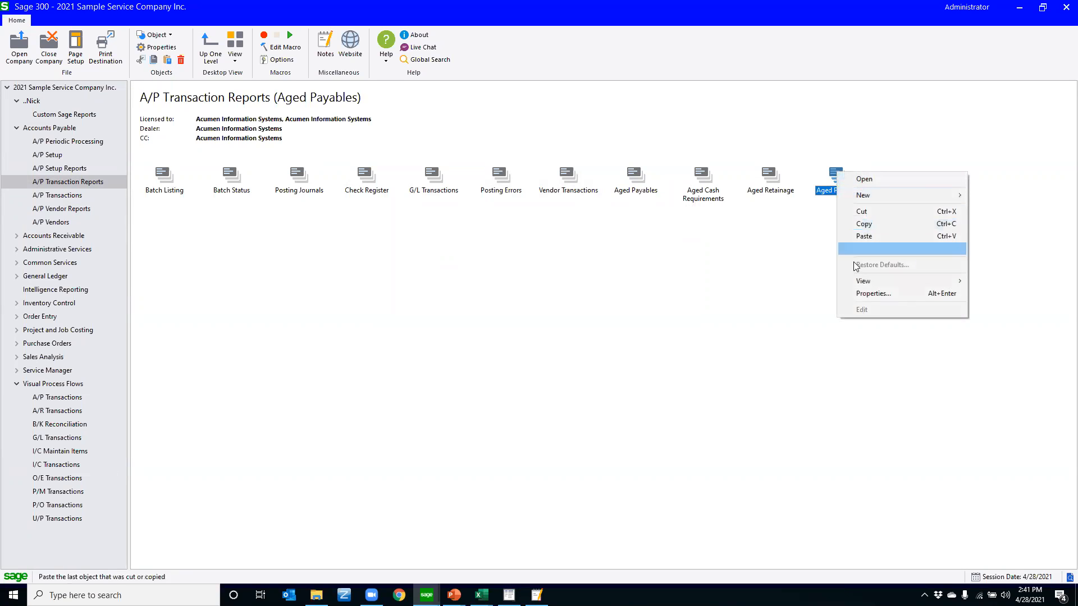
pyautogui.click(863, 295)
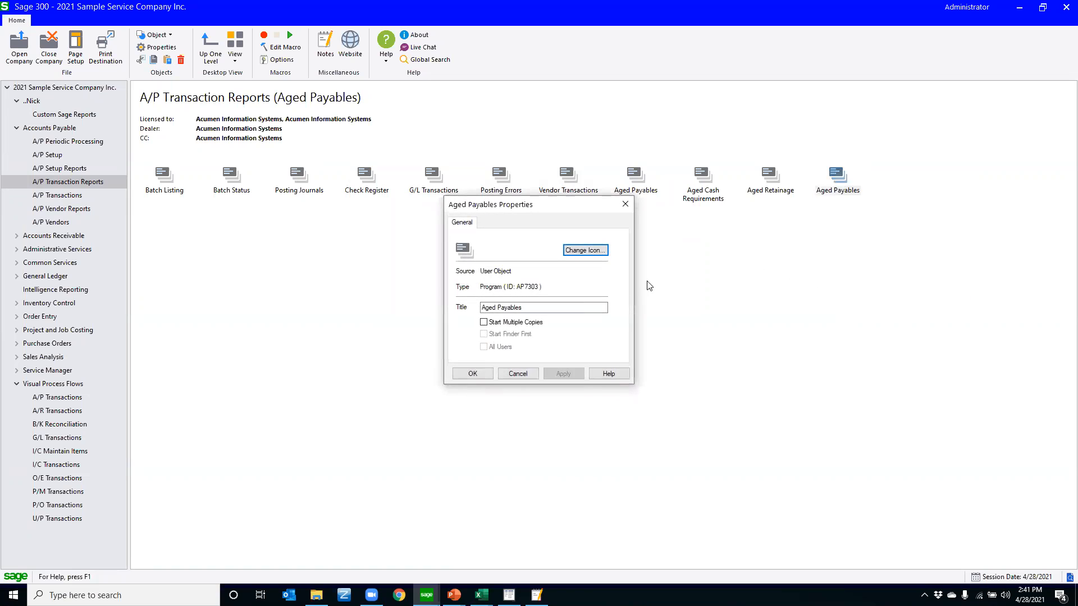
pyautogui.click(580, 306)
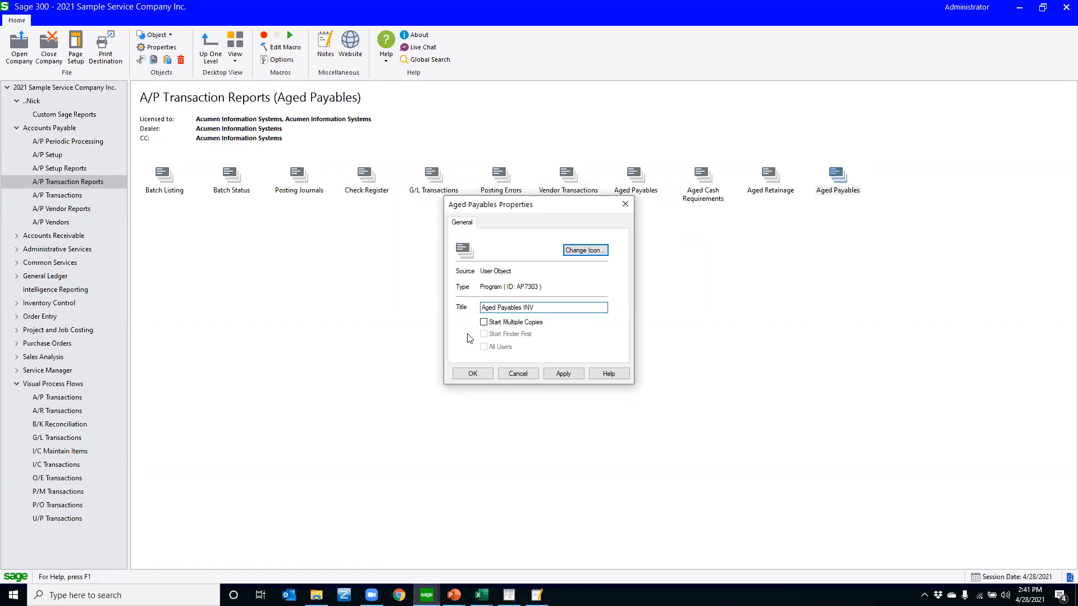
pyautogui.click(471, 374)
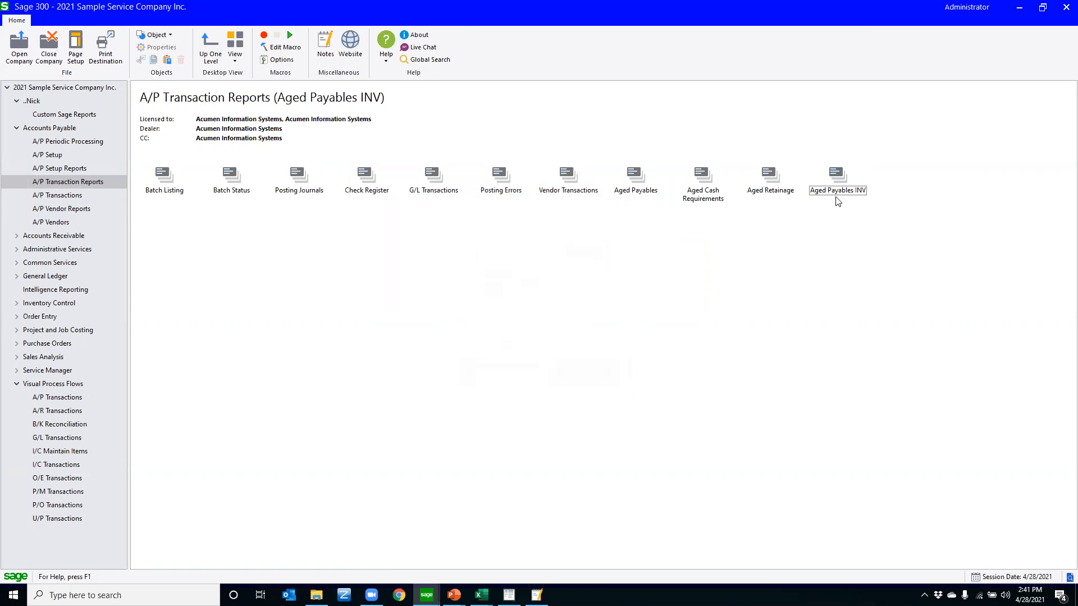
# Set up the Aged Payables INV report to select Vendor Group from INV to INV and exclude adjustments
pyautogui.click(635, 174)
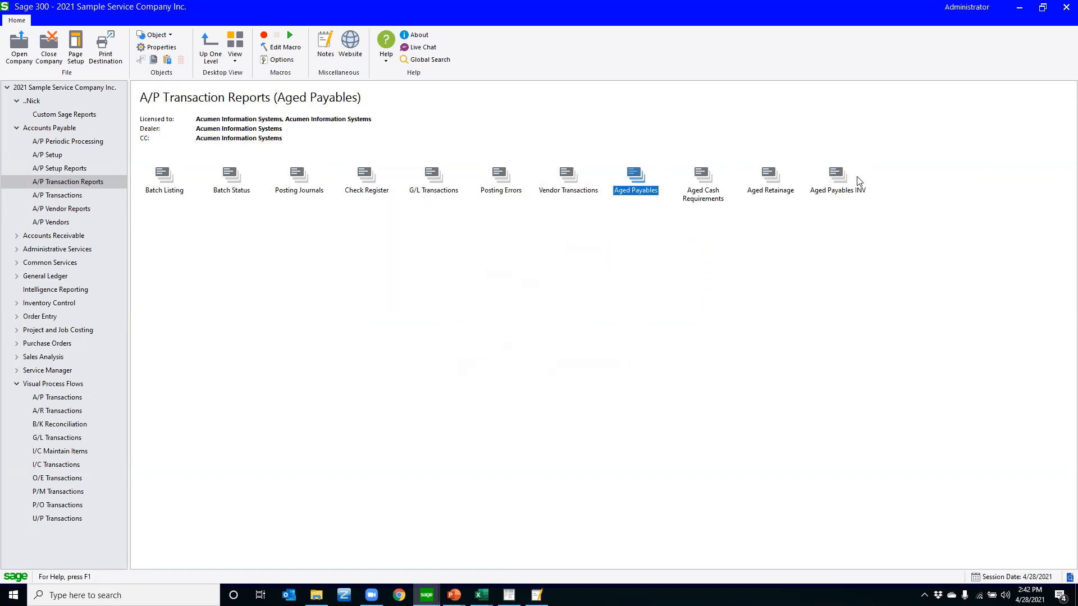
pyautogui.doubleClick(838, 177)
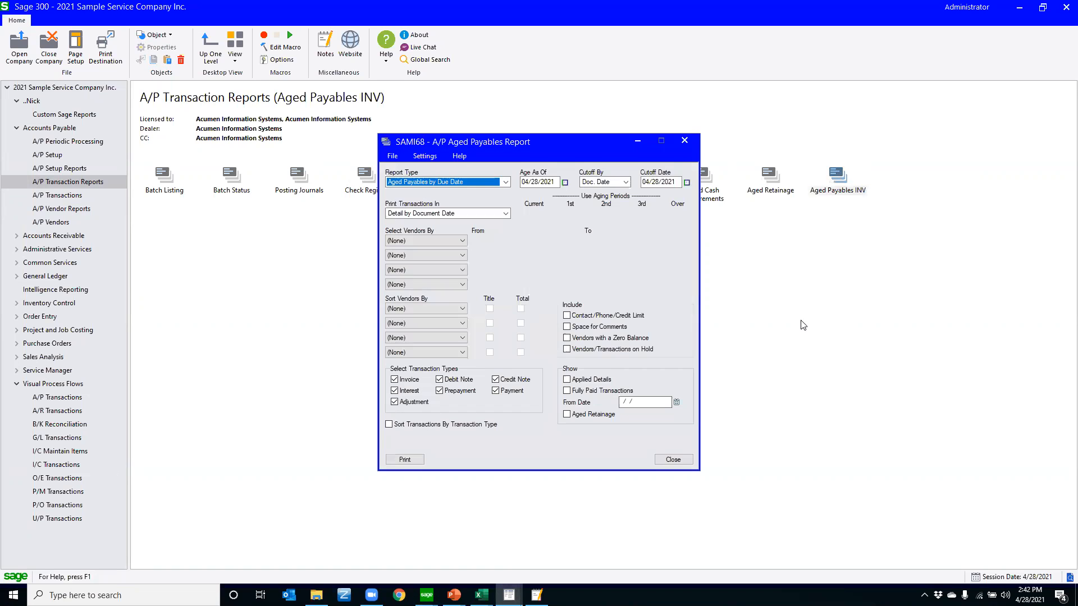
pyautogui.click(461, 256)
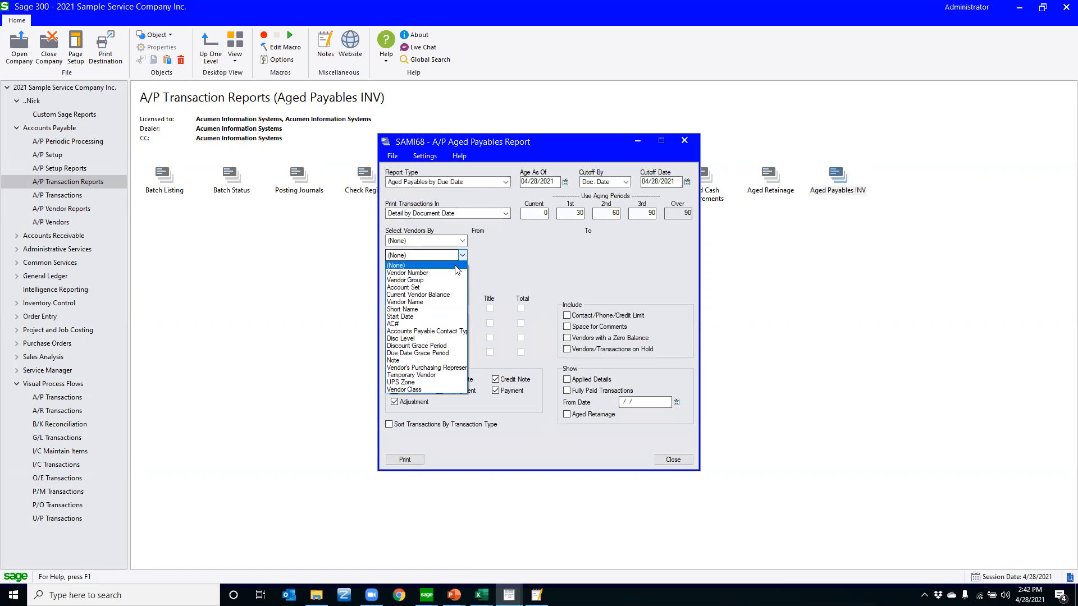
pyautogui.click(443, 280)
pyautogui.click(499, 256)
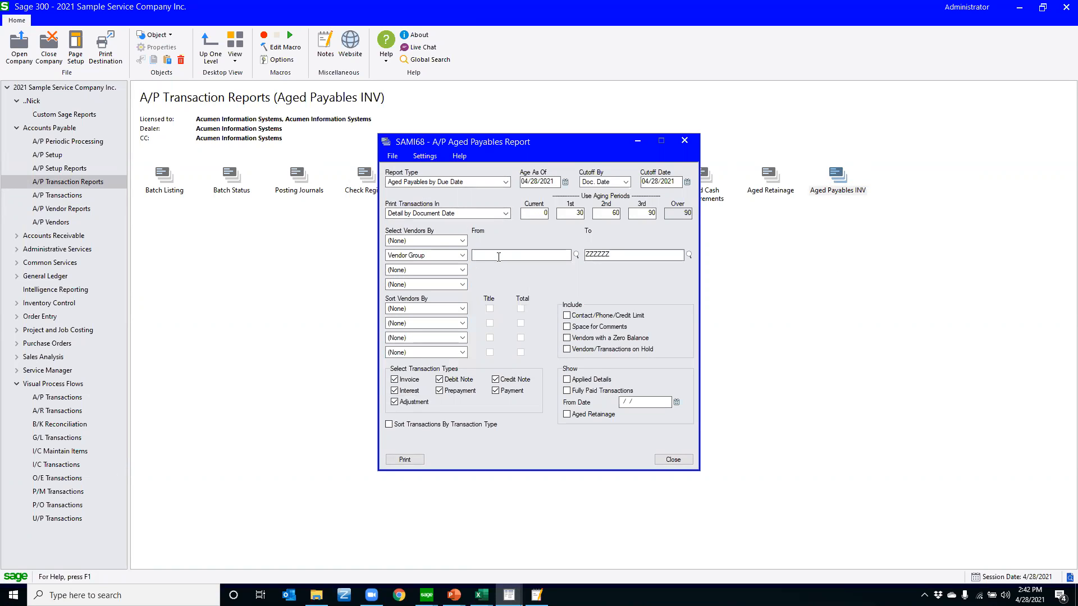
pyautogui.press('Tab')
pyautogui.write('INV')
pyautogui.press('Tab')
pyautogui.click(395, 402)
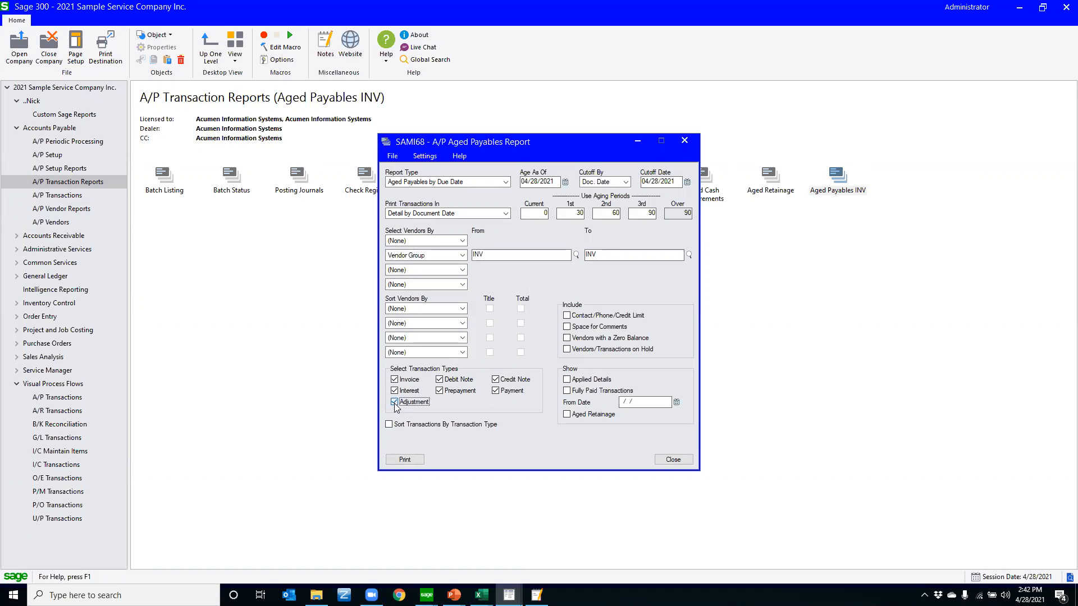
# Save the Aged Payables INV report settings as defaults and preview the printed report
pyautogui.click(425, 156)
pyautogui.click(426, 166)
pyautogui.click(407, 461)
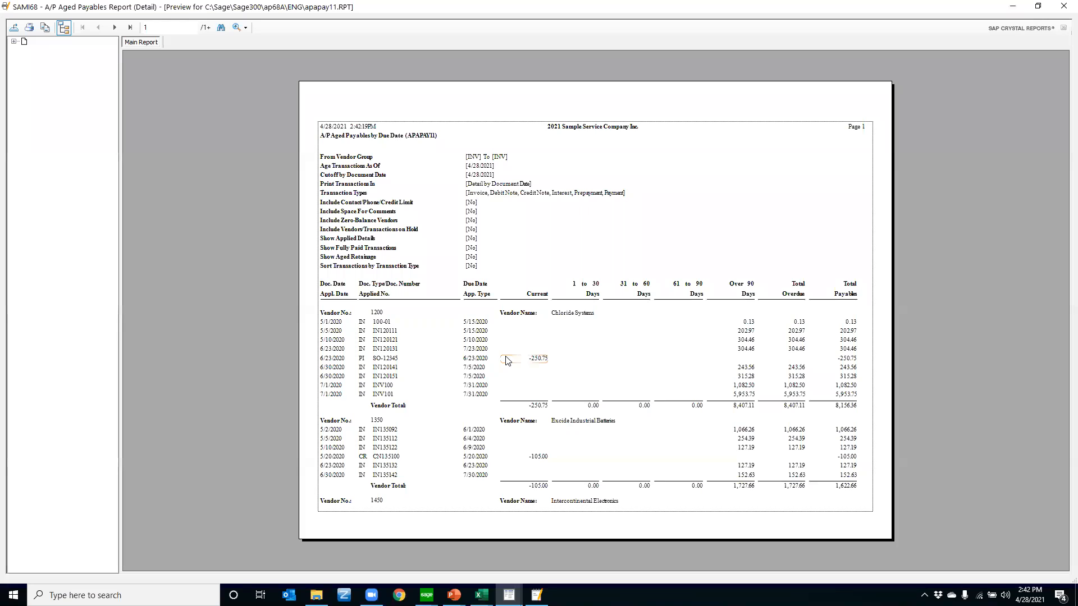
# Export the previewed report in Microsoft Excel 97-2003 Data-Only (XLS) format with Application as destination, continuing to the Excel export options
pyautogui.click(13, 32)
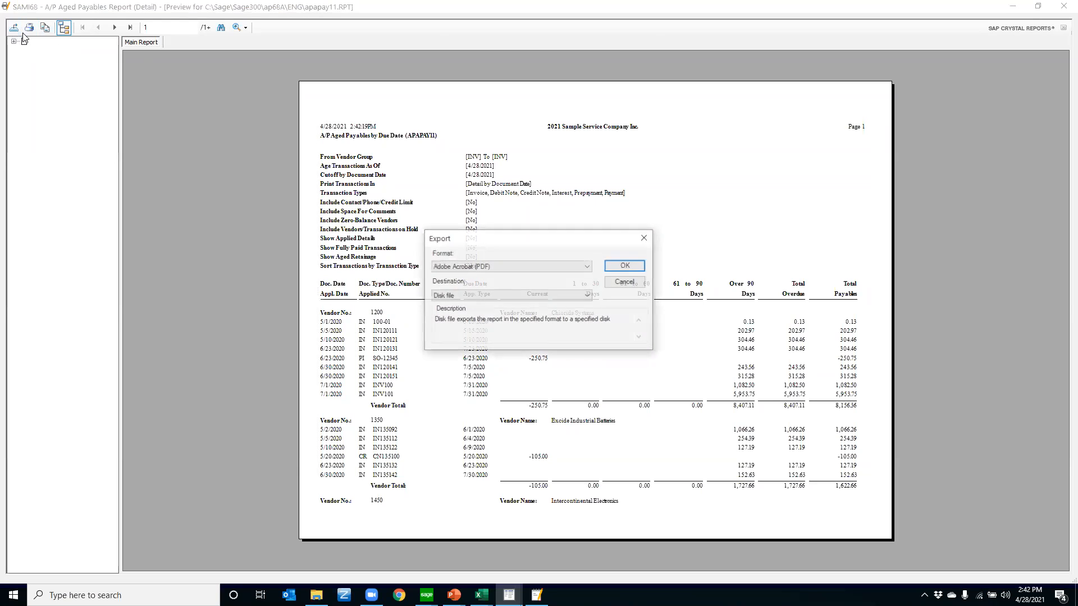
pyautogui.click(506, 266)
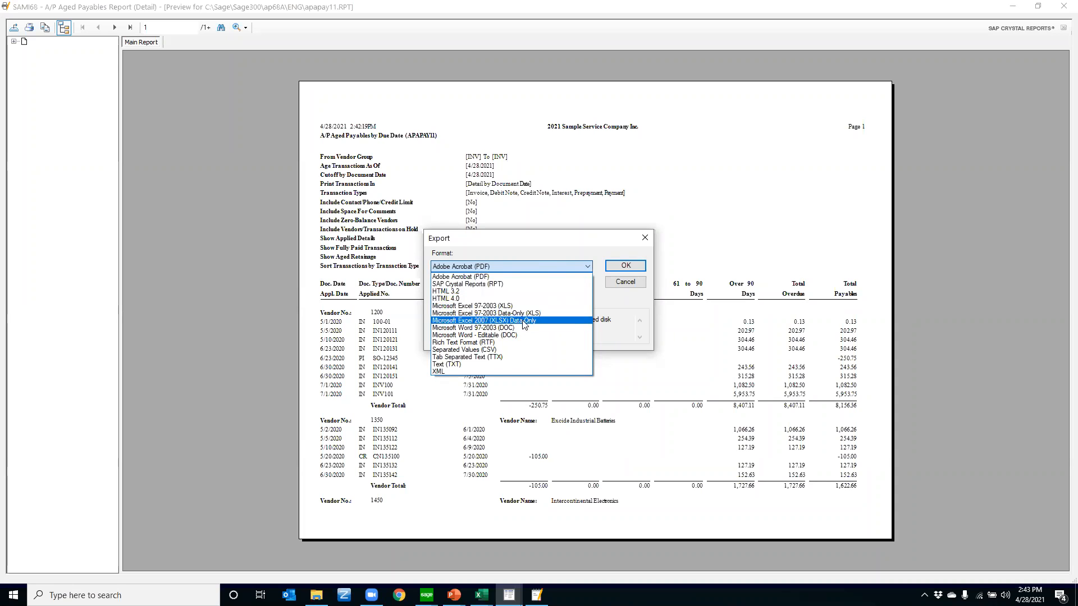
pyautogui.click(480, 305)
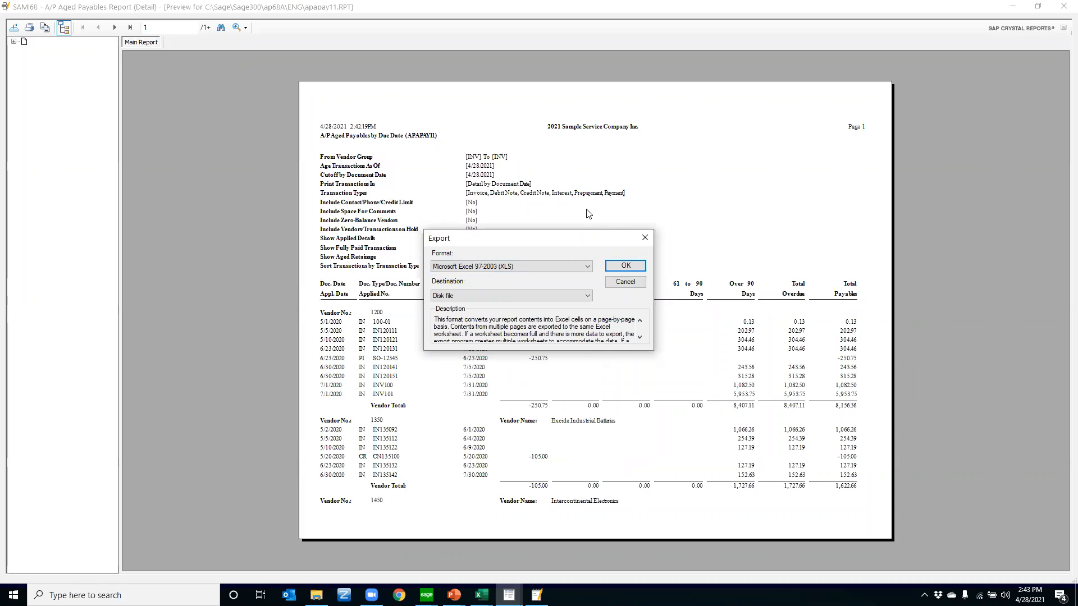
pyautogui.click(587, 266)
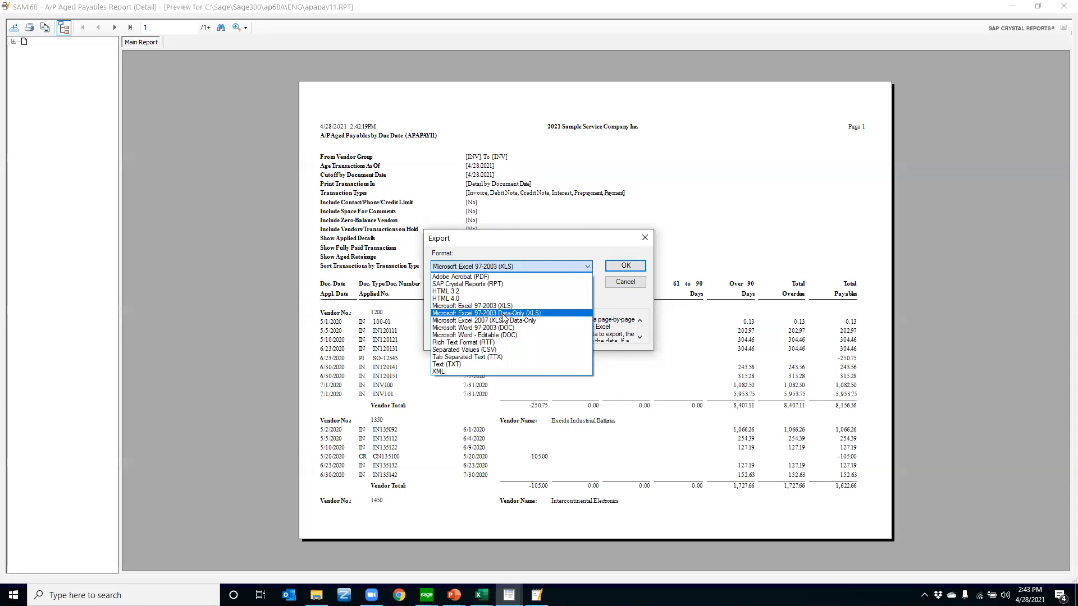
pyautogui.click(503, 313)
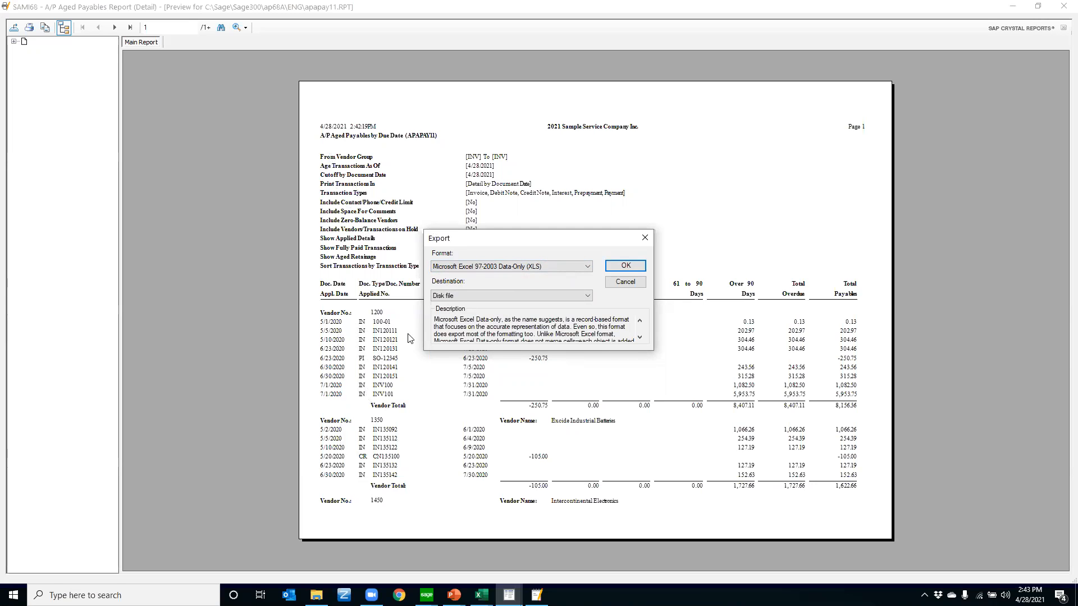
pyautogui.click(492, 299)
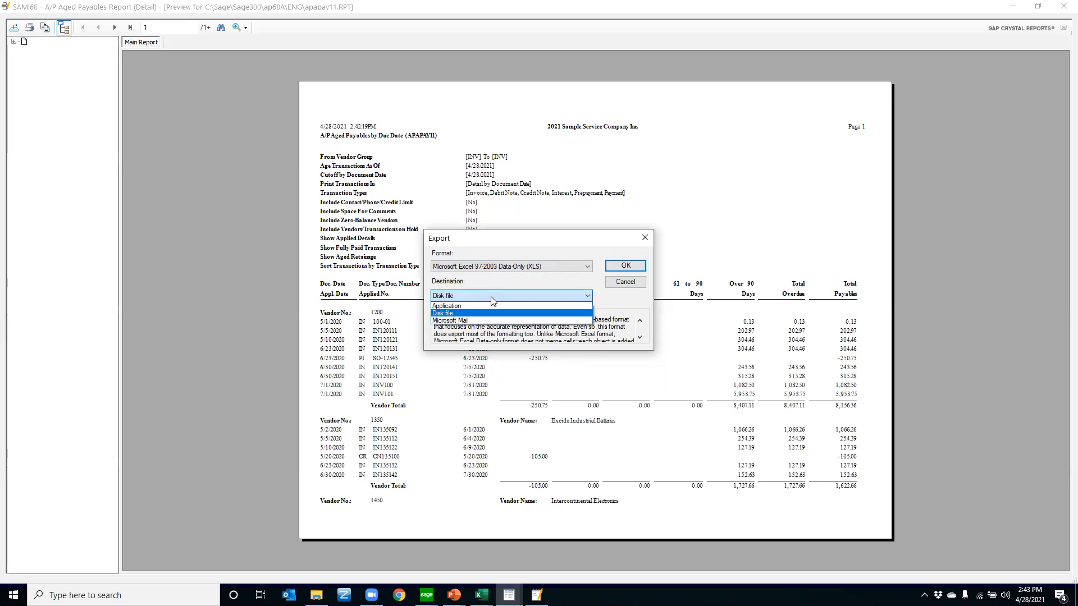
pyautogui.click(451, 307)
pyautogui.click(615, 272)
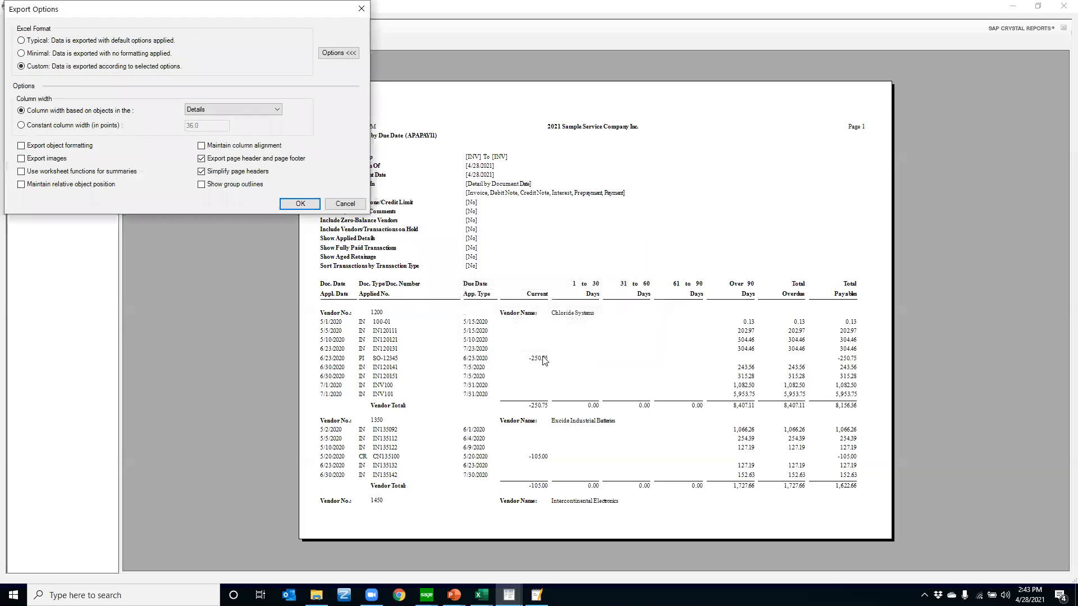
# Complete the Excel export with the current custom options and select the entire exported worksheet
pyautogui.click(300, 205)
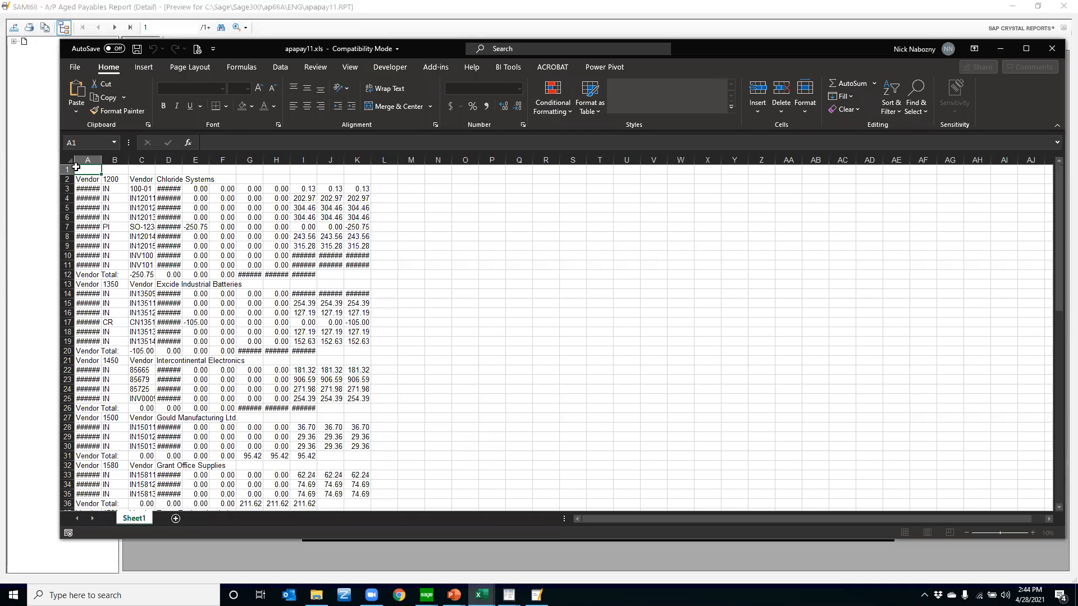
pyautogui.hotkey('ctrl', 'a')
pyautogui.doubleClick(100, 163)
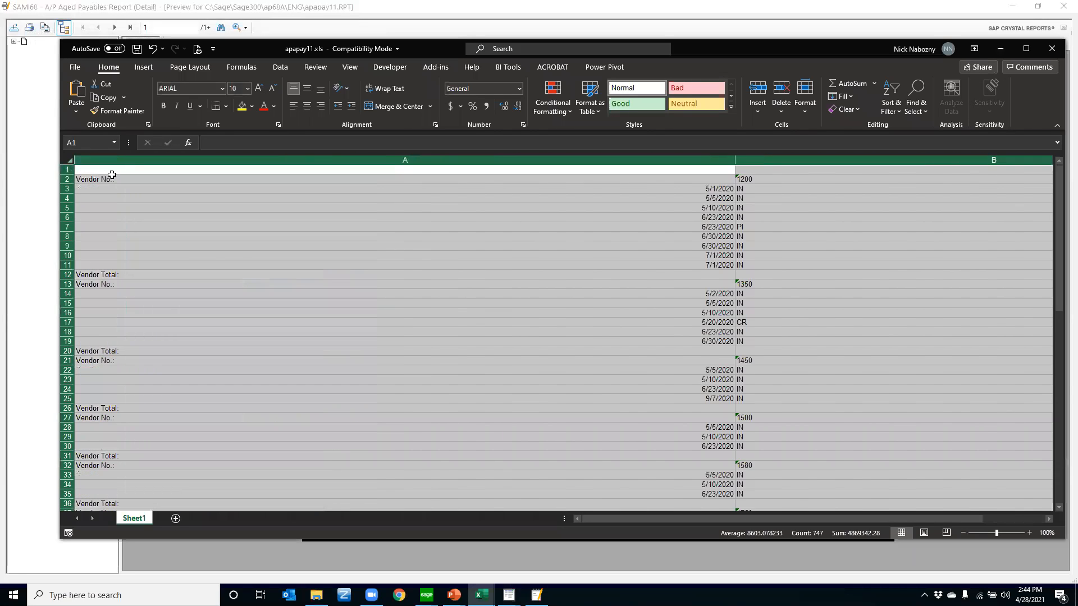
pyautogui.click(250, 248)
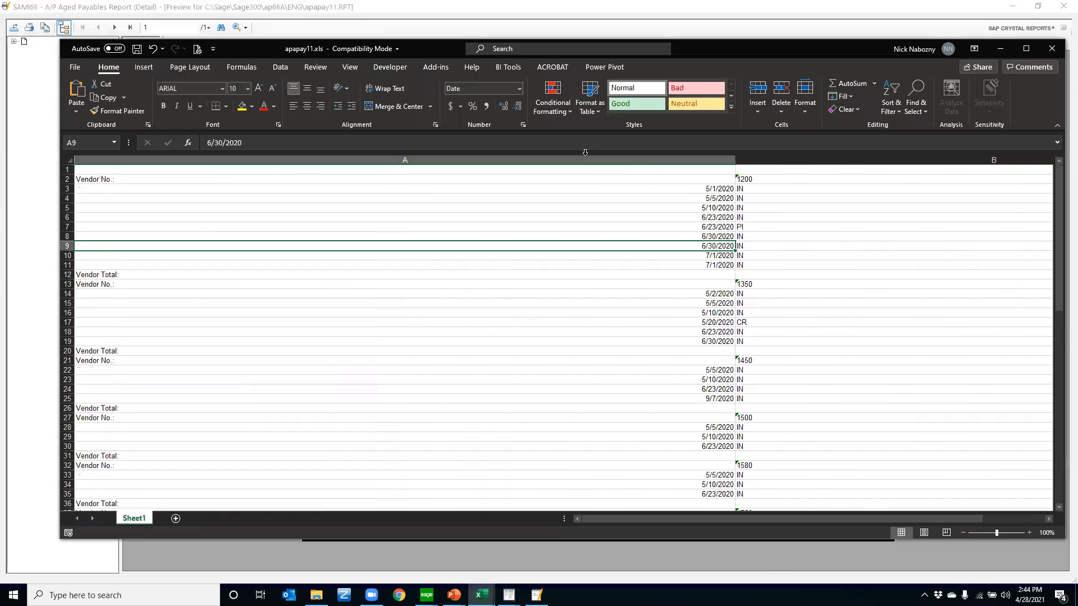
pyautogui.click(153, 49)
# Widen all the selected columns equally so the values fit, and review the exported vendor rows down to the report total
pyautogui.moveTo(117, 162); pyautogui.dragTo(134, 162)
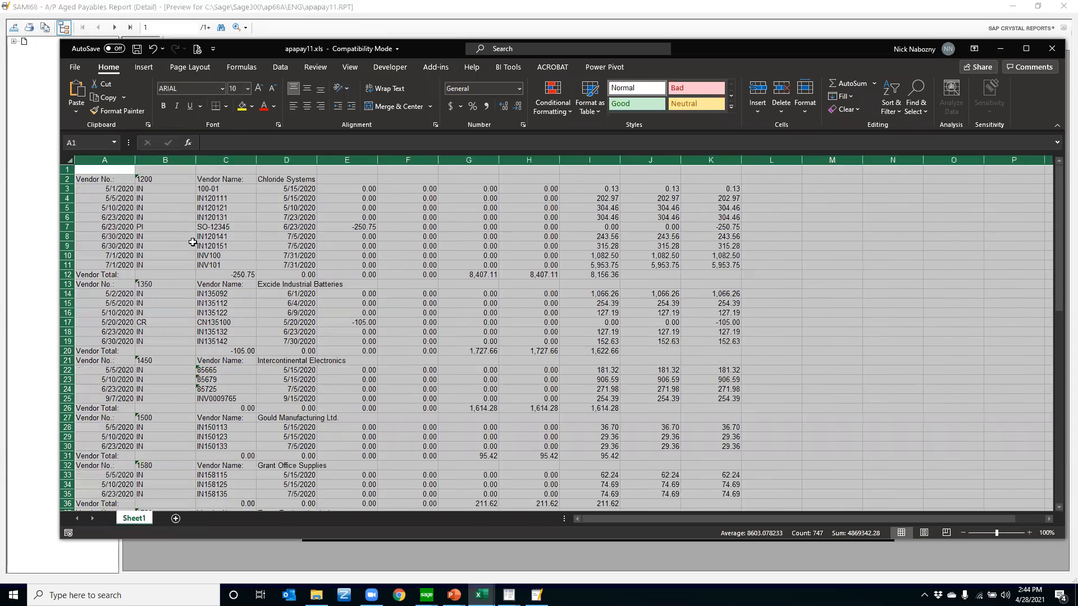
pyautogui.click(186, 246)
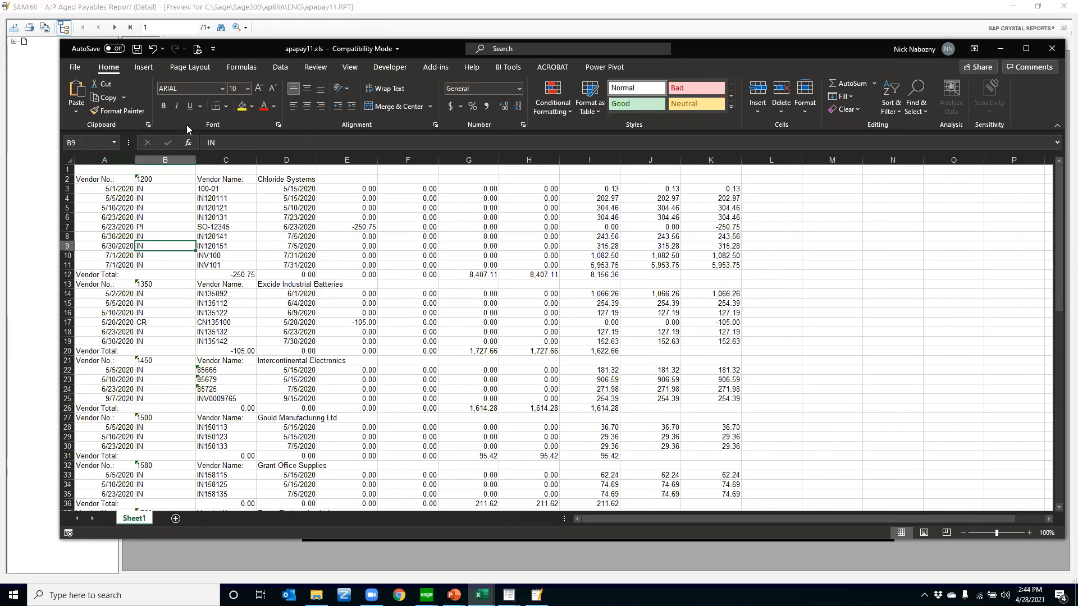
pyautogui.scroll(-18, 320, 388)
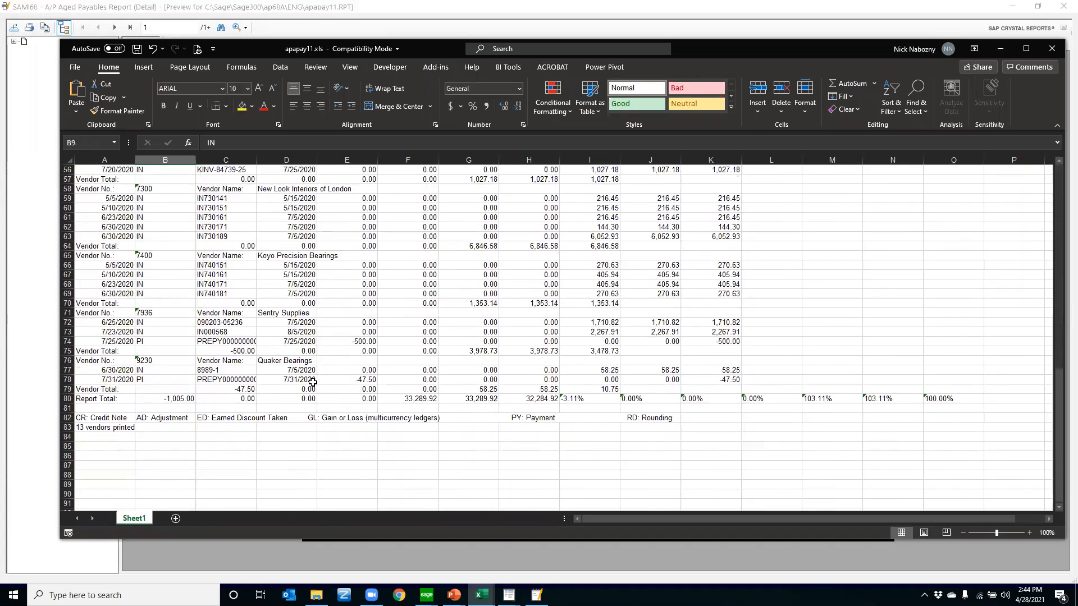
pyautogui.scroll(18, 312, 382)
pyautogui.moveTo(123, 209); pyautogui.dragTo(719, 226)
pyautogui.click(613, 209)
pyautogui.click(304, 208)
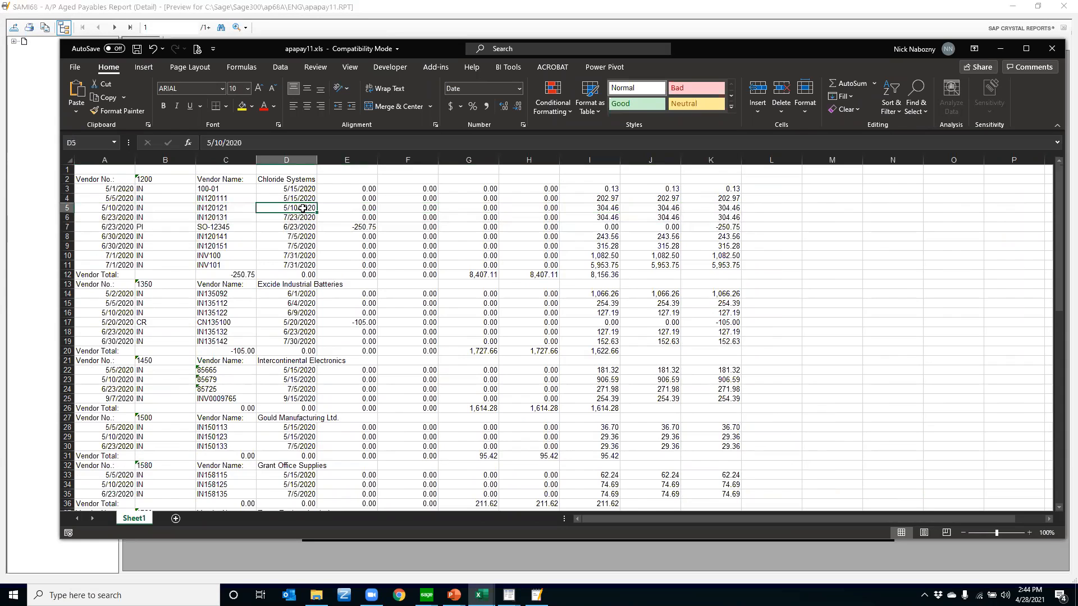
# Close the exported workbook without saving, and close the report preview and the A/P Aged Payables Report form
pyautogui.click(1053, 51)
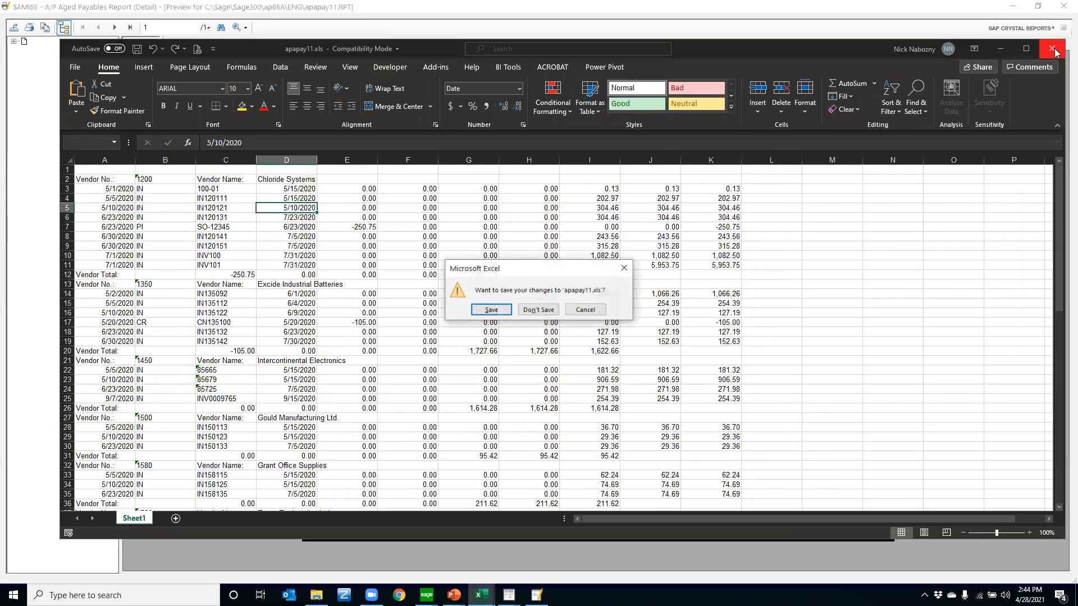
pyautogui.click(539, 311)
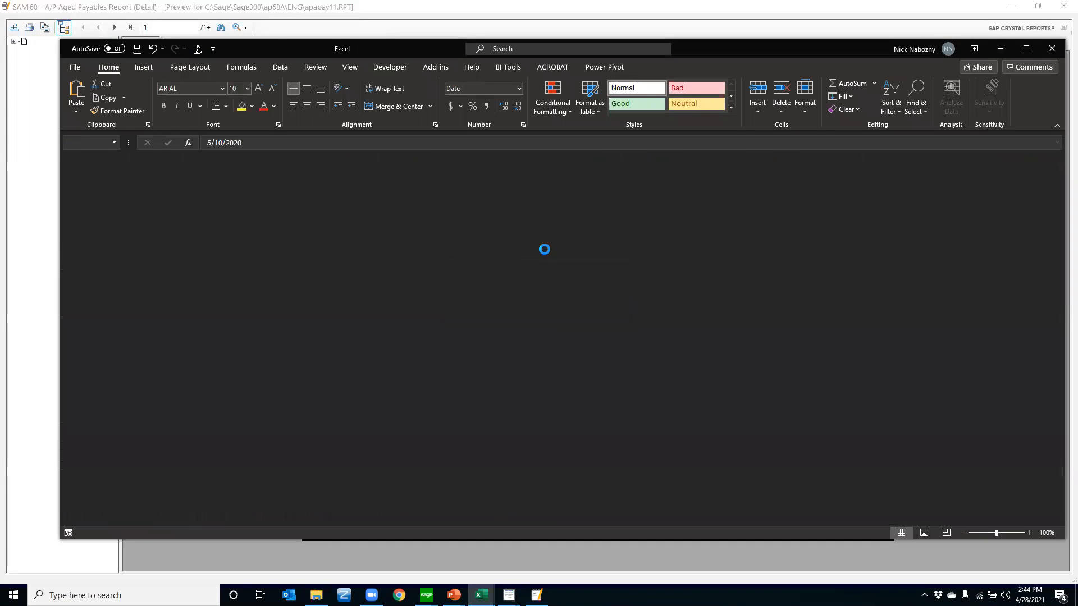
pyautogui.click(1063, 5)
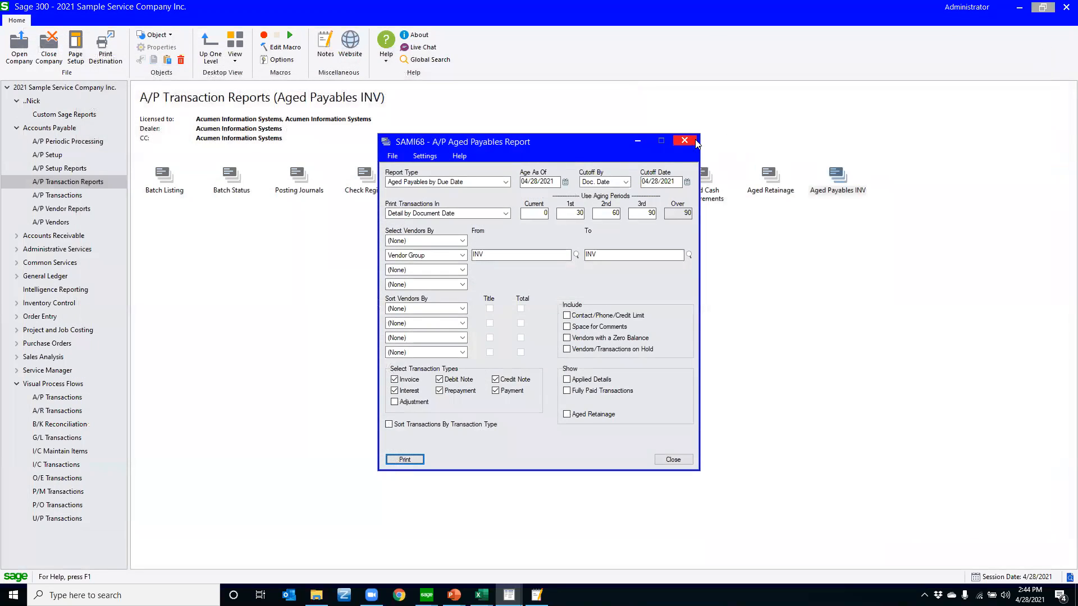
pyautogui.click(711, 285)
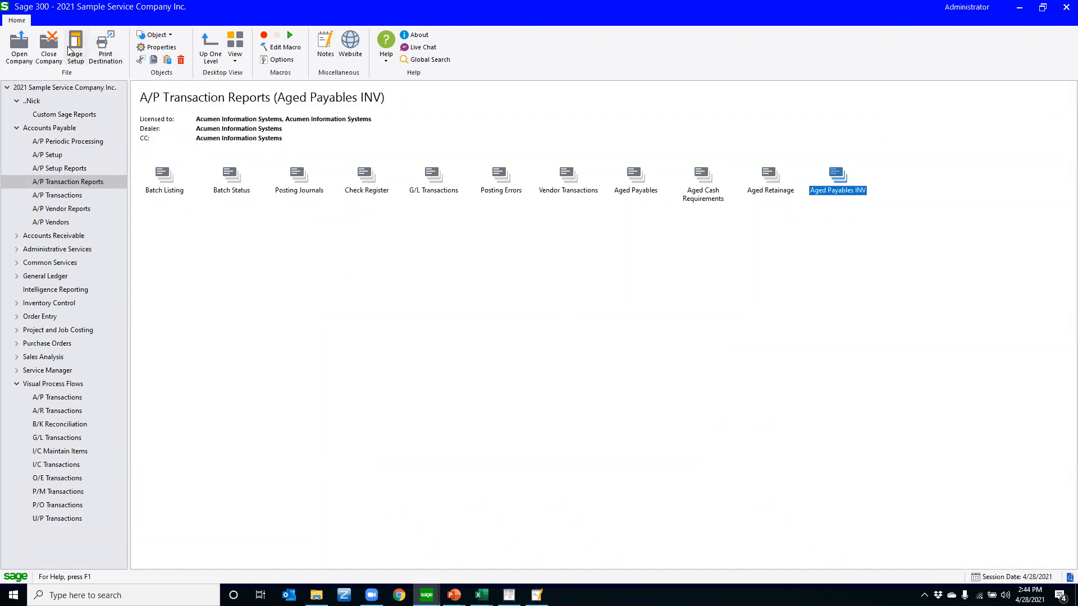
pyautogui.click(464, 427)
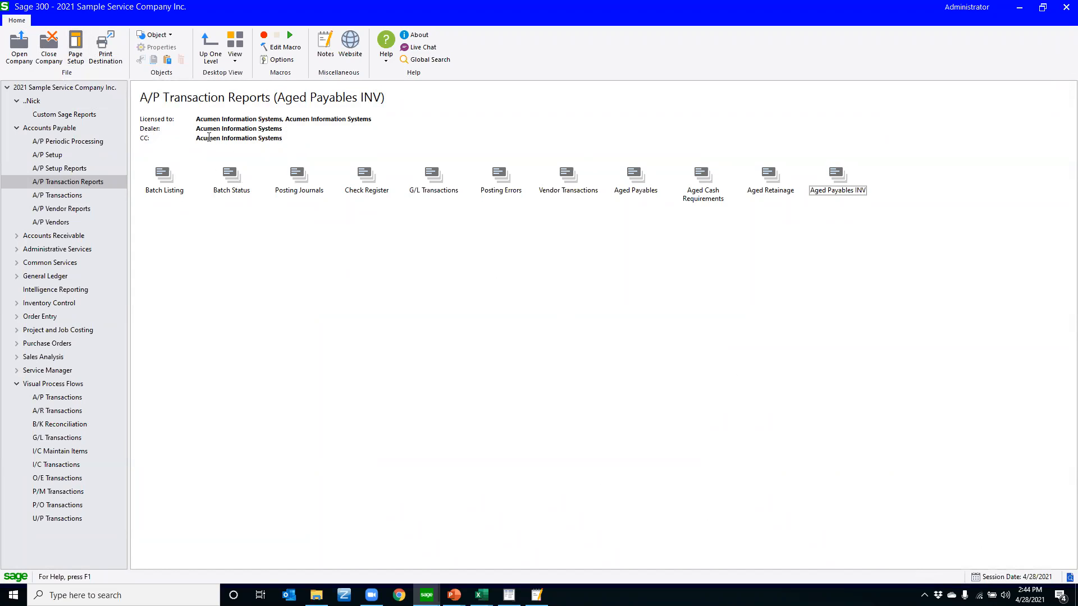
# Set the print destination to E-mail in Adobe Acrobat (PDF) format, and open and close the Aged Payables INV report without printing
pyautogui.click(105, 44)
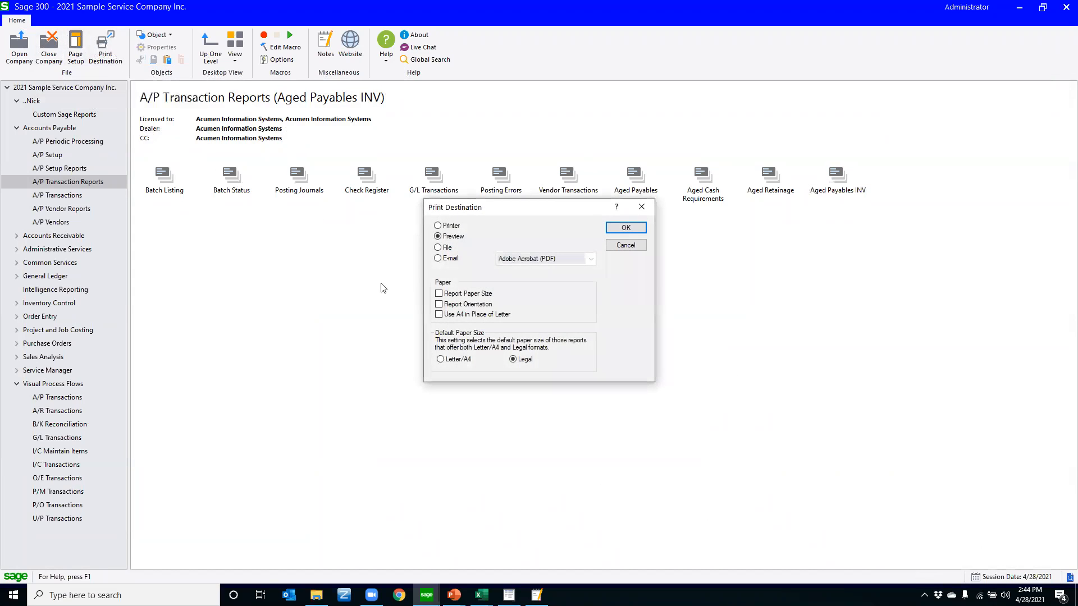
pyautogui.click(635, 237)
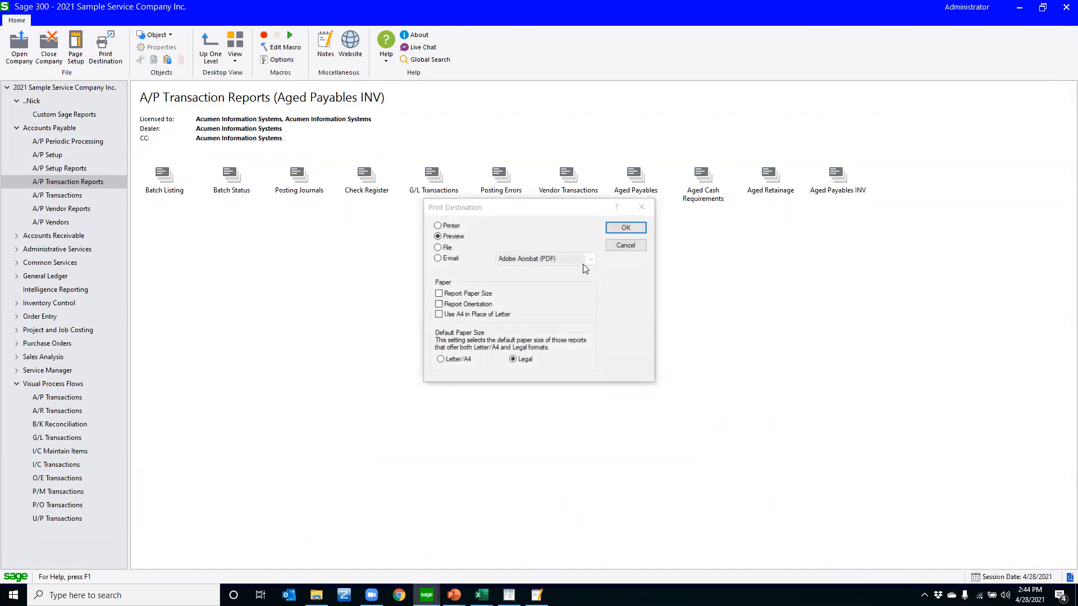
pyautogui.click(437, 248)
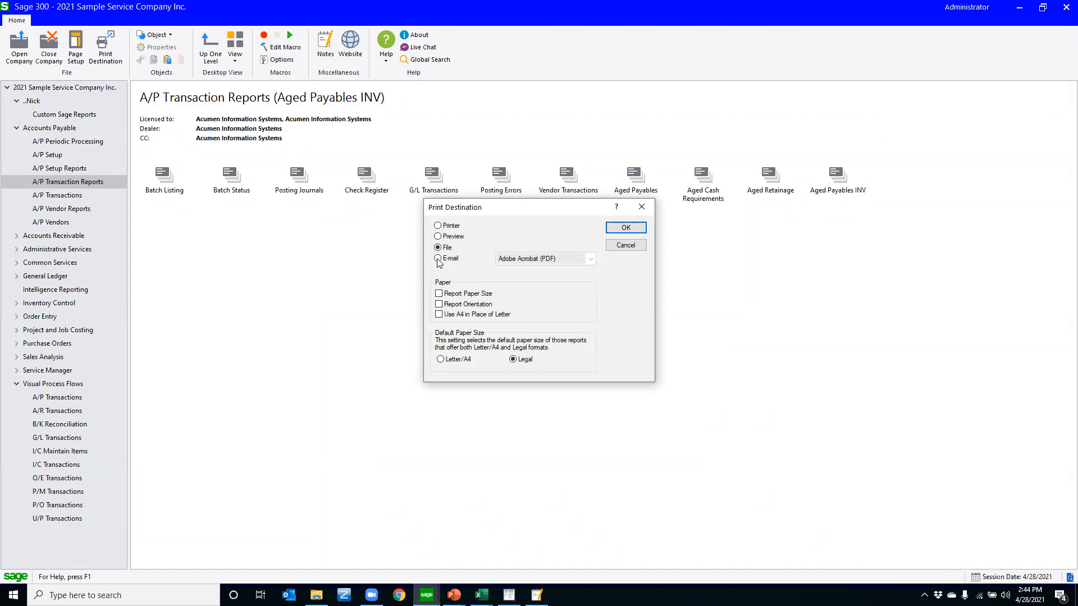
pyautogui.click(437, 259)
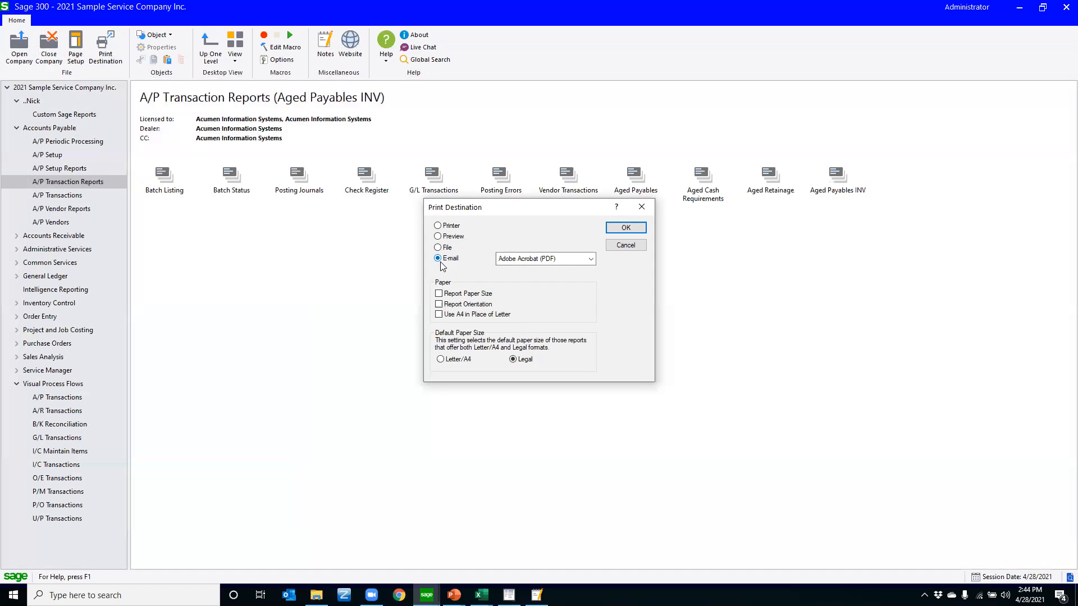
pyautogui.click(625, 227)
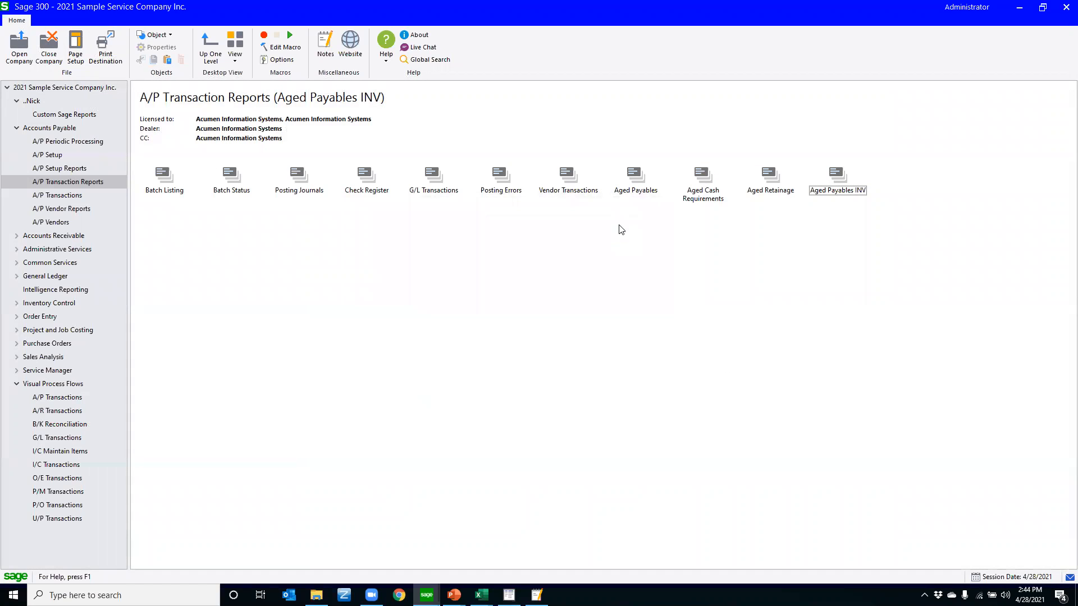
pyautogui.doubleClick(838, 181)
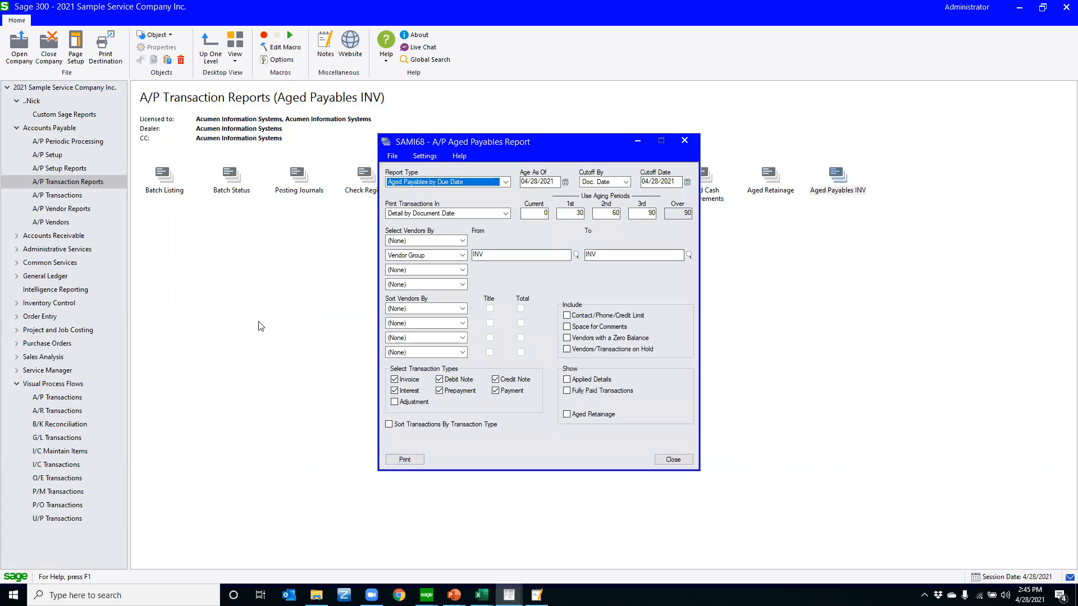
pyautogui.click(680, 459)
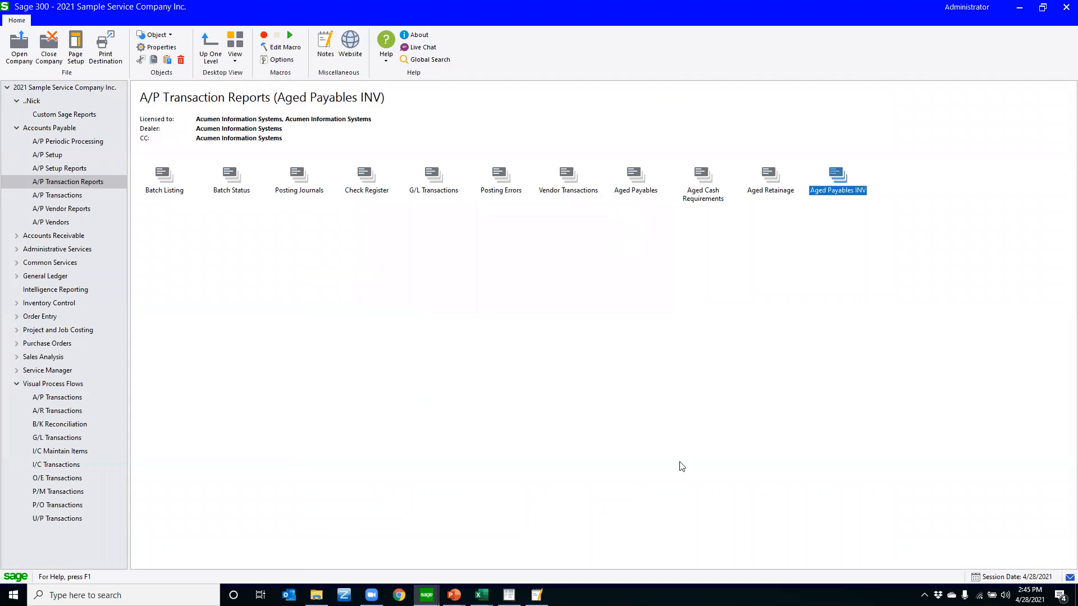
pyautogui.doubleClick(1065, 578)
pyautogui.click(437, 236)
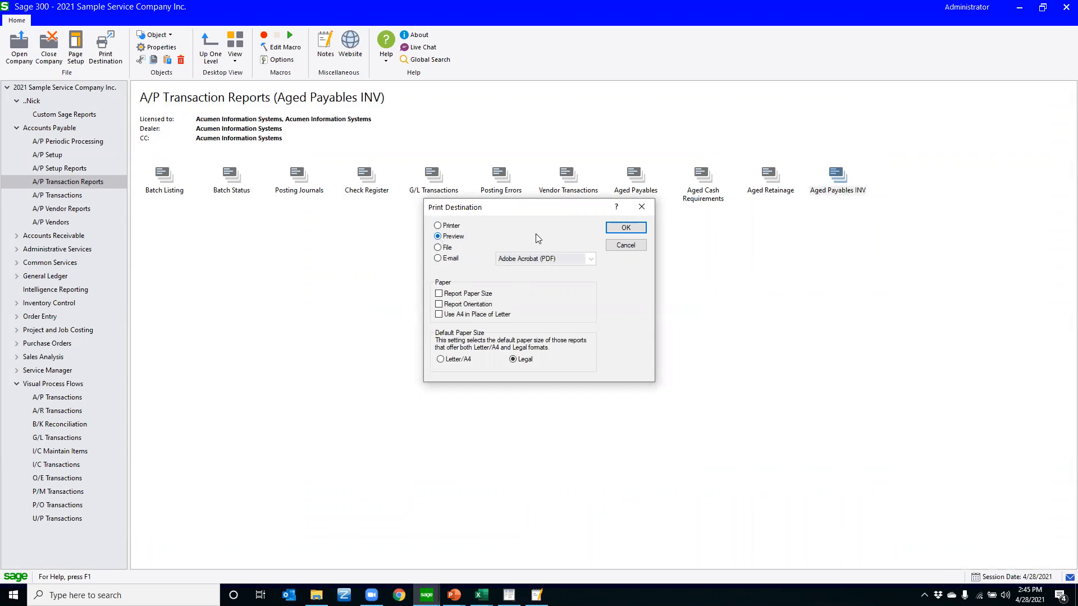
pyautogui.click(628, 245)
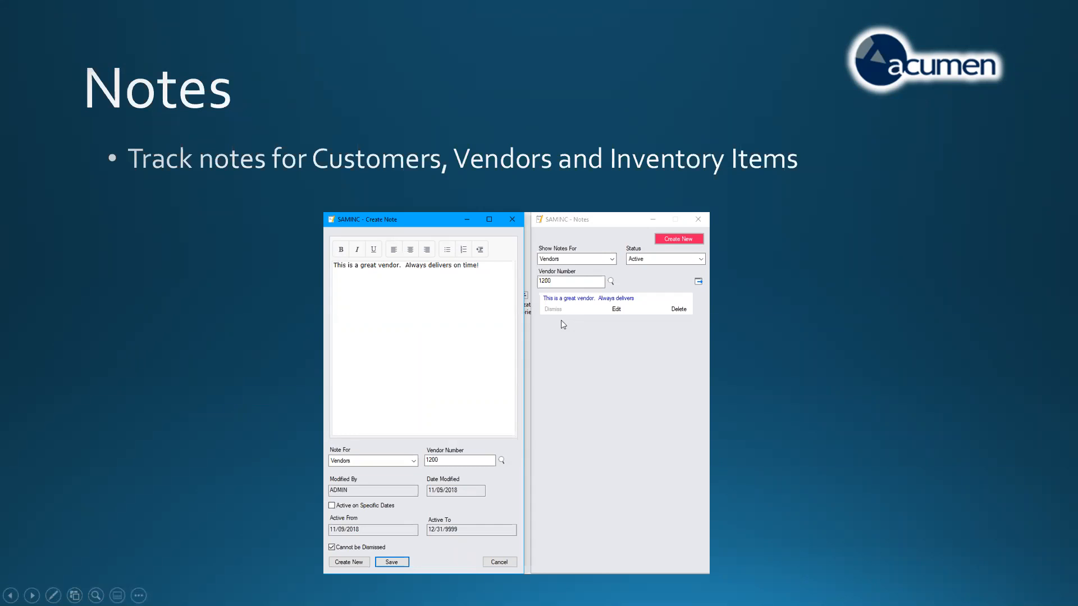
# Switch from the slides to Sage 300 and load the Chloride Systems record in A/P Vendors to check its note
pyautogui.press('super')
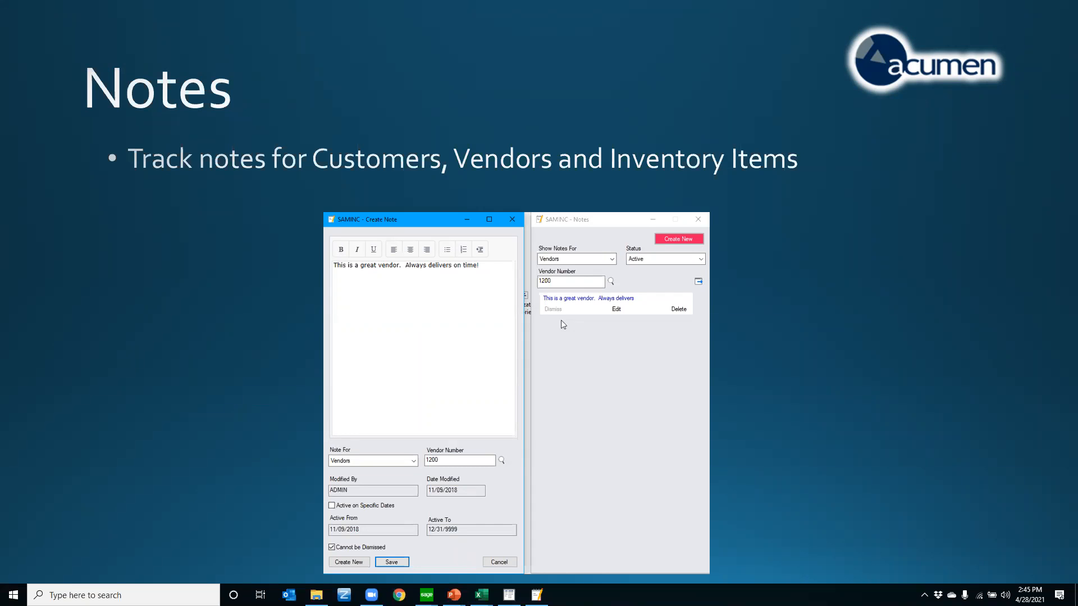
pyautogui.moveTo(427, 595)
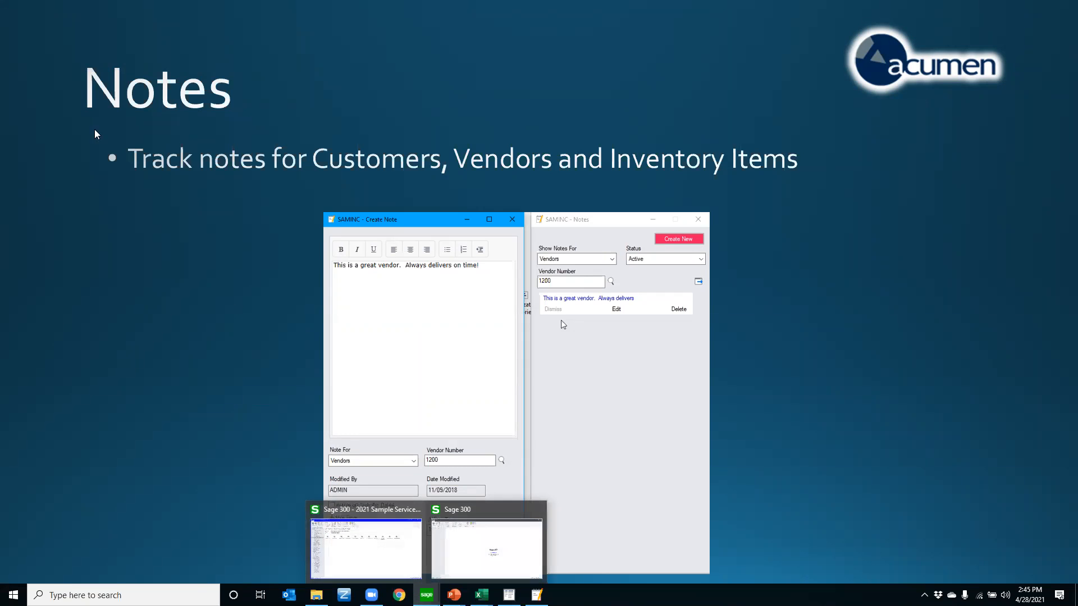
pyautogui.click(355, 537)
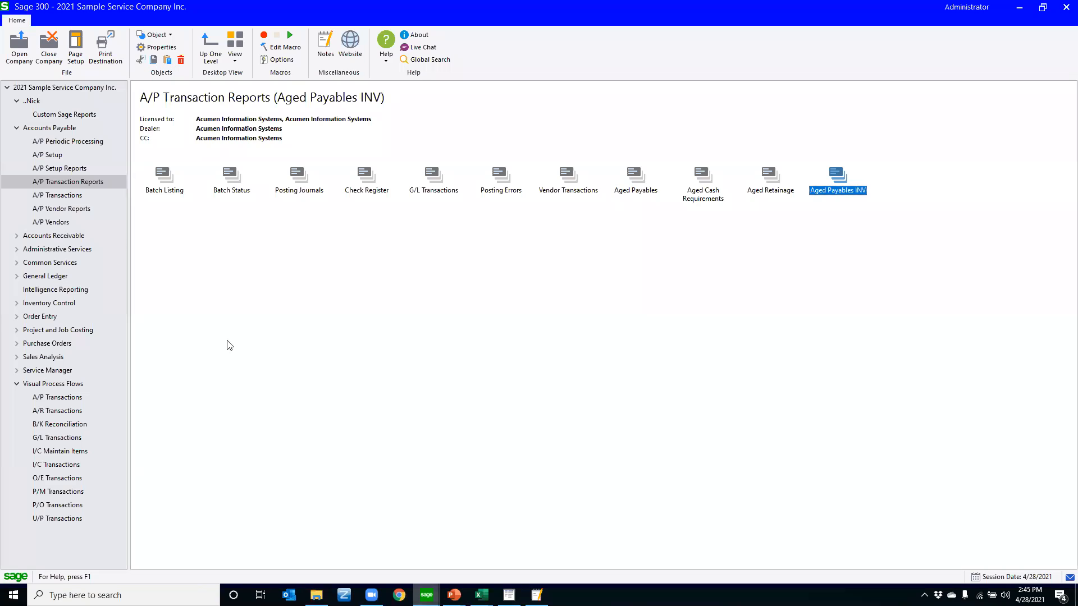
pyautogui.click(62, 223)
pyautogui.doubleClick(231, 177)
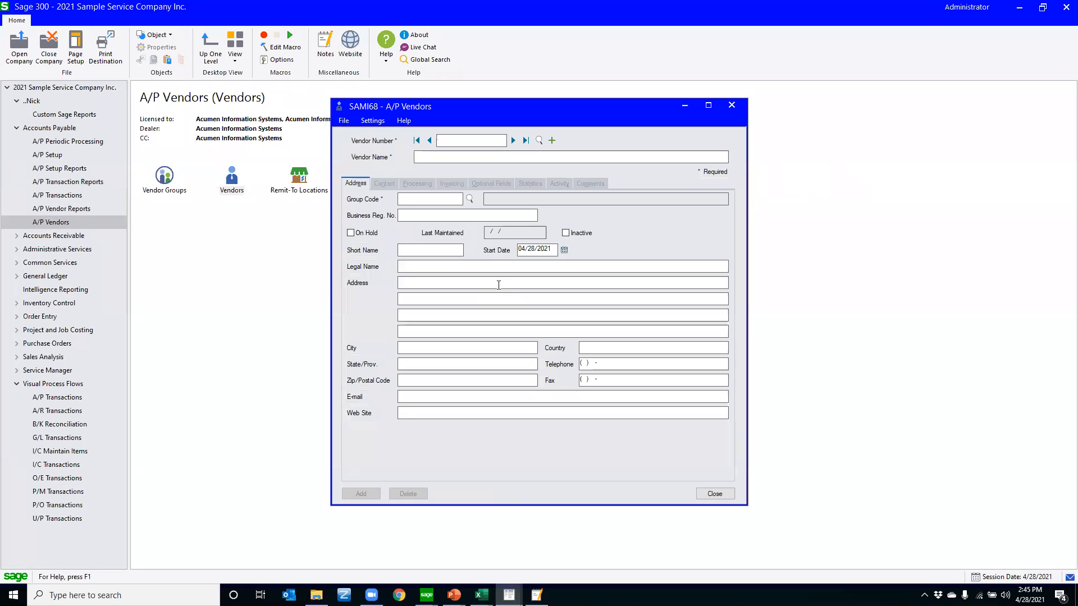
pyautogui.write('1200')
pyautogui.press('Tab')
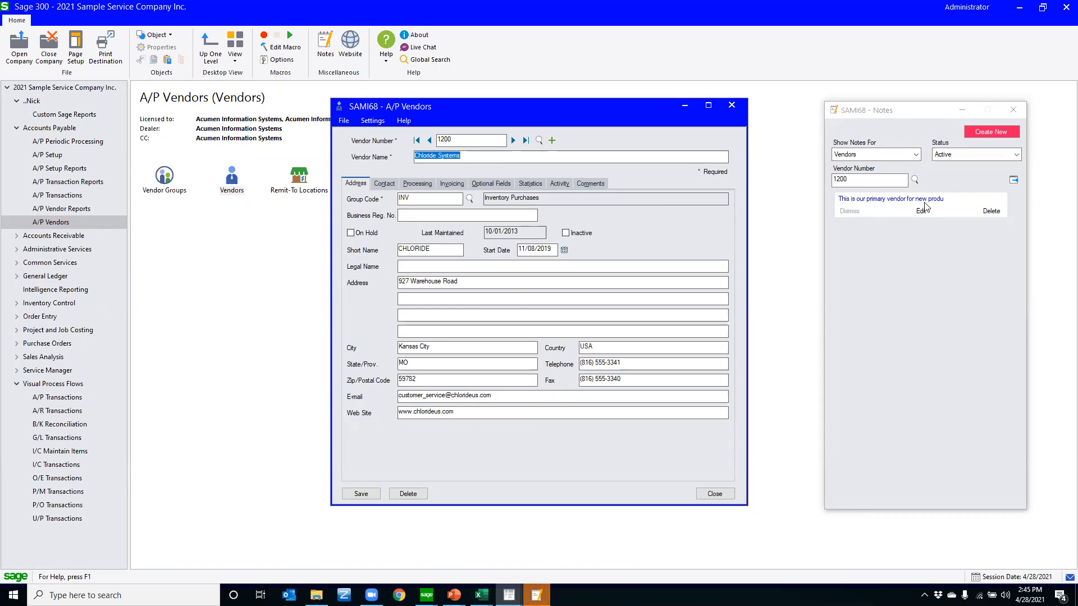
pyautogui.click(947, 204)
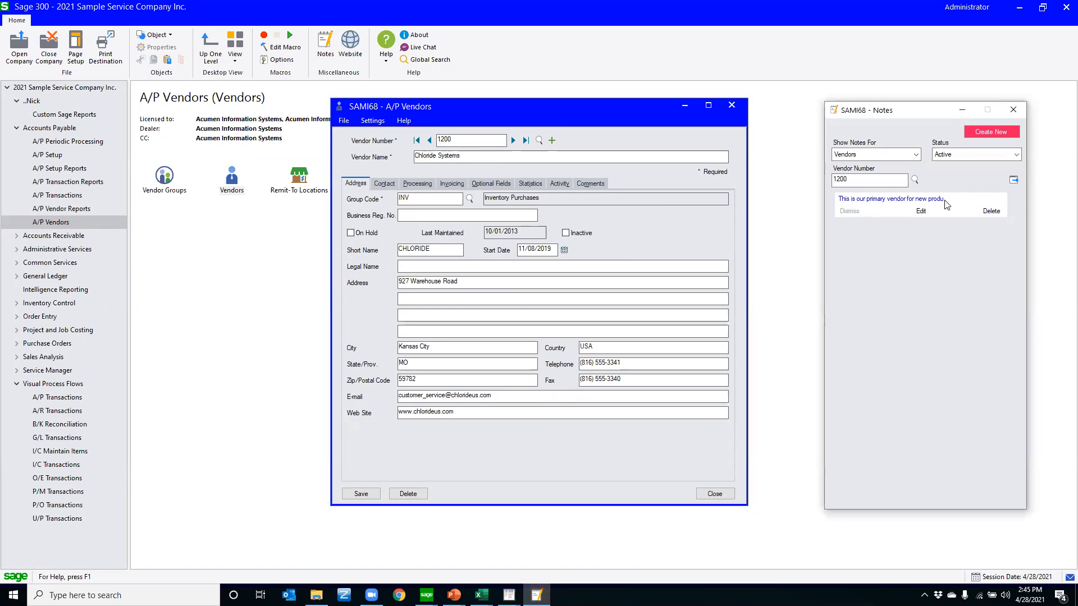
# Try to save a blank new vendor note marked Active on Specific Dates, and close the Notes and A/P Vendors windows
pyautogui.click(988, 132)
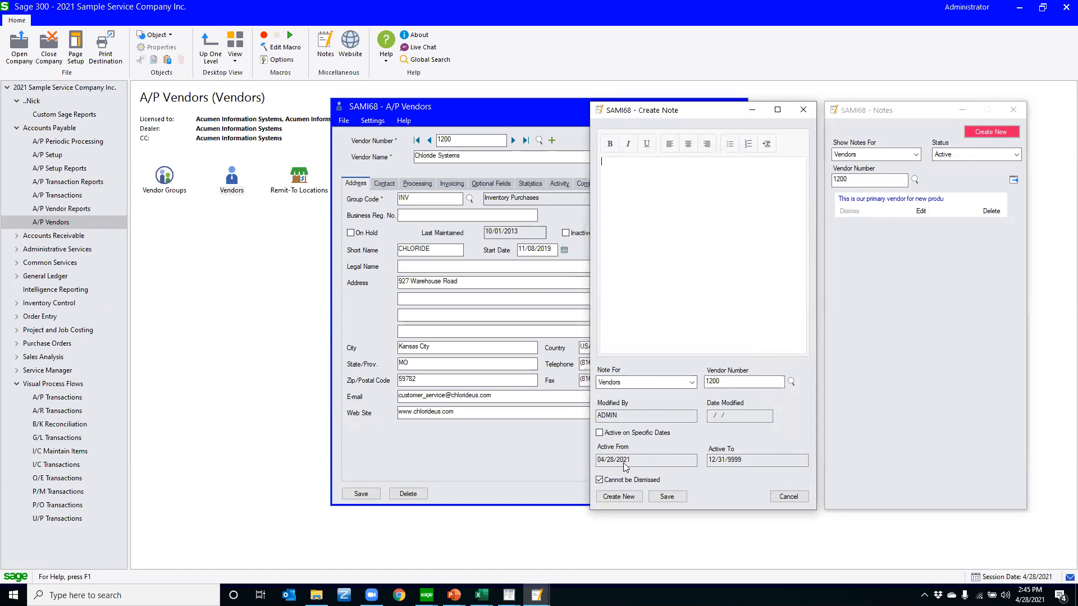
pyautogui.click(627, 435)
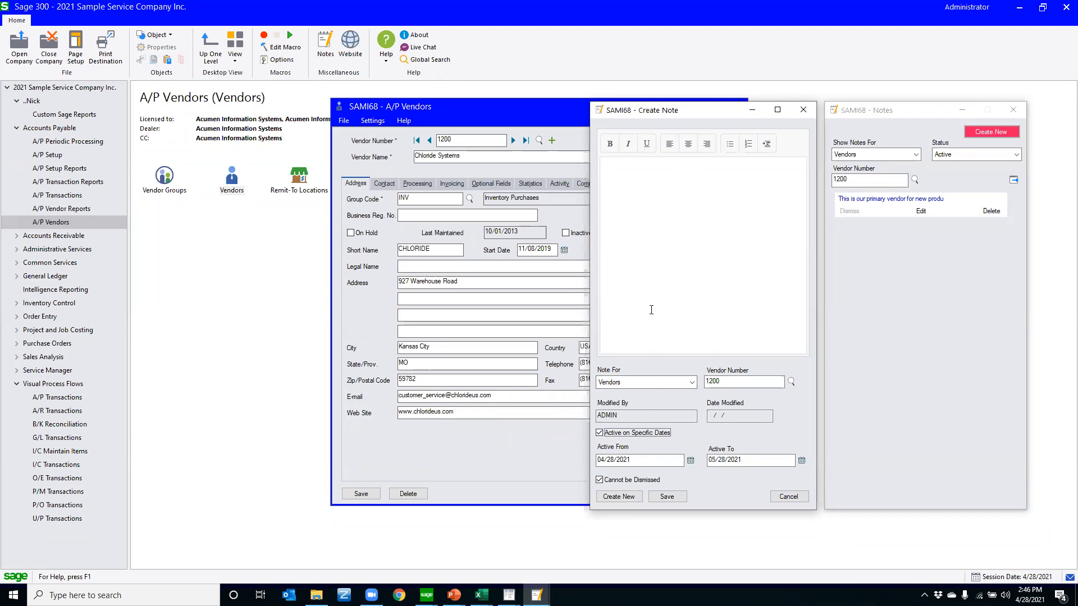
pyautogui.click(803, 110)
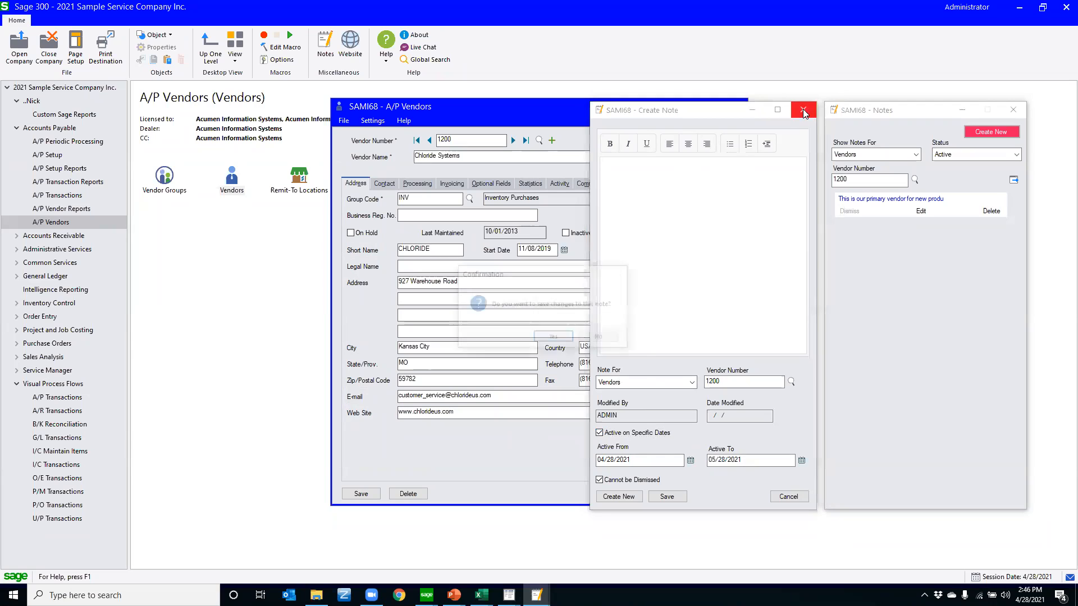
pyautogui.click(553, 338)
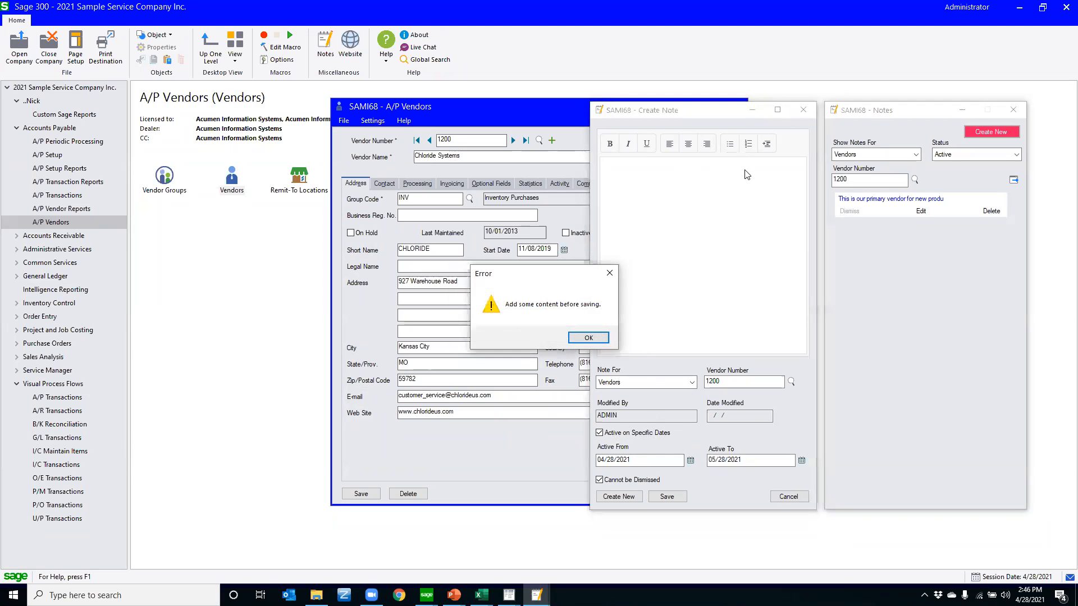
pyautogui.click(588, 339)
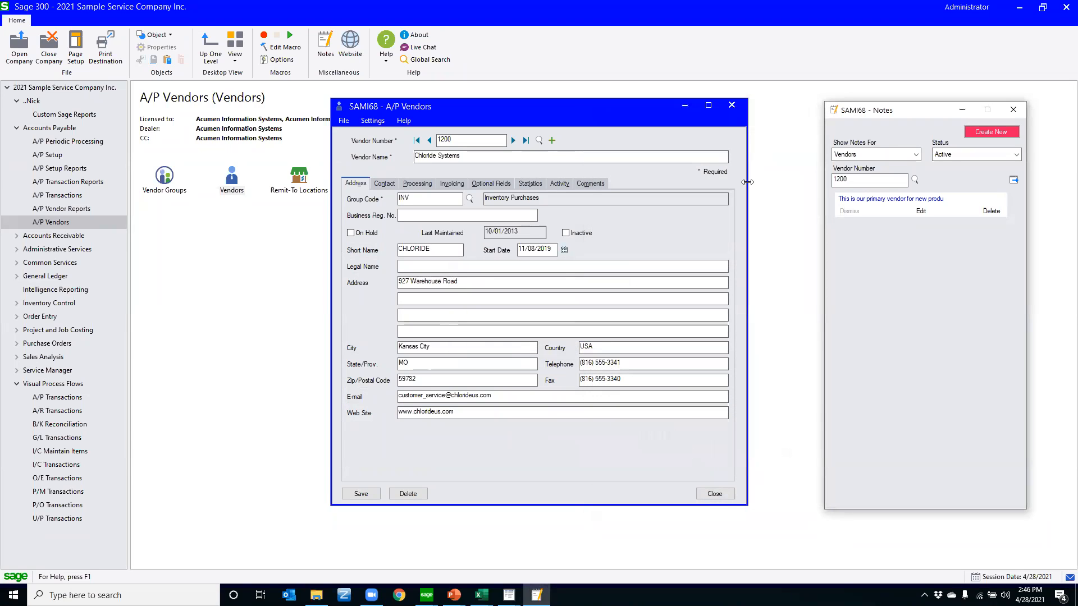
pyautogui.click(1012, 108)
pyautogui.click(731, 107)
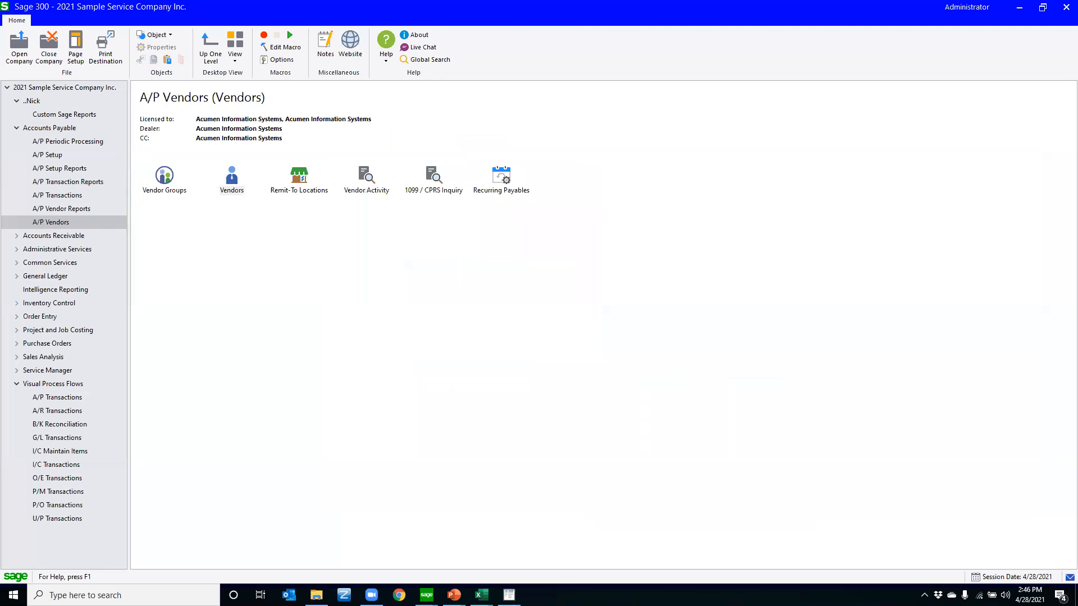
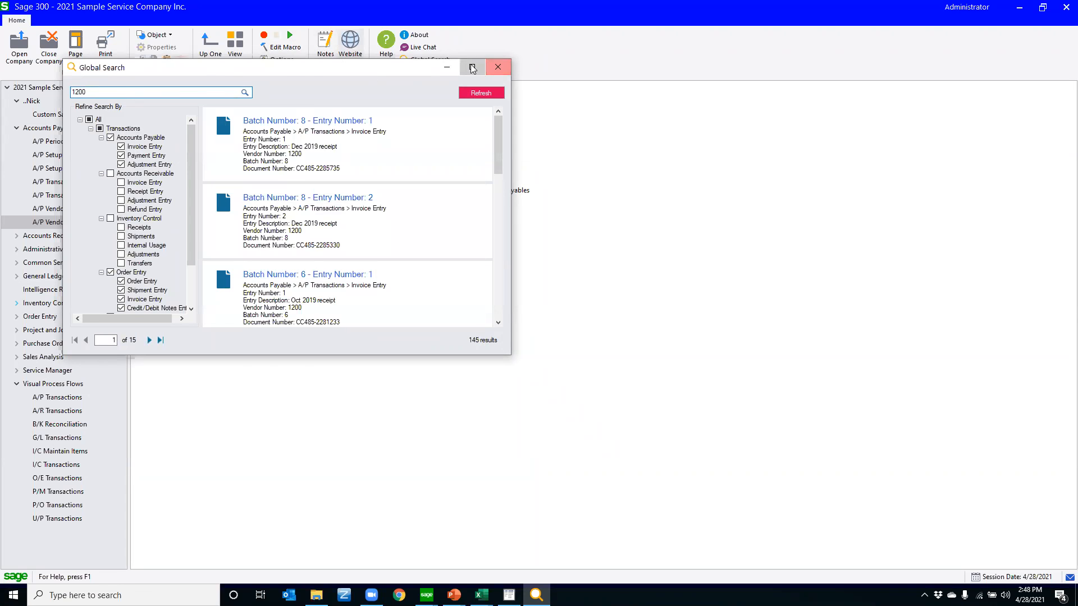
# Review the Global Search results for 1200, view the A/P invoice for batch 8, entry 1, and close the invoice and the search
pyautogui.click(472, 66)
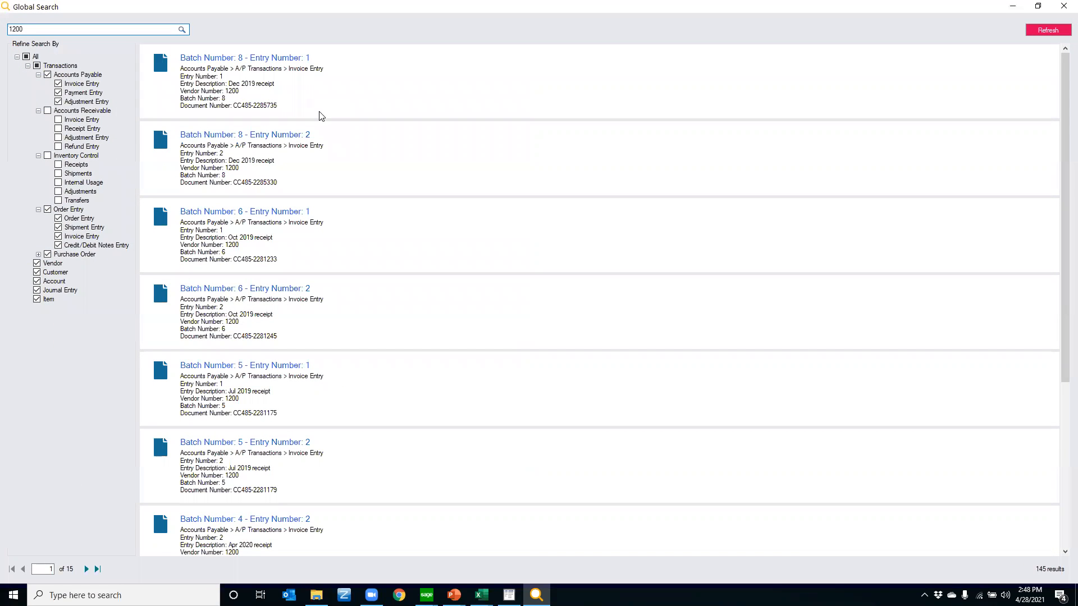
pyautogui.scroll(-3, 325, 134)
pyautogui.scroll(3, 246, 352)
pyautogui.click(237, 59)
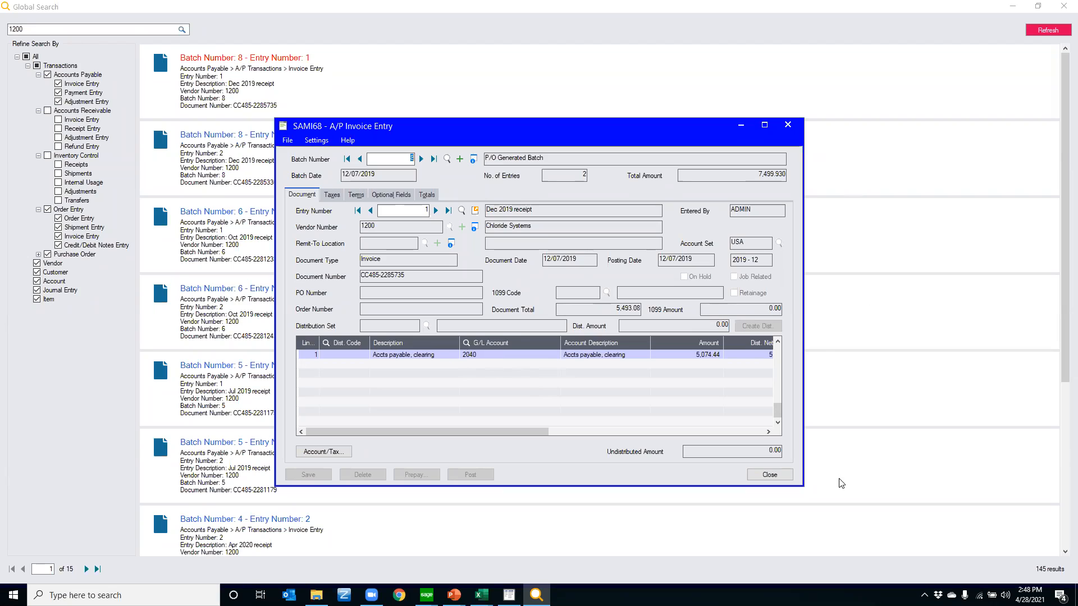
pyautogui.click(787, 126)
pyautogui.click(1063, 7)
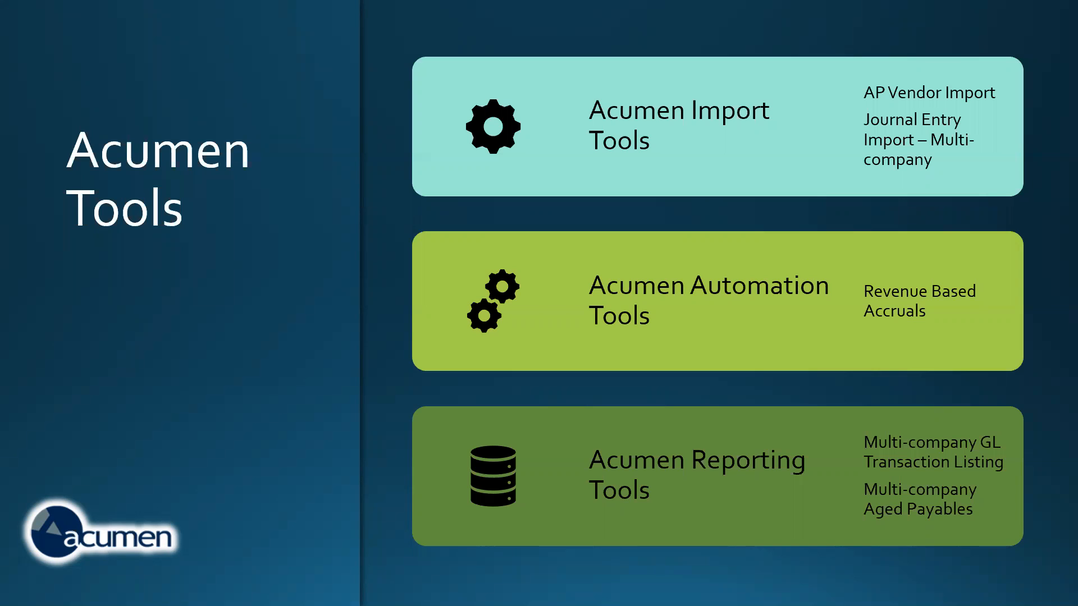
# Switch from the slides to the Excel workbook 3. GL Transactions - Journal Entry (Payroll Accrual)
pyautogui.hotkey('ctrl', 't')
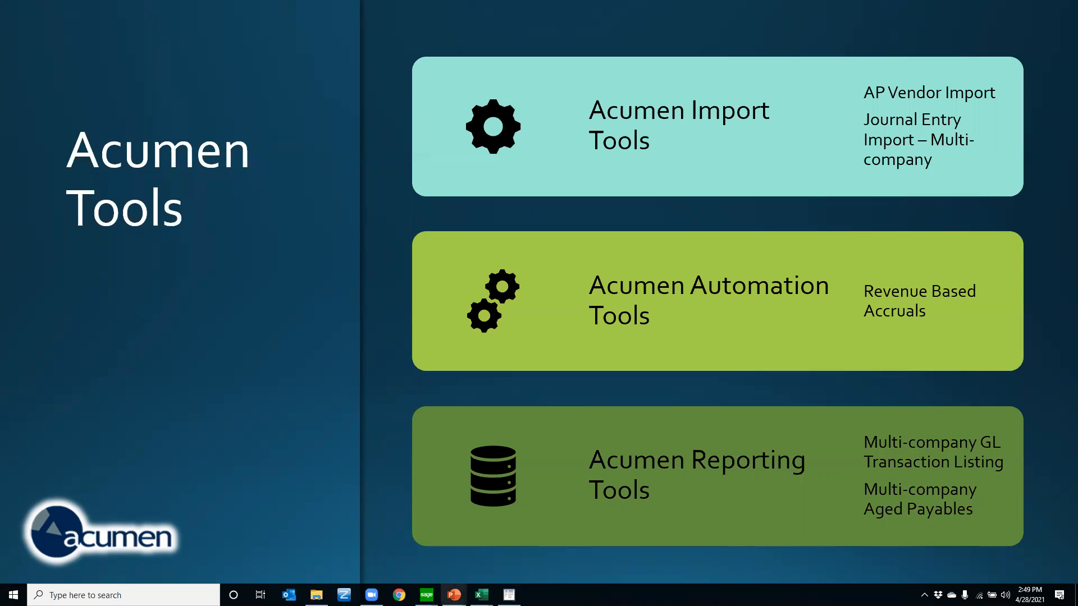
pyautogui.moveTo(480, 597)
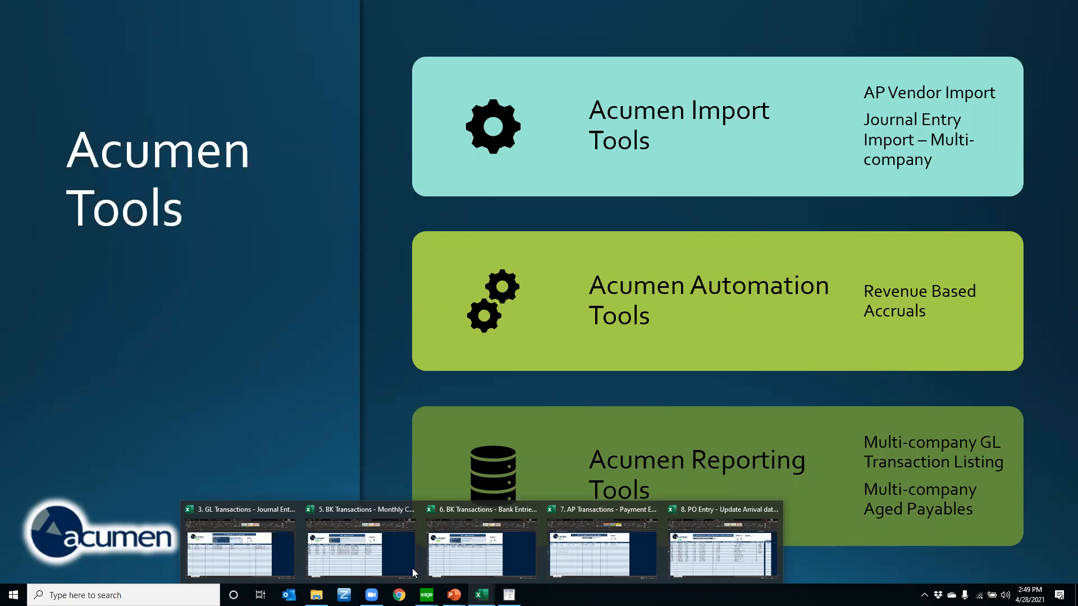
pyautogui.click(260, 549)
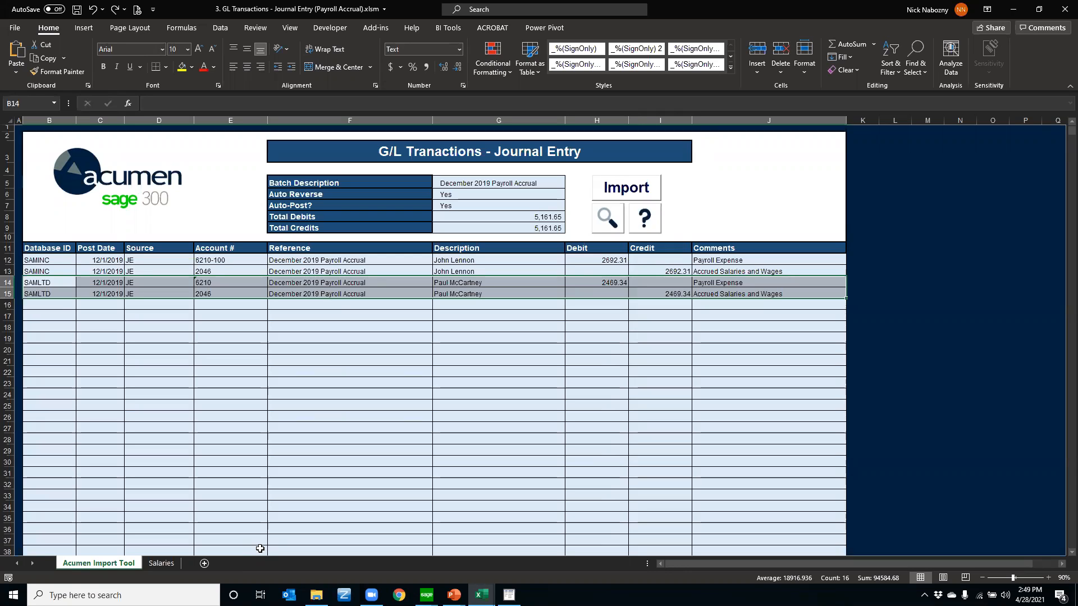
pyautogui.click(129, 452)
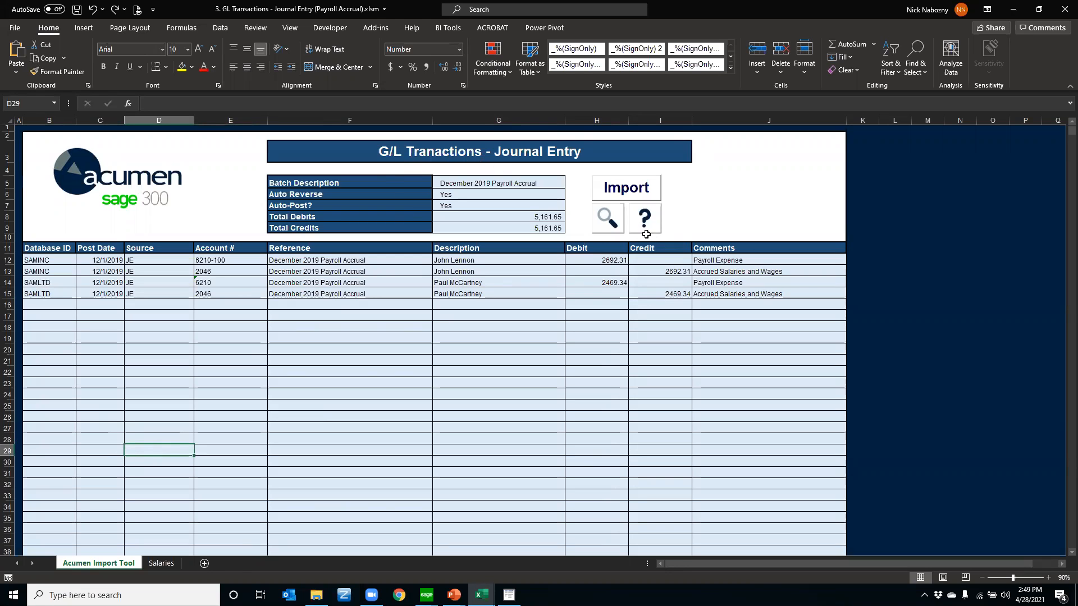
pyautogui.click(1049, 581)
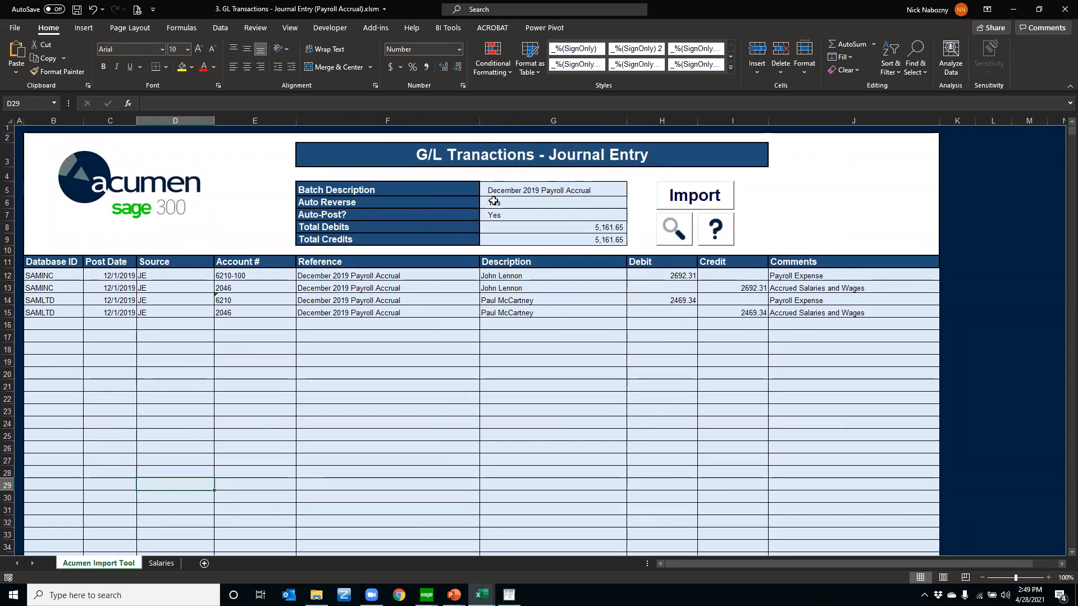
# Check the Auto Reverse choices and set Auto-Post? to No in the journal entry header
pyautogui.click(497, 202)
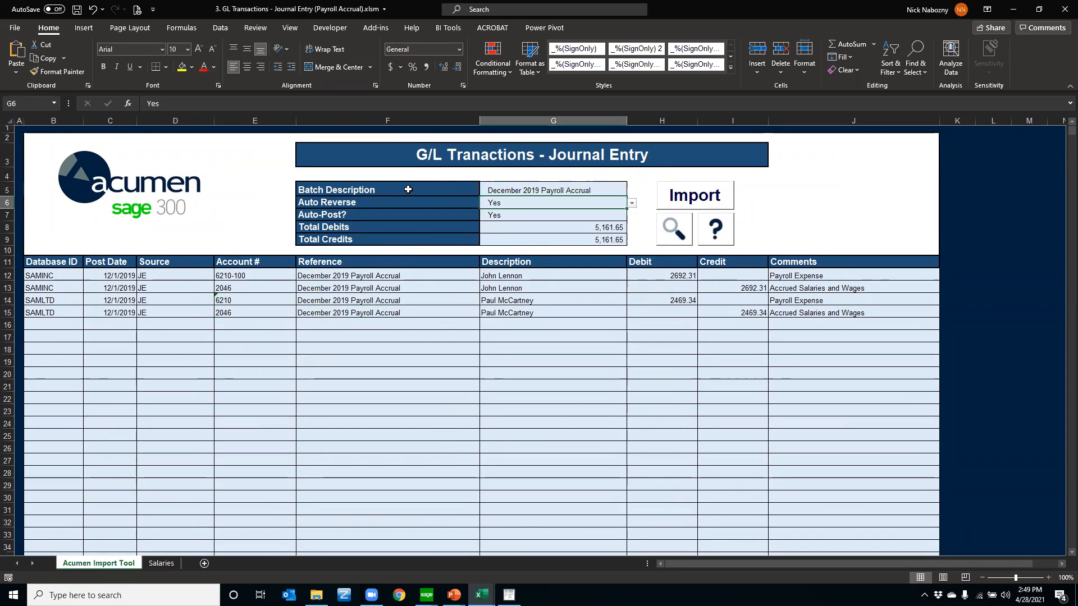
pyautogui.click(631, 204)
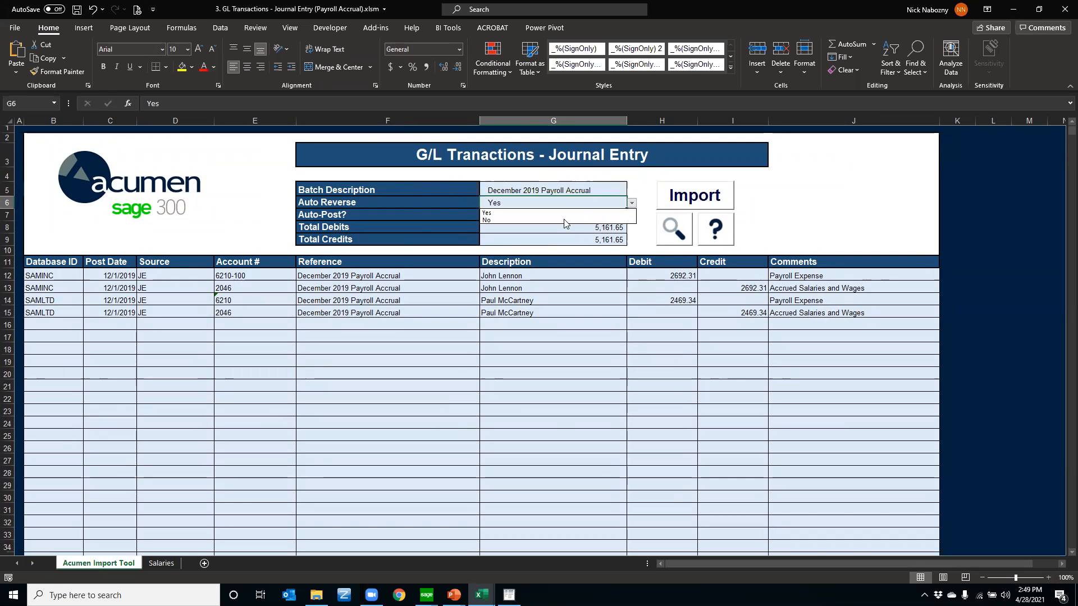
pyautogui.click(636, 183)
pyautogui.click(519, 218)
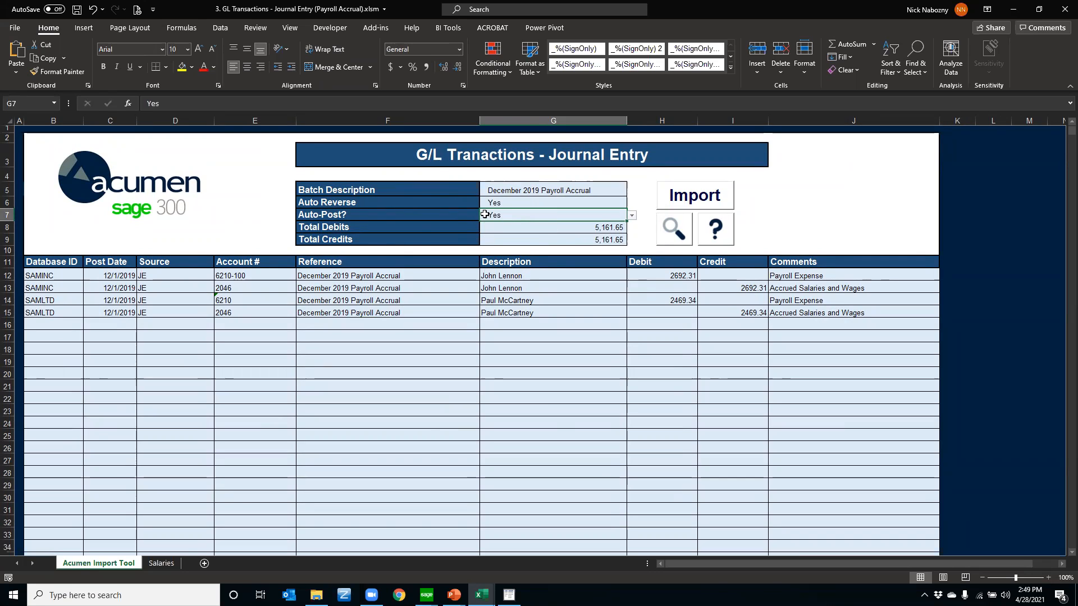
pyautogui.click(632, 216)
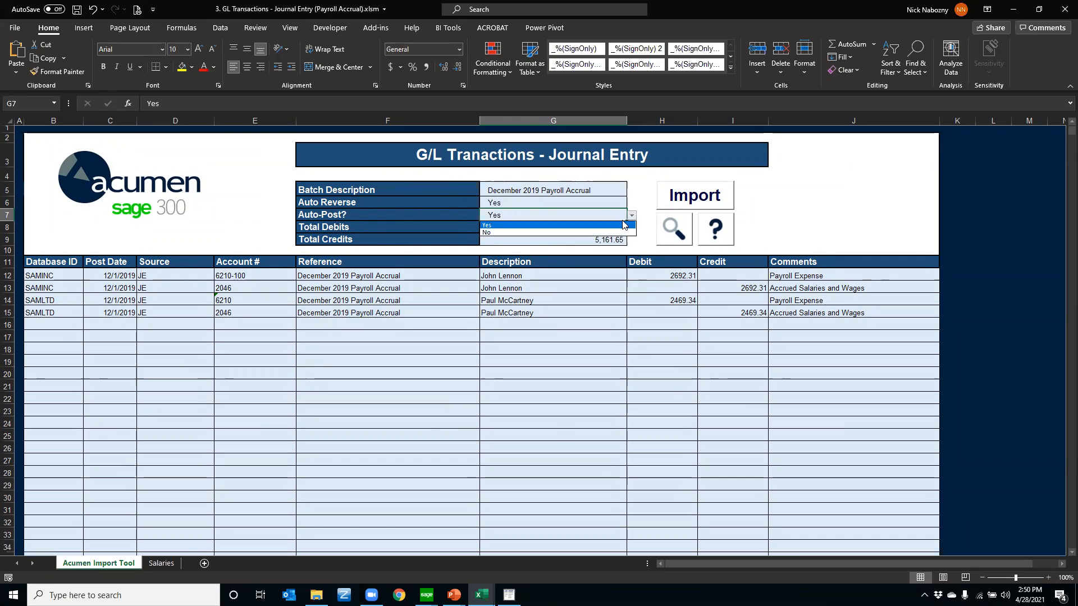
pyautogui.click(511, 225)
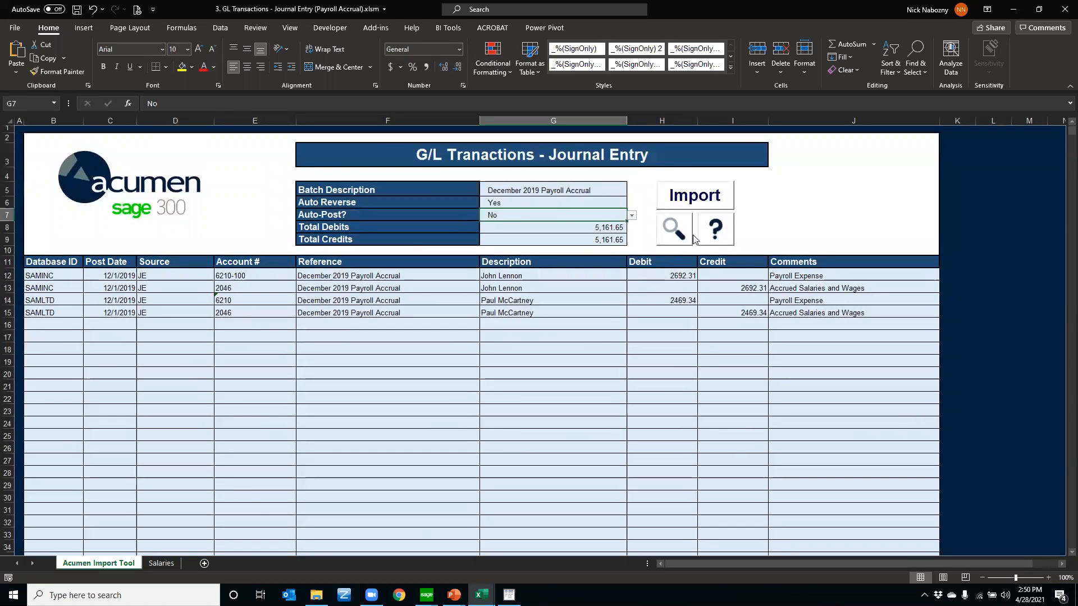
# Examine the account numbers and the SAMINC and SAMLTD database IDs on the journal entry lines
pyautogui.click(238, 275)
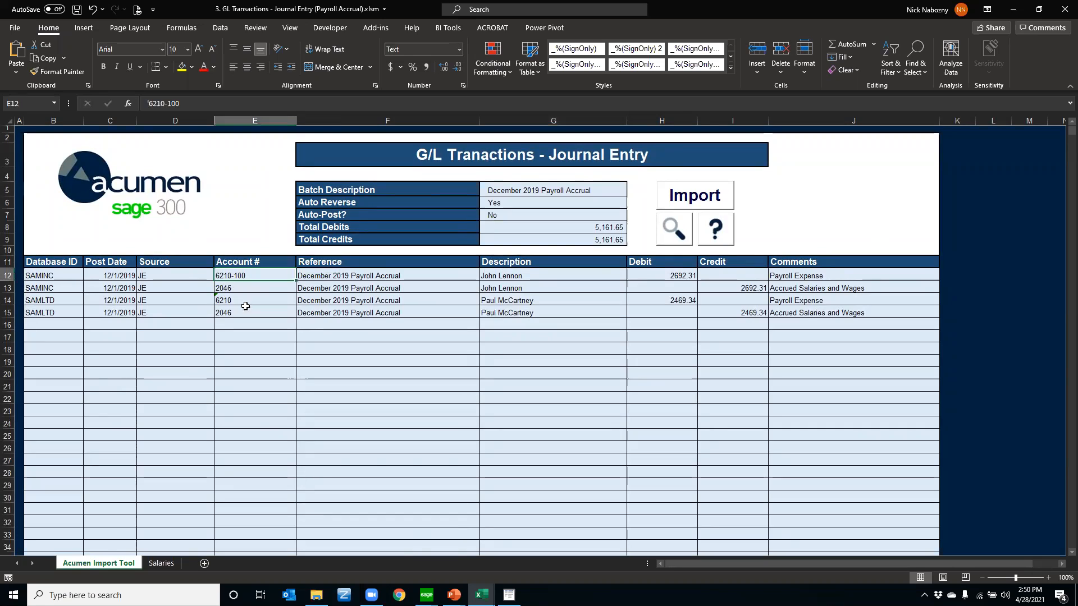
pyautogui.click(58, 276)
pyautogui.moveTo(58, 276); pyautogui.dragTo(40, 437)
pyautogui.click(41, 323)
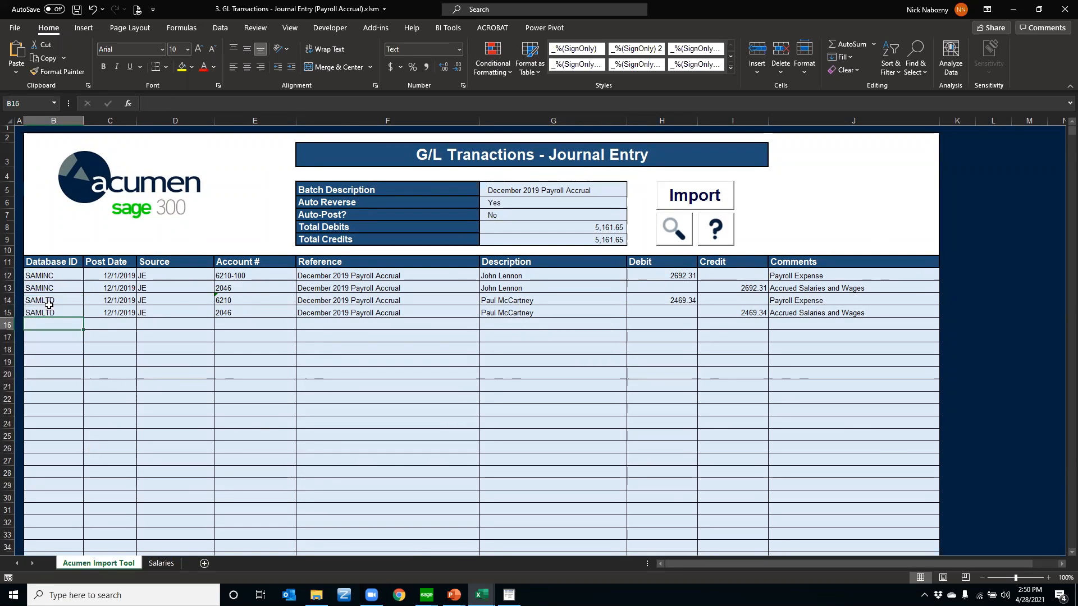
pyautogui.moveTo(47, 276); pyautogui.dragTo(58, 313)
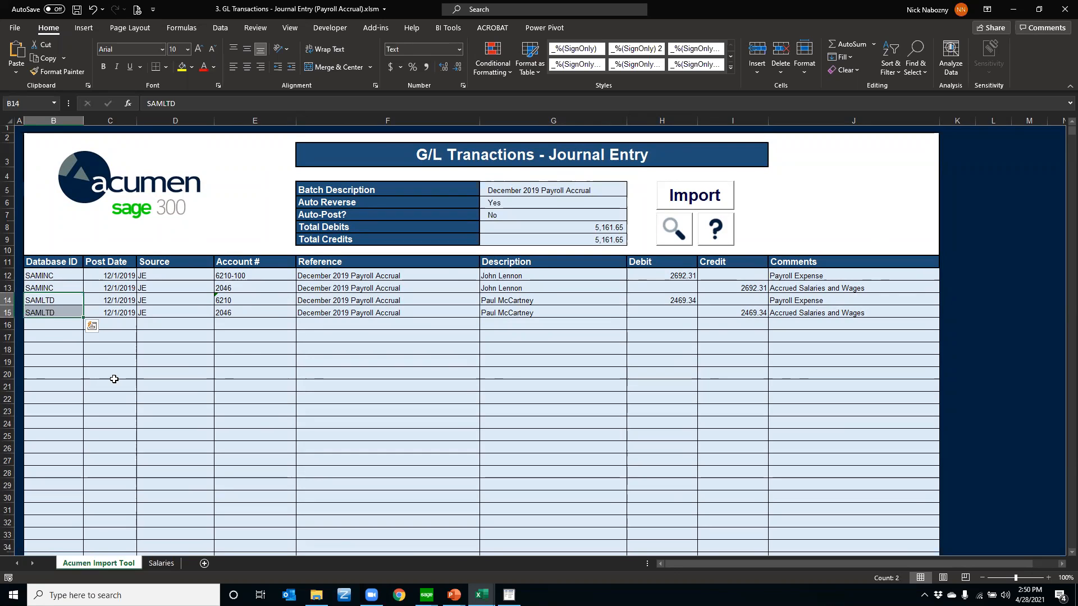
# Show the Salaries sheet and review its employee, annual, weekly and daily salary columns
pyautogui.click(167, 564)
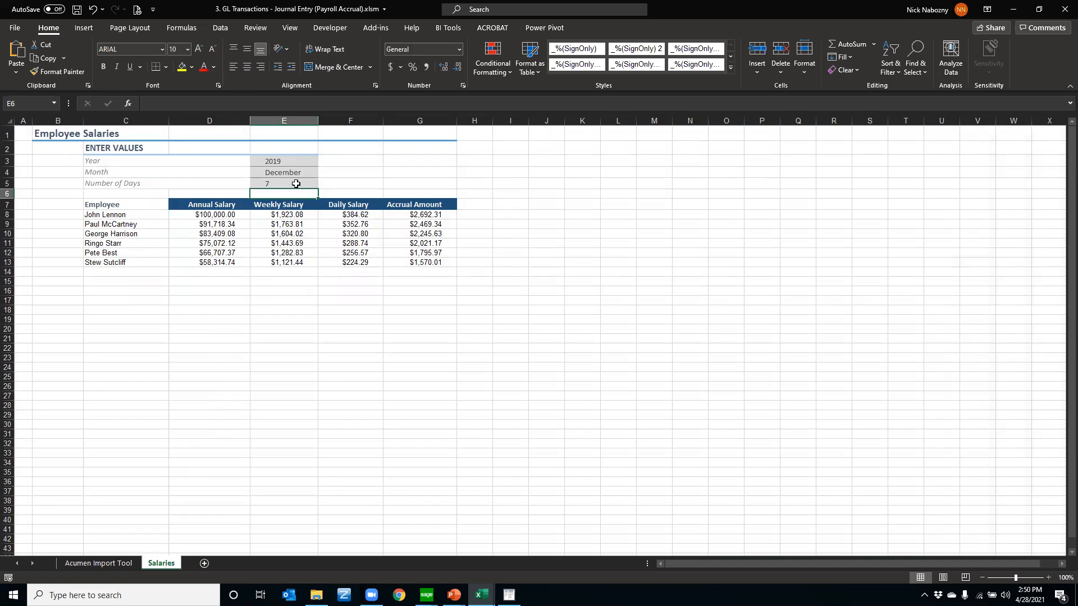
pyautogui.moveTo(115, 217); pyautogui.dragTo(114, 261)
pyautogui.moveTo(191, 225); pyautogui.dragTo(193, 271)
pyautogui.moveTo(293, 220); pyautogui.dragTo(298, 246)
pyautogui.click(357, 216)
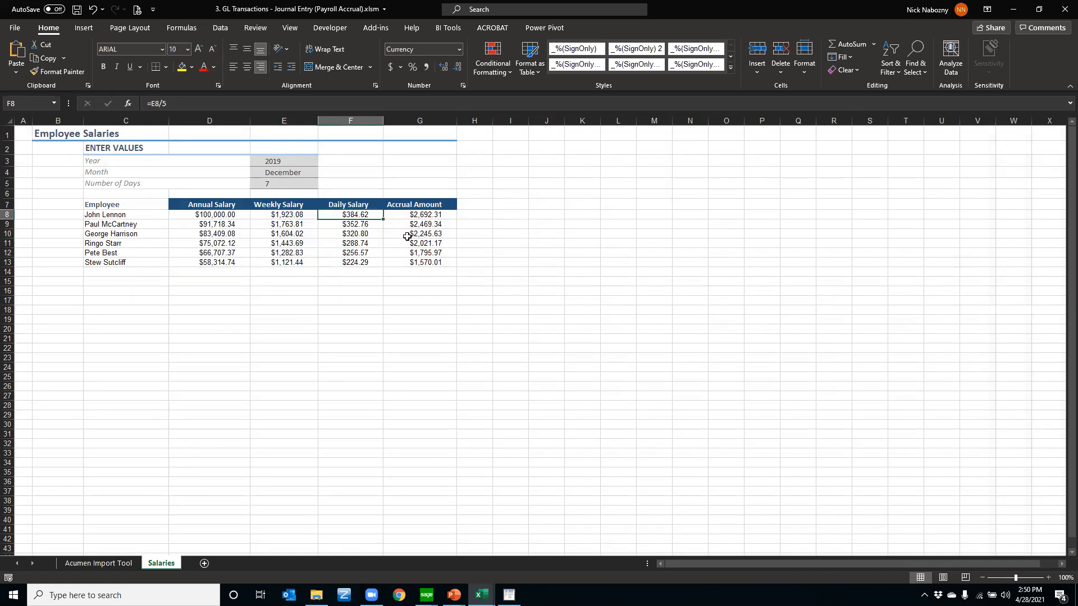
# Set Number of Days to 5 on the Salaries sheet and review the Accrual Amount column
pyautogui.click(291, 185)
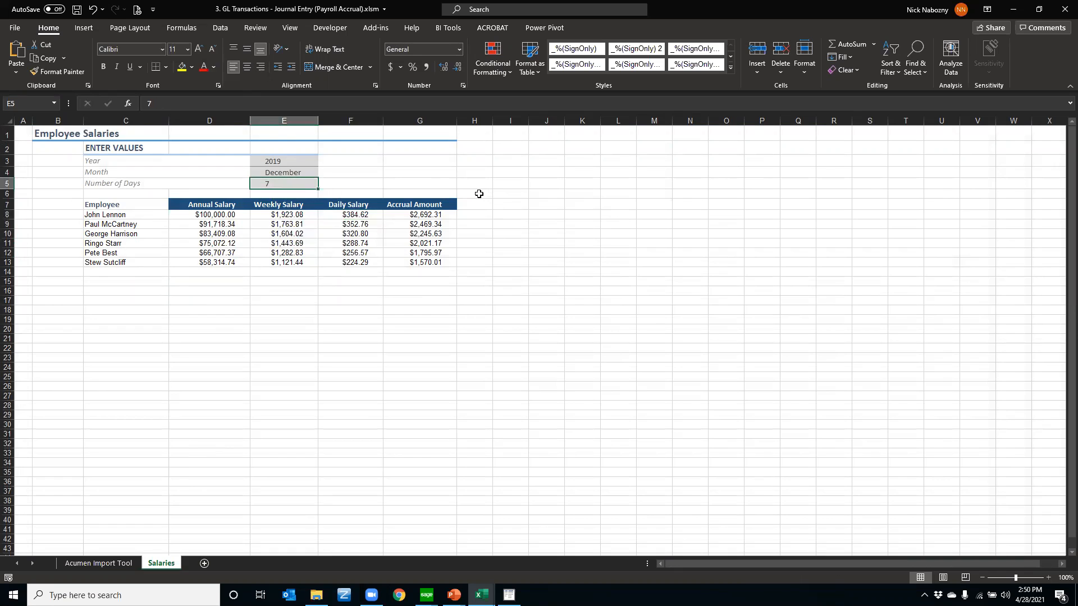
pyautogui.press('BackSpace')
pyautogui.write('5')
pyautogui.press('Return')
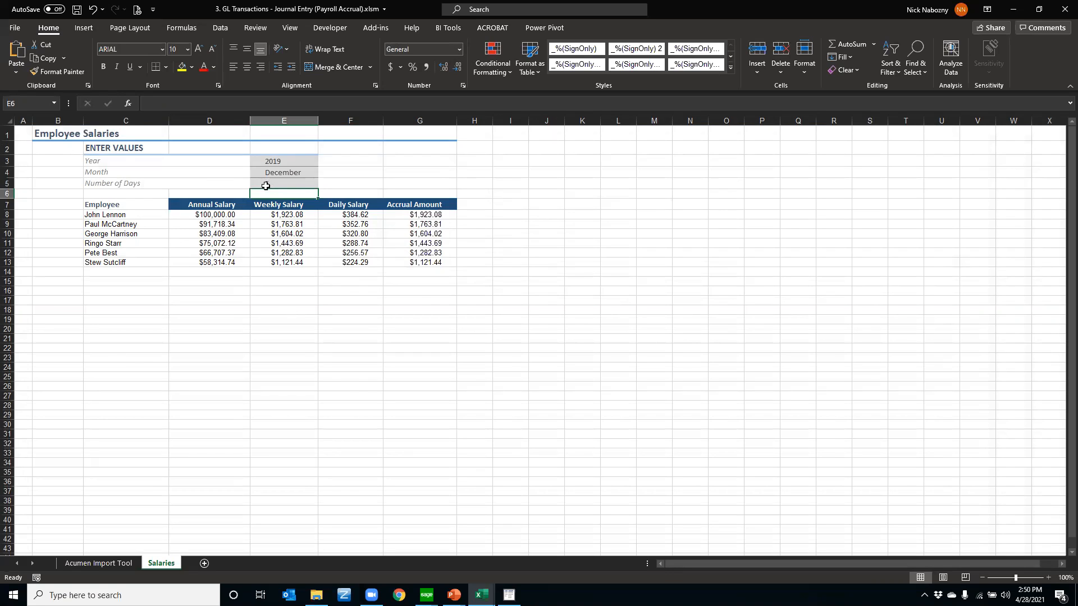
pyautogui.moveTo(409, 219); pyautogui.dragTo(402, 263)
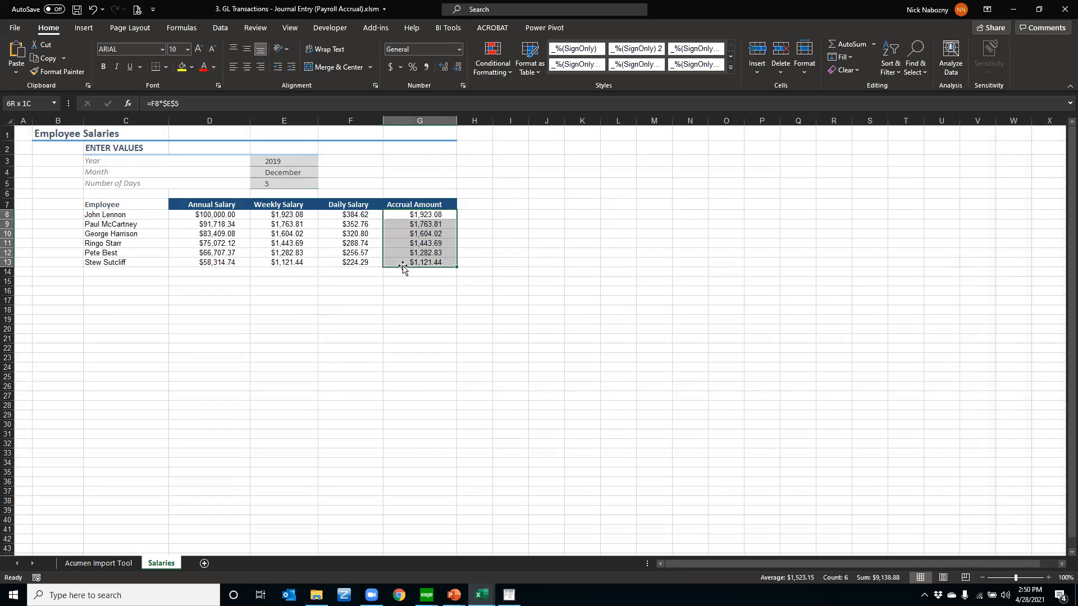
# Extend the two SAMLTD journal lines in rows 14 and 15 of the Acumen Import Tool sheet down through row 19
pyautogui.click(128, 566)
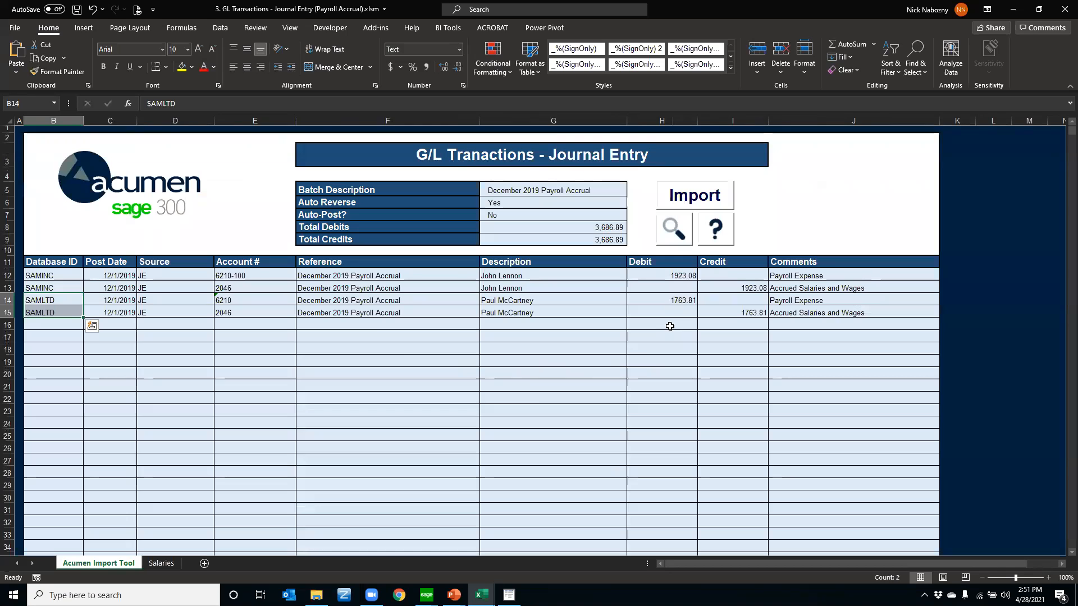
pyautogui.moveTo(79, 303); pyautogui.dragTo(874, 319)
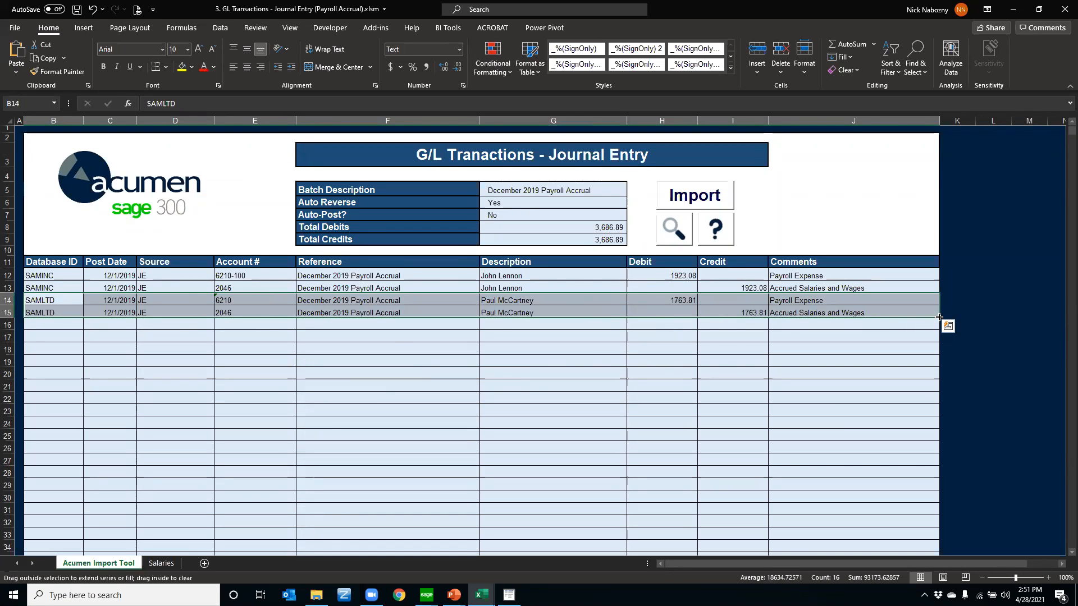
pyautogui.moveTo(939, 317); pyautogui.dragTo(938, 340)
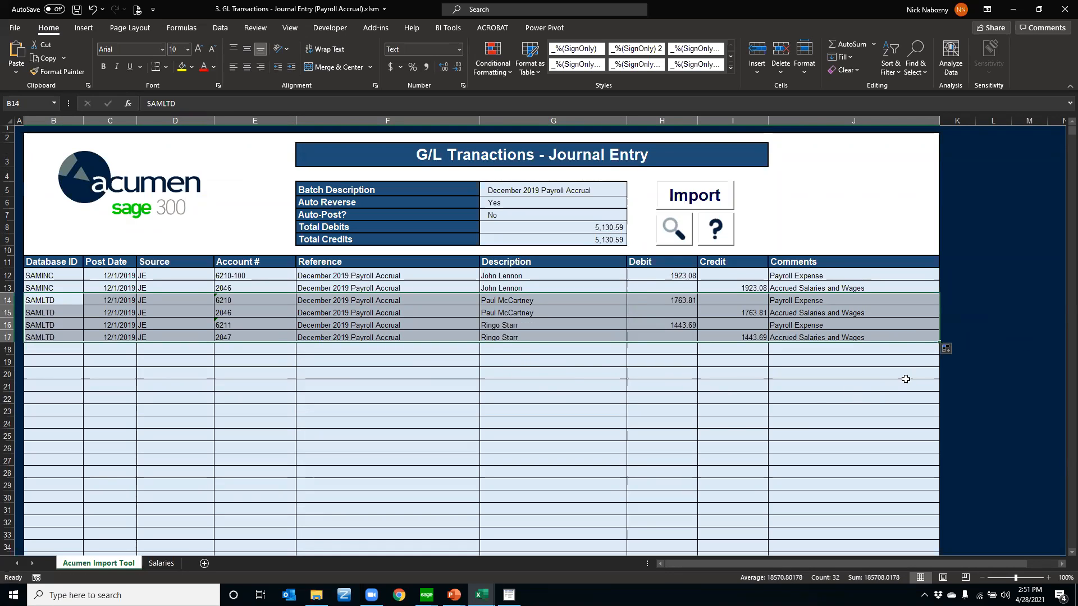
pyautogui.moveTo(934, 342); pyautogui.dragTo(938, 366)
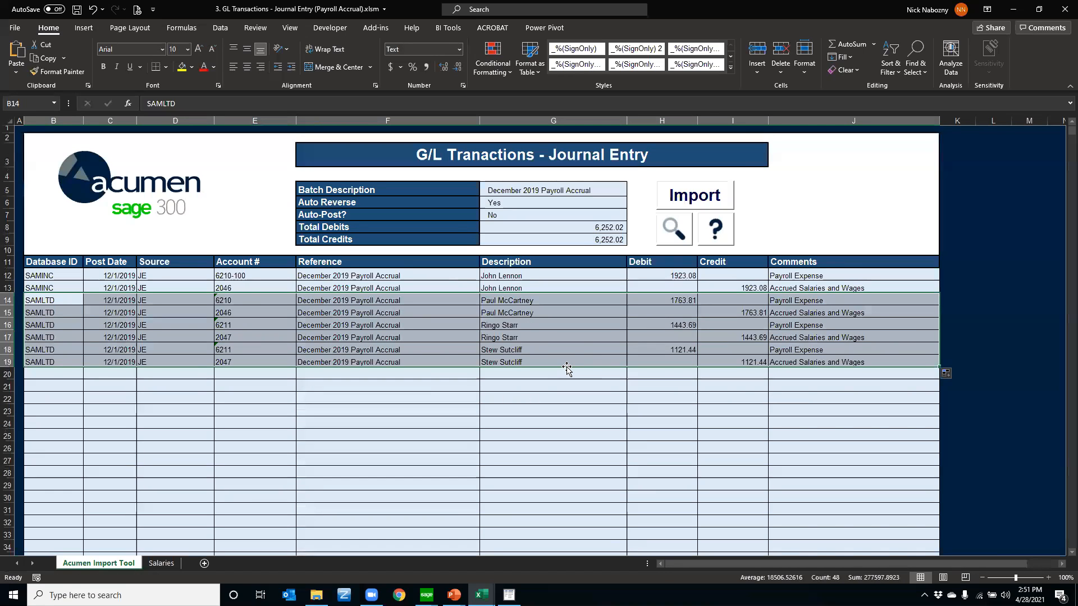
# Check the row 18 description against the Salaries sheet, and review the journal's Database ID, Post Date and Account # columns
pyautogui.click(549, 350)
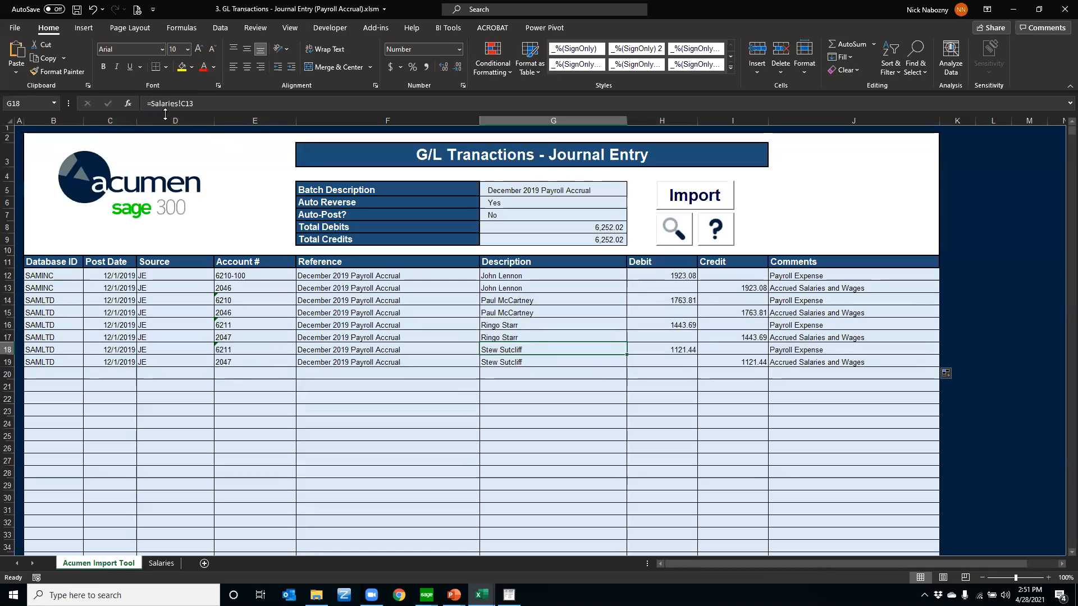
pyautogui.click(160, 563)
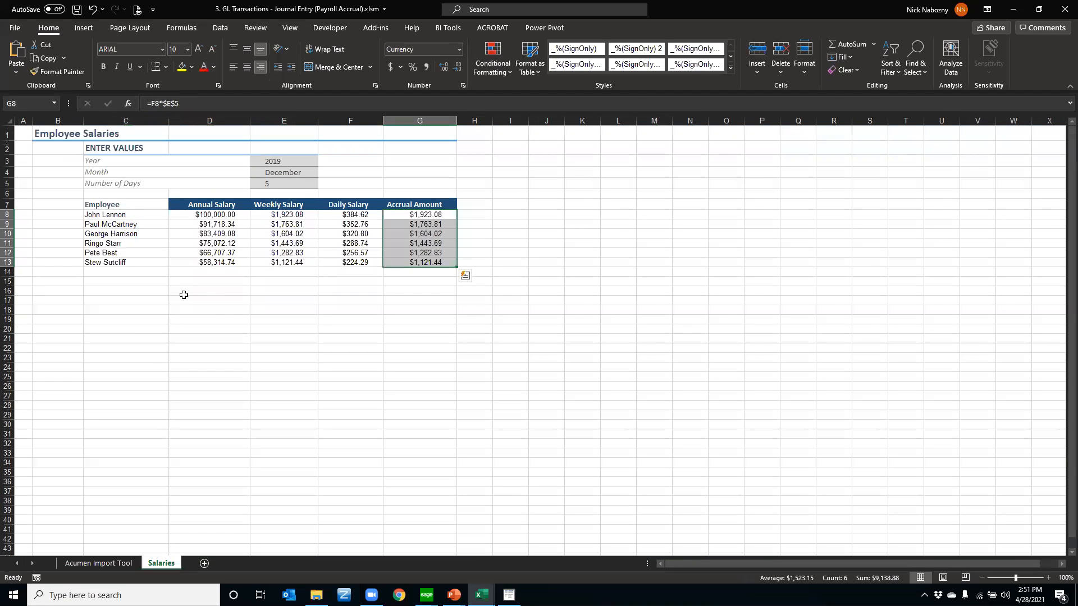
pyautogui.click(121, 563)
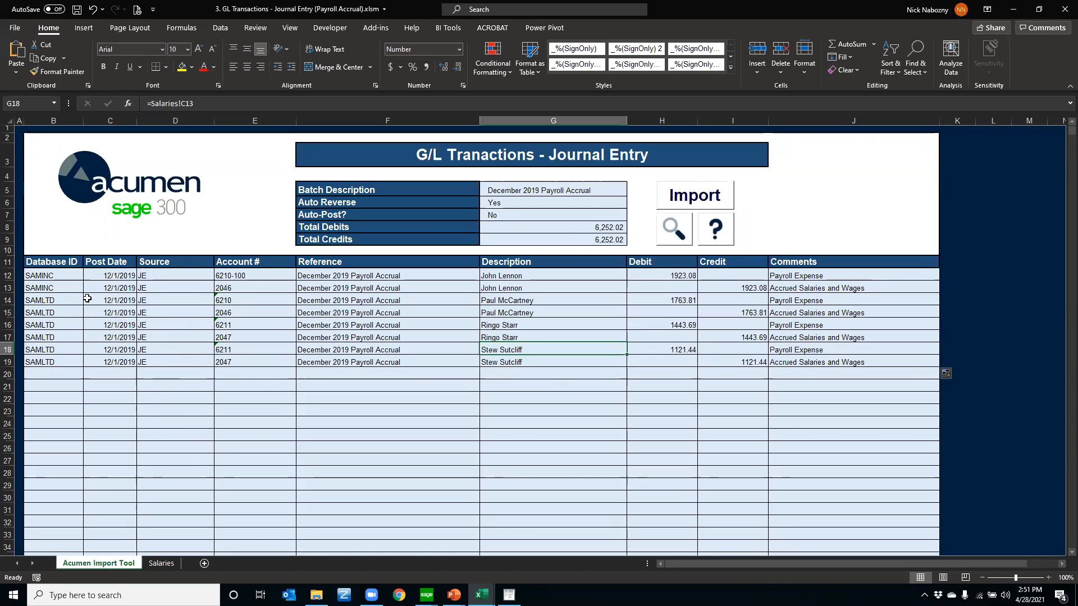
pyautogui.moveTo(56, 276); pyautogui.dragTo(51, 359)
pyautogui.moveTo(123, 288); pyautogui.dragTo(105, 370)
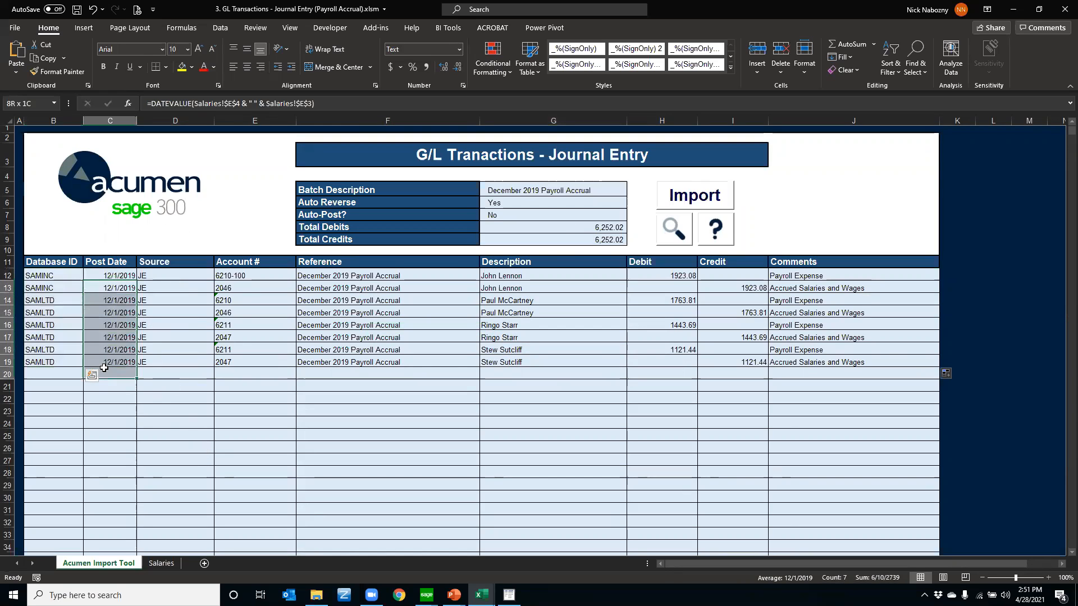
pyautogui.moveTo(232, 277); pyautogui.dragTo(242, 370)
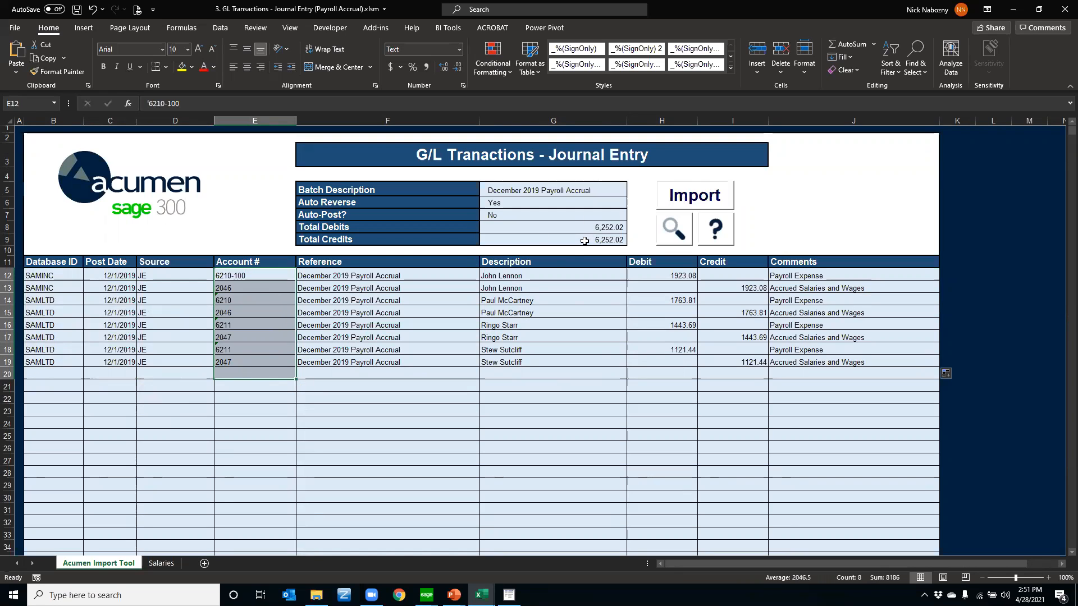
# Switch to the workbook 5. BK Transactions - Monthly Car Leases and review the Database ID column of its bank entries
pyautogui.moveTo(481, 596)
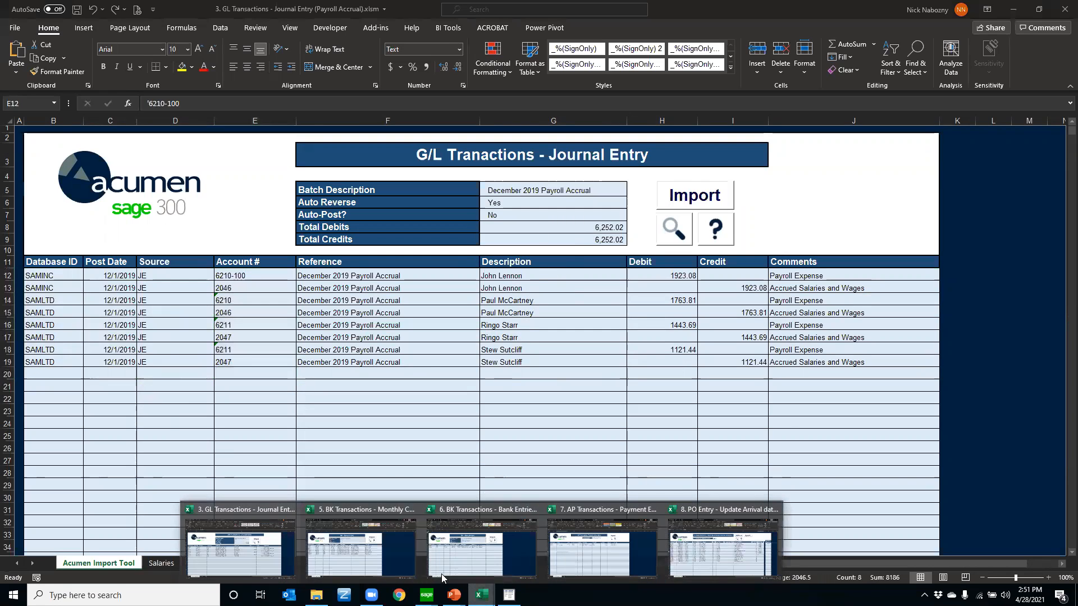
pyautogui.click(349, 542)
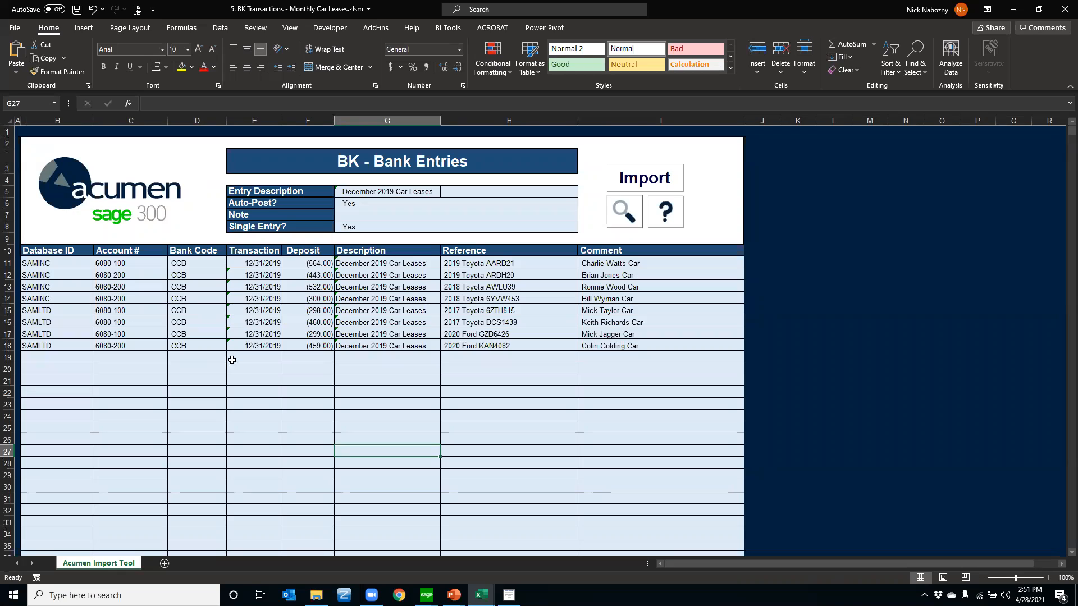
pyautogui.moveTo(80, 279); pyautogui.dragTo(98, 362)
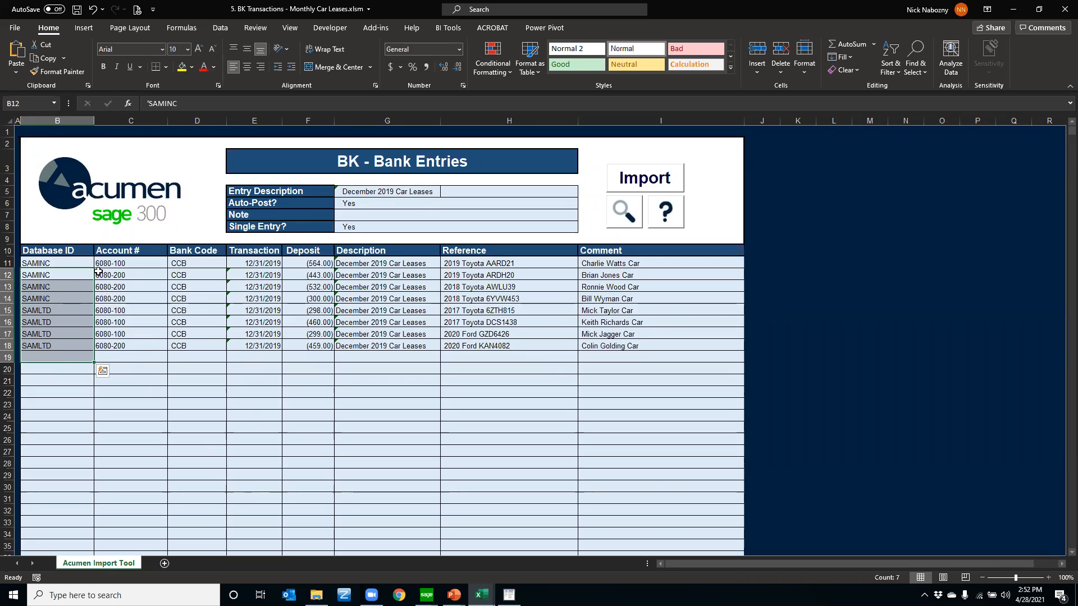
pyautogui.moveTo(72, 274); pyautogui.dragTo(60, 415)
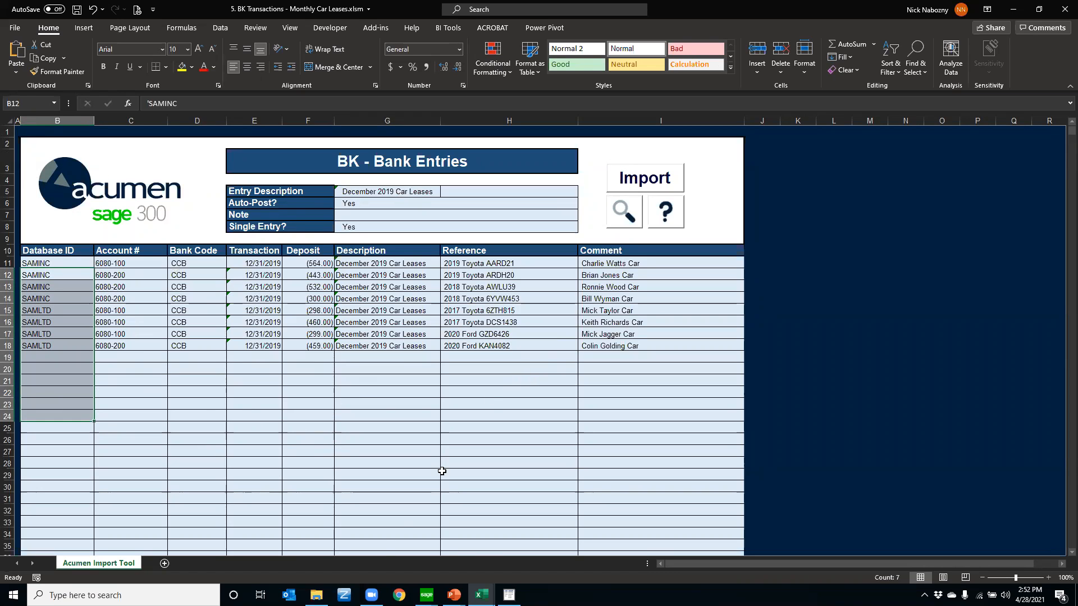
# Switch to the workbook 6. BK Transactions - Bank Entries (repay inter-company) and review the SAMINC and SAMLTD loan repayment lines
pyautogui.moveTo(481, 595)
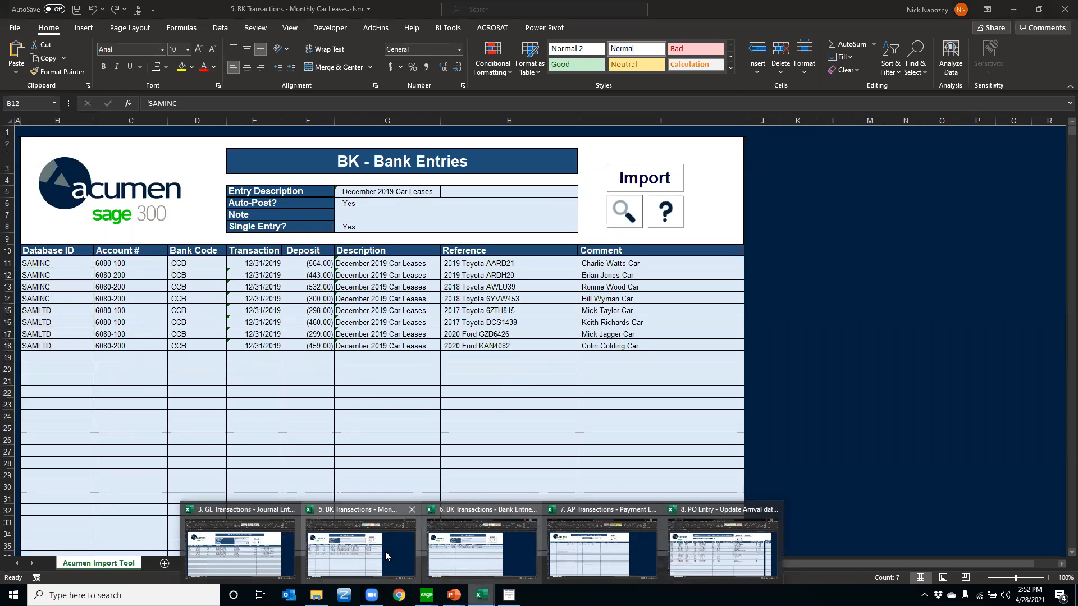
pyautogui.click(315, 524)
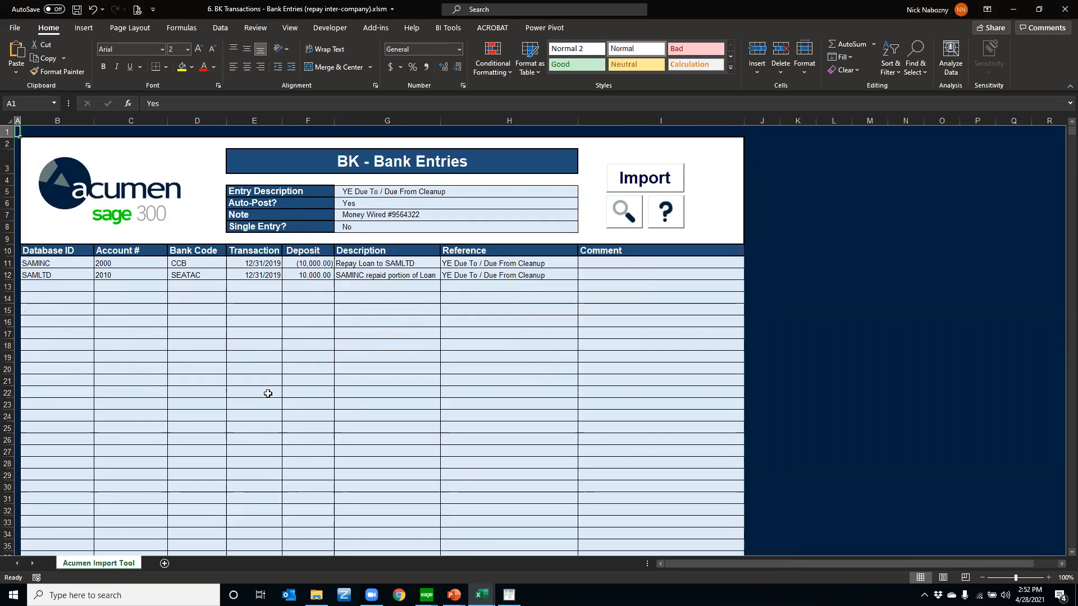
pyautogui.click(268, 393)
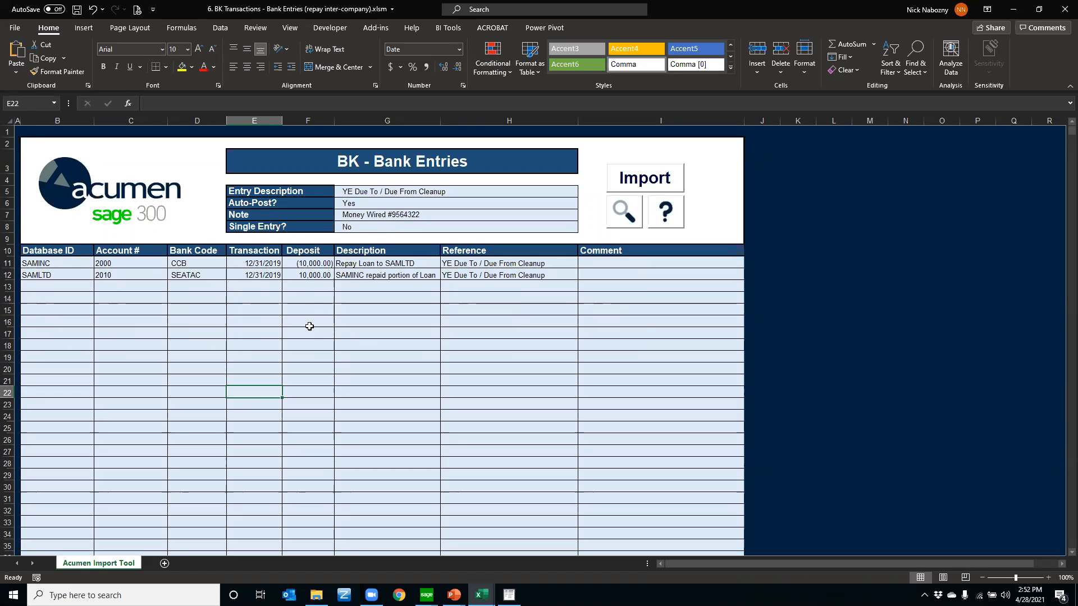
pyautogui.click(112, 263)
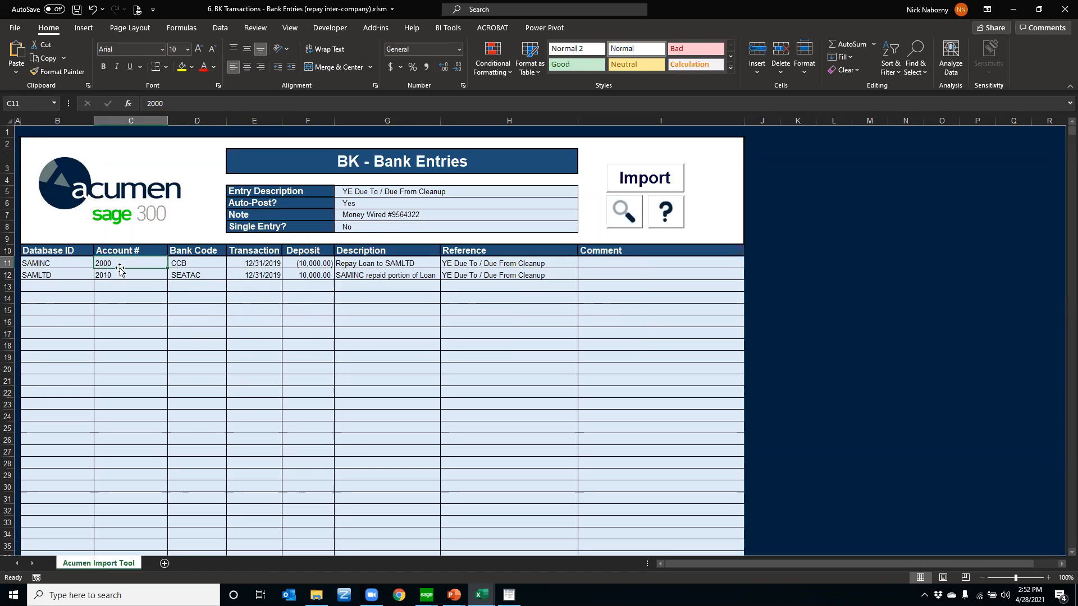
pyautogui.click(195, 264)
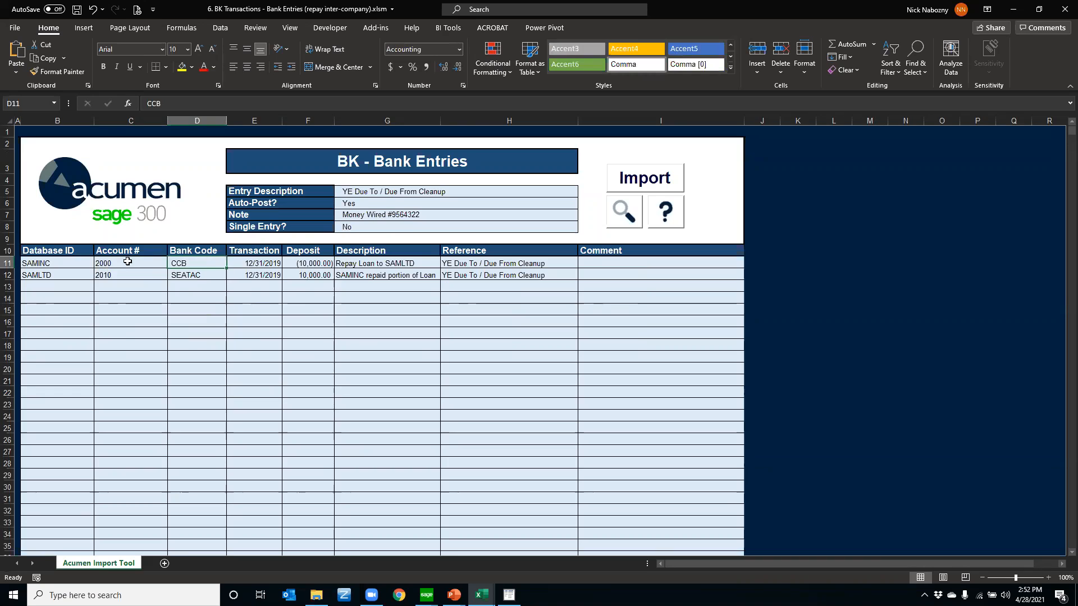
pyautogui.click(57, 264)
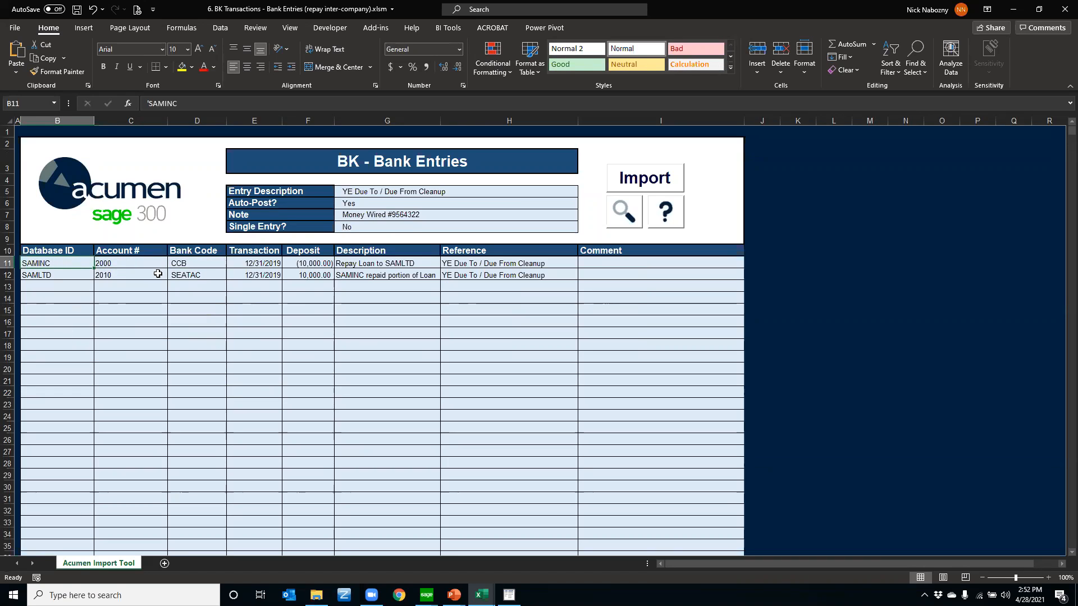
pyautogui.click(178, 275)
pyautogui.click(58, 275)
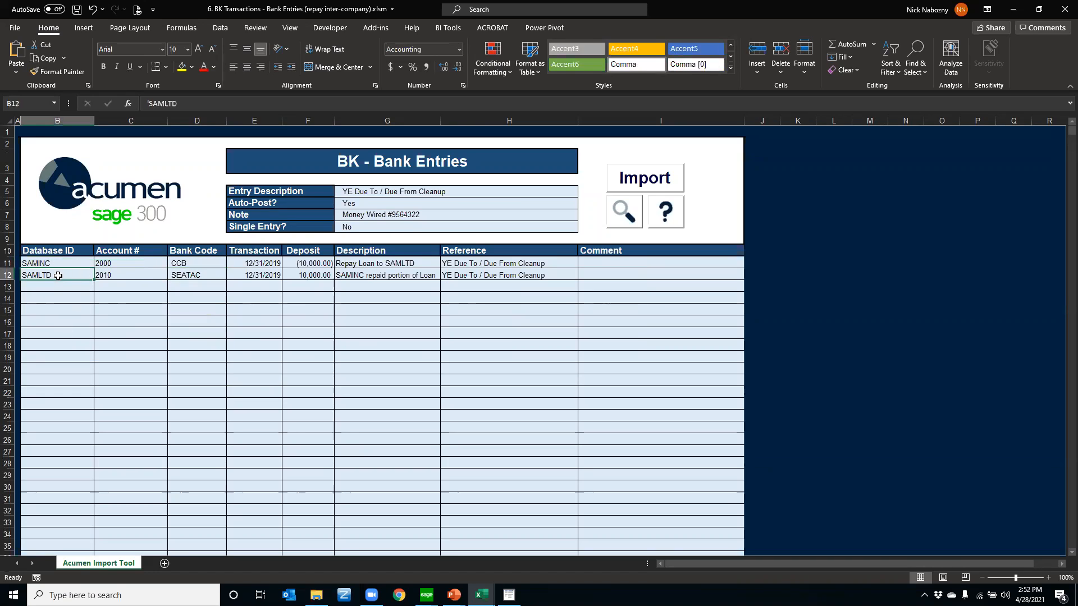
pyautogui.click(311, 263)
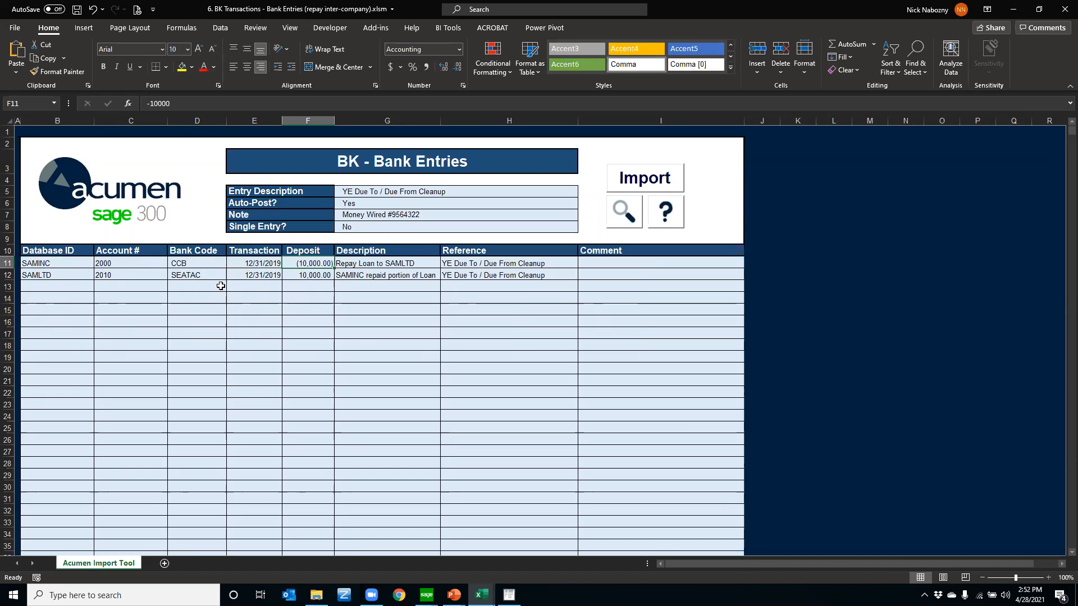
pyautogui.moveTo(88, 261); pyautogui.dragTo(310, 303)
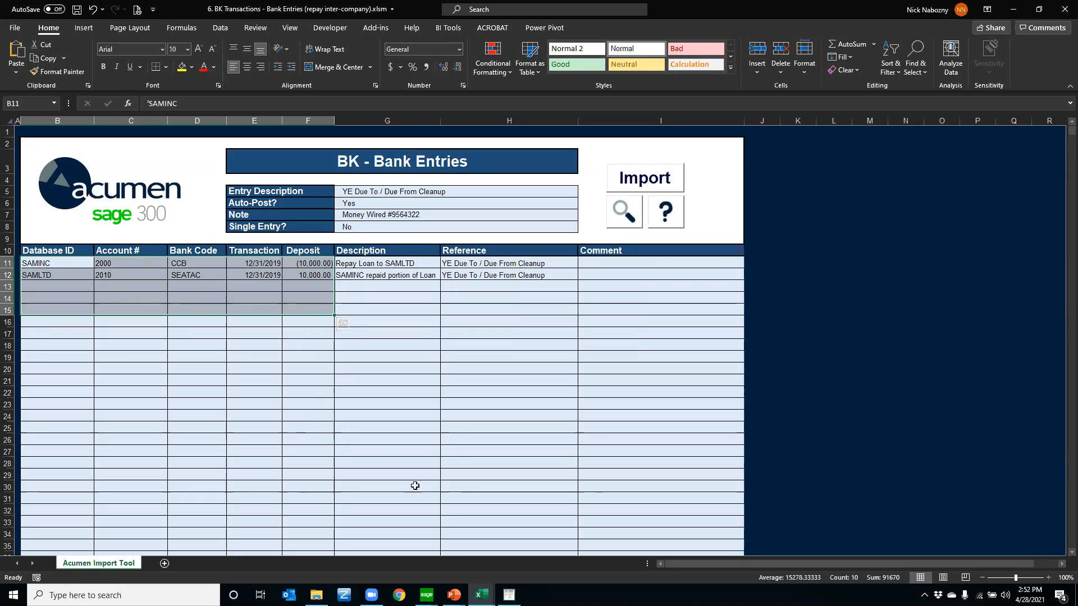
# Switch to the workbook 7. AP Transactions - Payment Entry (Misc) and review its two payment lines, including the Acme Pool Service vendor cell
pyautogui.click(481, 595)
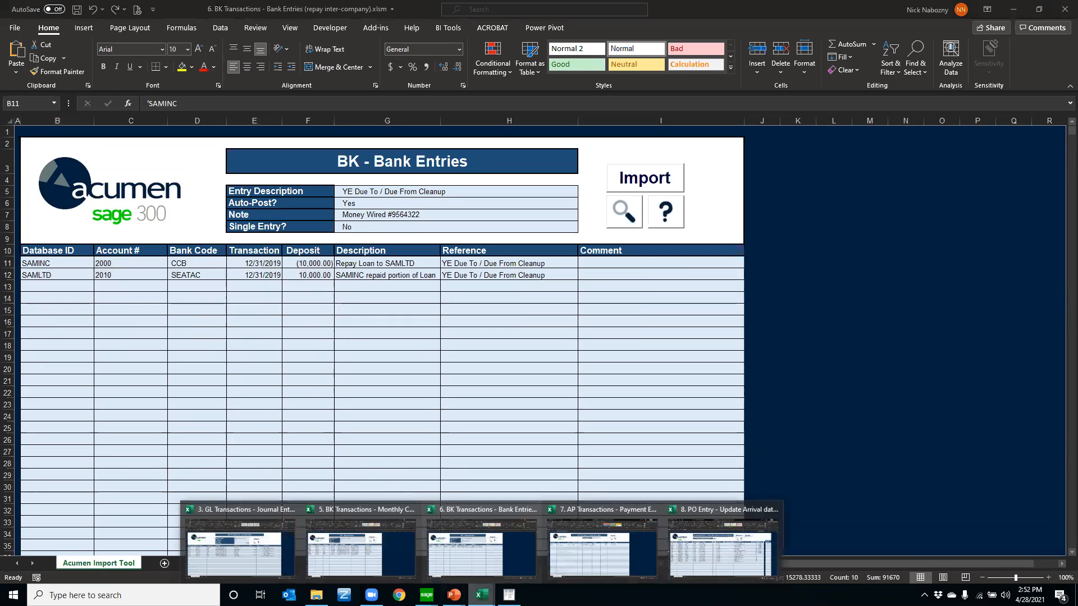
pyautogui.click(565, 555)
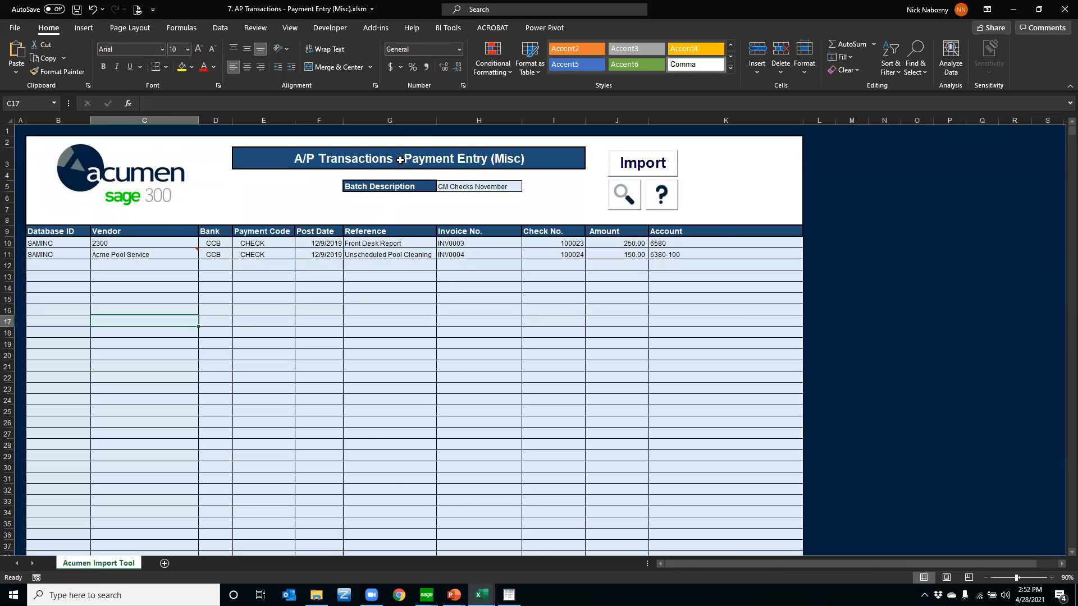
pyautogui.click(443, 154)
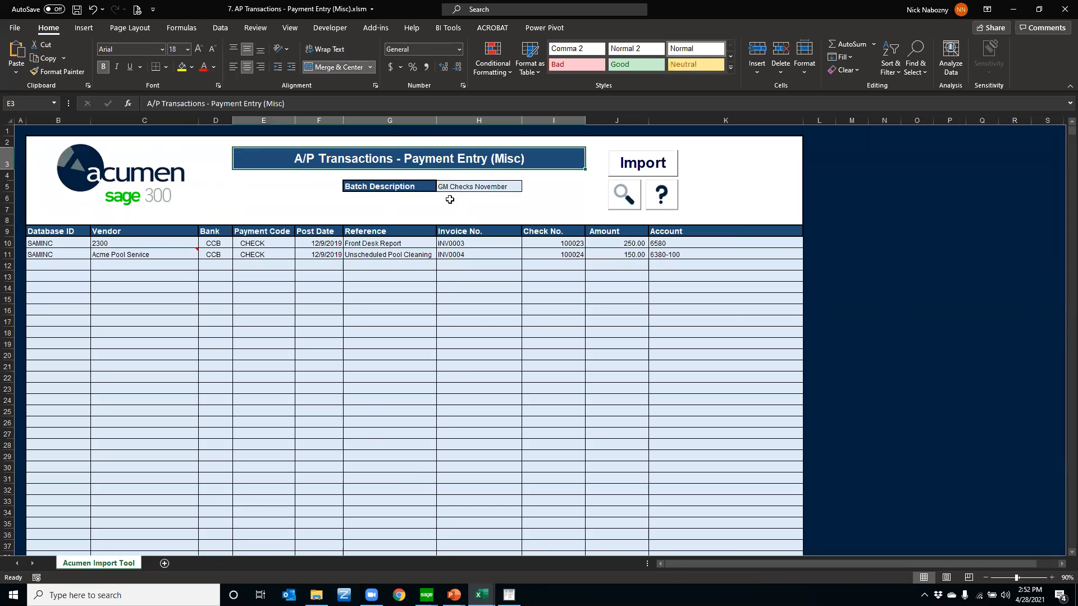
pyautogui.click(195, 345)
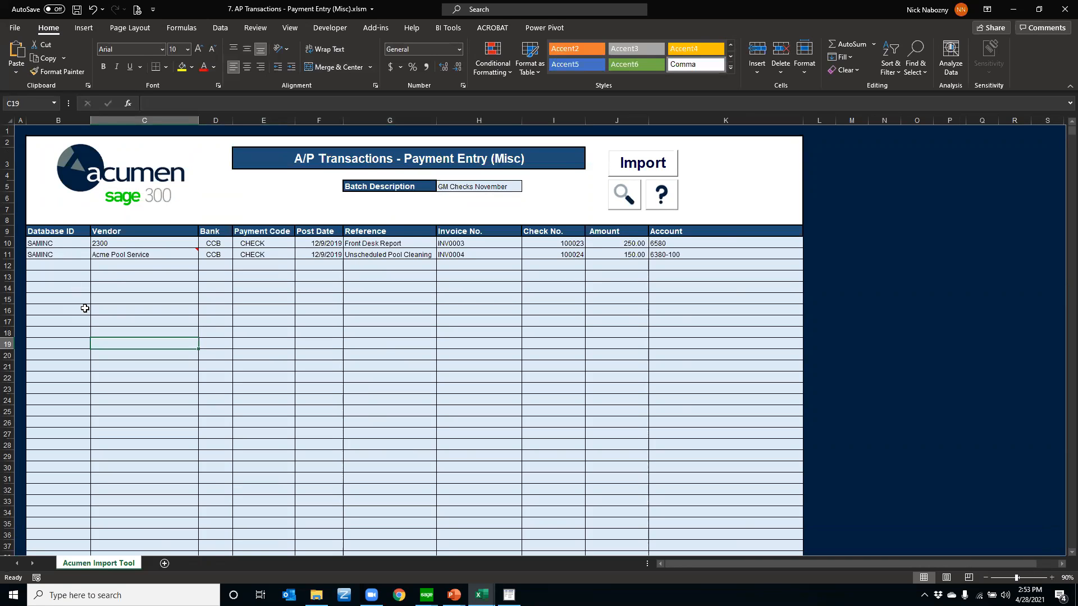
pyautogui.moveTo(62, 248); pyautogui.dragTo(494, 278)
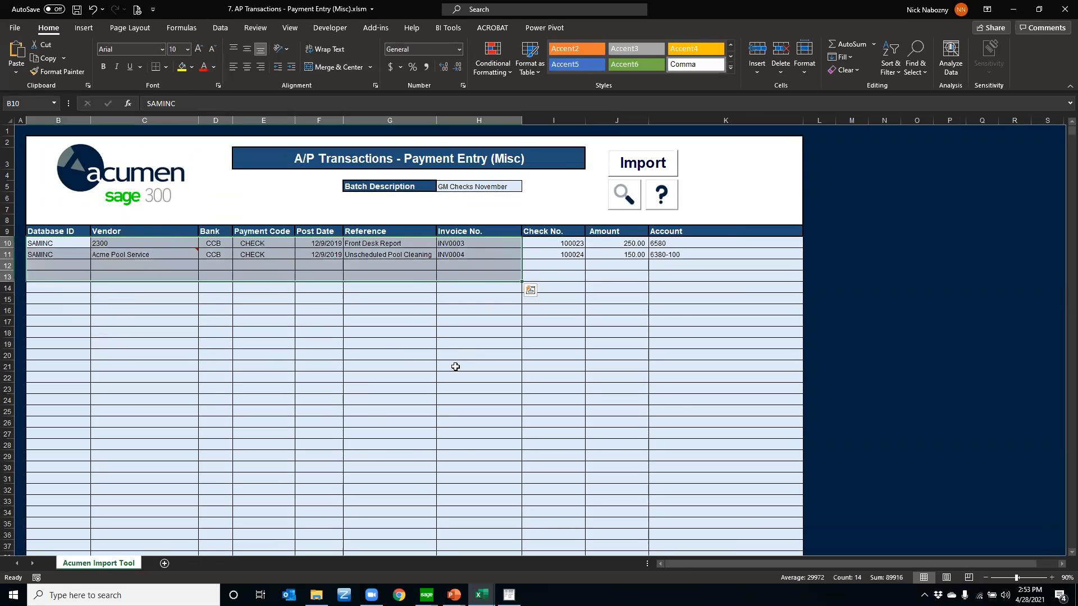
pyautogui.click(455, 366)
pyautogui.click(87, 267)
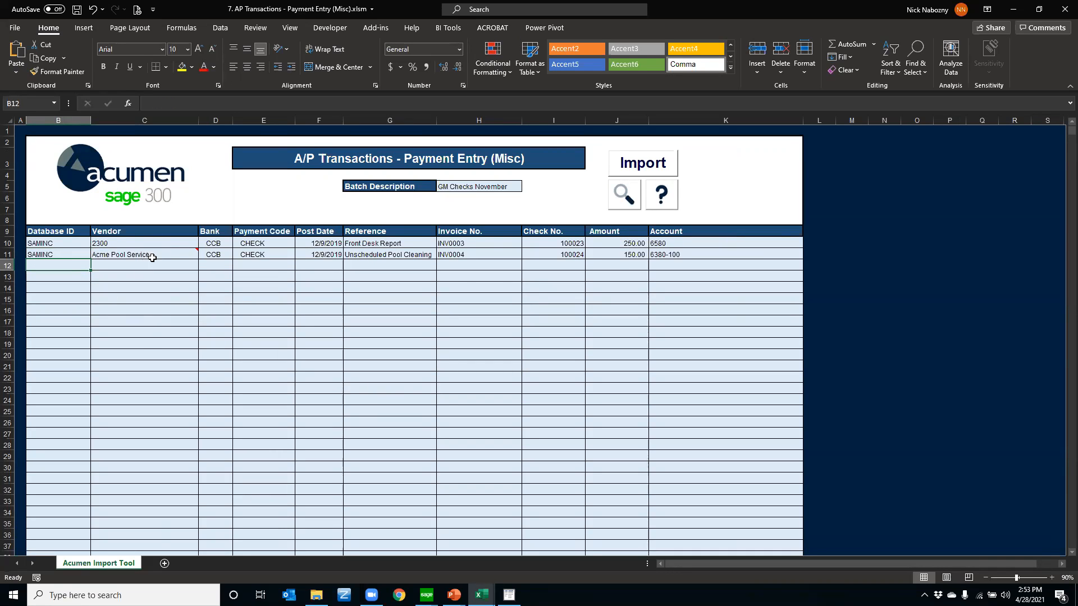
pyautogui.moveTo(194, 251)
pyautogui.click(179, 258)
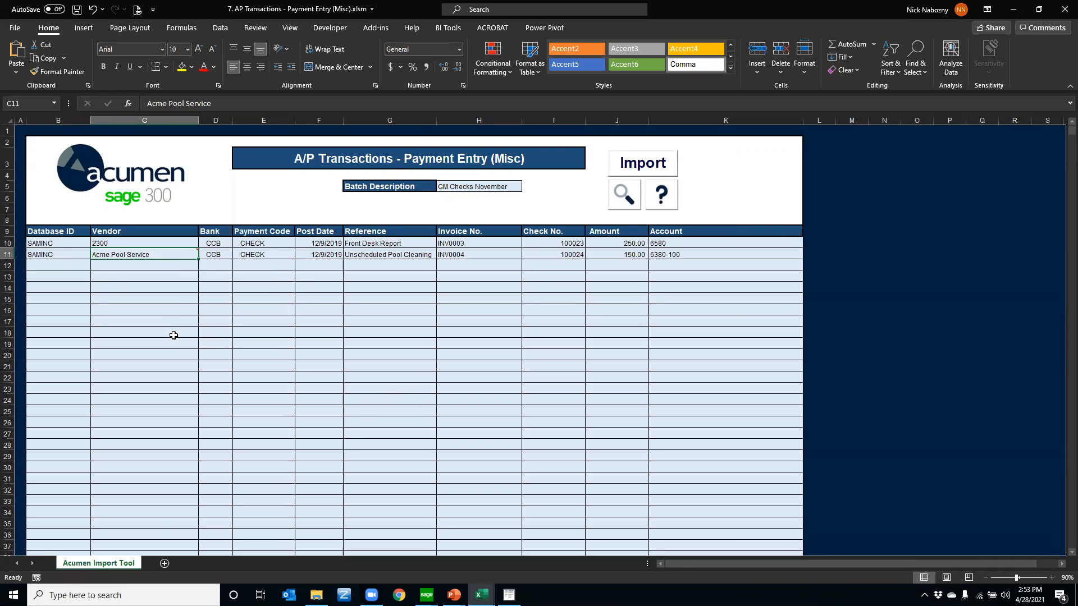
# Switch to the workbook 8. PO Entry - Update Arrival dates and review the Expected dates and the purchase order lines
pyautogui.click(481, 595)
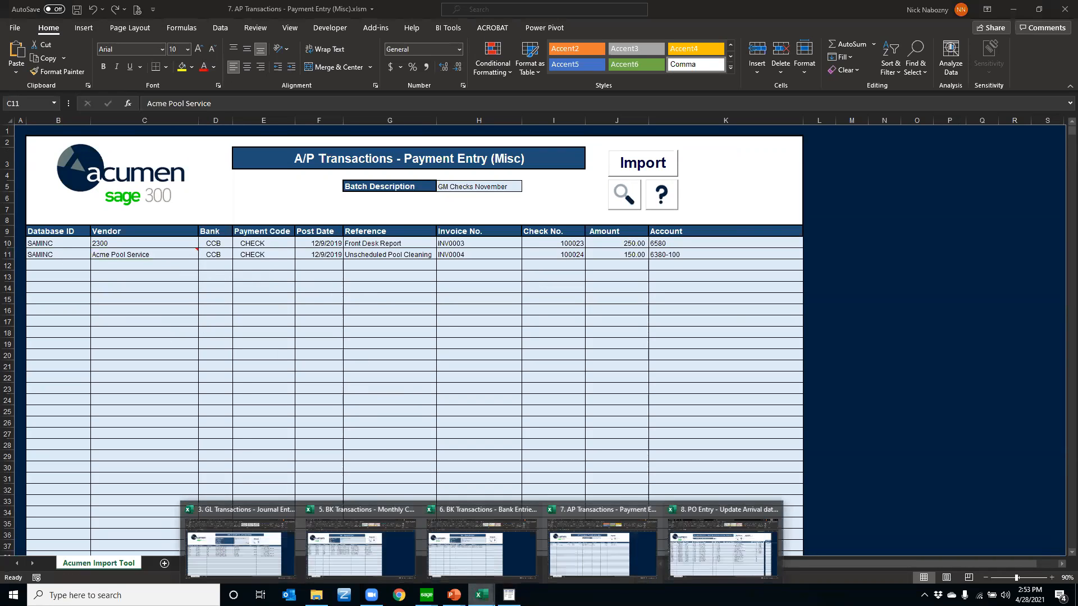
pyautogui.click(712, 547)
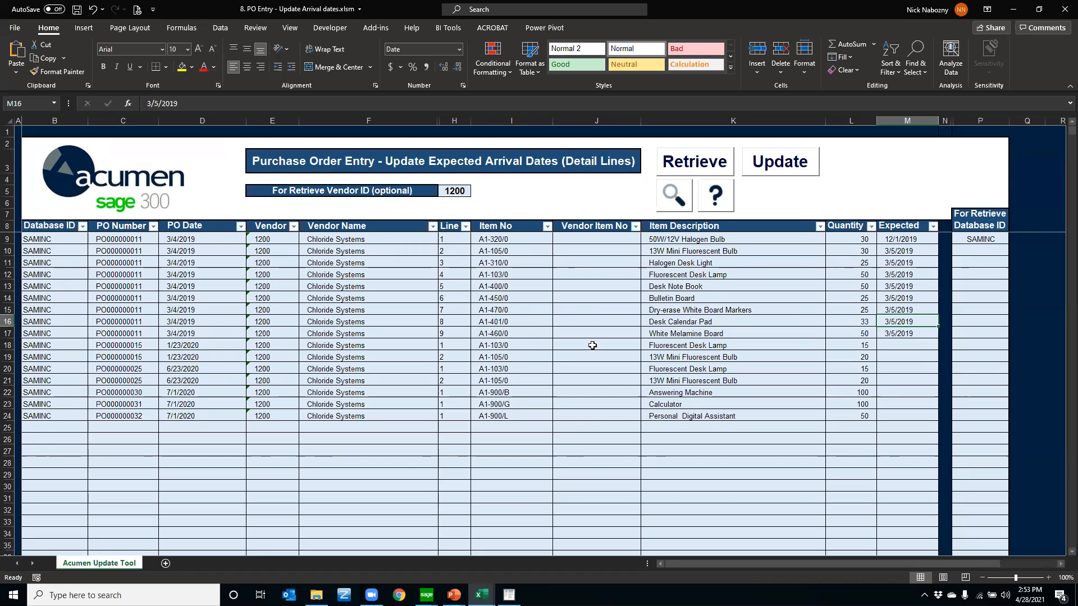
pyautogui.moveTo(896, 239); pyautogui.dragTo(898, 335)
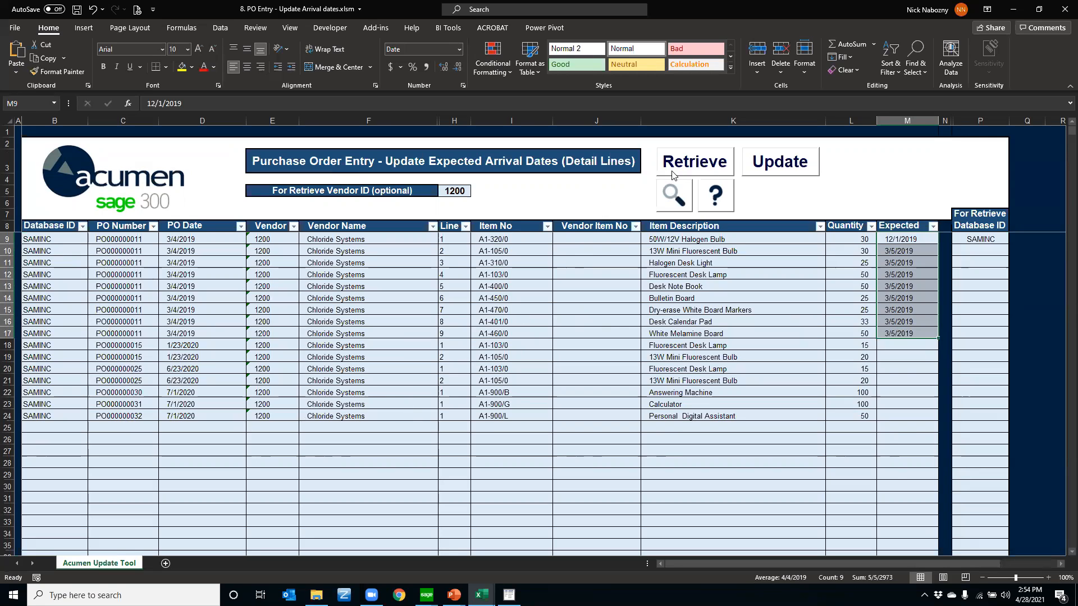
pyautogui.moveTo(94, 239); pyautogui.dragTo(303, 403)
pyautogui.click(277, 426)
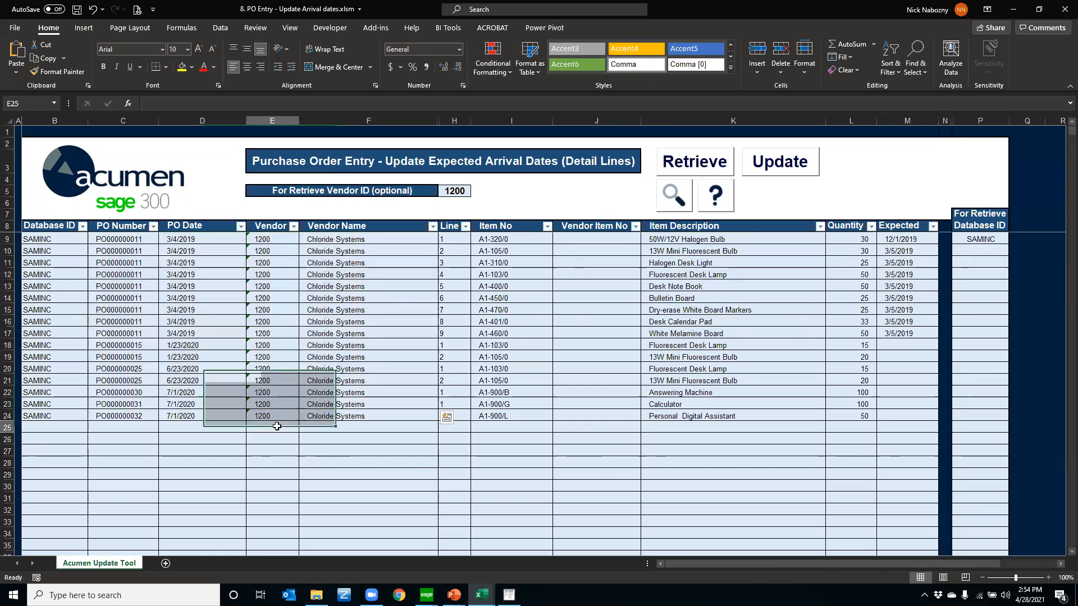
# Examine the optional retrieve Vendor ID, and the Database ID, Item No and Expected columns of the purchase order lines
pyautogui.click(452, 191)
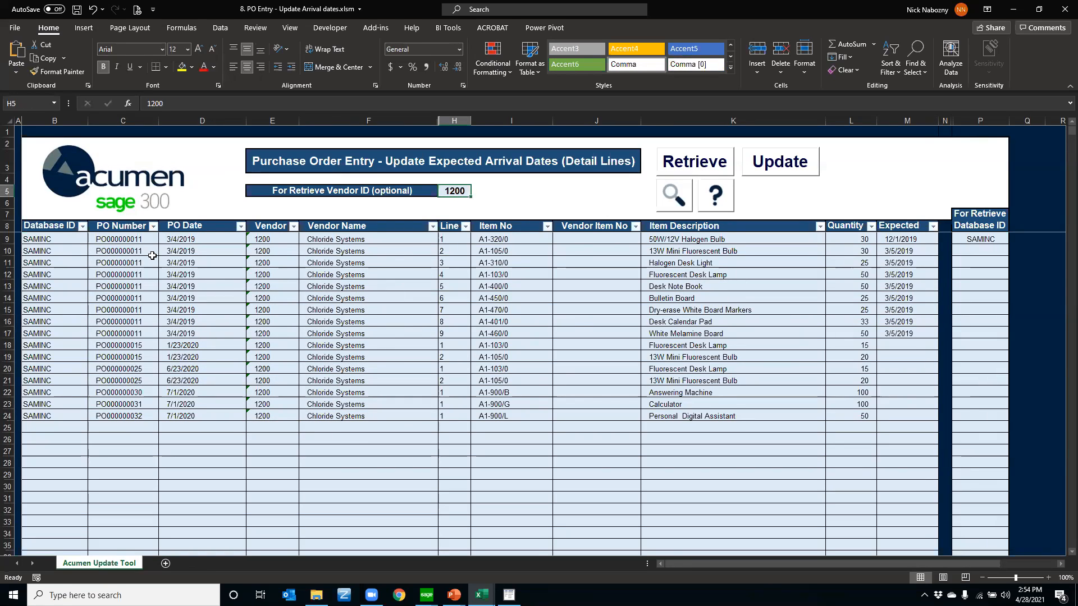
pyautogui.click(59, 263)
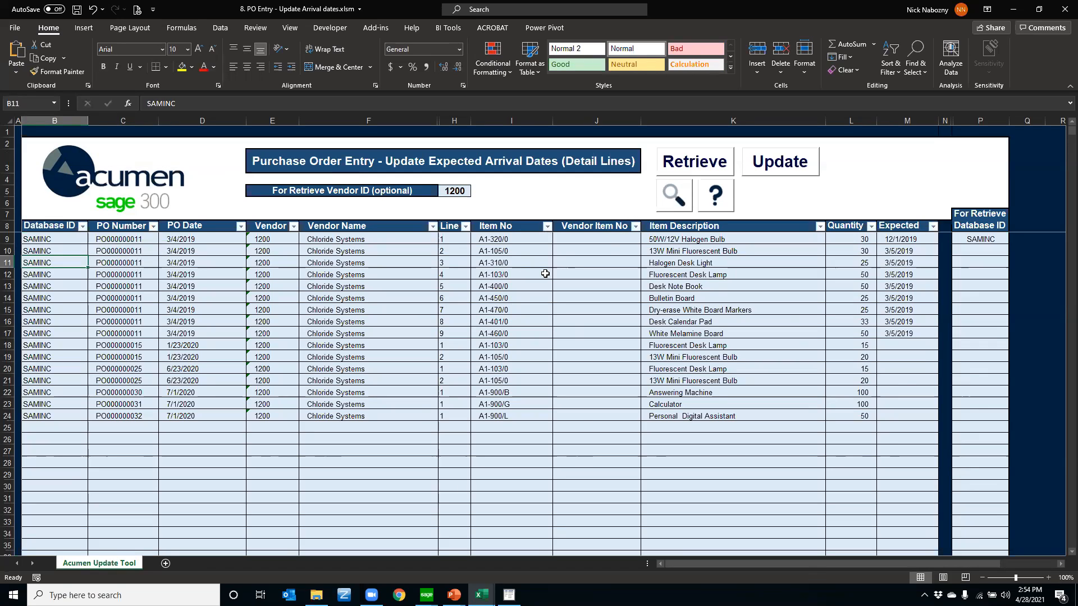
pyautogui.moveTo(510, 238); pyautogui.dragTo(507, 335)
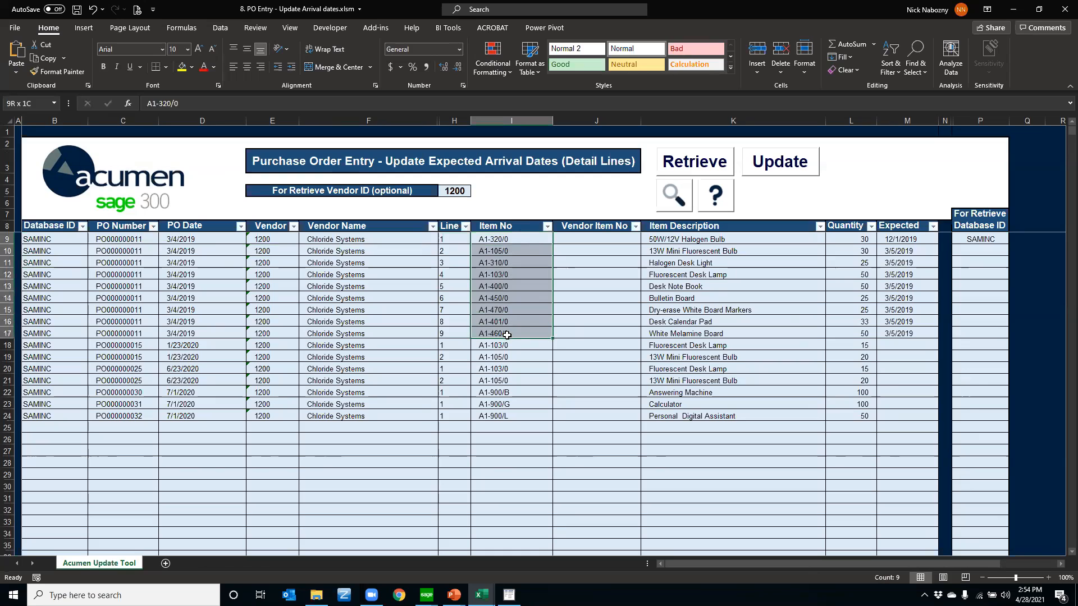
pyautogui.moveTo(901, 239); pyautogui.dragTo(907, 334)
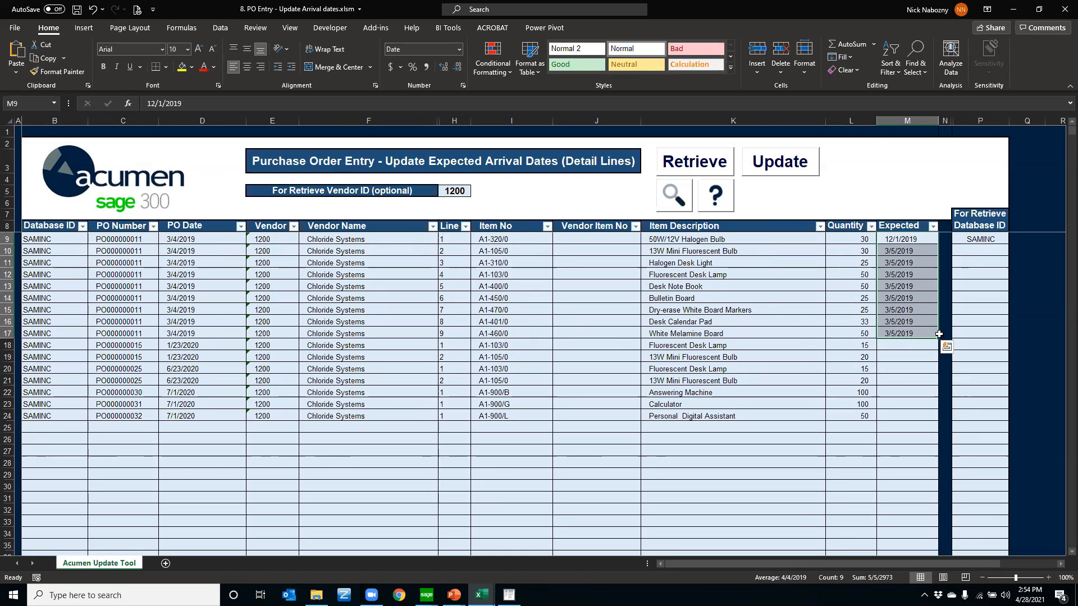
# Copy the White Melamine Board line's expected date, 3/5/2019, into the empty Expected cells in rows 18 through 24
pyautogui.click(914, 334)
pyautogui.hotkey('ctrl', 'c')
pyautogui.moveTo(912, 344); pyautogui.dragTo(915, 416)
pyautogui.hotkey('ctrl', 'v')
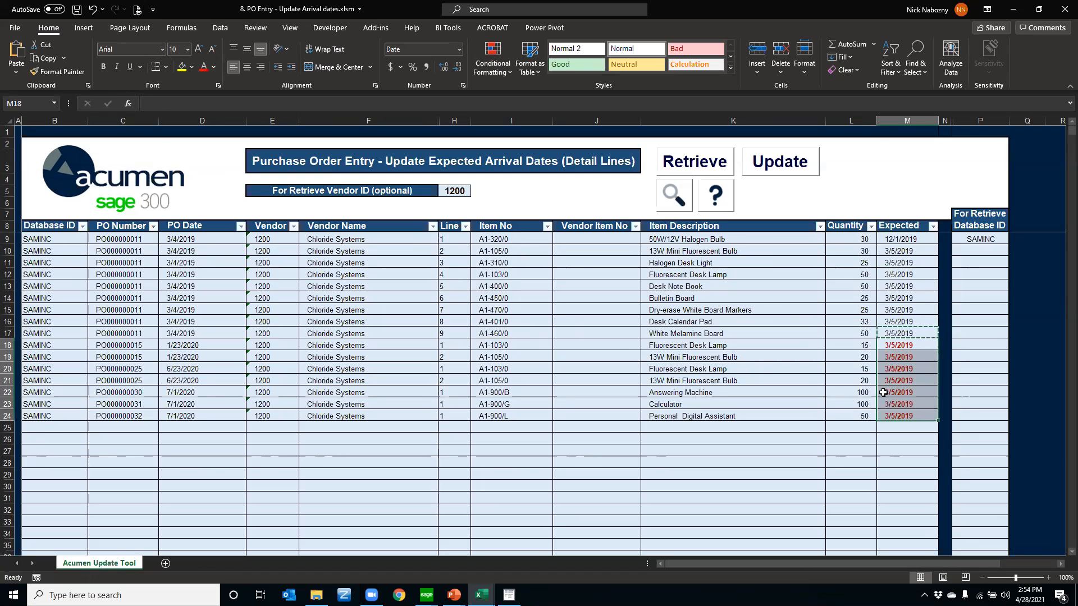
pyautogui.click(772, 171)
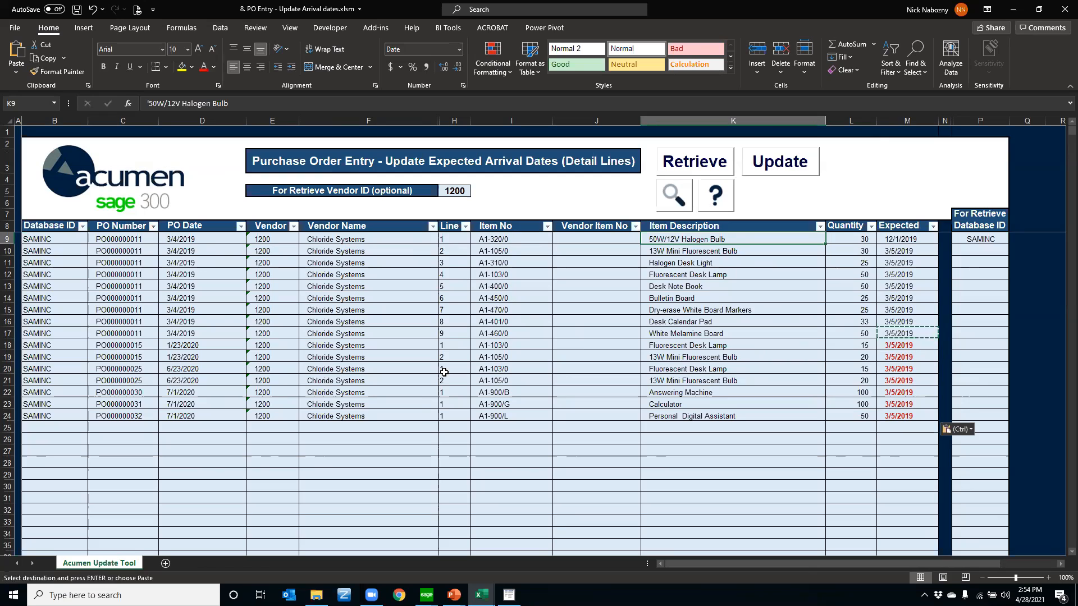
# Filter the PO Number column to only the first purchase order and review its item numbers and descriptions
pyautogui.click(153, 226)
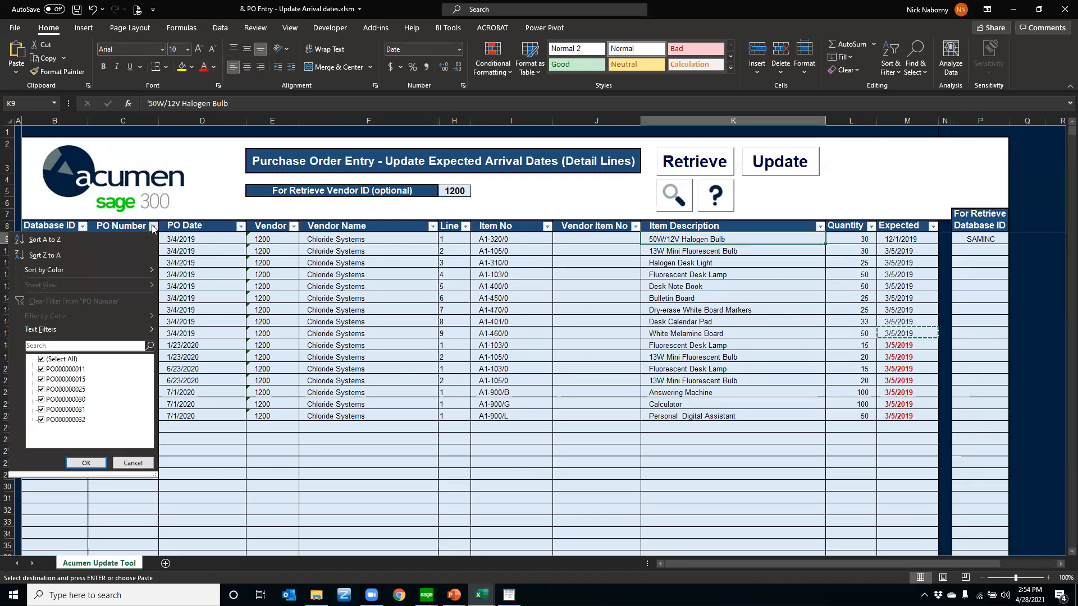
pyautogui.click(42, 360)
pyautogui.click(41, 369)
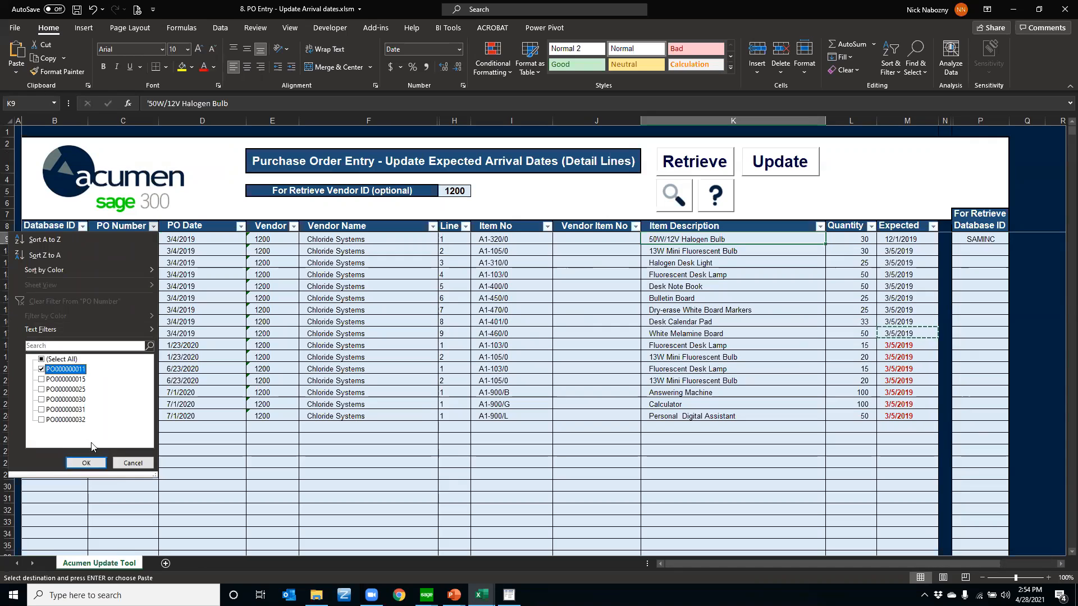
pyautogui.click(86, 463)
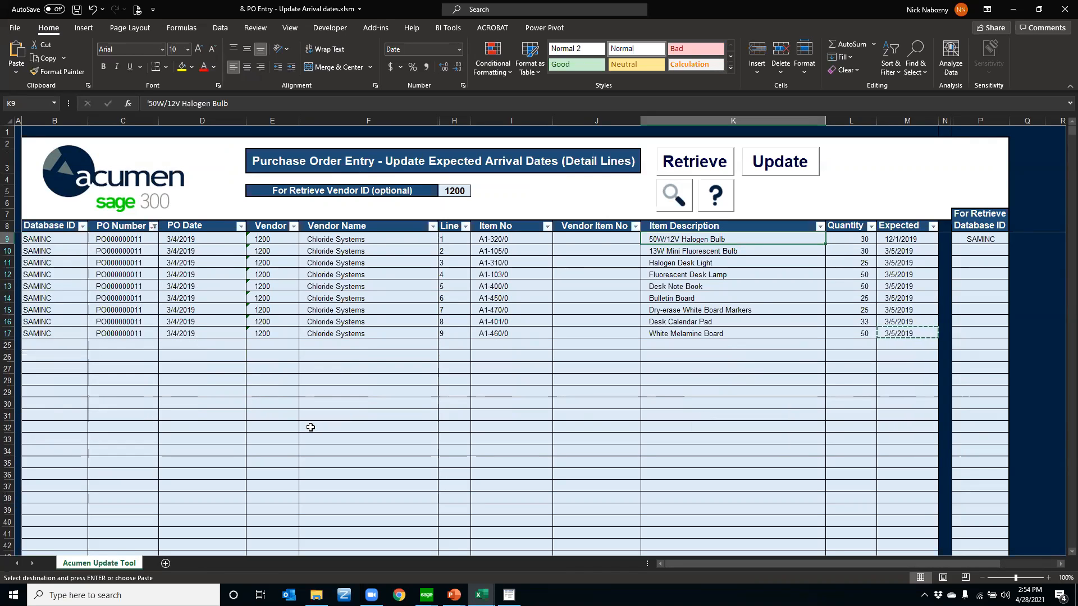
pyautogui.click(515, 251)
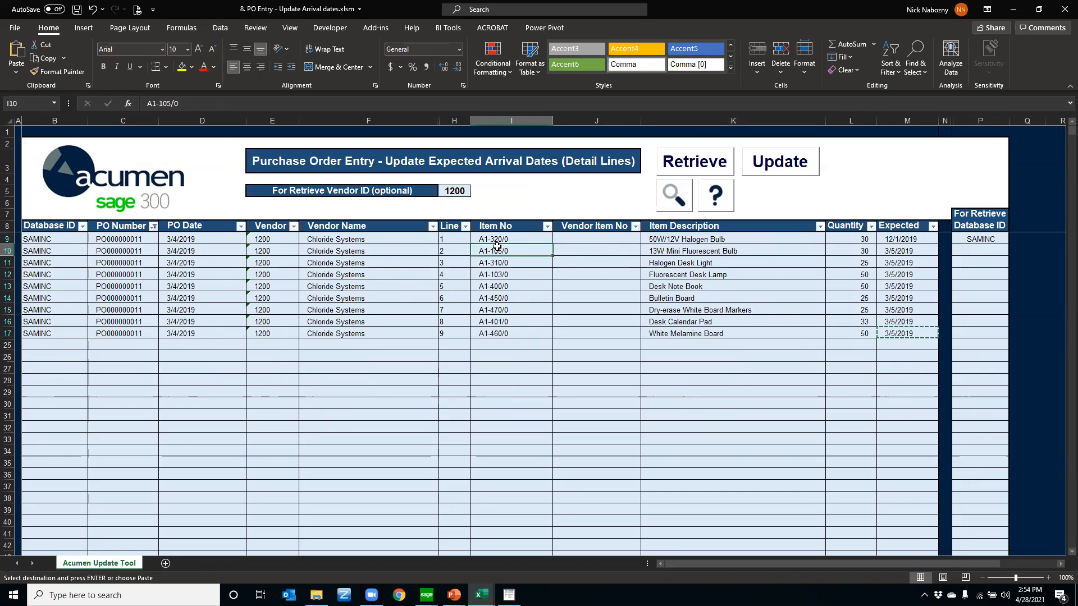
pyautogui.click(656, 254)
pyautogui.click(521, 249)
# Reselect all purchase orders in the PO Number filter
pyautogui.click(154, 226)
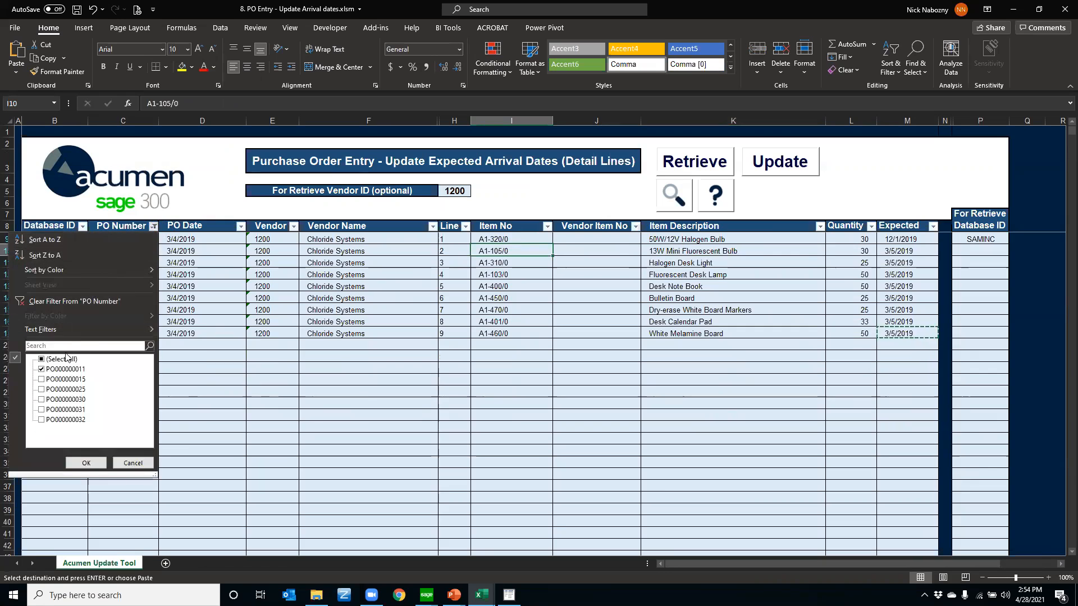
pyautogui.click(42, 360)
pyautogui.click(86, 463)
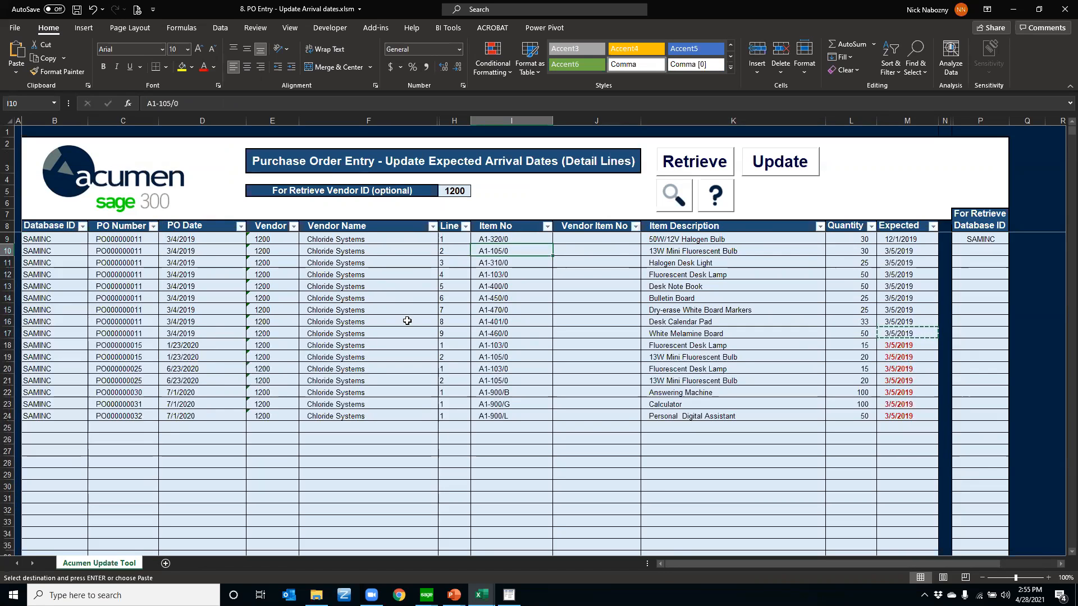
# Filter the Item No column to exclude item A1-103/0
pyautogui.click(548, 227)
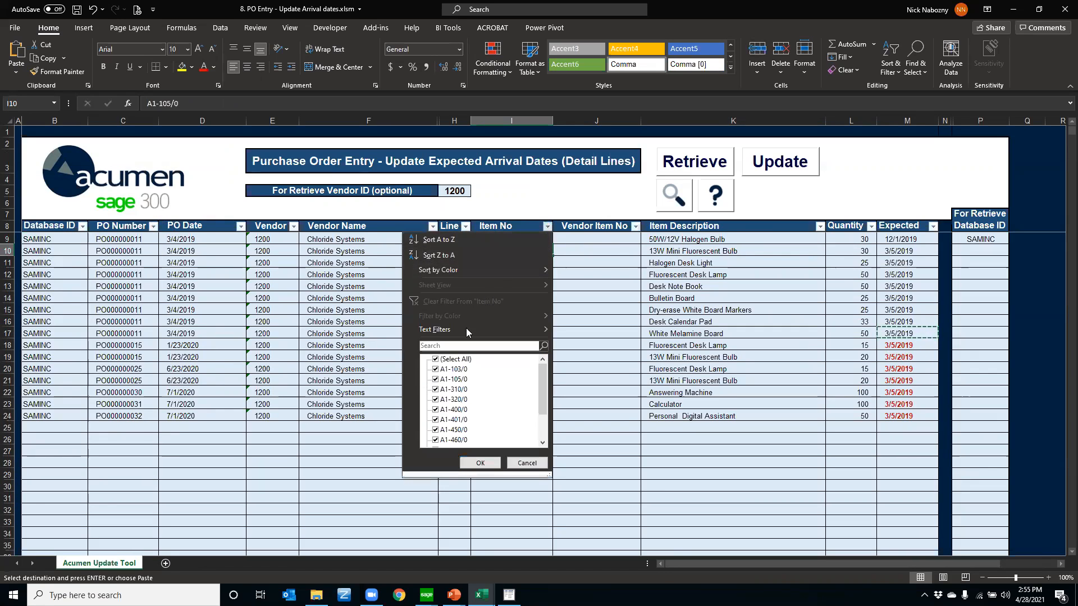
pyautogui.click(436, 370)
pyautogui.click(480, 463)
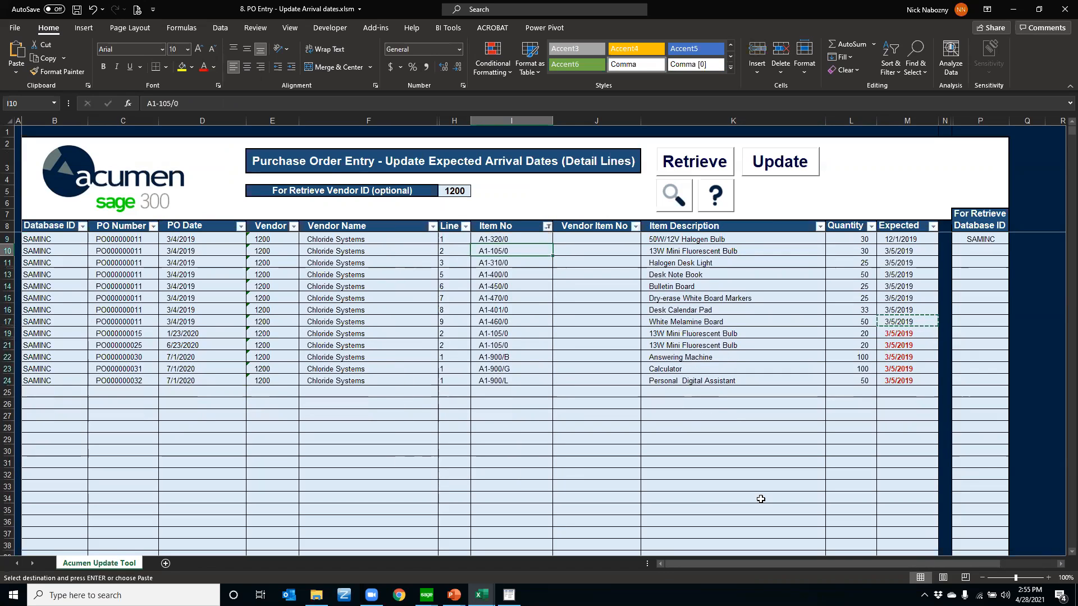
pyautogui.click(433, 376)
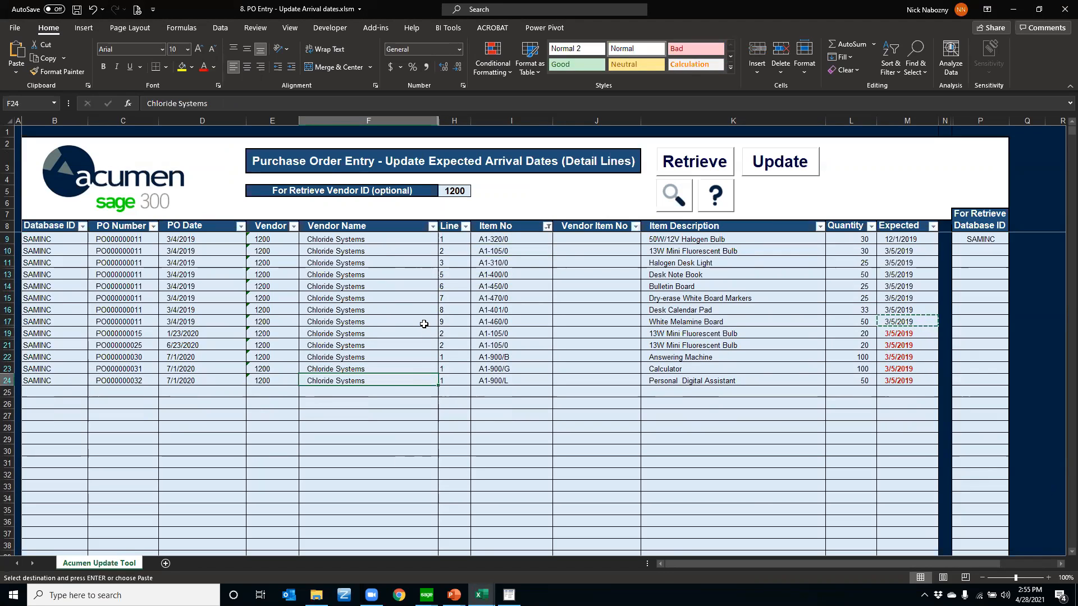